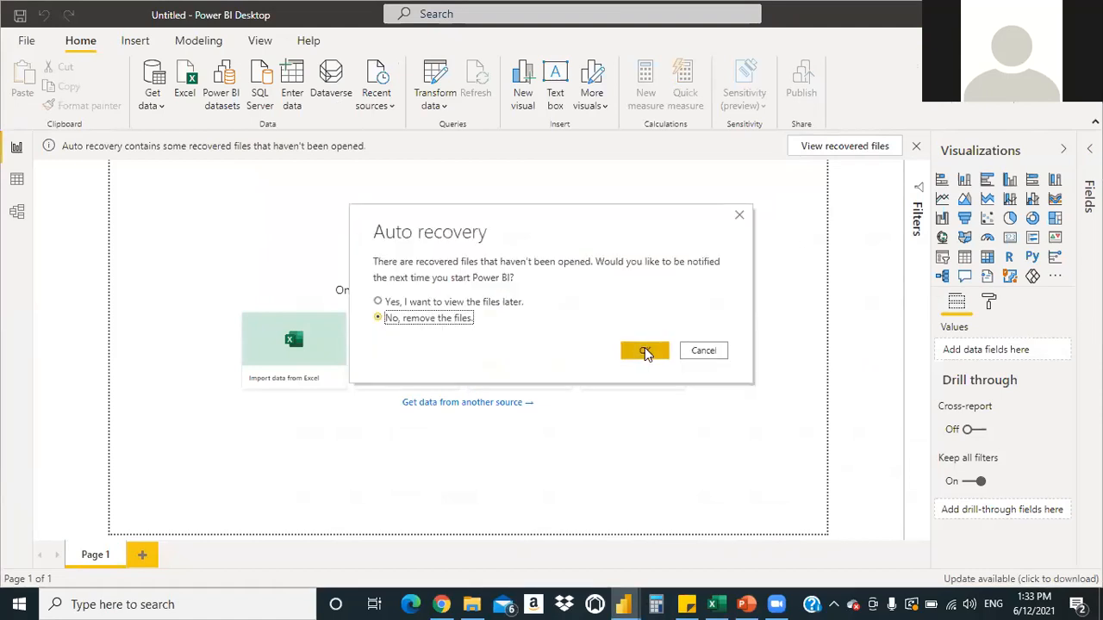
# Choose 'No, remove the files' in Auto recovery and close the recovered-files notification bar
pyautogui.click(645, 349)
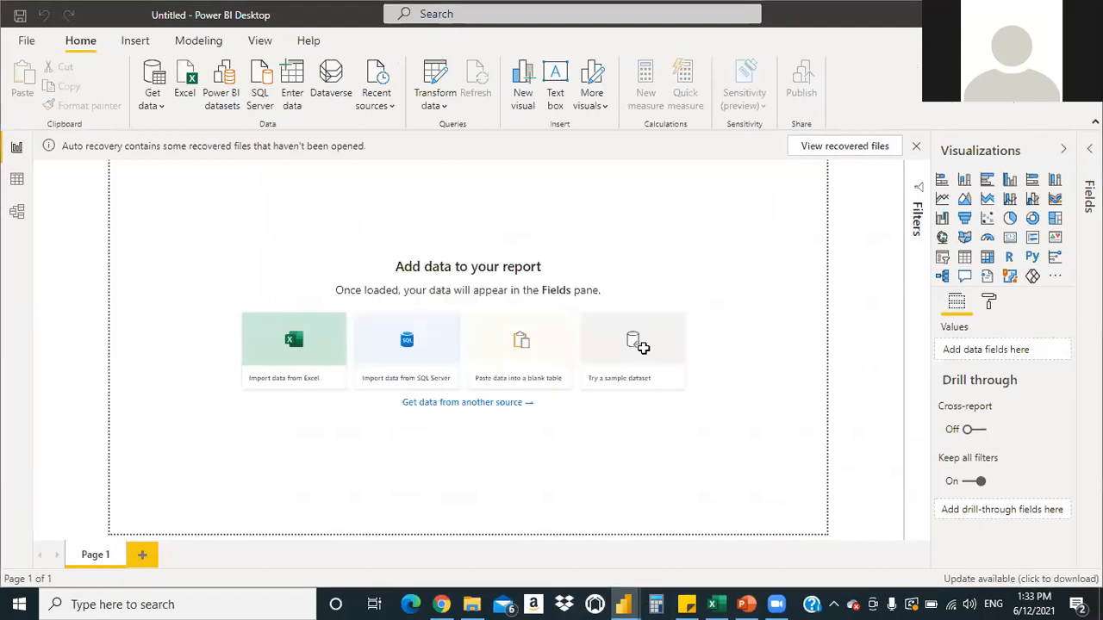
pyautogui.hotkey('alt', 'Tab')
pyautogui.hotkey('alt', 'Tab')
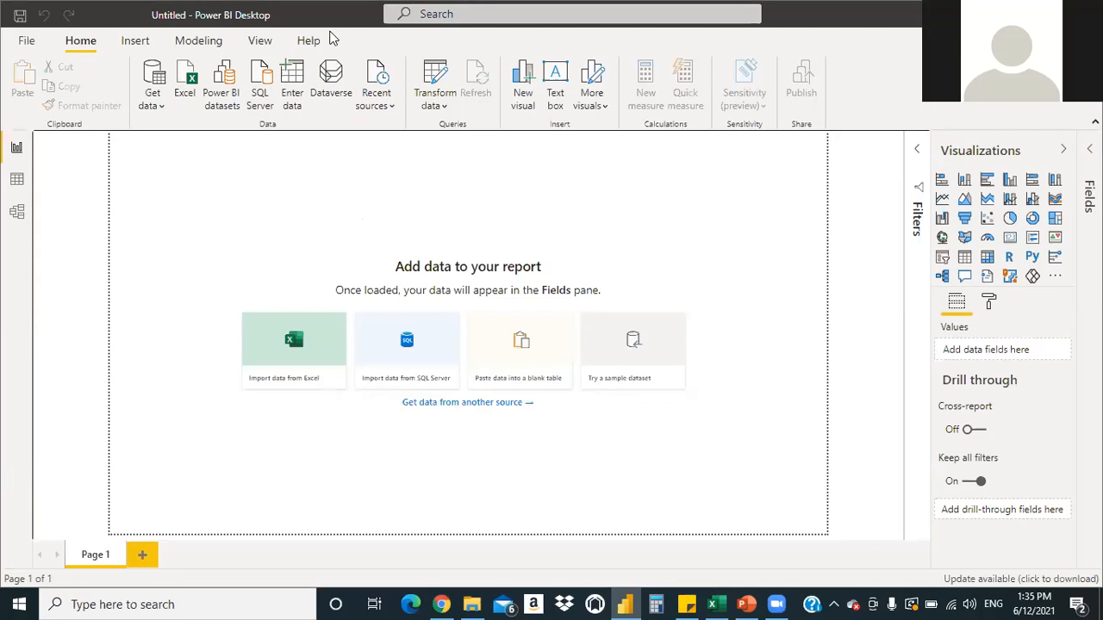
pyautogui.click(377, 93)
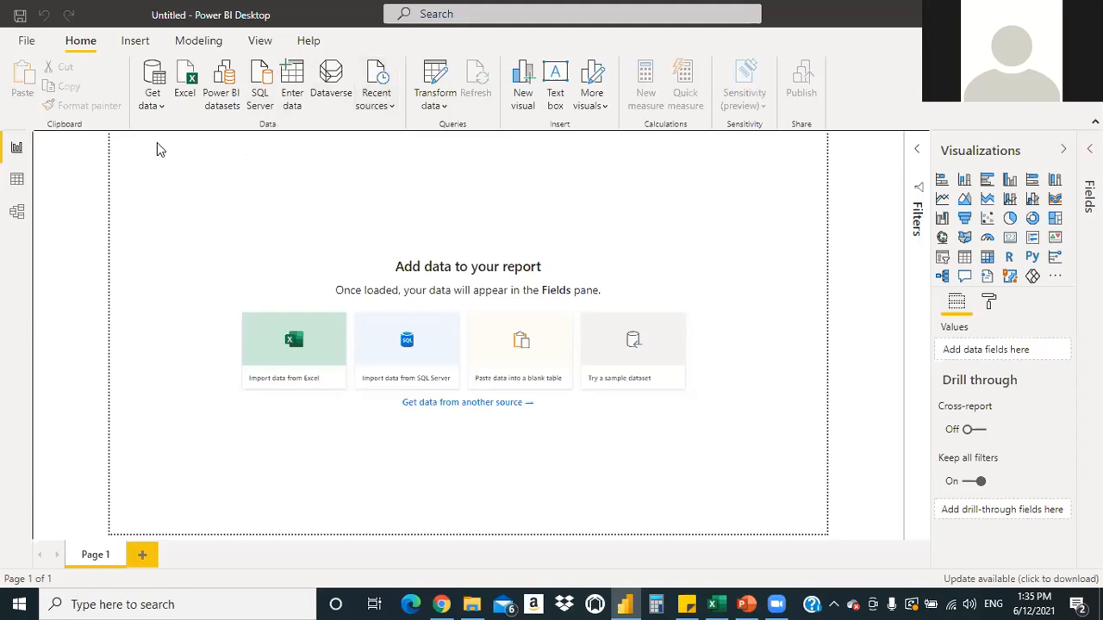
# Connect to the Excel workbook HR_Master from the Downloads folder
pyautogui.click(156, 107)
pyautogui.click(179, 158)
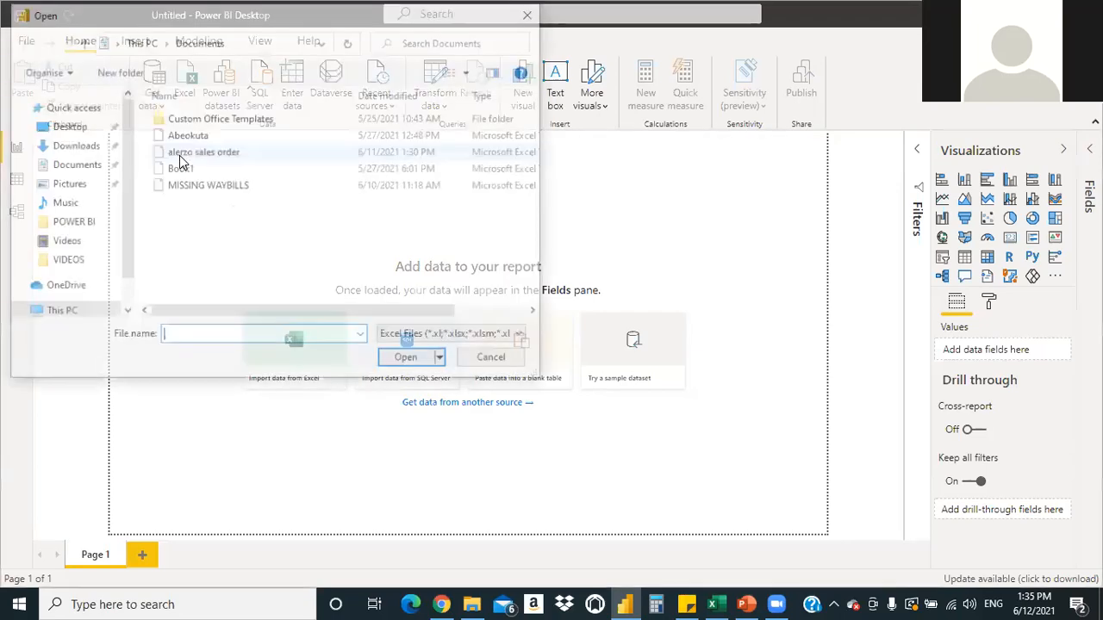
pyautogui.click(64, 147)
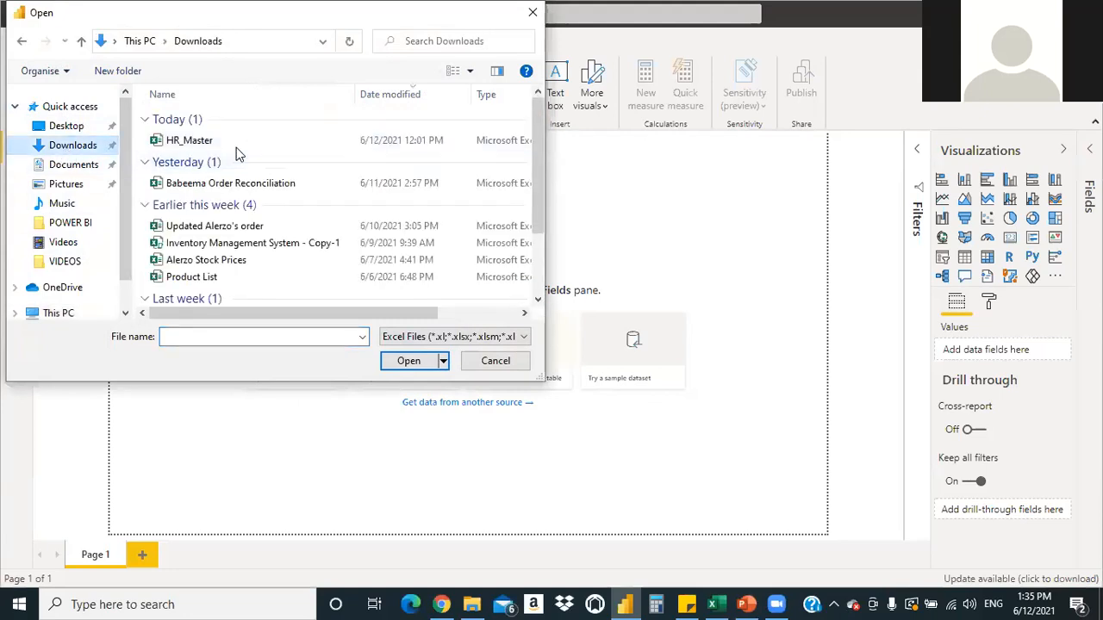
pyautogui.doubleClick(240, 143)
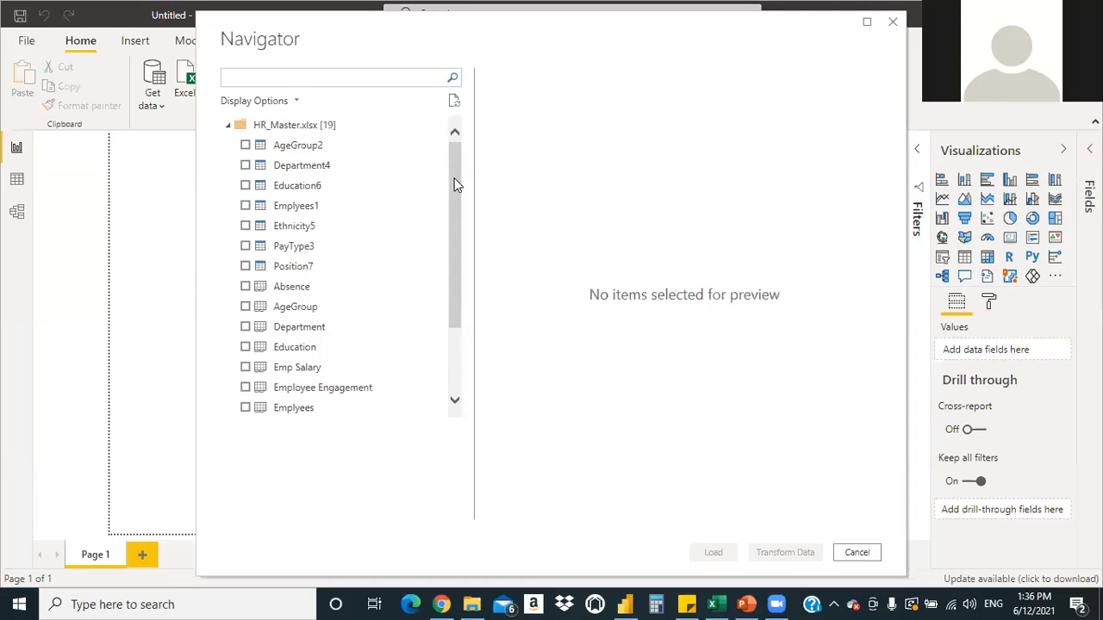
# Scroll the Navigator's list of HR_Master tables and sheets
pyautogui.moveTo(451, 158)
pyautogui.mouseDown()
pyautogui.moveTo(461, 272)
pyautogui.moveTo(449, 142)
pyautogui.mouseUp()
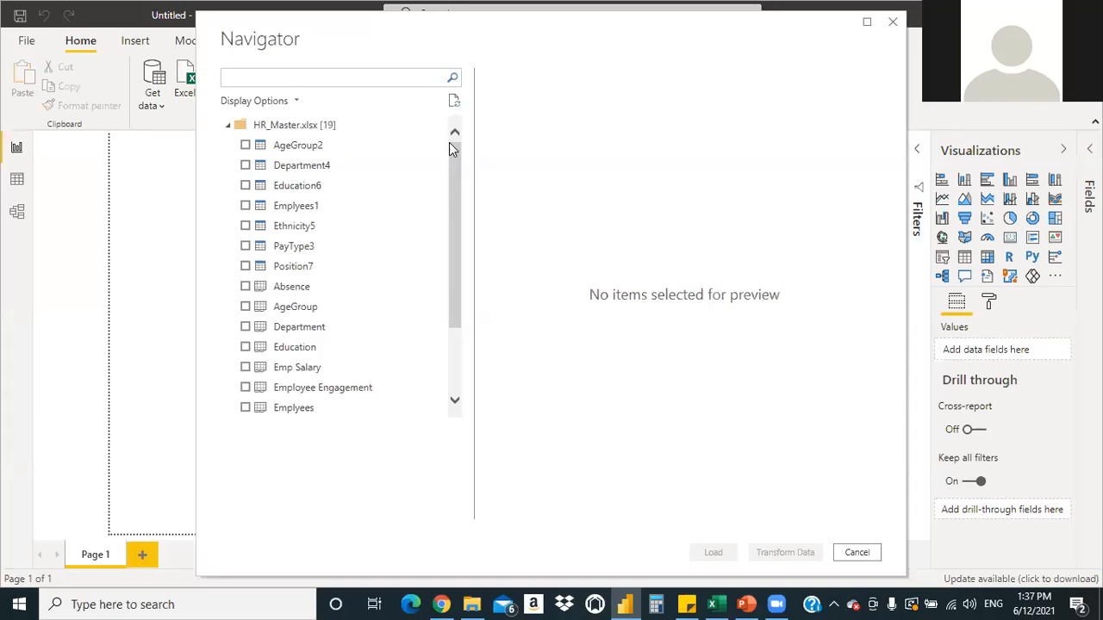
# Scroll through the Navigator's tables, then switch to HR_Master in Excel
pyautogui.moveTo(448, 148)
pyautogui.mouseDown()
pyautogui.moveTo(454, 224)
pyautogui.moveTo(454, 155)
pyautogui.mouseUp()
pyautogui.moveTo(450, 207)
pyautogui.mouseDown()
pyautogui.moveTo(462, 285)
pyautogui.moveTo(457, 194)
pyautogui.mouseUp()
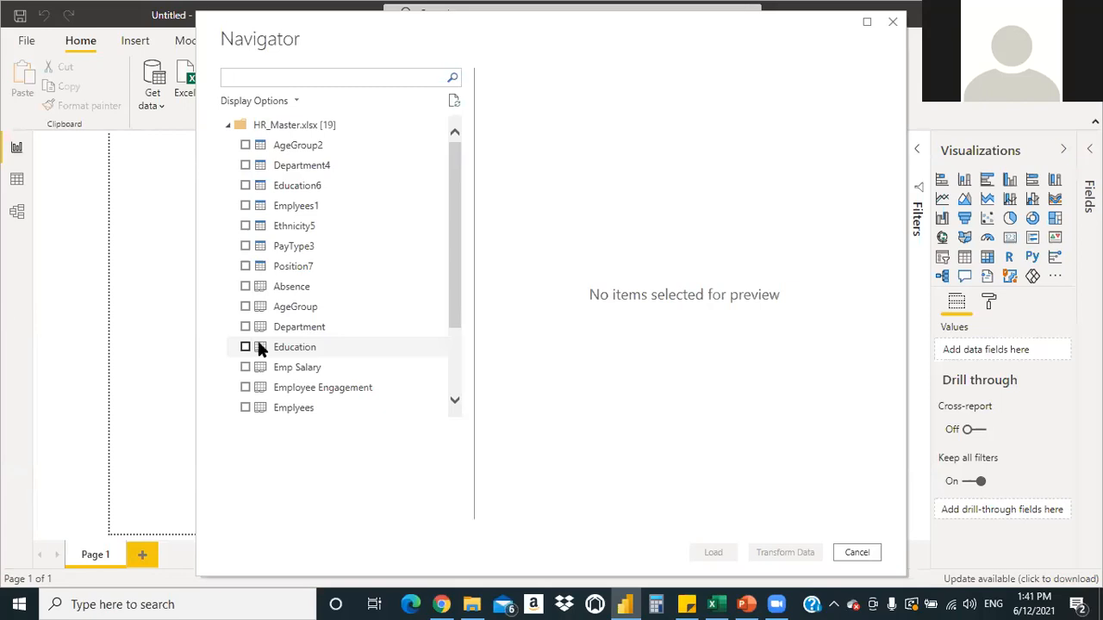
pyautogui.click(714, 603)
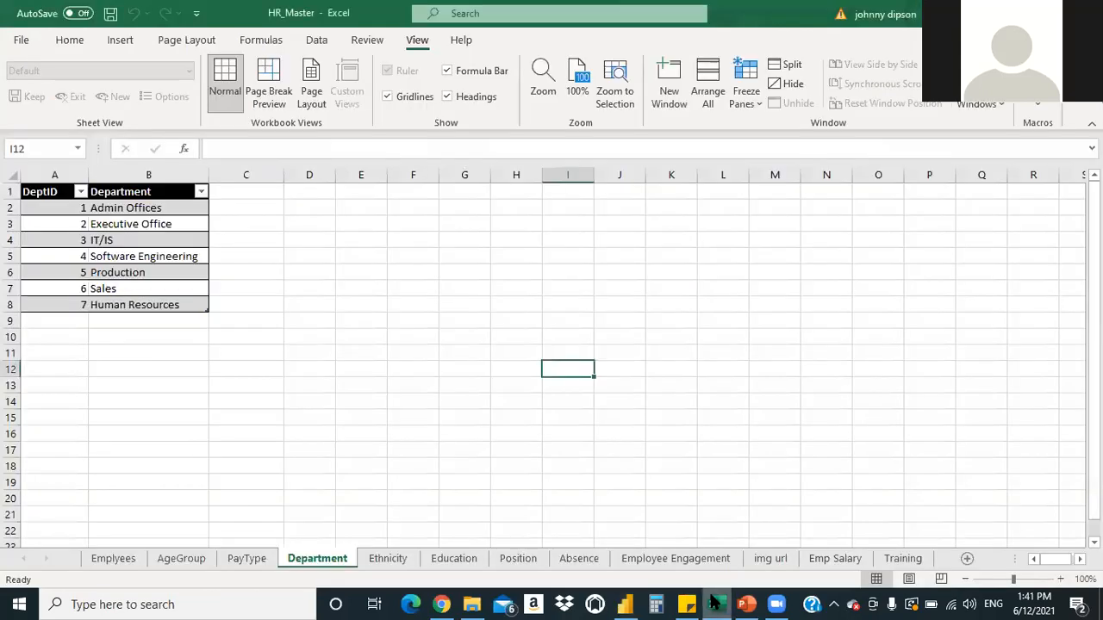
# Inspect Gender and EthnicGroupID values on the employee data sheet
pyautogui.click(100, 560)
pyautogui.click(158, 403)
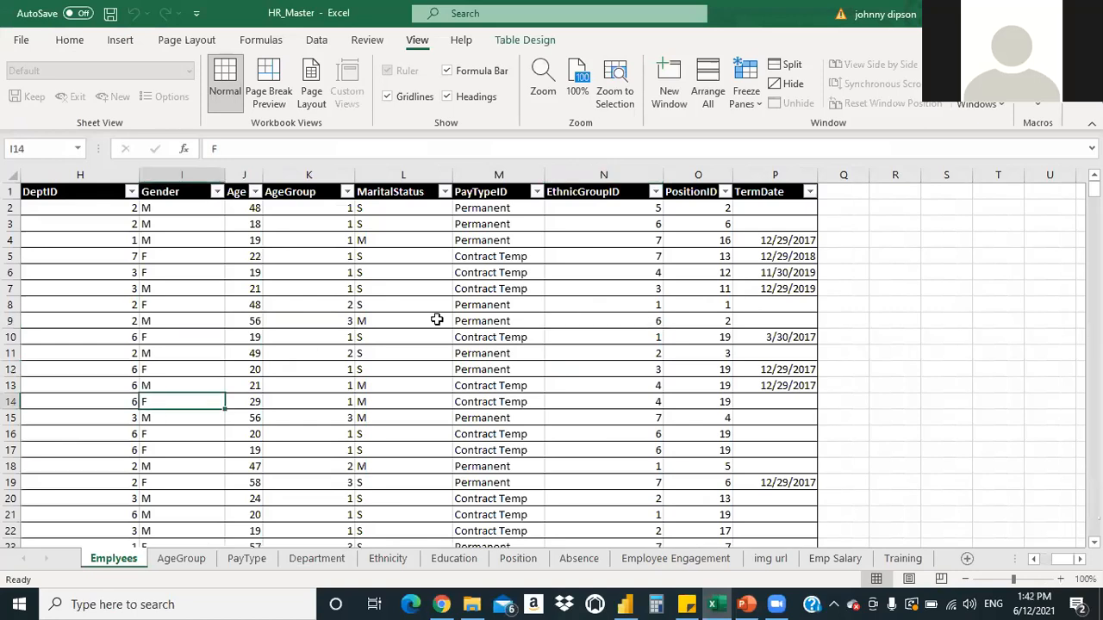
pyautogui.click(604, 337)
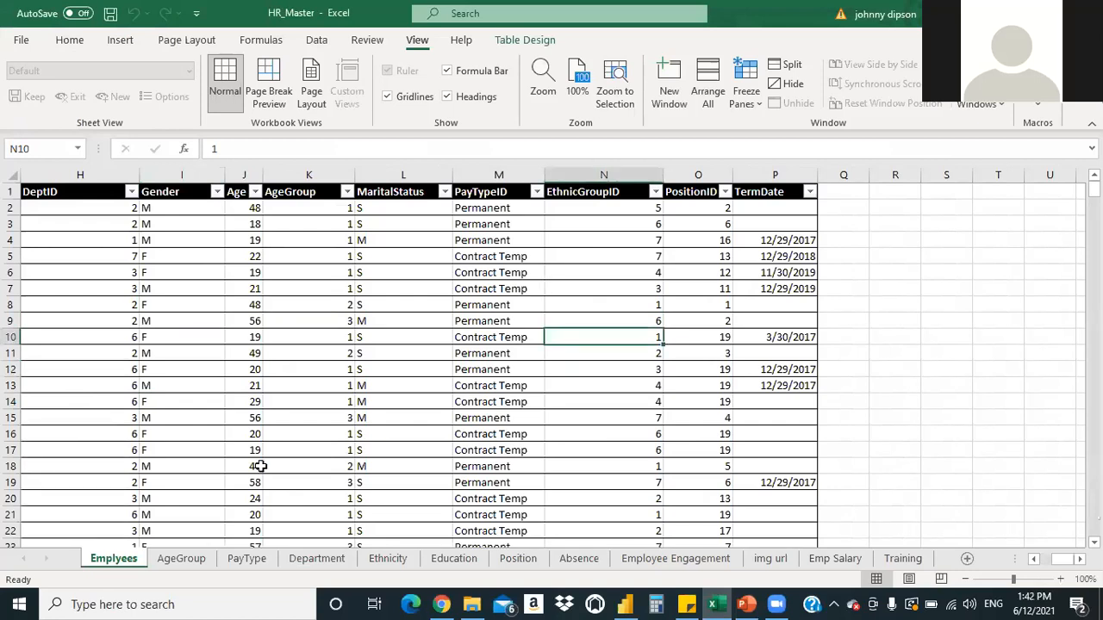
# Look over the AgeGroup, Department, Education and Position lookup sheets
pyautogui.click(244, 560)
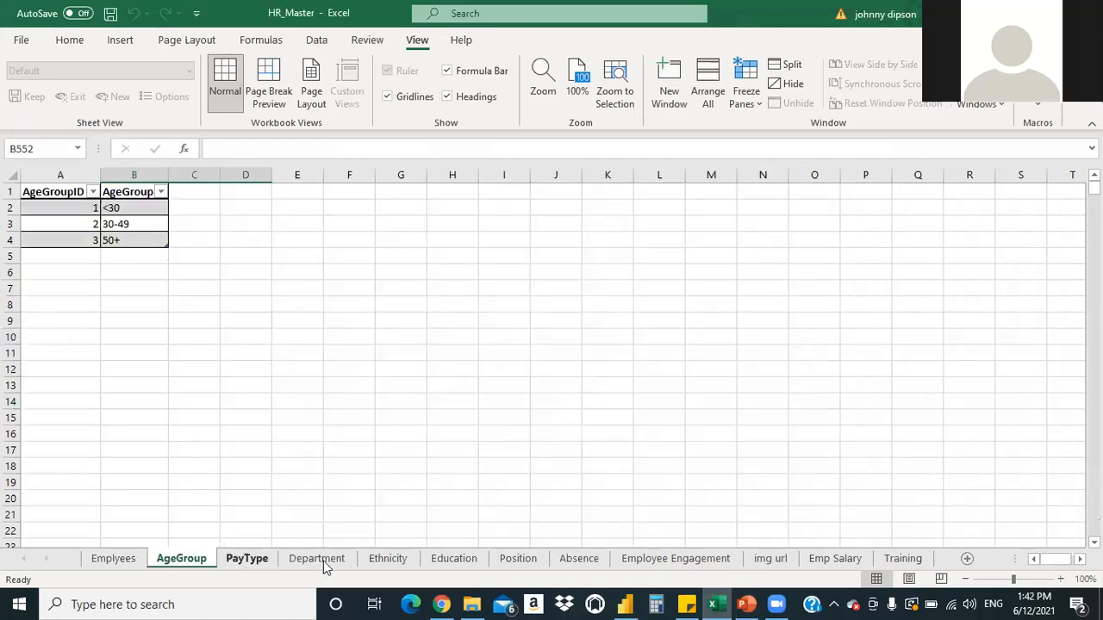
pyautogui.click(321, 560)
pyautogui.click(441, 559)
pyautogui.click(536, 558)
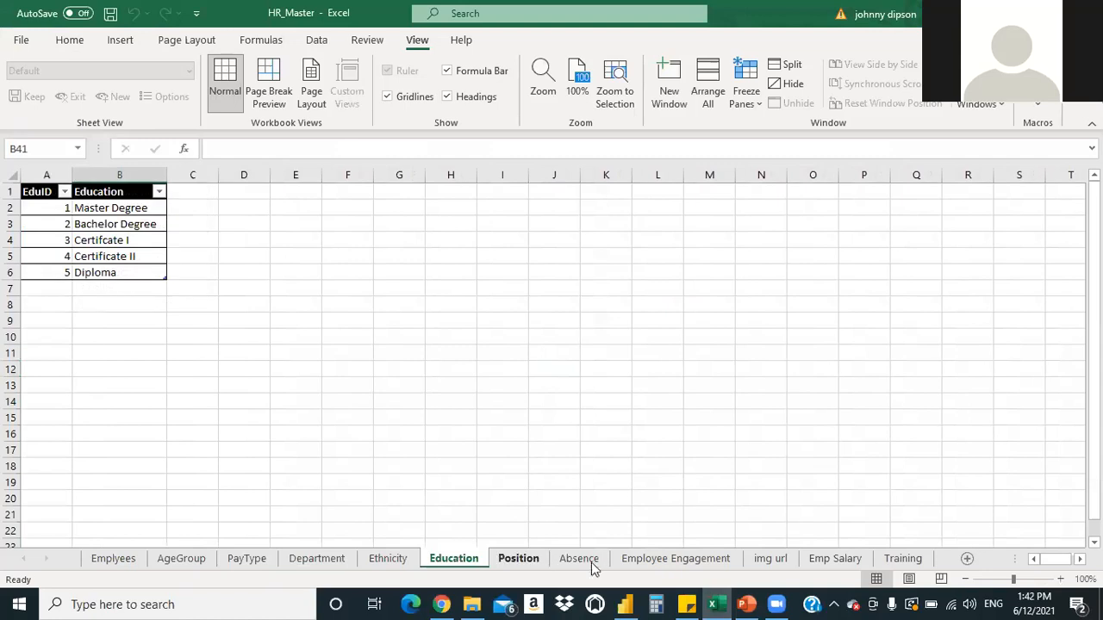
# Check AbsenceReason, AbsenceEndDate and AbsenceType values on Absence, then return to AgeGroup
pyautogui.click(598, 562)
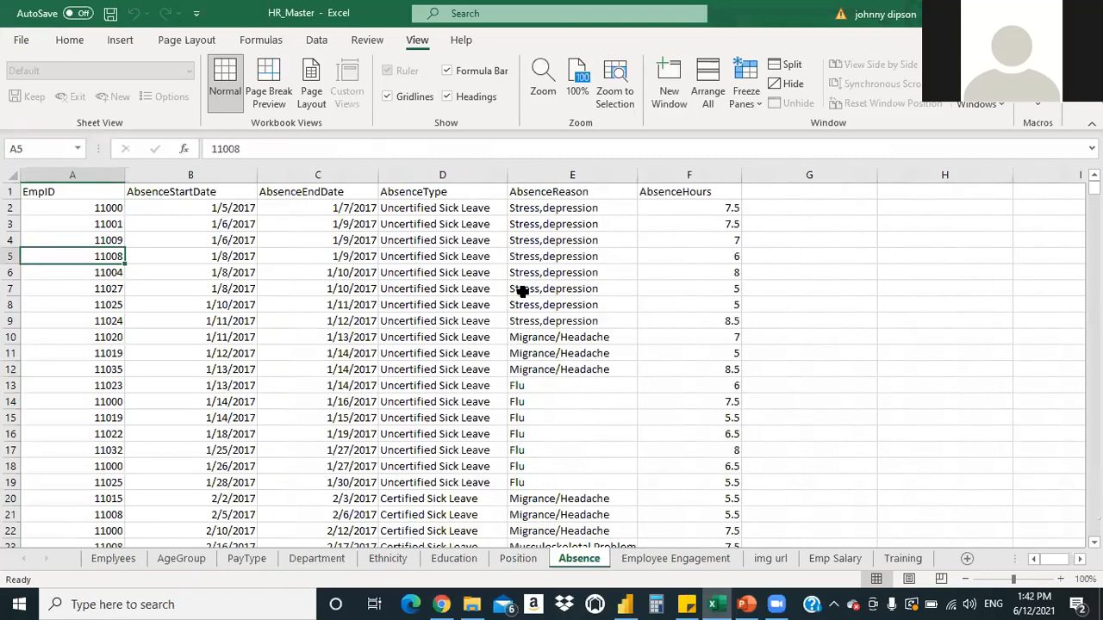
pyautogui.click(552, 290)
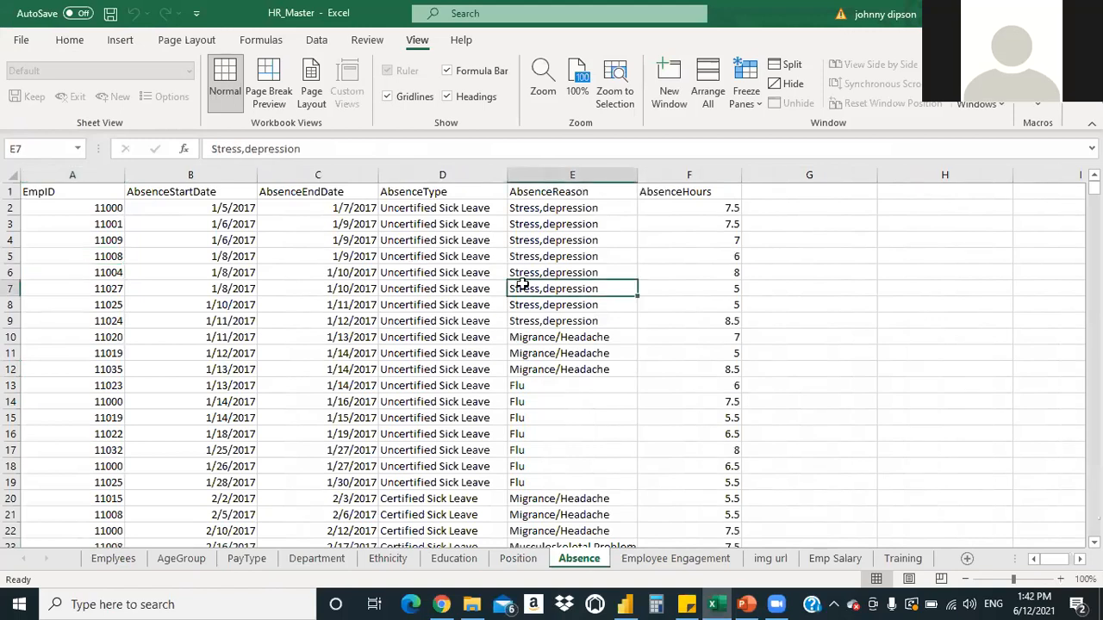
pyautogui.click(376, 273)
pyautogui.click(463, 245)
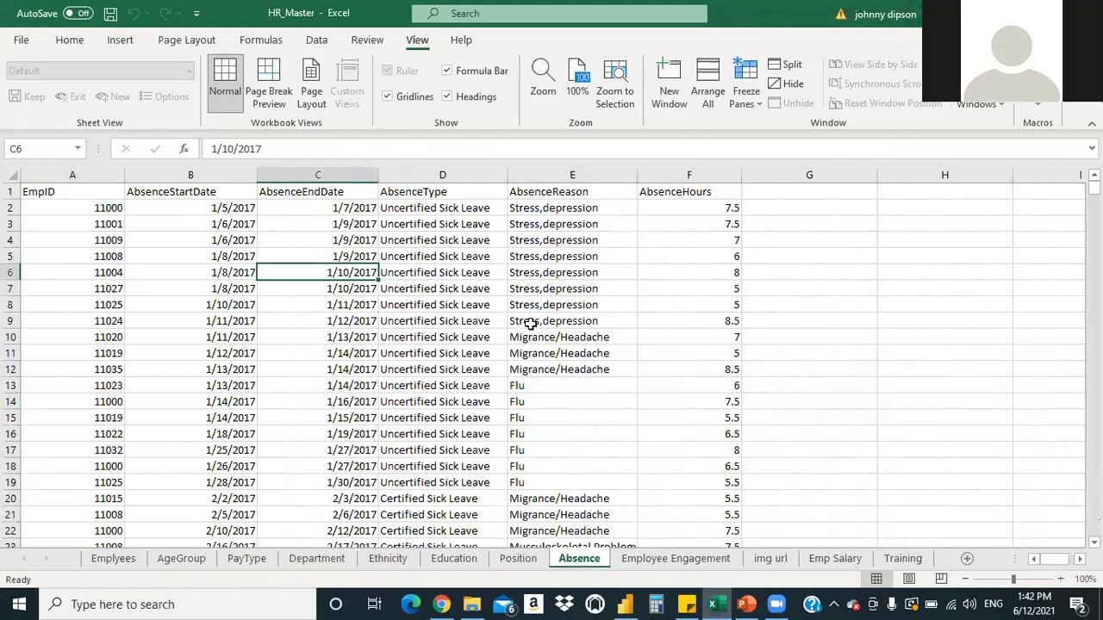
pyautogui.click(180, 560)
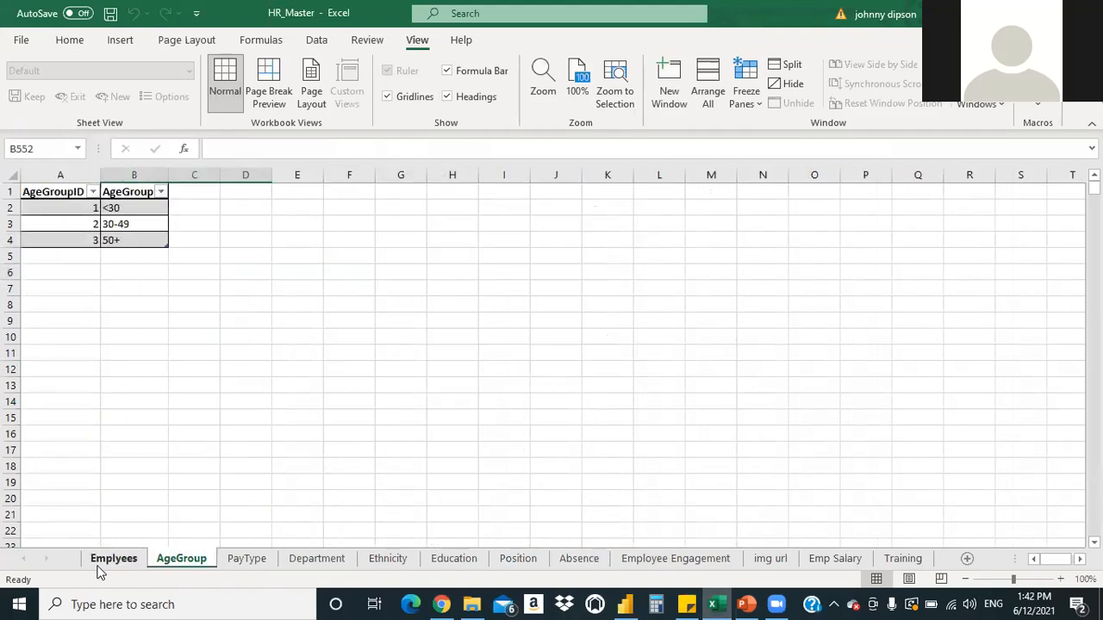
# On the Absence sheet, select a data cell and bring up Create Table for $A$1:$F$1482
pyautogui.click(113, 560)
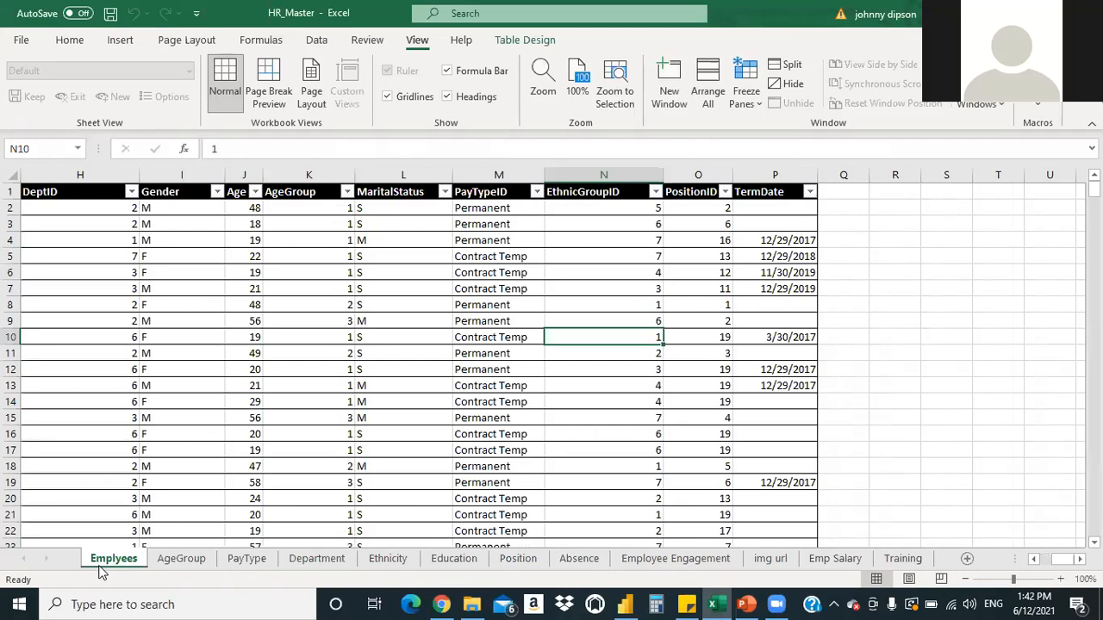
pyautogui.click(579, 559)
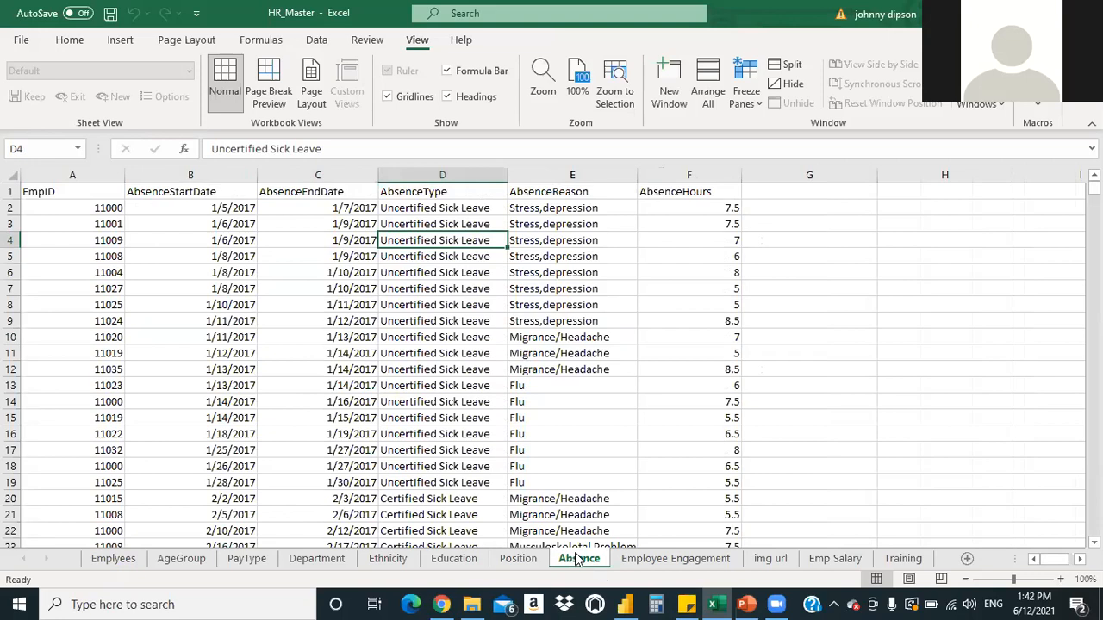
pyautogui.click(368, 367)
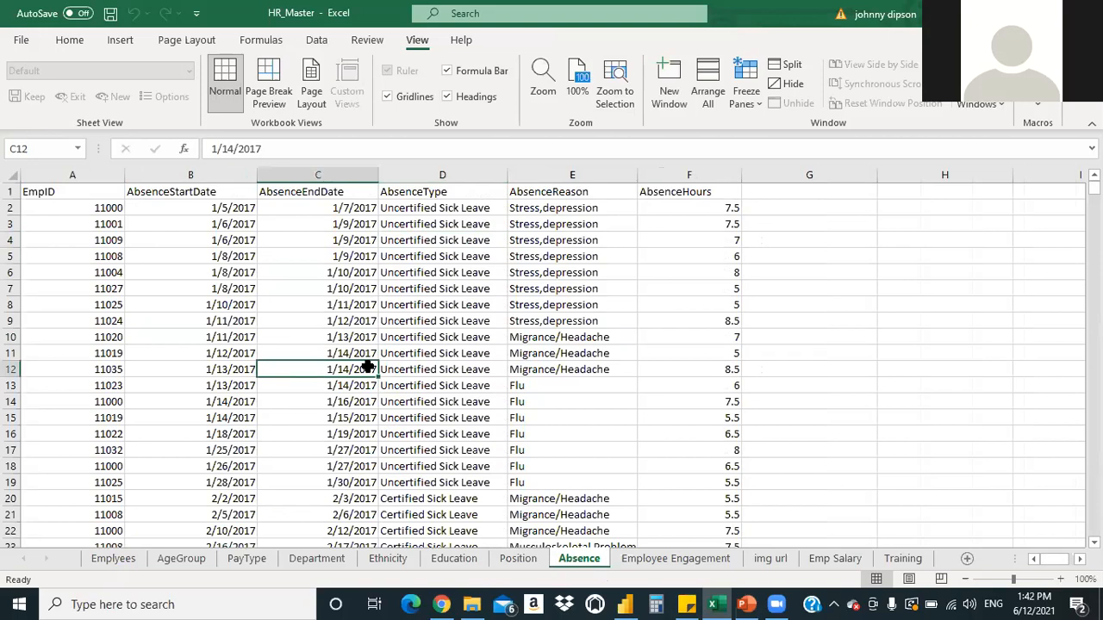
pyautogui.hotkey('ctrl', 'f')
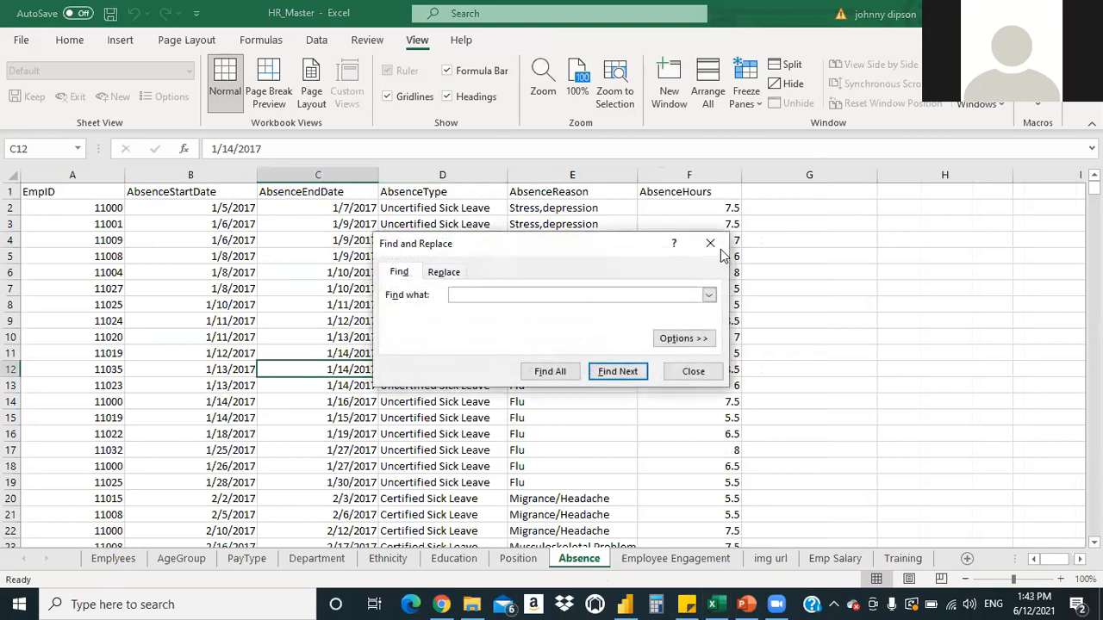
pyautogui.click(711, 244)
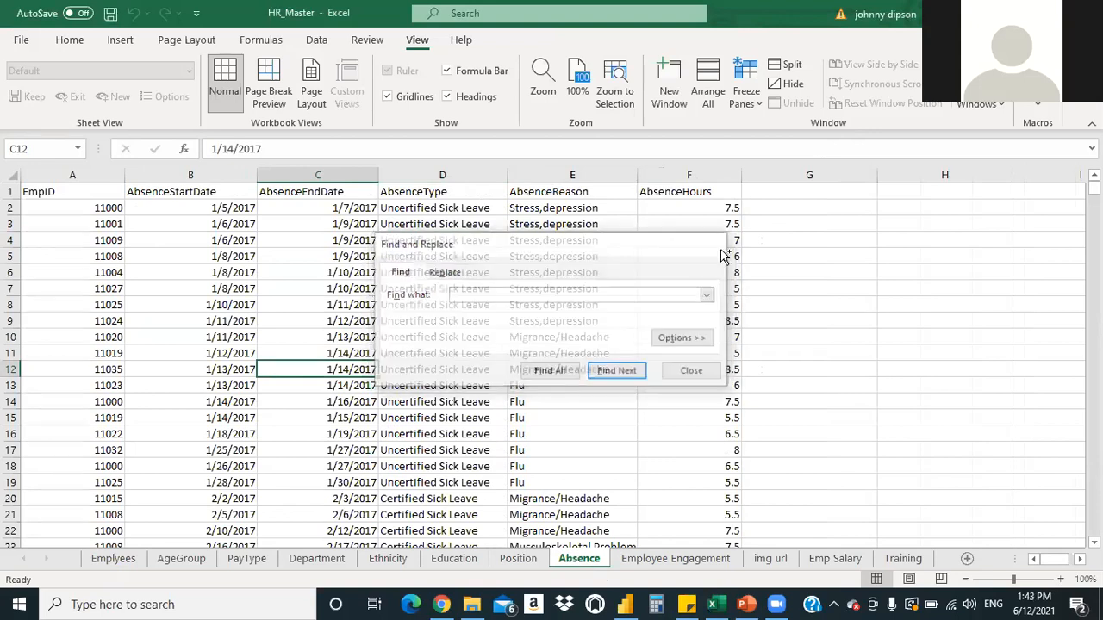
pyautogui.click(721, 250)
pyautogui.hotkey('ctrl', 't')
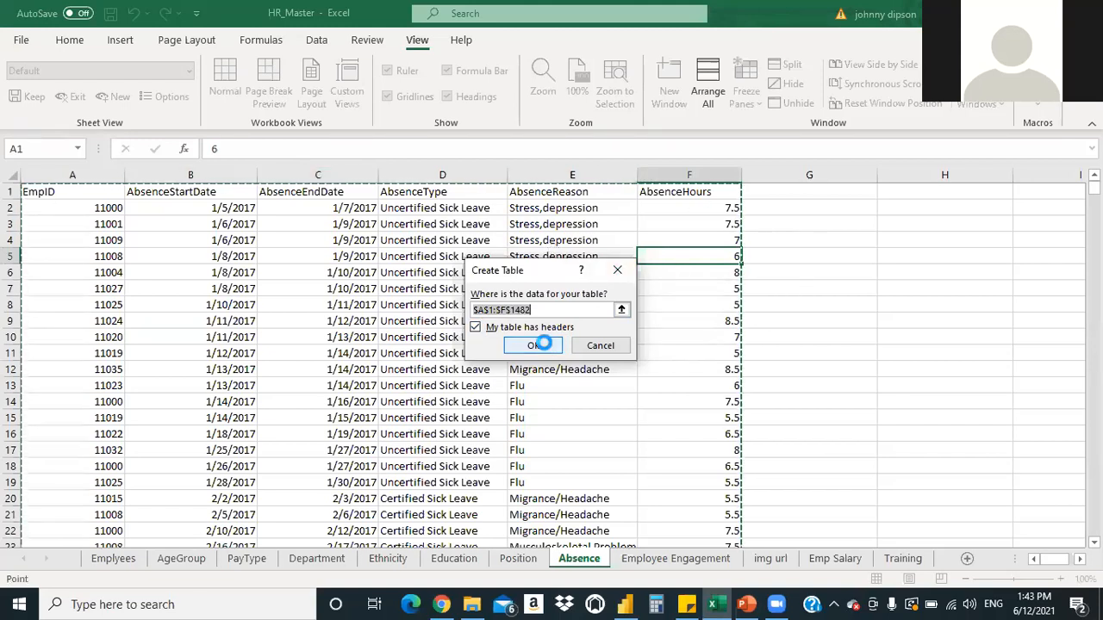
# Convert the Absence data into a table with headers, then undo it
pyautogui.click(545, 343)
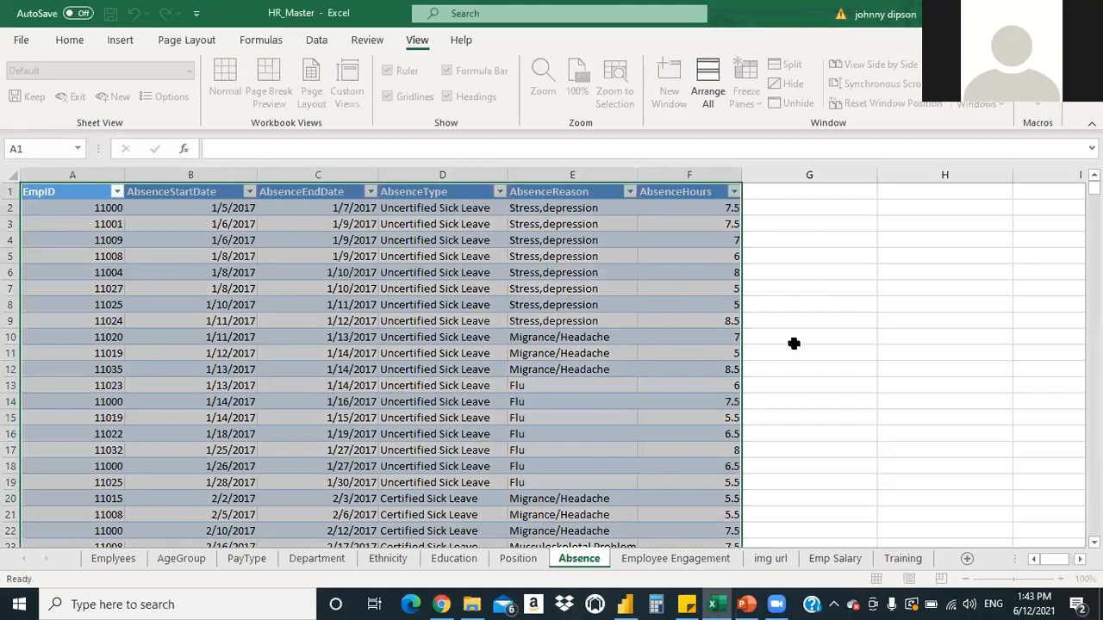
pyautogui.click(794, 345)
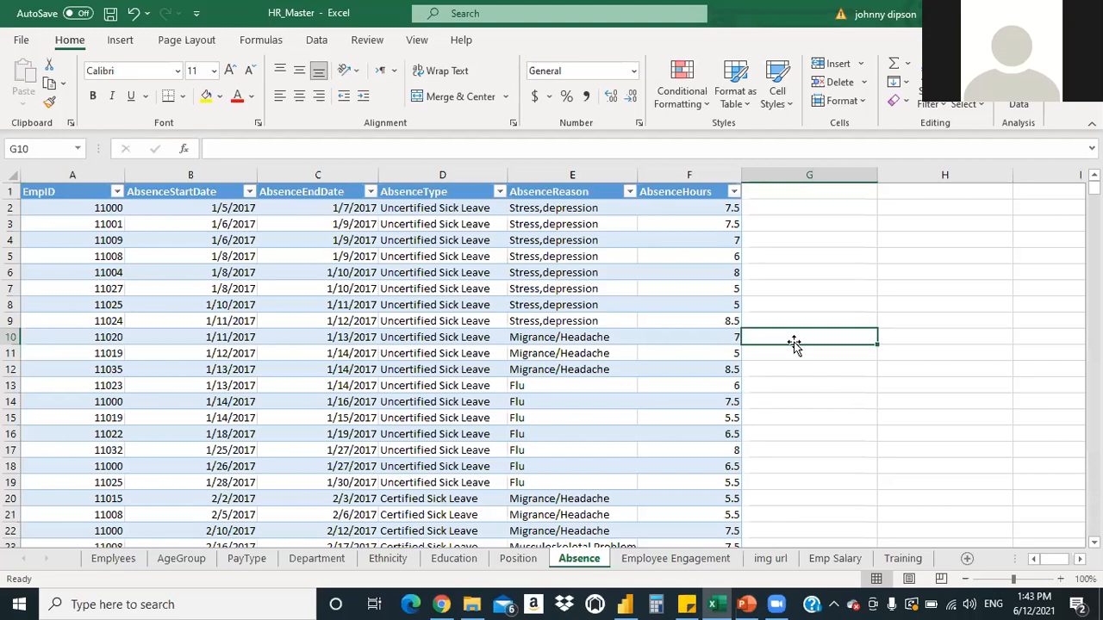
pyautogui.hotkey('ctrl', 'z')
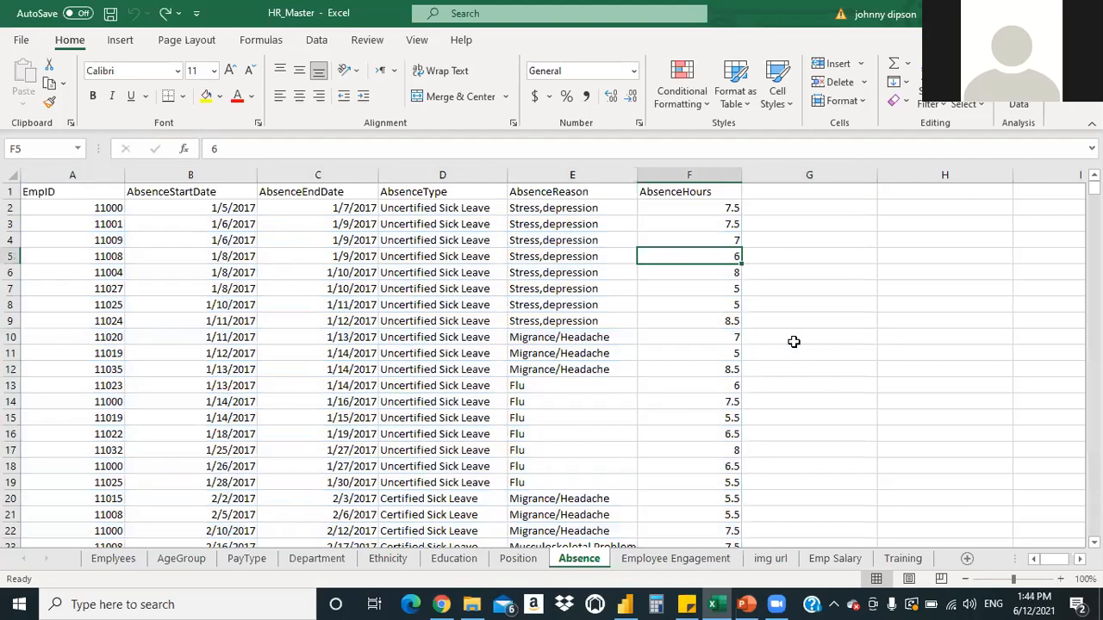
# Create the table again and undo it once more, leaving a plain range
pyautogui.hotkey('ctrl', 't')
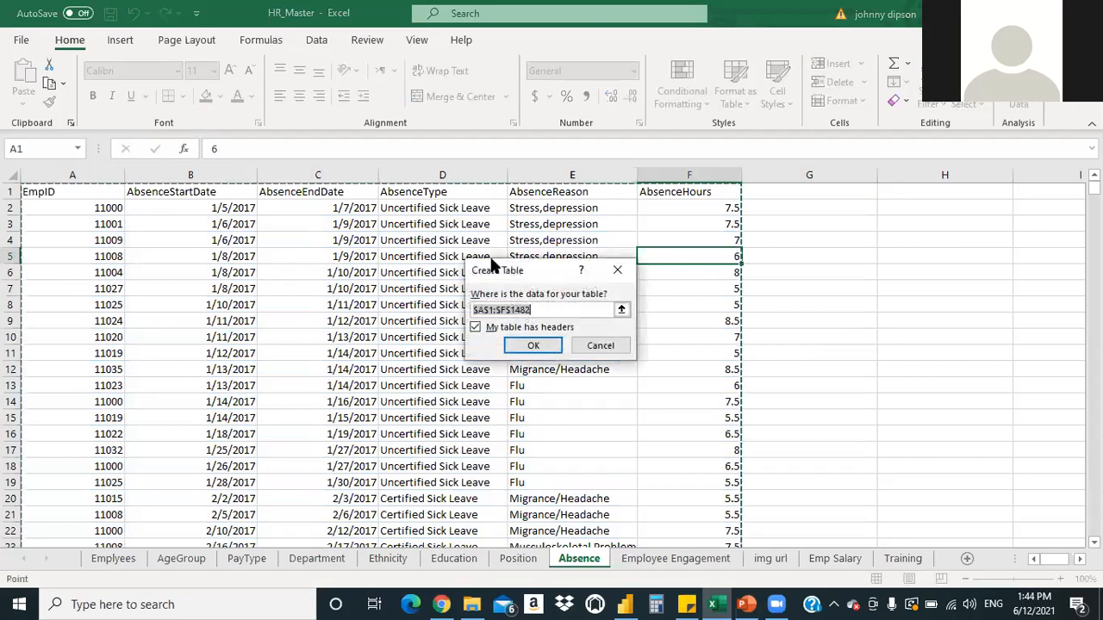
pyautogui.click(533, 345)
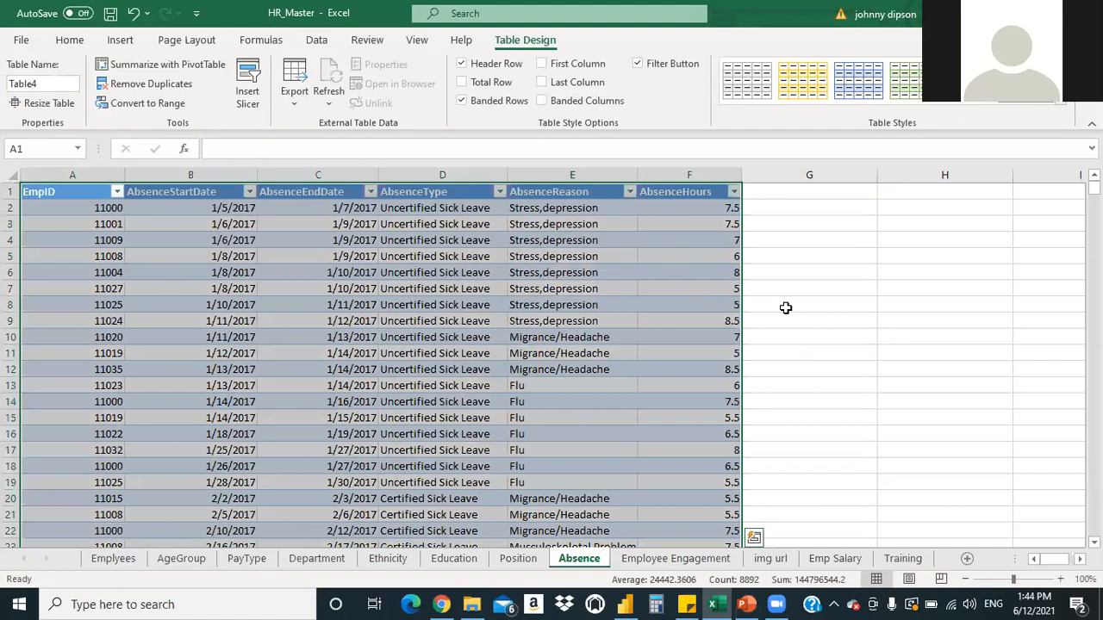
pyautogui.click(785, 307)
pyautogui.hotkey('ctrl', 'z')
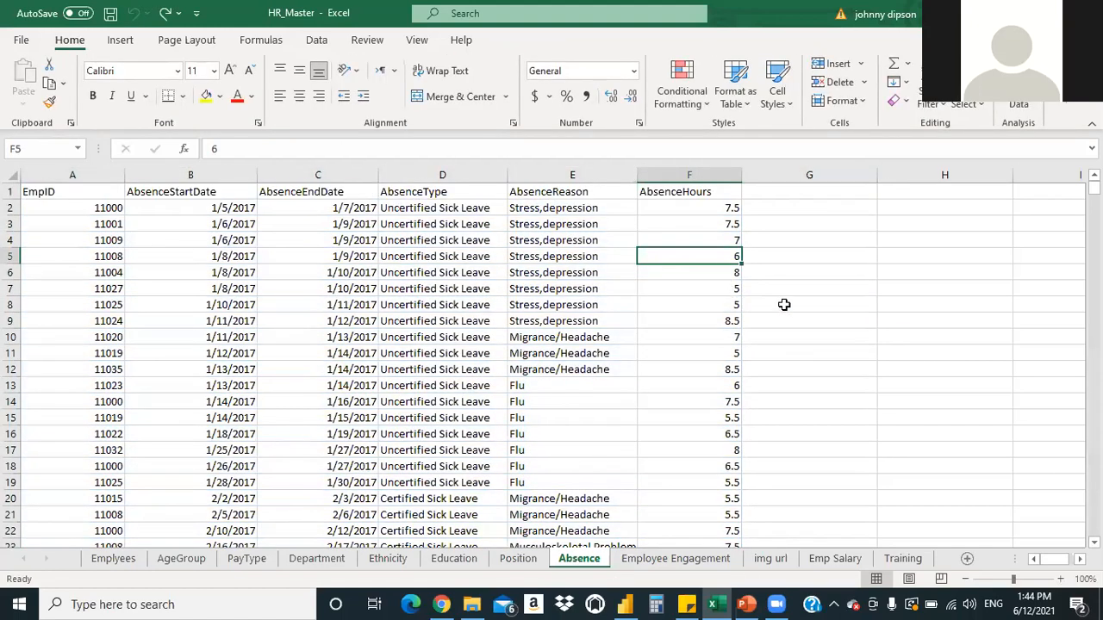
pyautogui.click(785, 306)
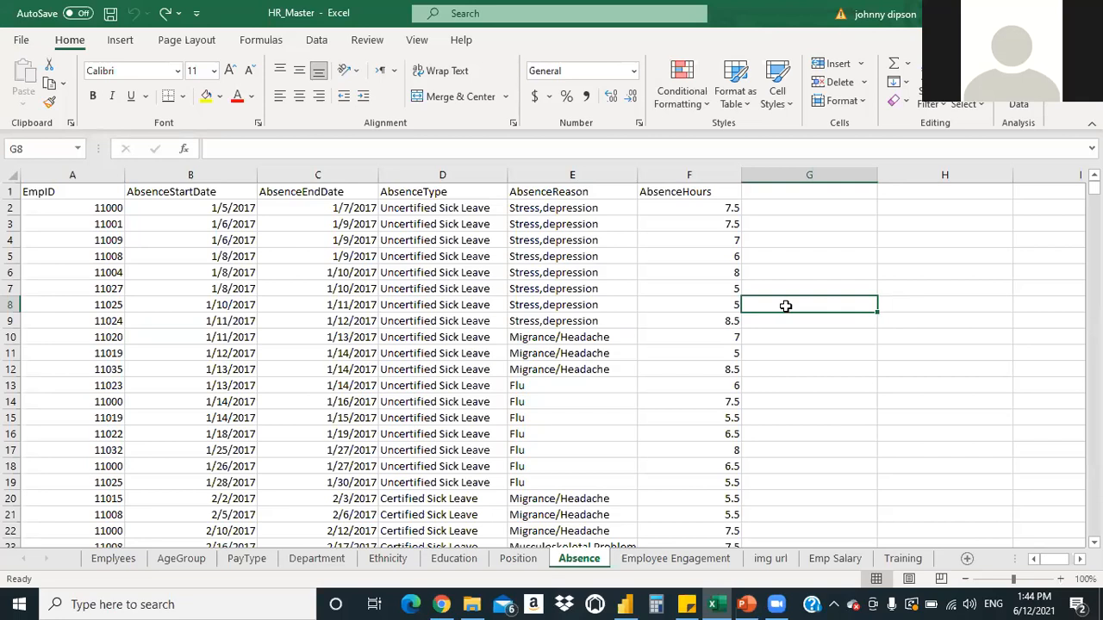
# Turn A1:F1482 into a table, then convert it back to a normal range
pyautogui.hotkey('ctrl', 't')
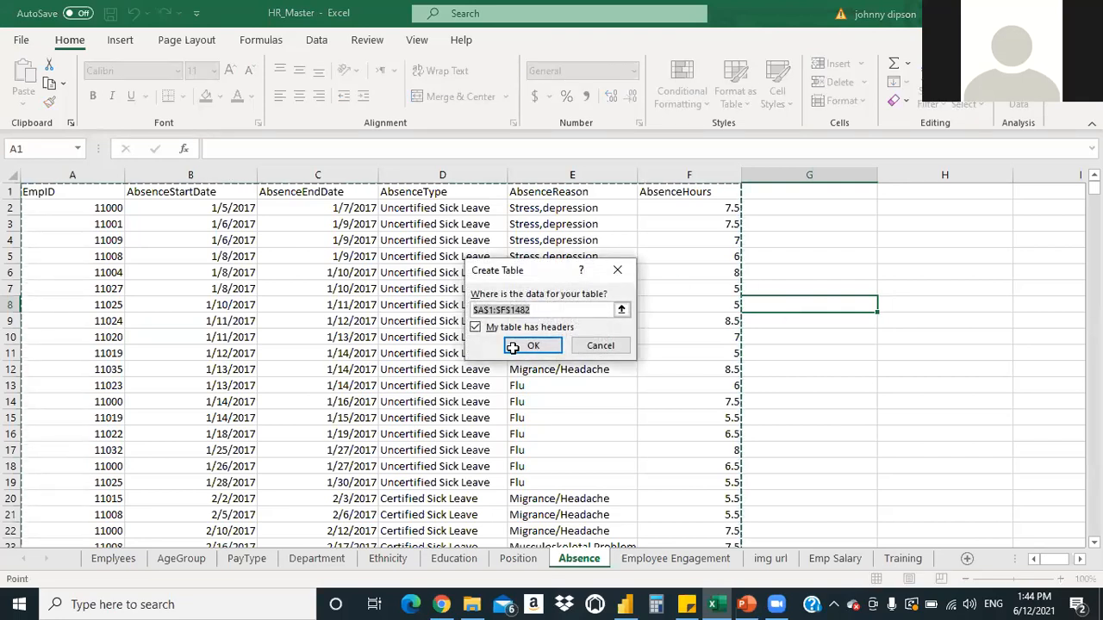
pyautogui.click(512, 346)
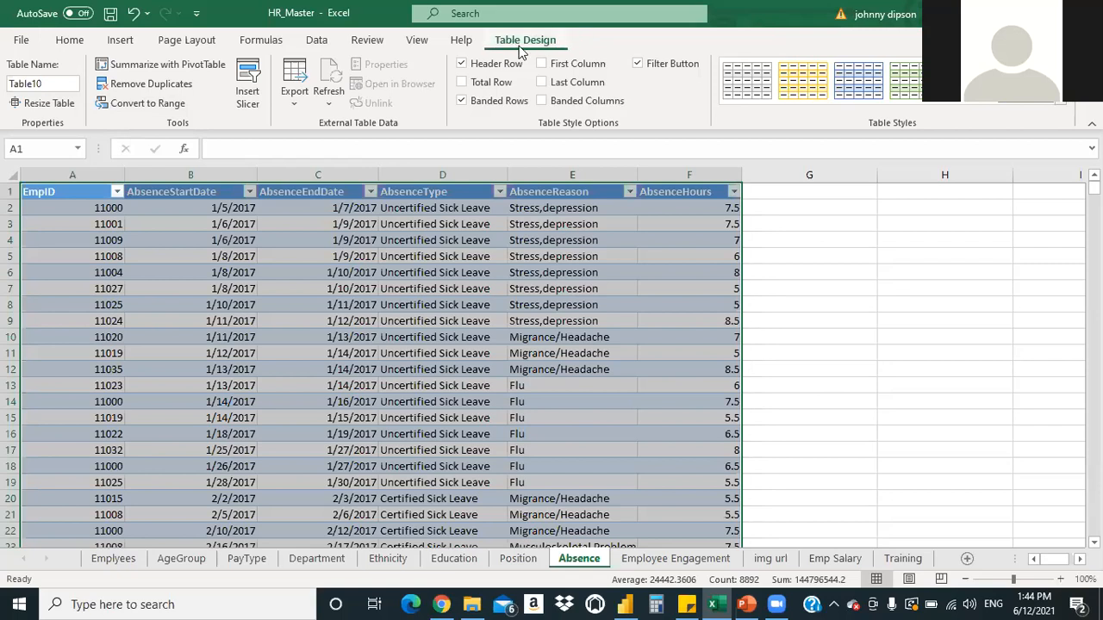
pyautogui.click(142, 110)
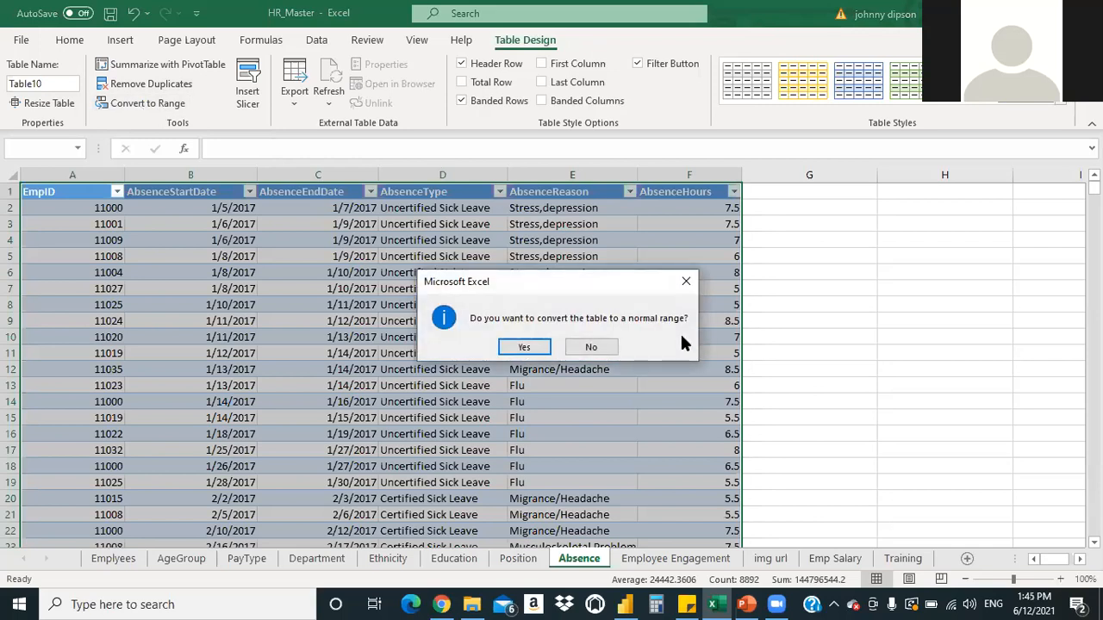
pyautogui.click(510, 346)
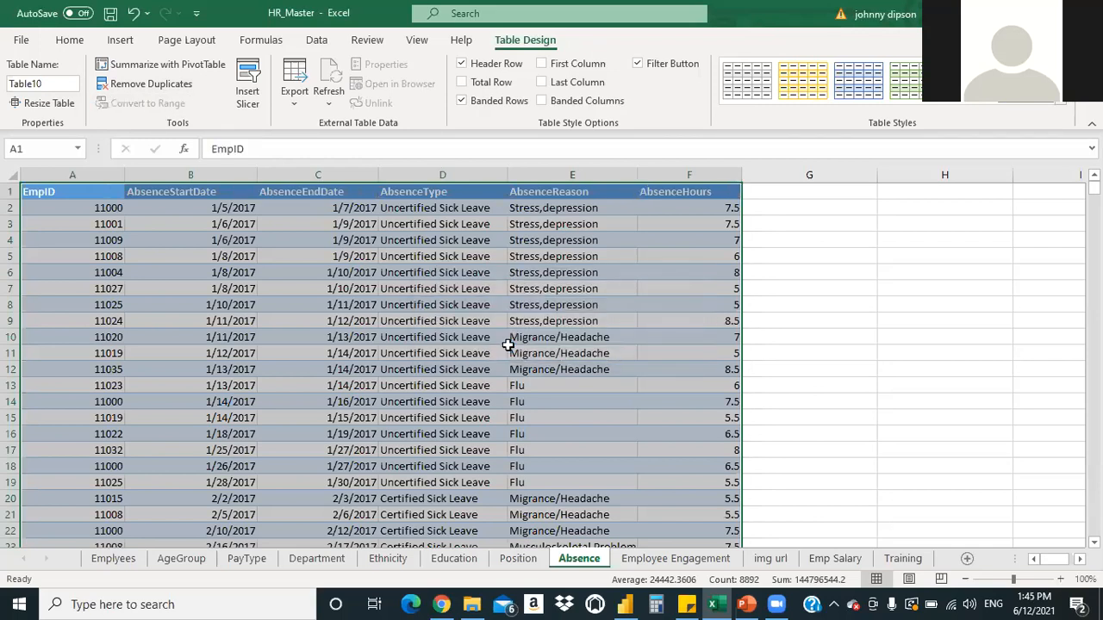
pyautogui.click(769, 332)
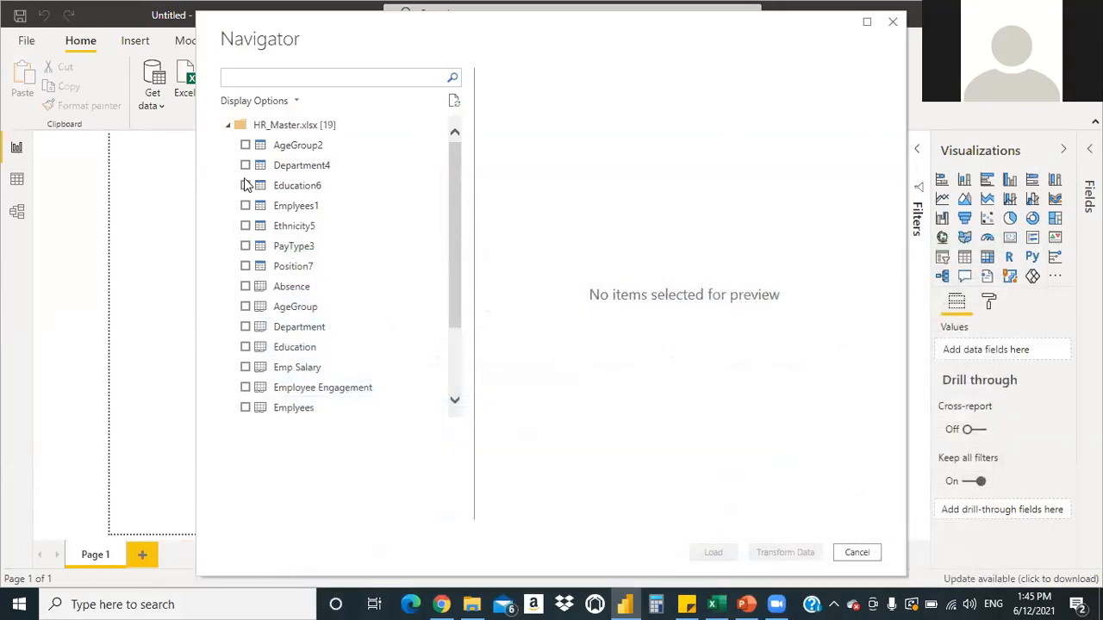
# Tick tables AgeGroup2 through Position7 plus sheets Absence, AgeGroup, Department, Education and Emp Salary
pyautogui.click(245, 145)
pyautogui.click(246, 166)
pyautogui.click(246, 186)
pyautogui.click(245, 205)
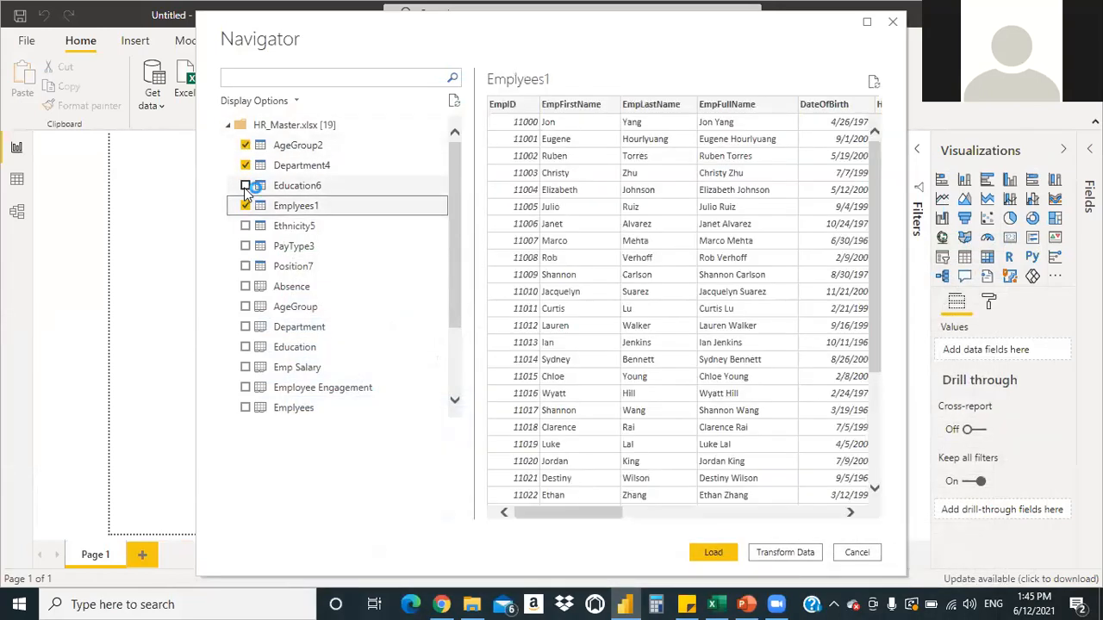
pyautogui.click(246, 186)
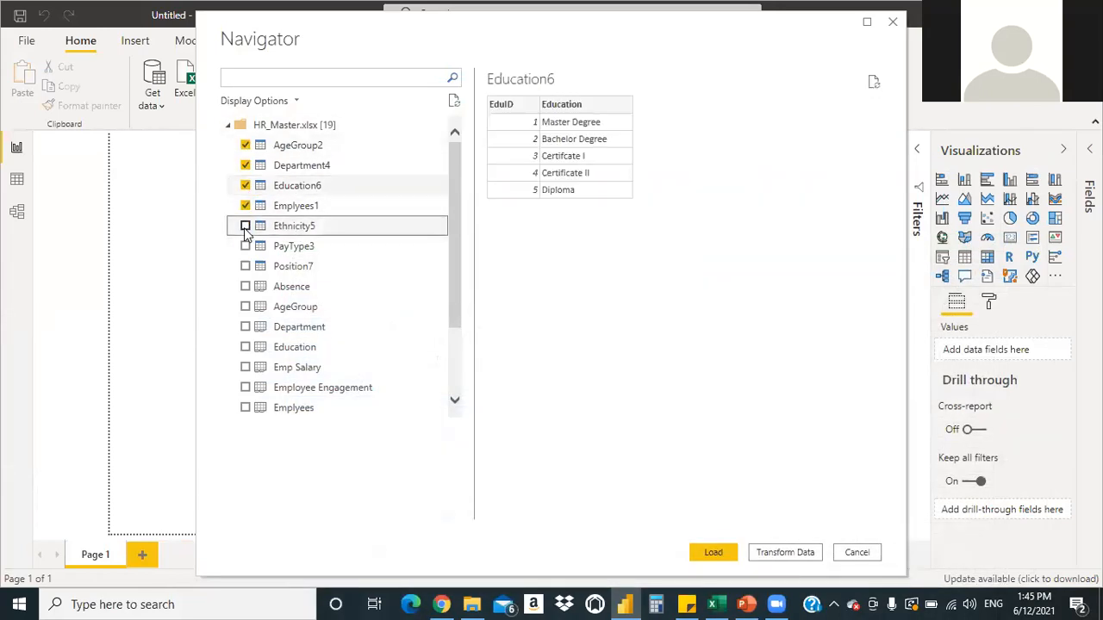
pyautogui.click(245, 228)
pyautogui.click(246, 246)
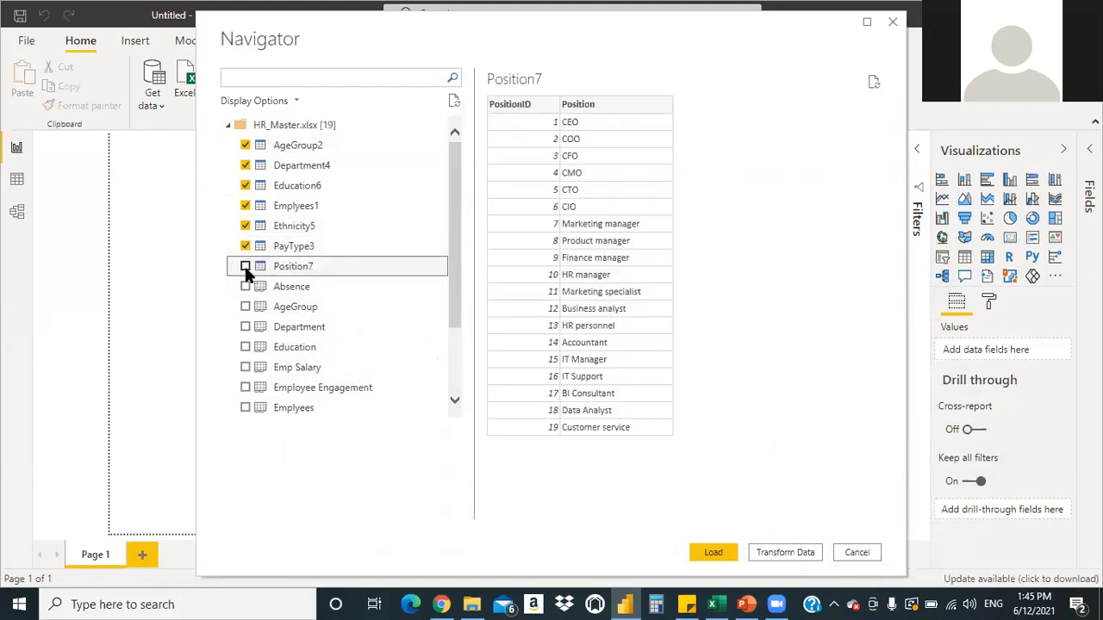
pyautogui.click(246, 267)
pyautogui.click(245, 287)
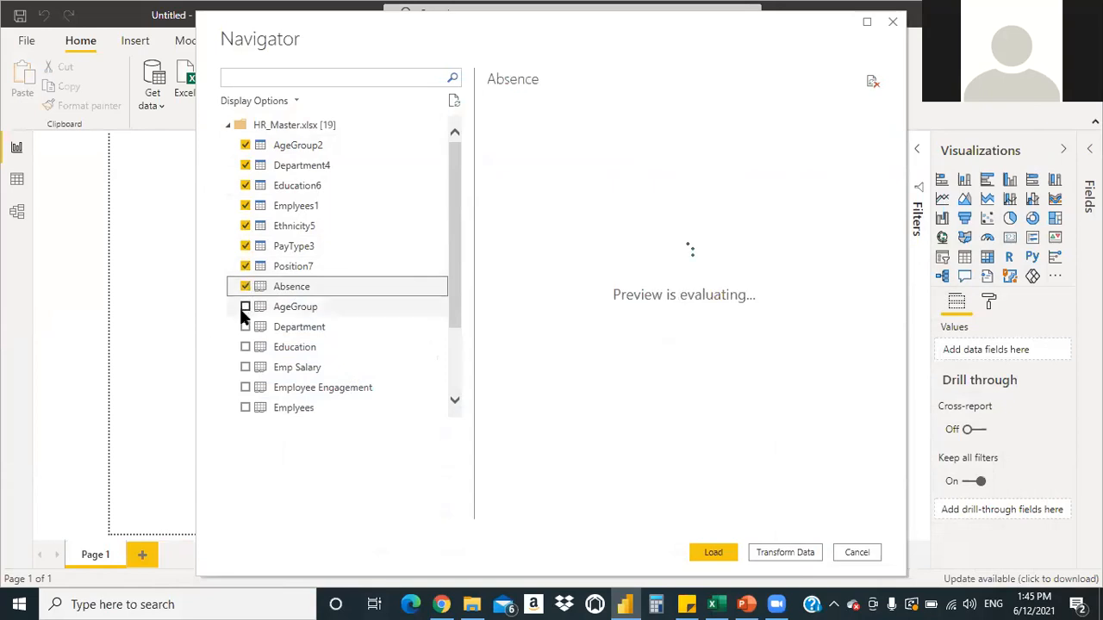
pyautogui.click(246, 308)
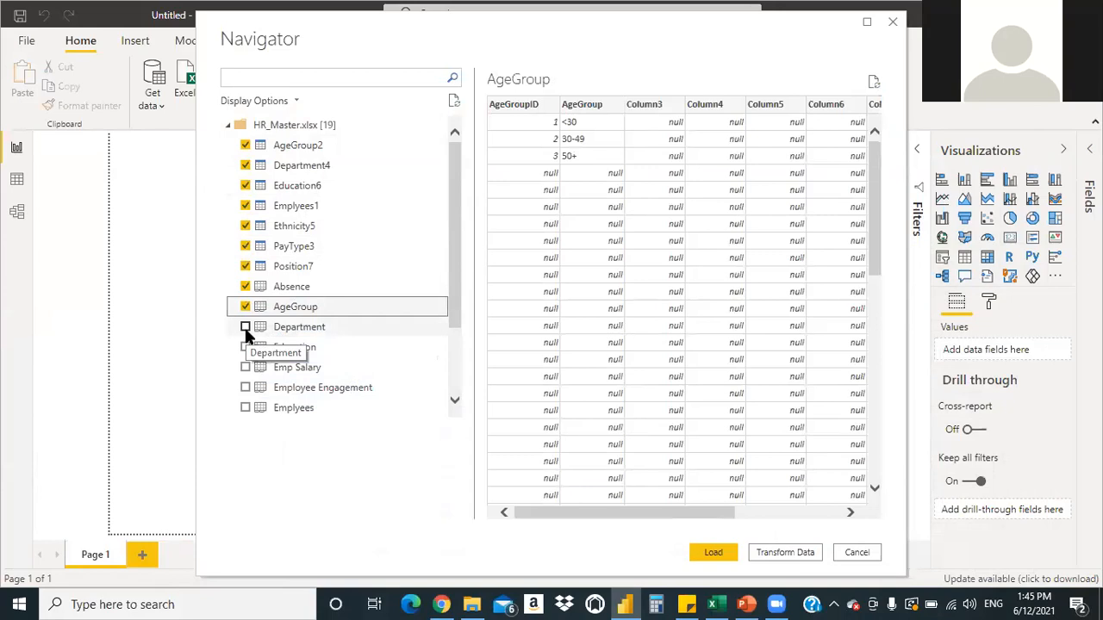
pyautogui.click(245, 328)
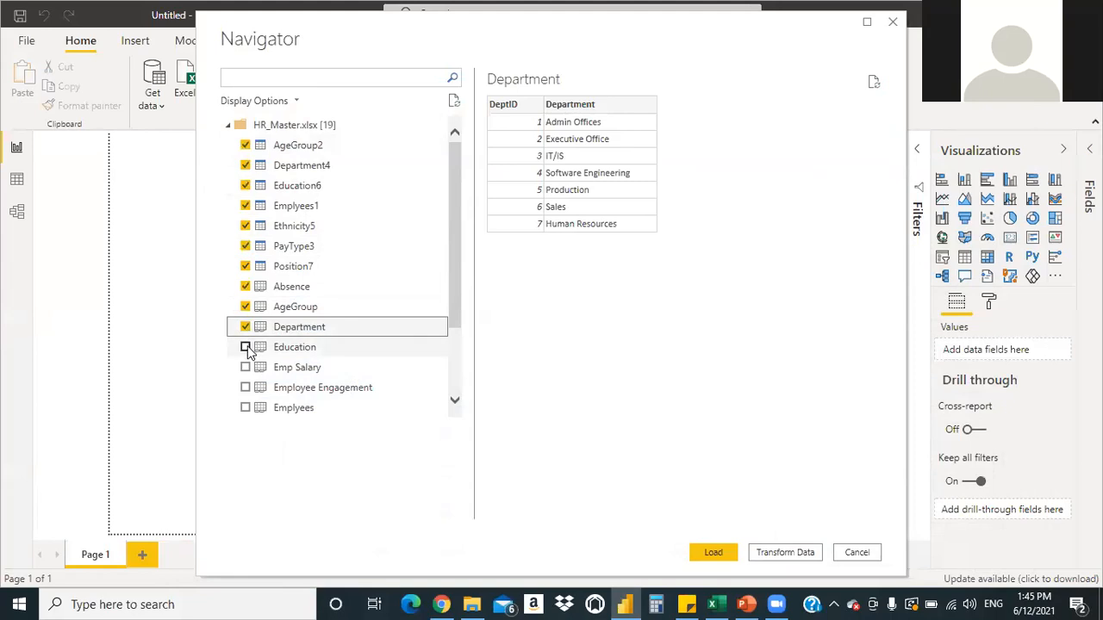
pyautogui.click(245, 347)
pyautogui.click(246, 368)
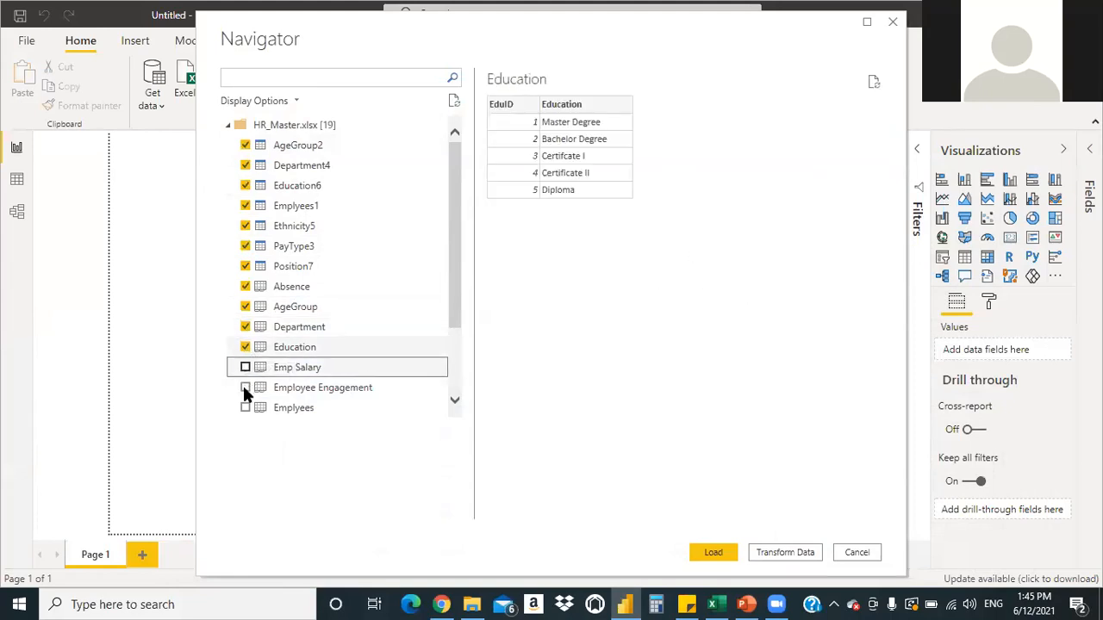
# Tick the remaining sheets, Employee Engagement through Training, previewing Training's records
pyautogui.click(244, 397)
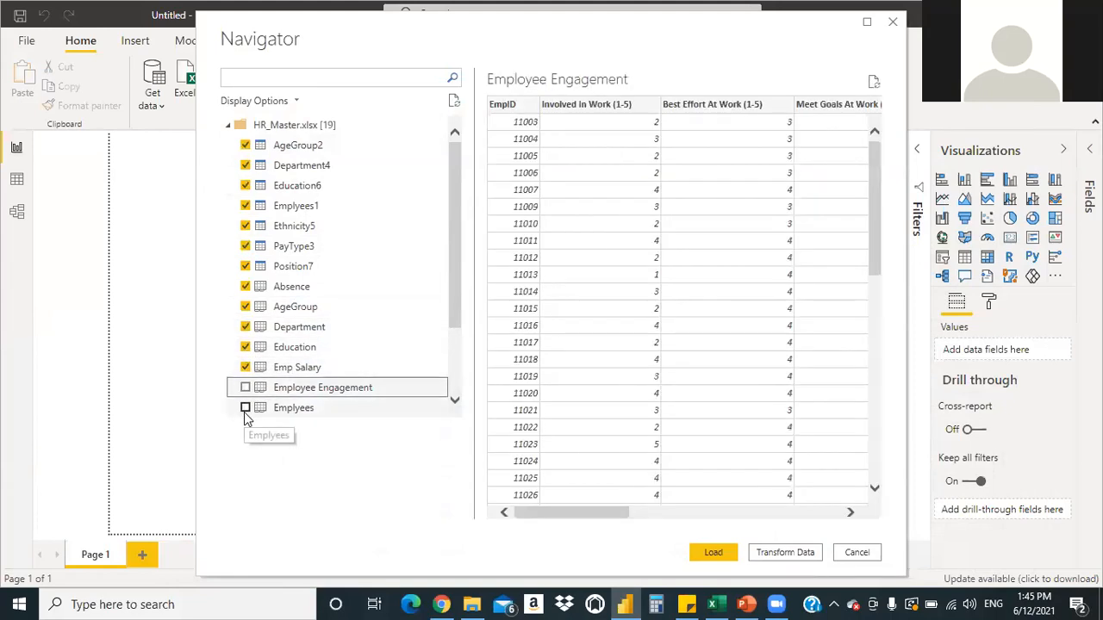
pyautogui.click(245, 413)
pyautogui.click(245, 390)
pyautogui.click(246, 408)
pyautogui.moveTo(454, 304); pyautogui.dragTo(454, 396)
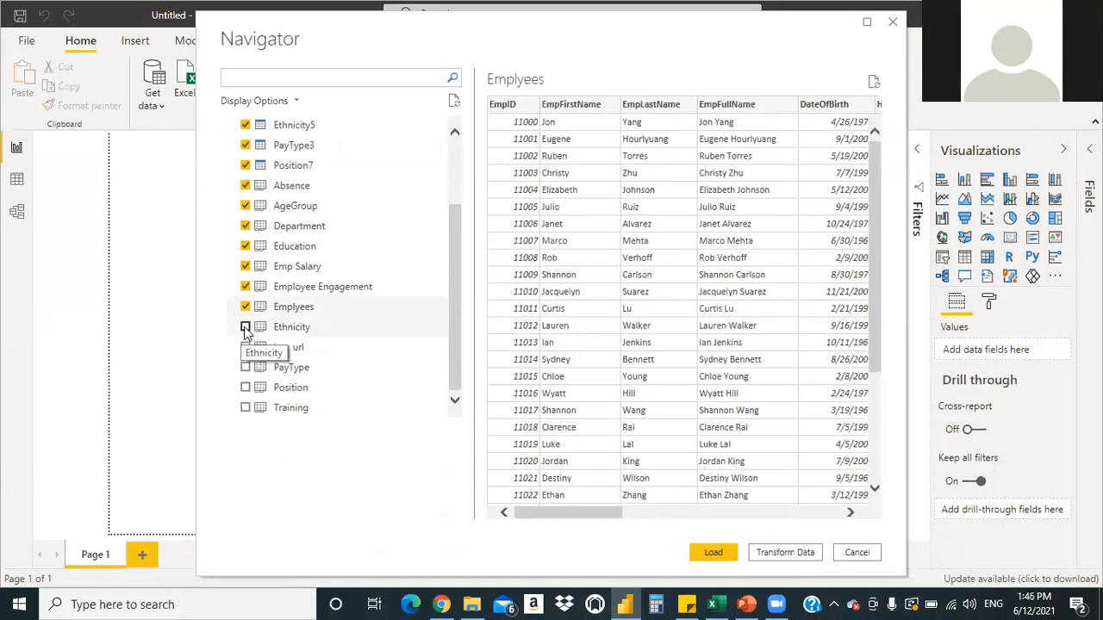
pyautogui.click(245, 328)
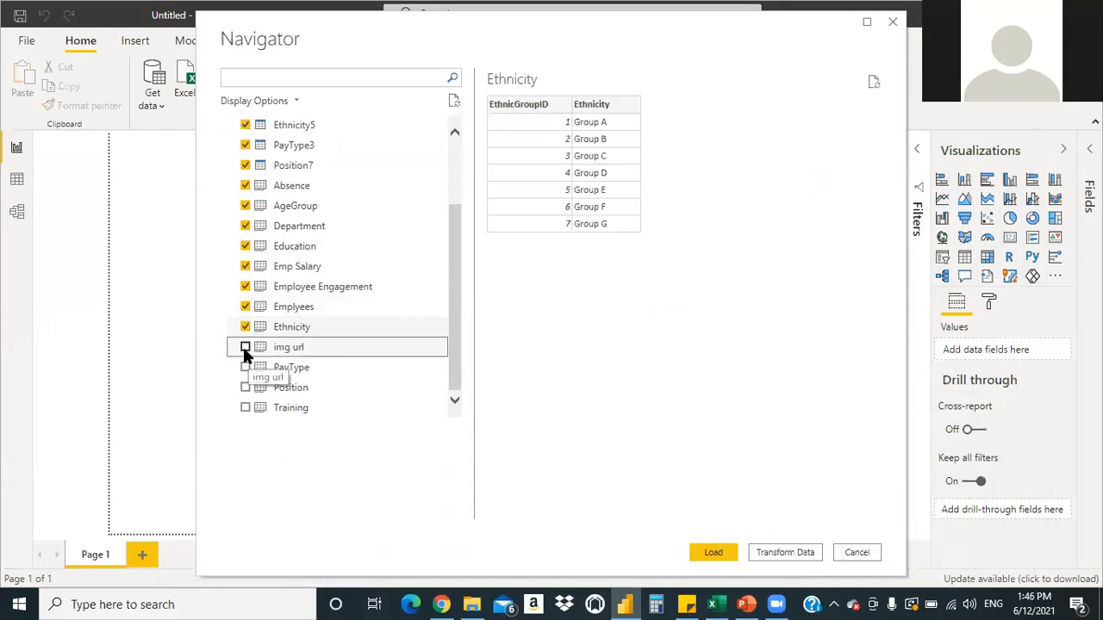
pyautogui.click(245, 347)
pyautogui.click(244, 368)
pyautogui.click(246, 388)
pyautogui.click(244, 408)
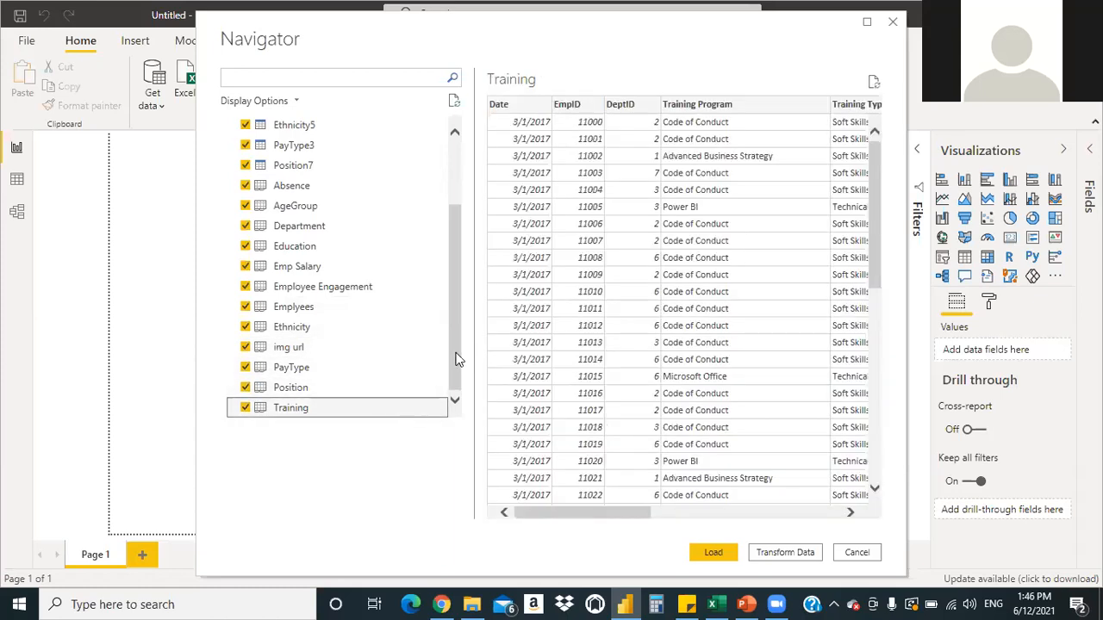
pyautogui.moveTo(450, 318); pyautogui.dragTo(442, 351)
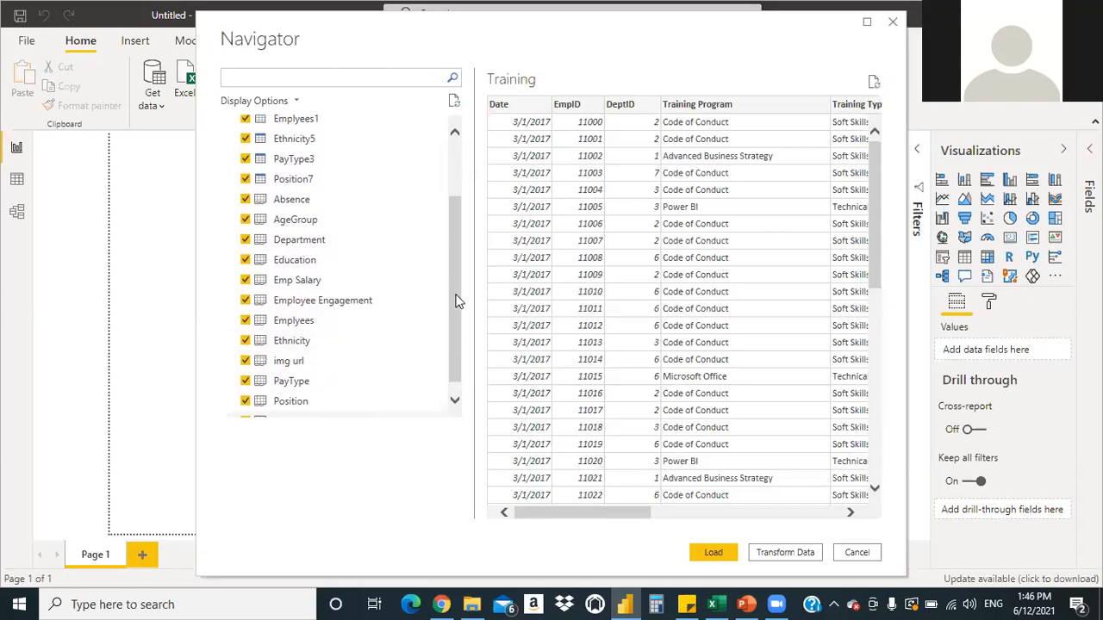
pyautogui.scroll(-1, 449, 333)
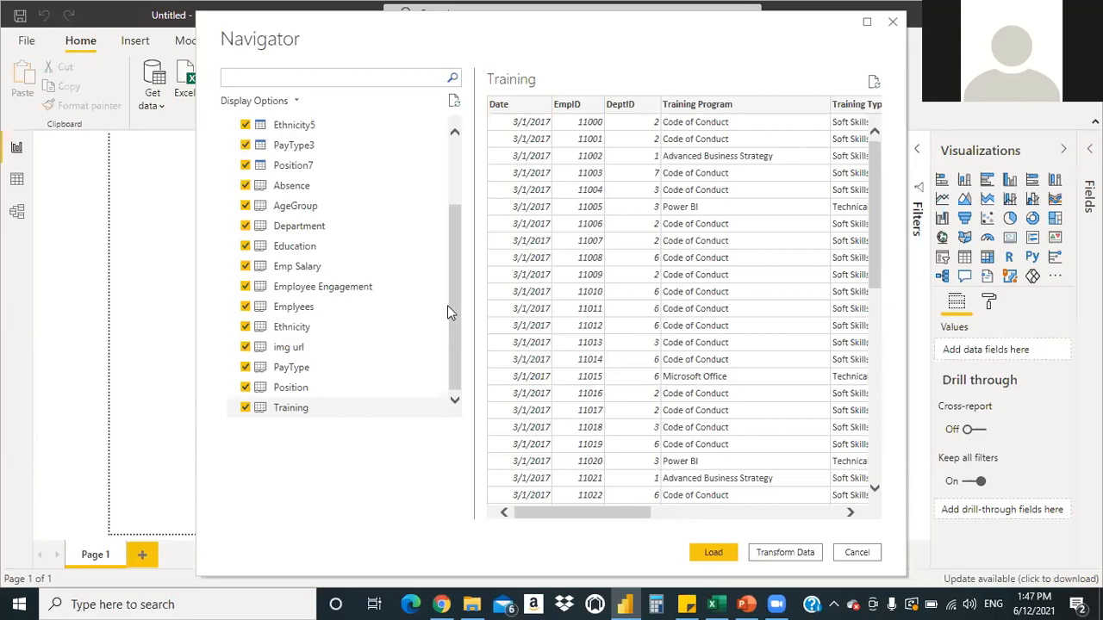
pyautogui.moveTo(454, 303); pyautogui.dragTo(439, 367)
pyautogui.scroll(2, 448, 323)
# Send the selected HR_Master tables to the Power Query Editor via Transform Data
pyautogui.scroll(-2, 450, 325)
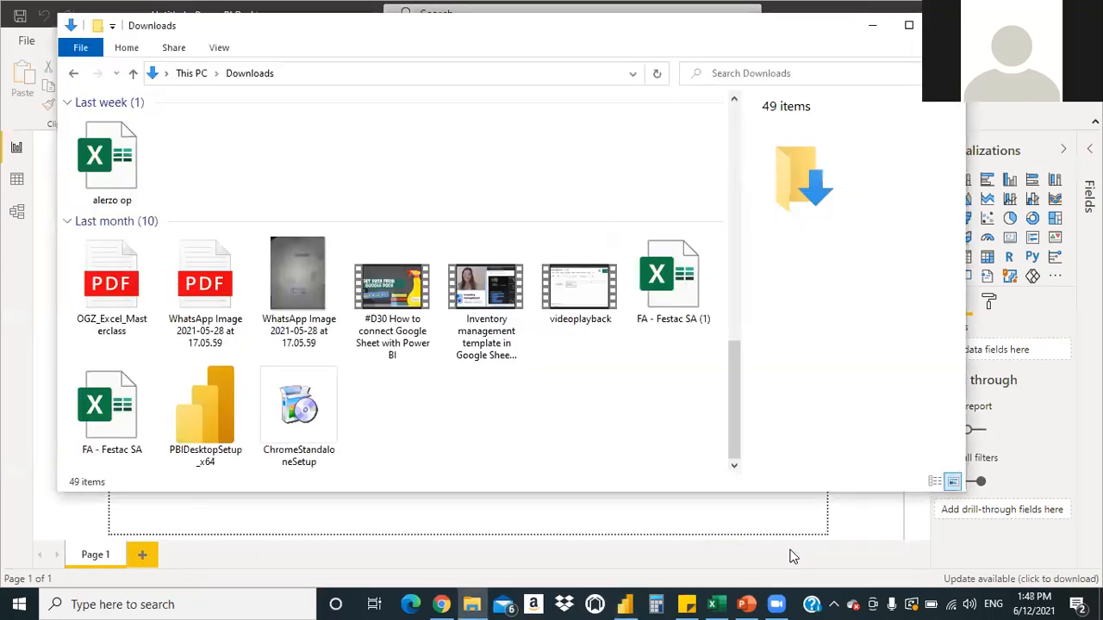
pyautogui.click(794, 556)
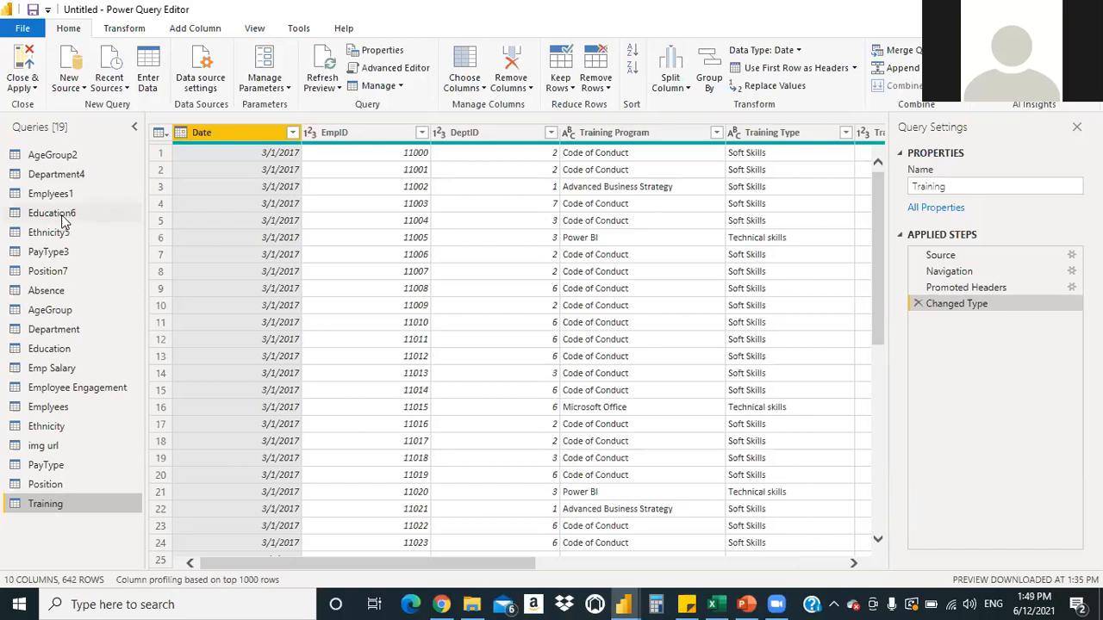
# Preview the AgeGroup2 query, with AgeGroupID and AgeGroup columns for three age bands
pyautogui.click(53, 159)
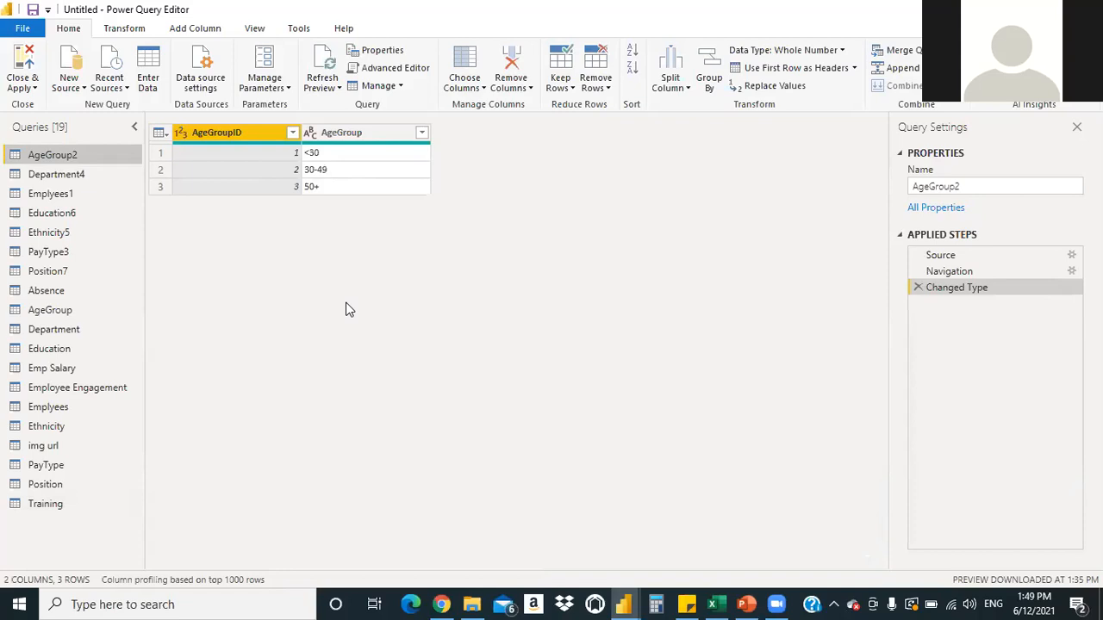
# Preview the Department4 query, showing DeptID and Department for seven departments
pyautogui.hotkey('shift', 'Down')
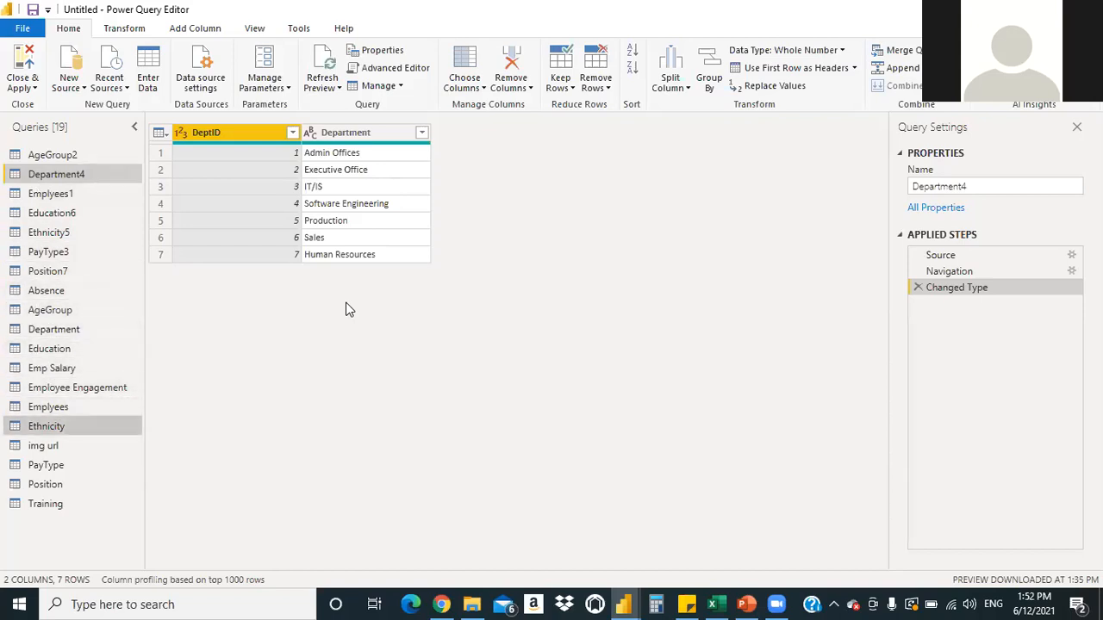
pyautogui.press('Up')
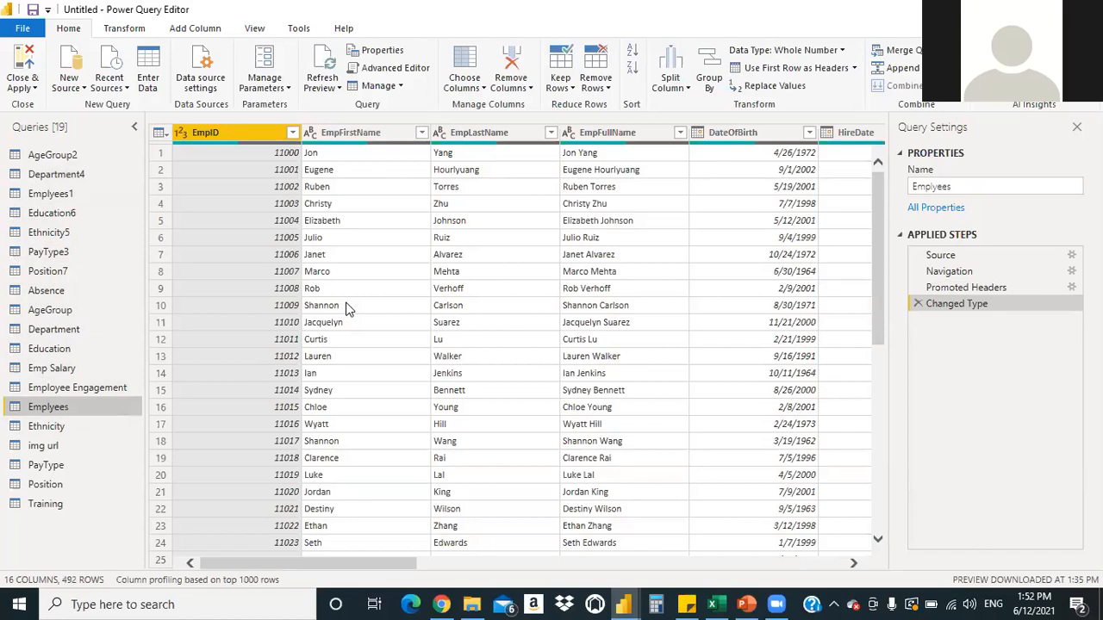
# Preview the Emplyees query and scroll across to HireDate, EduID, DeptID, Gender and Age
pyautogui.moveTo(372, 566); pyautogui.dragTo(278, 565)
pyautogui.click(83, 405)
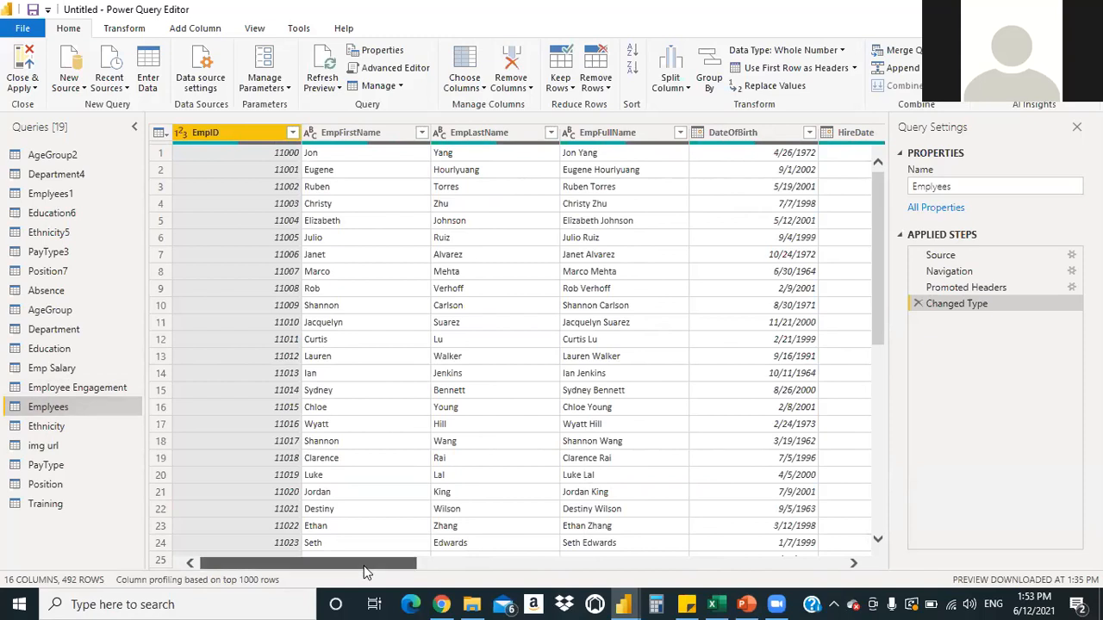
pyautogui.hscroll(1, 370, 564)
pyautogui.hscroll(10, 507, 576)
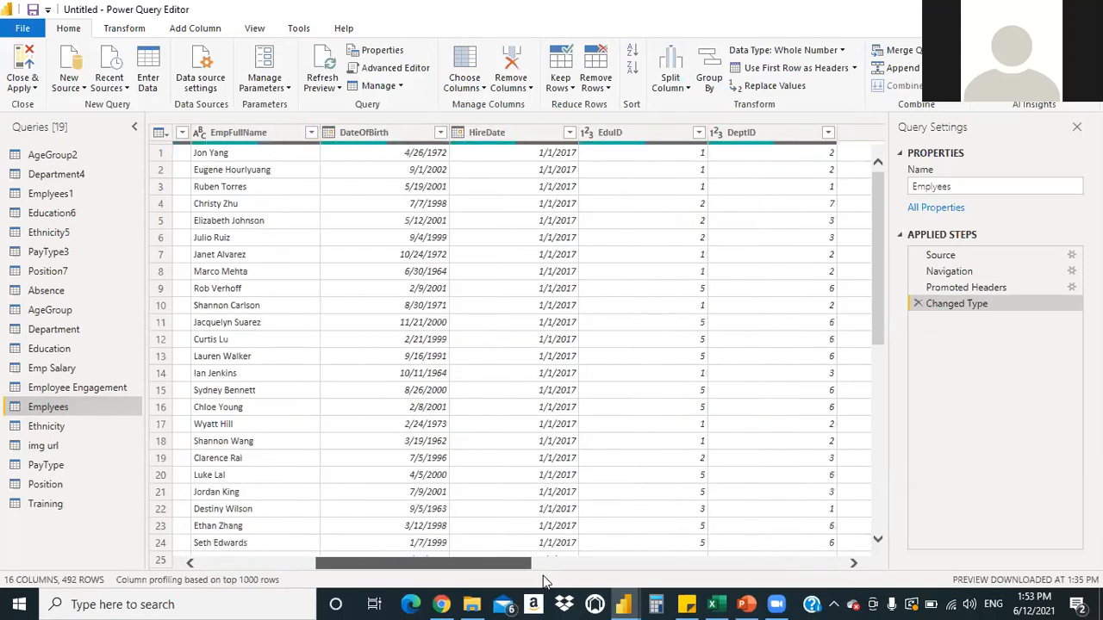
pyautogui.hscroll(3, 543, 582)
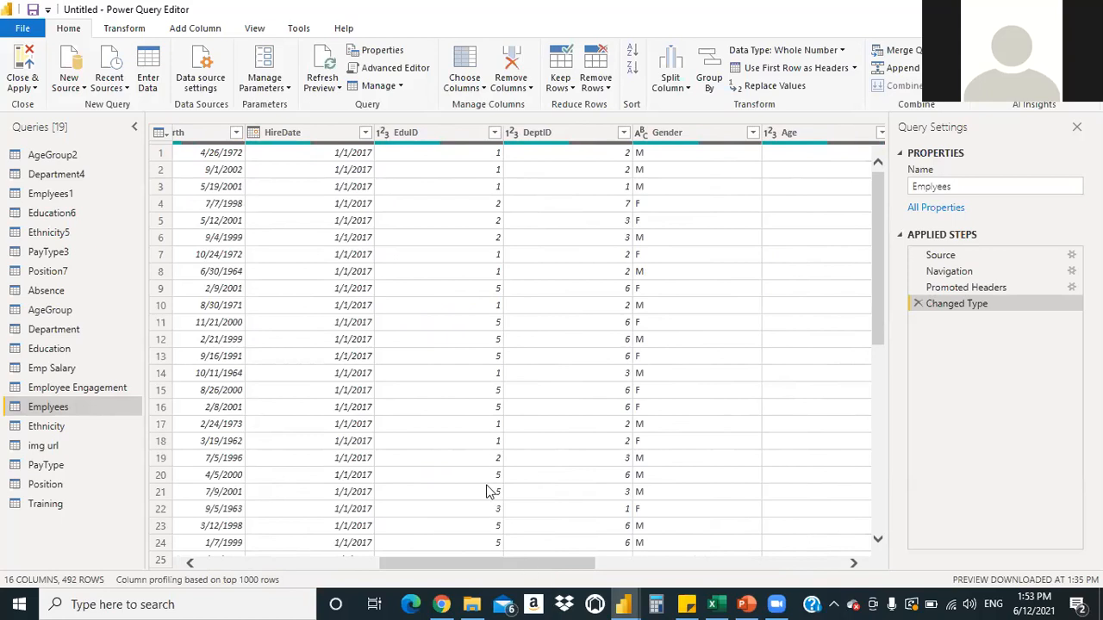
# Return to the Department4 query, starting a rename but leaving its name unchanged
pyautogui.doubleClick(101, 174)
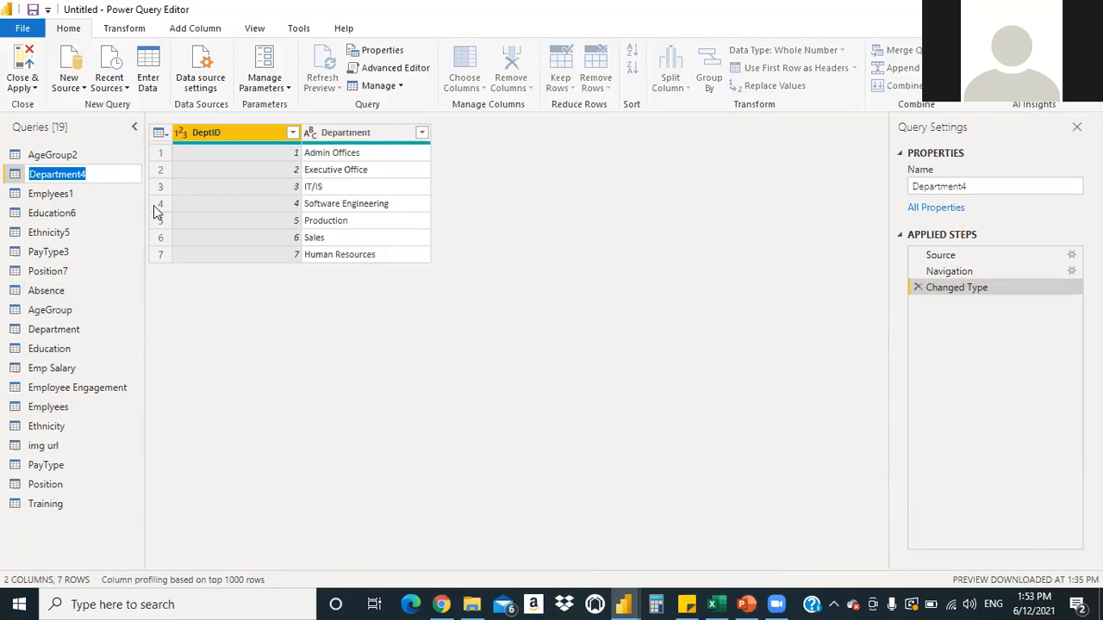
pyautogui.press('Return')
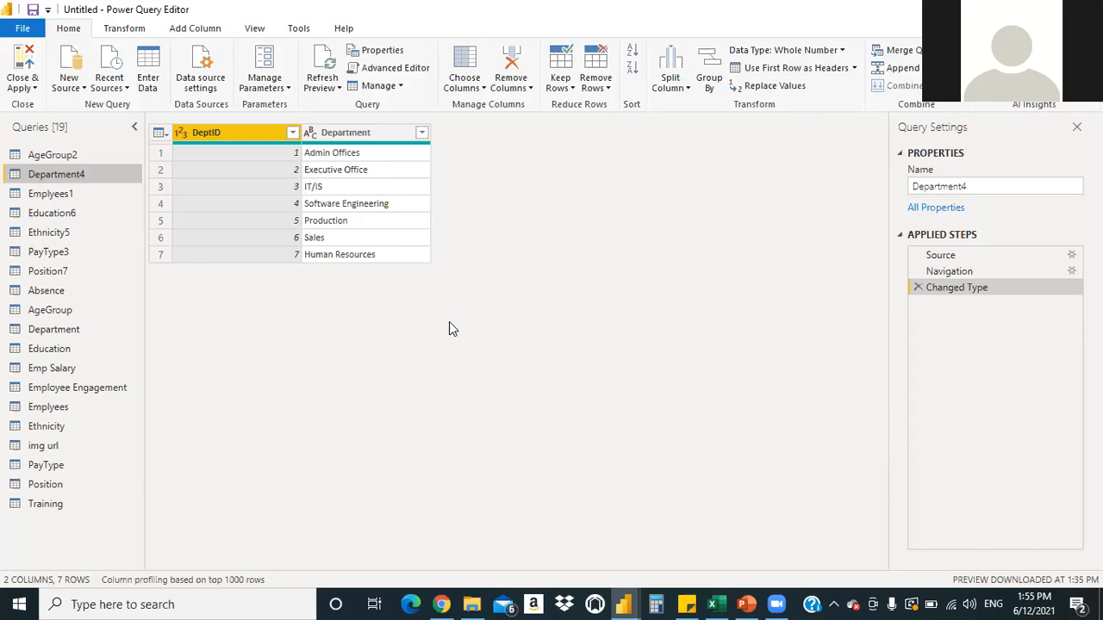
# Glance at the Emplyees columns, then preview the Education6 query's five education levels
pyautogui.click(50, 408)
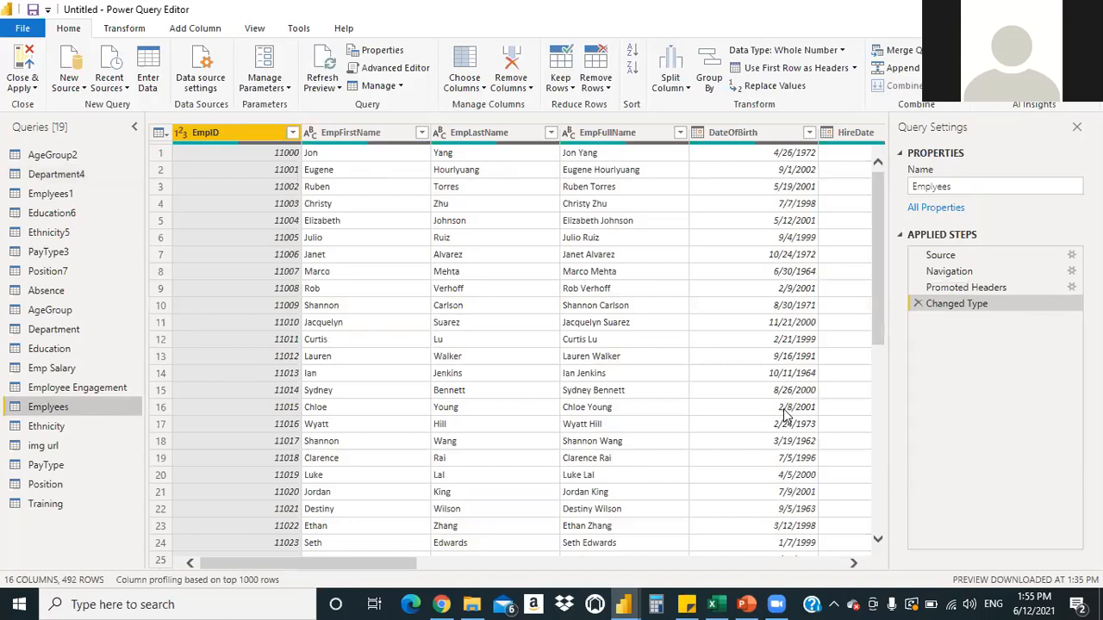
pyautogui.moveTo(340, 570); pyautogui.dragTo(478, 566)
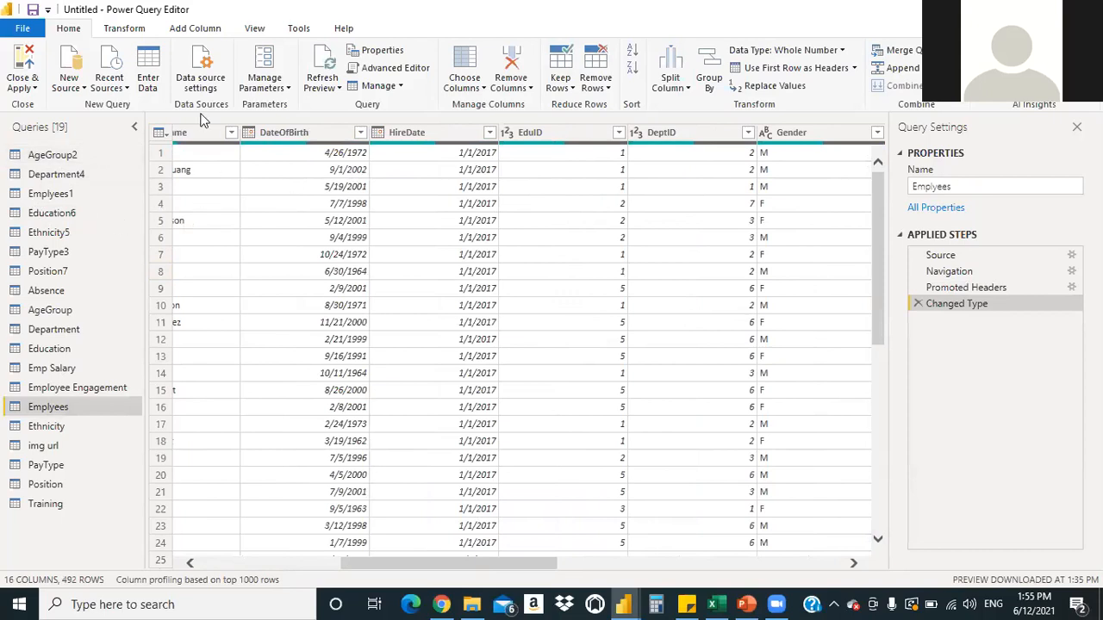
pyautogui.click(52, 213)
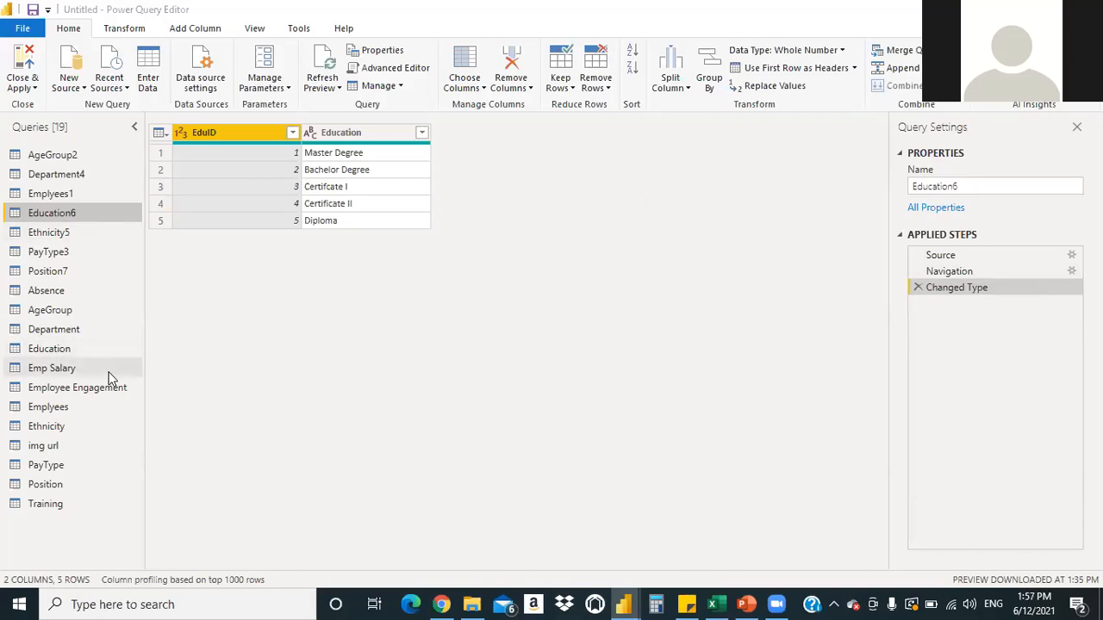
# Reopen the Emplyees query to view its 16 columns and 492 employee rows
pyautogui.click(60, 411)
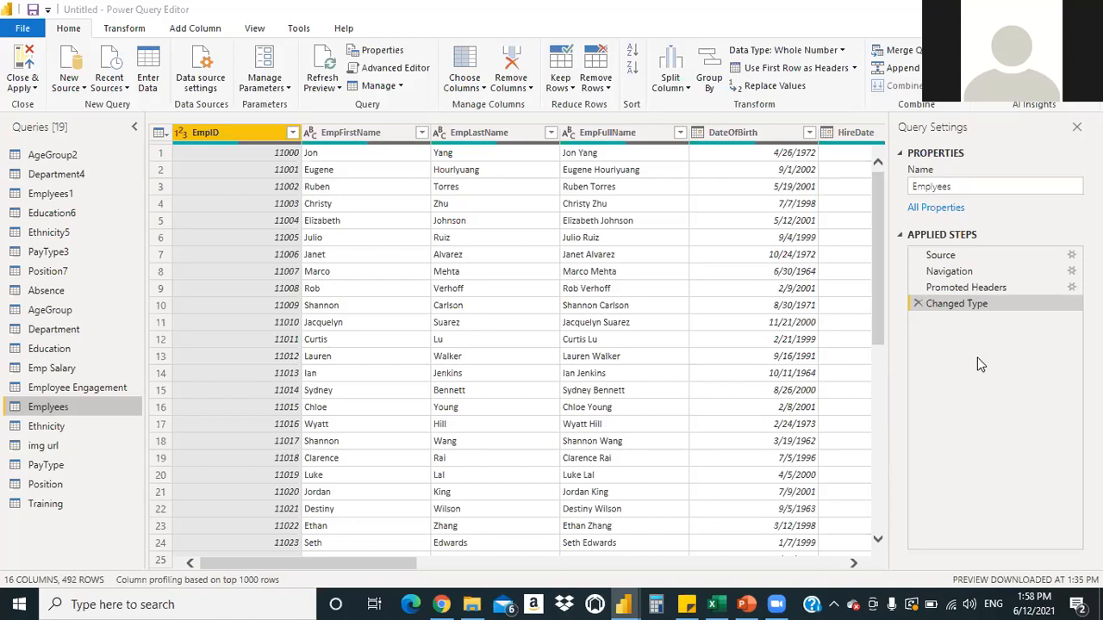
pyautogui.click(969, 604)
pyautogui.click(1049, 565)
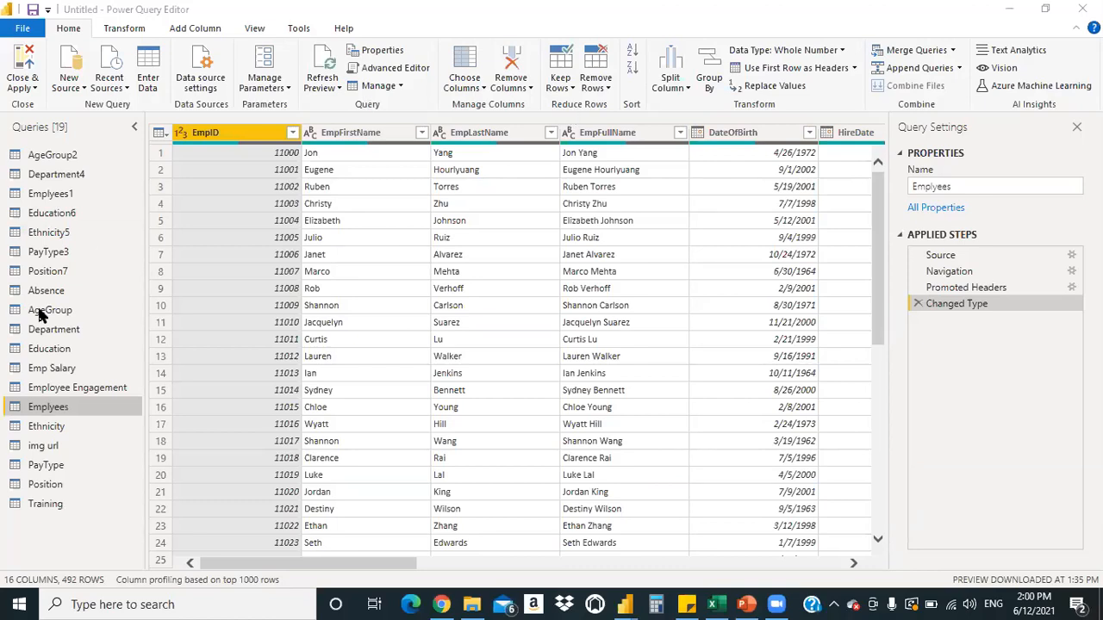
# Step through the queries from AgeGroup2 via Education6, PayType3 and Position7 down to Absence
pyautogui.click(69, 158)
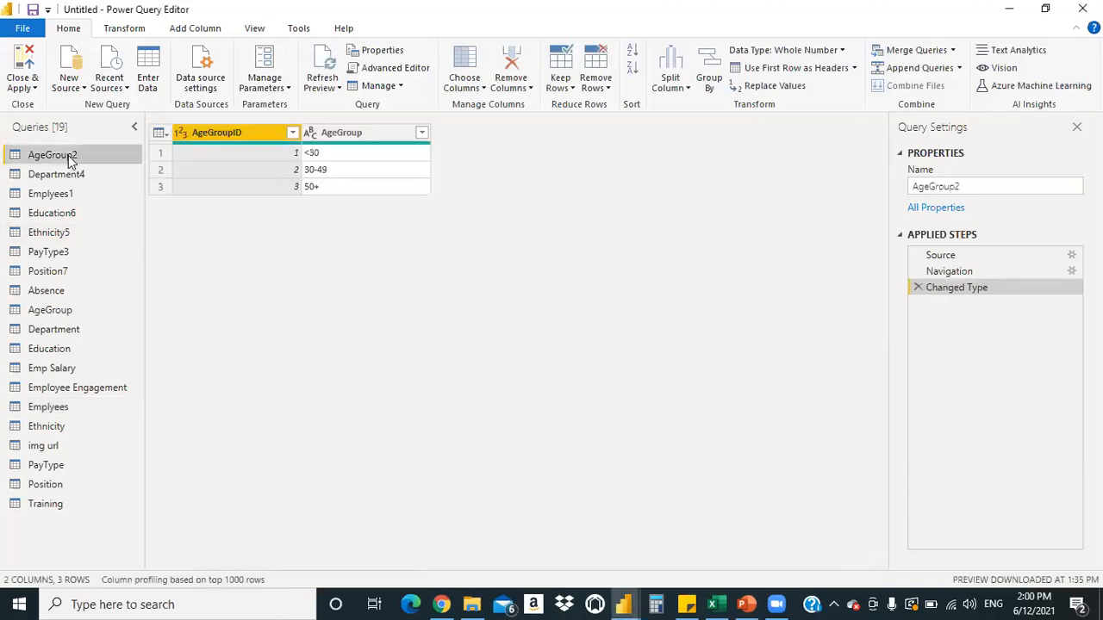
pyautogui.hotkey('shift', 'Down')
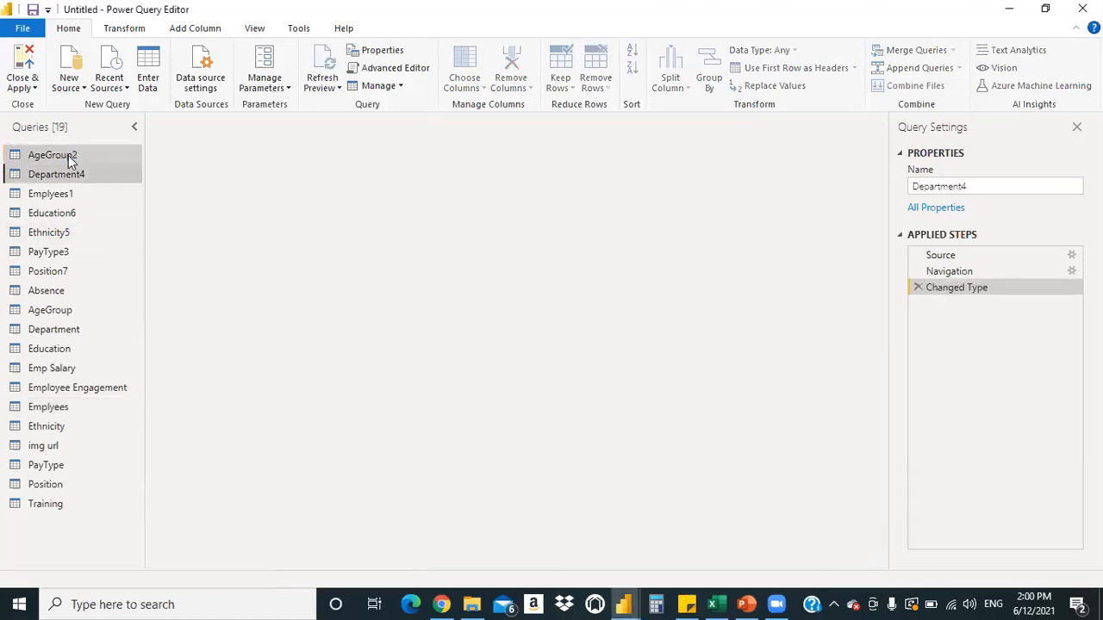
pyautogui.hotkey('shift', 'Down')
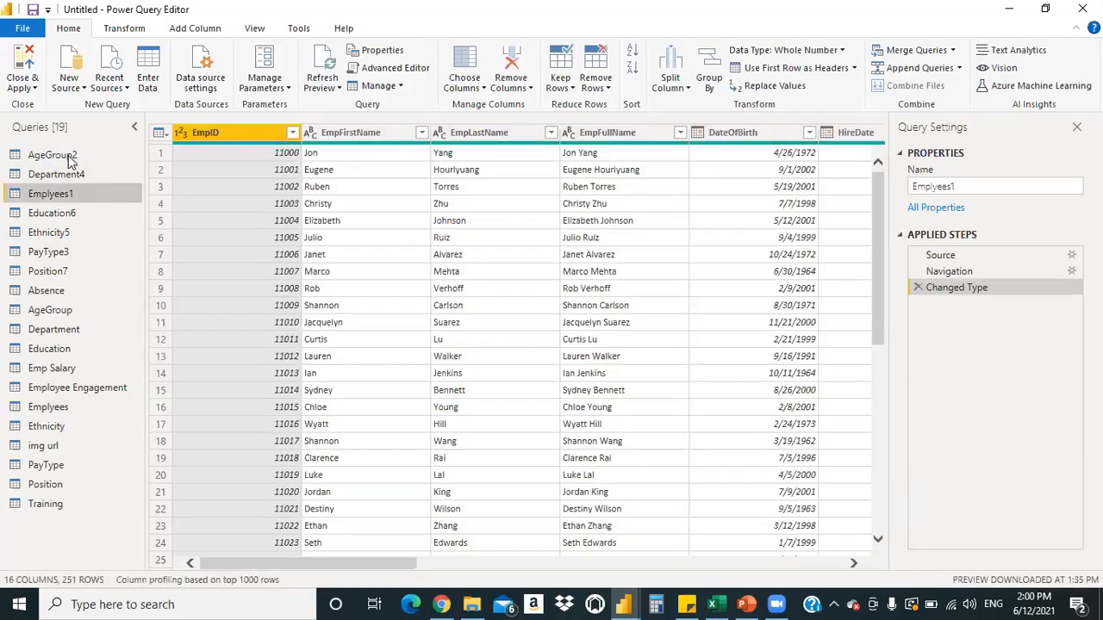
pyautogui.press('Down')
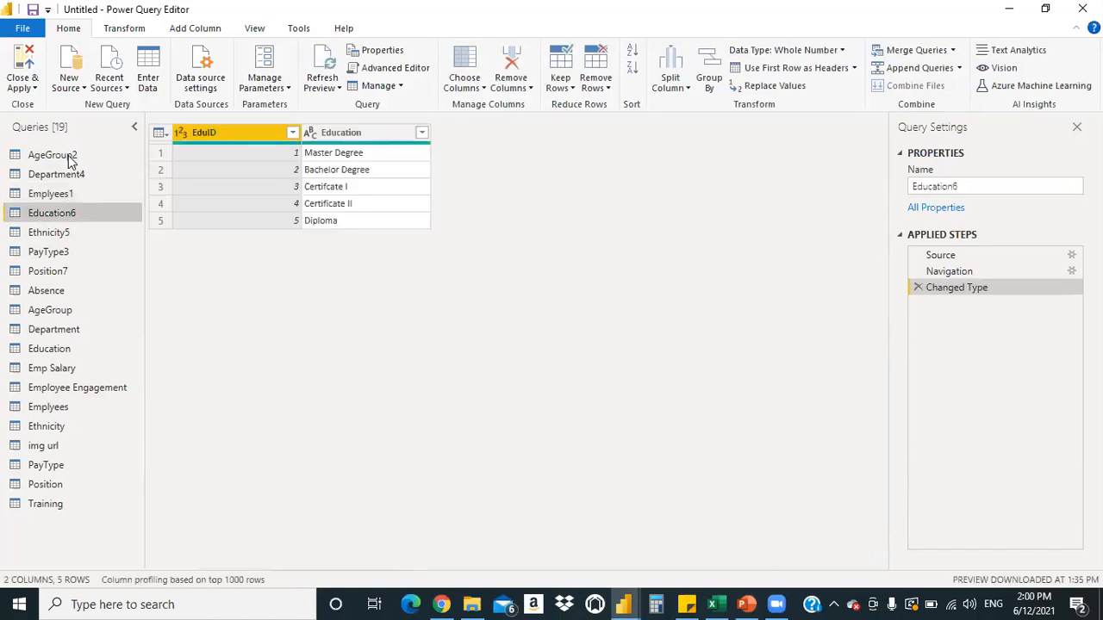
pyautogui.hotkey('shift', 'Down')
pyautogui.press('Down')
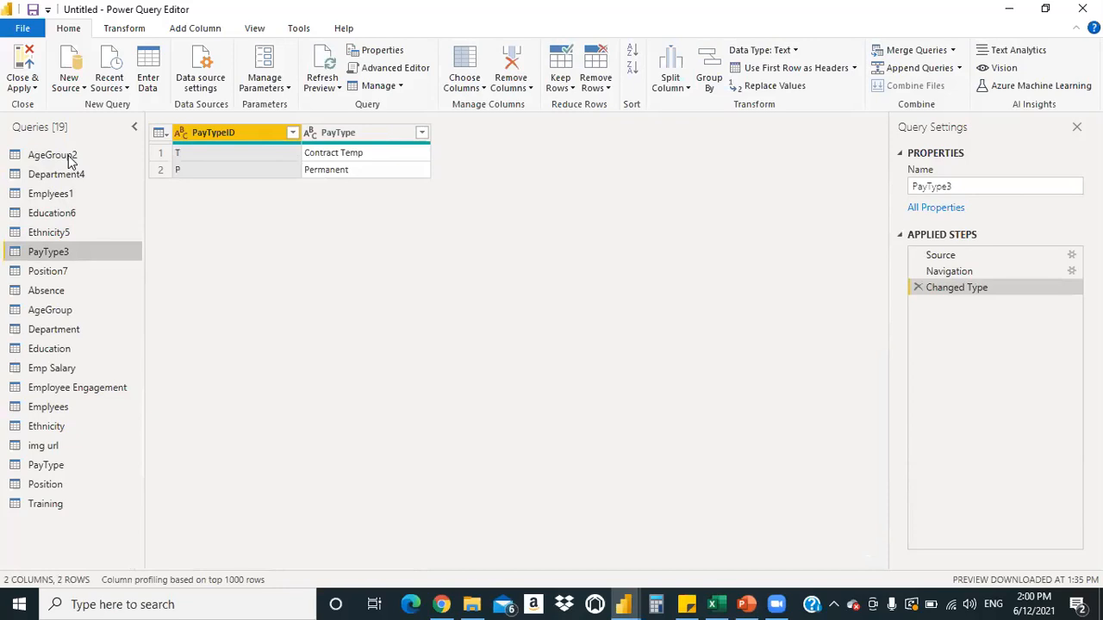
pyautogui.press('Down')
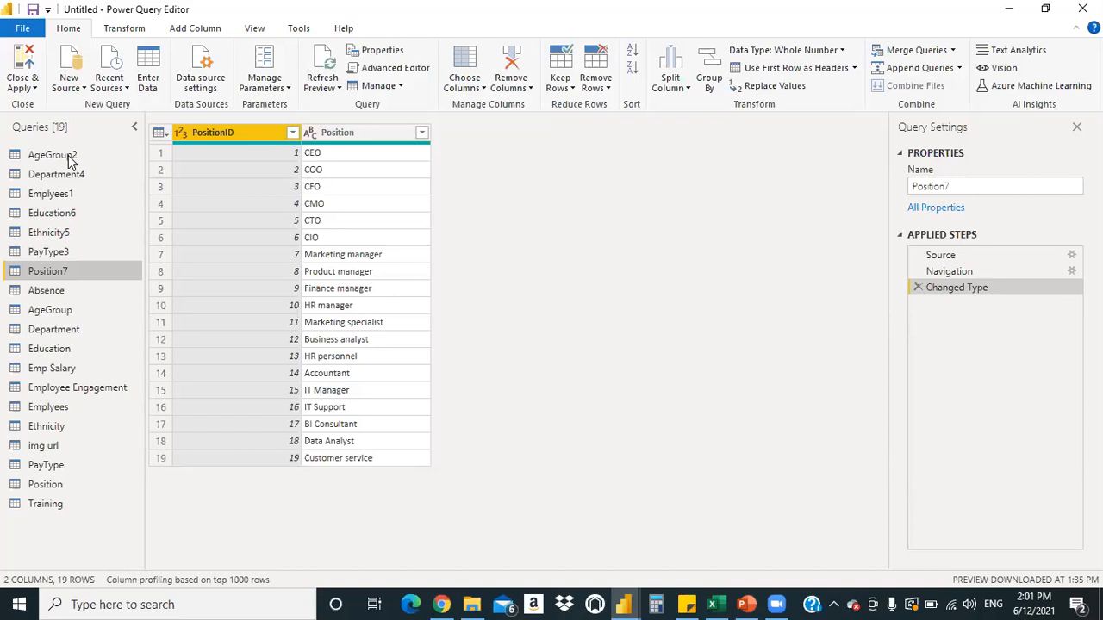
pyautogui.hotkey('shift', 'Down')
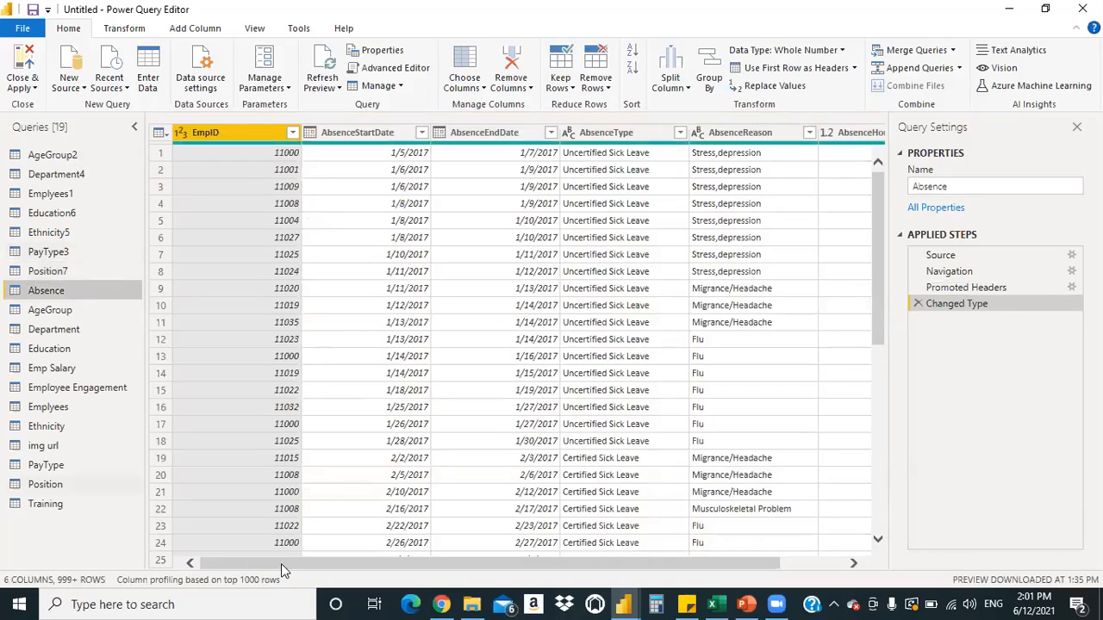
# Check the first Absence EmpID values, then preview the AgeGroup query and its null columns
pyautogui.moveTo(499, 567); pyautogui.dragTo(532, 560)
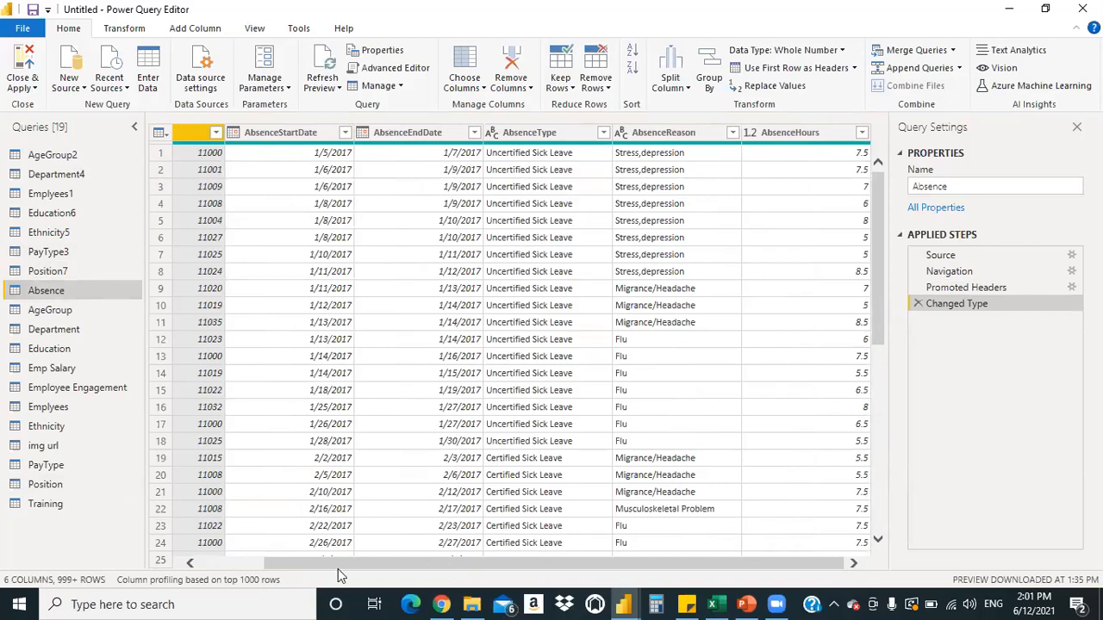
pyautogui.moveTo(401, 566); pyautogui.dragTo(338, 568)
pyautogui.press('Down')
pyautogui.press('Down')
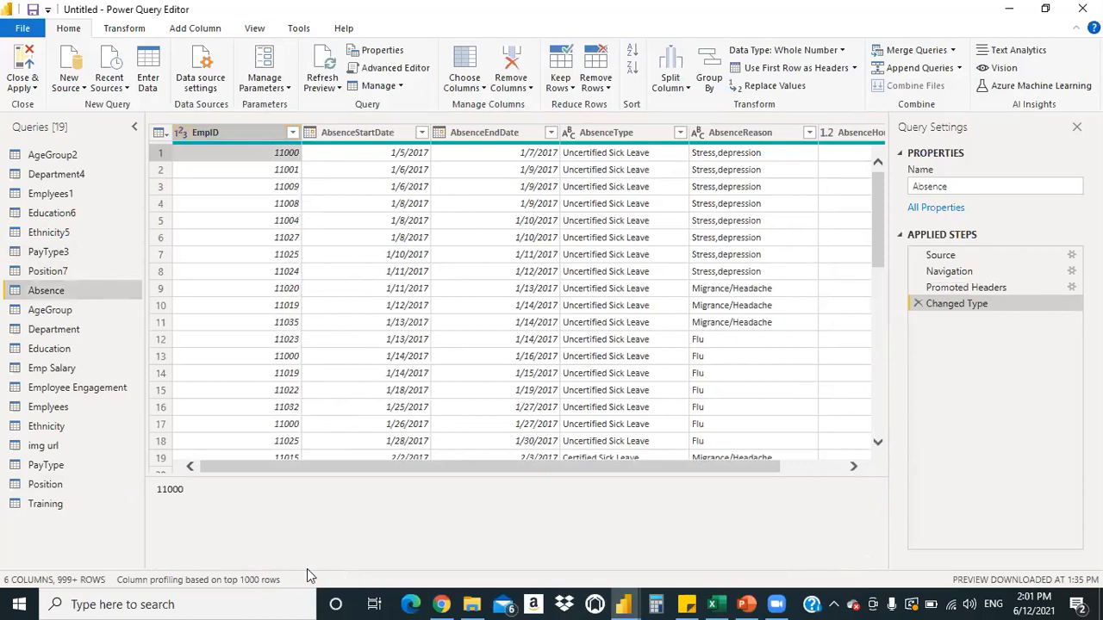
pyautogui.press('Down')
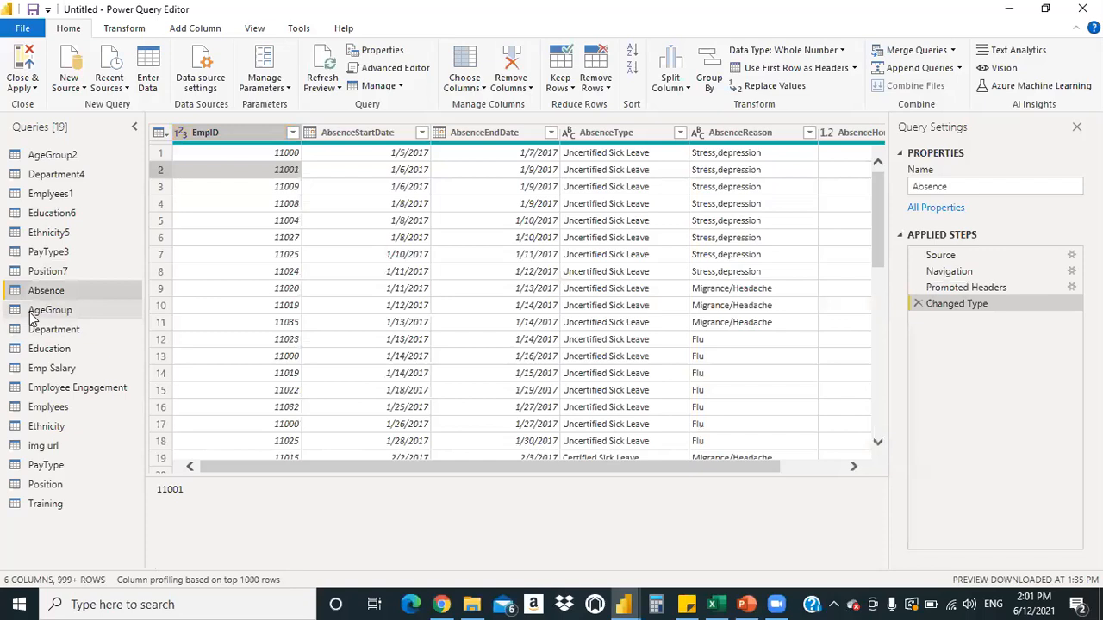
pyautogui.click(43, 311)
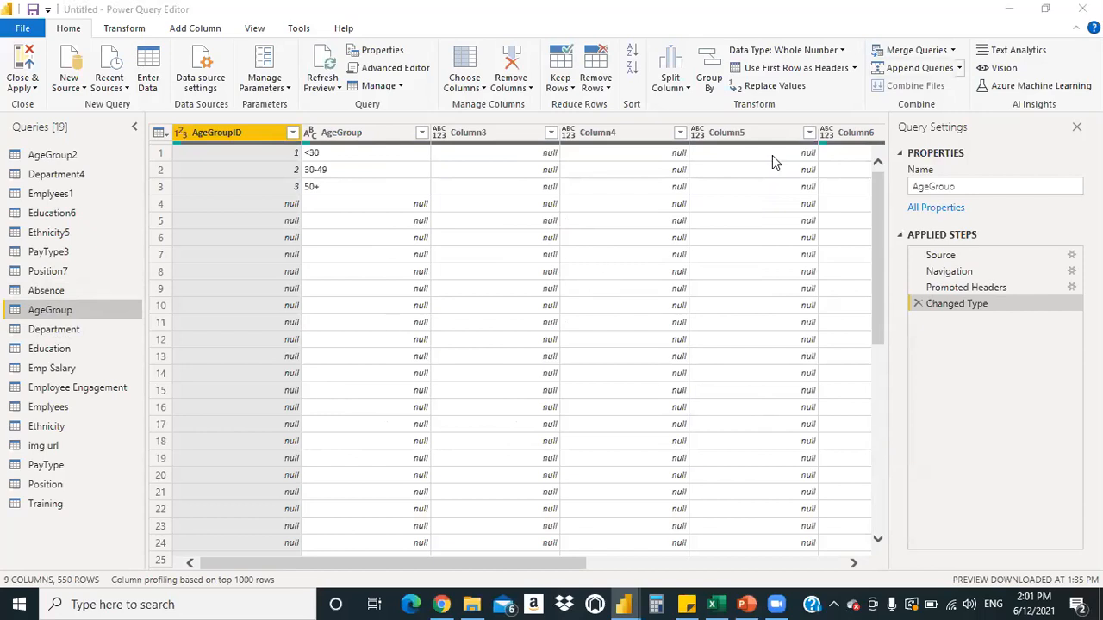
# Select the empty Column3 and Column4 headers in the AgeGroup query
pyautogui.moveTo(528, 567); pyautogui.dragTo(529, 591)
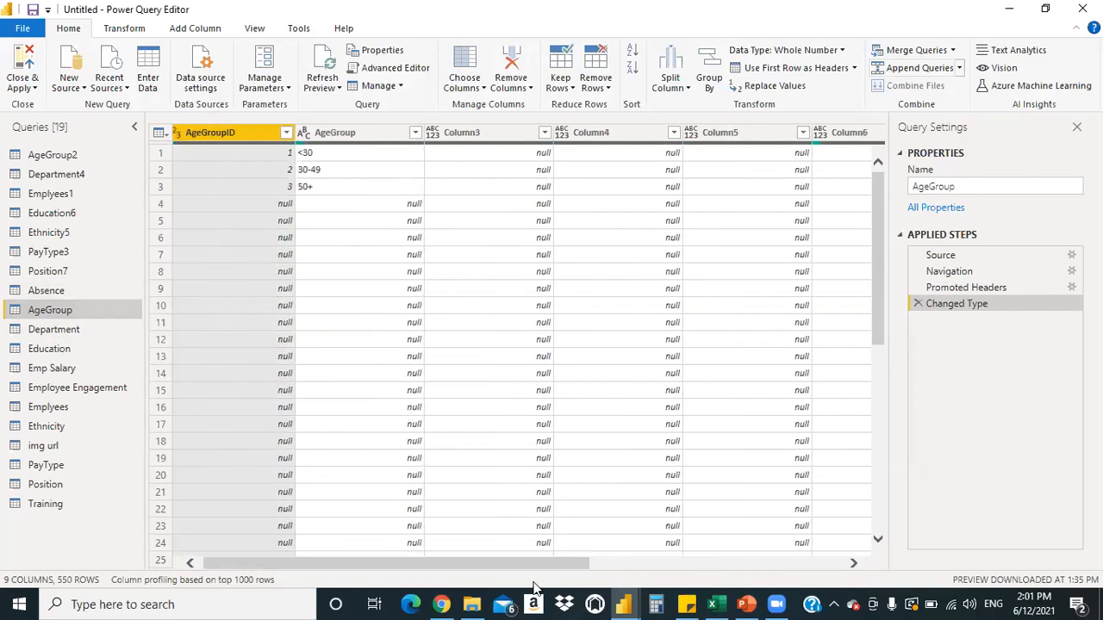
pyautogui.click(528, 90)
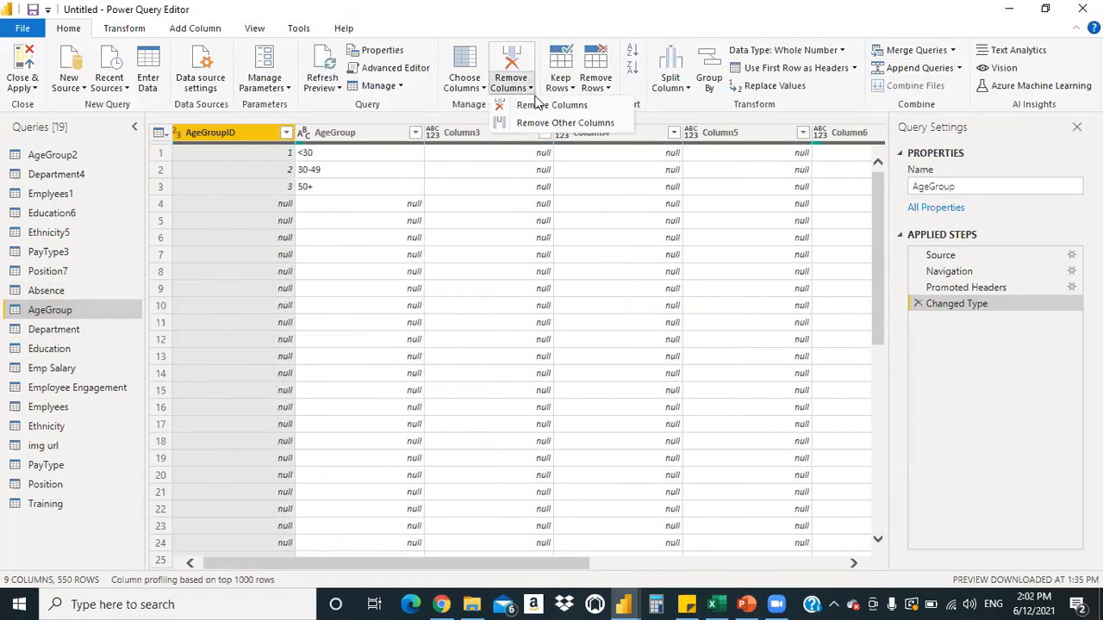
pyautogui.click(457, 135)
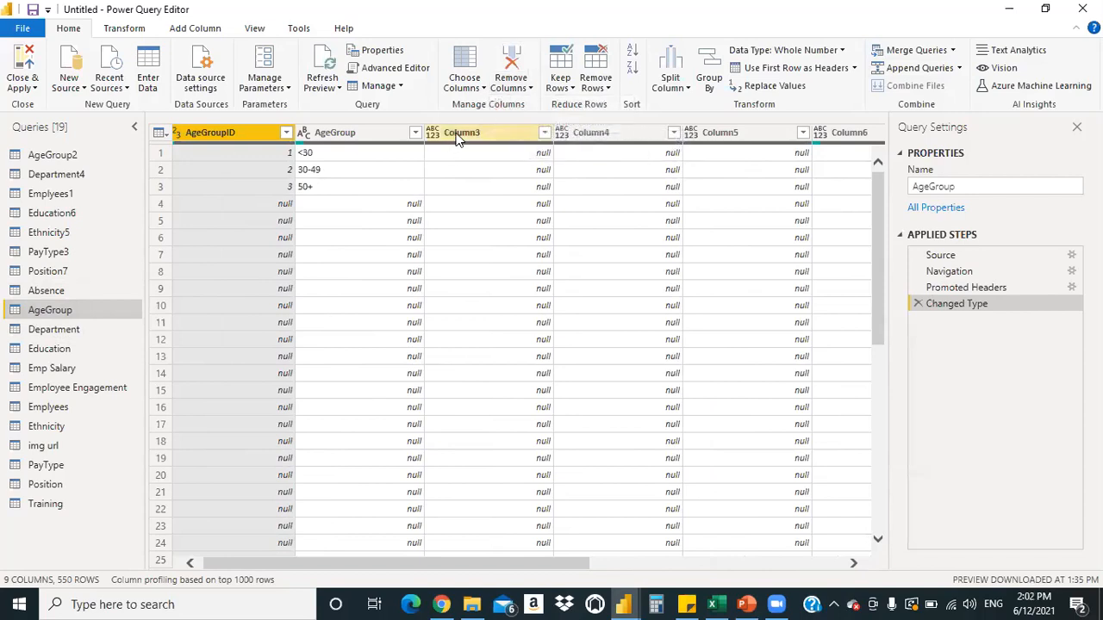
pyautogui.click(607, 134)
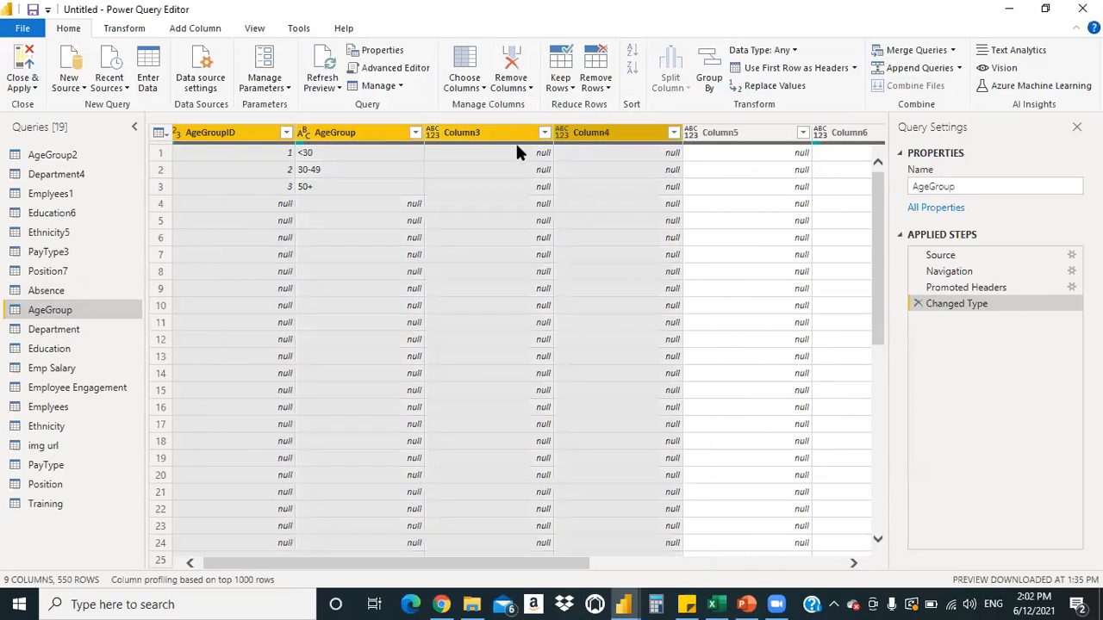
pyautogui.click(625, 173)
pyautogui.click(489, 136)
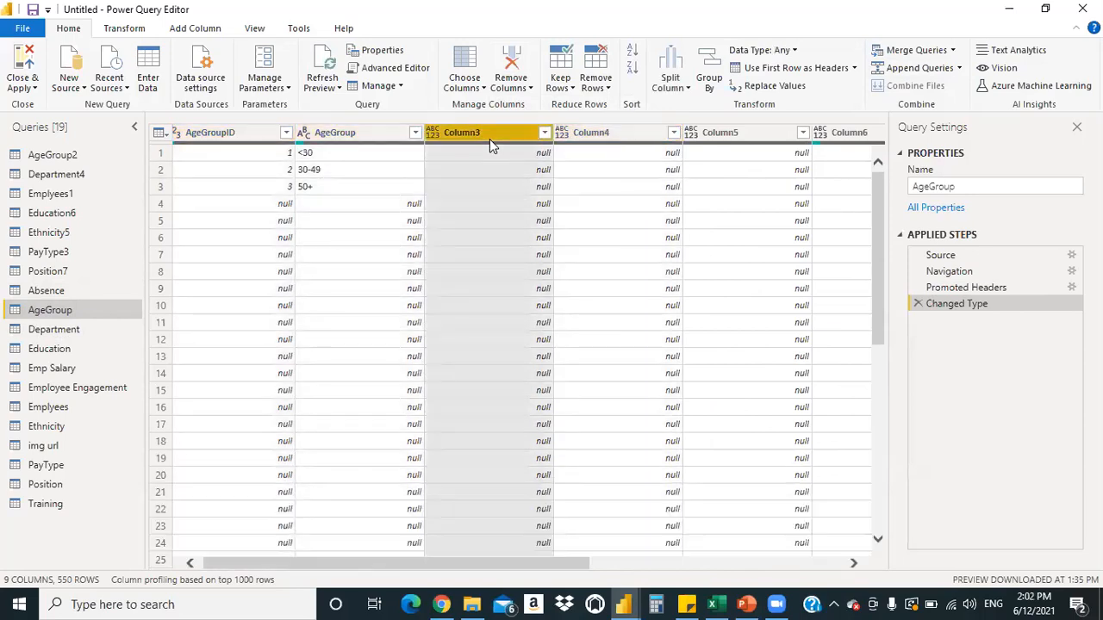
pyautogui.keyDown('ctrl'); pyautogui.click(602, 132); pyautogui.keyUp('ctrl')
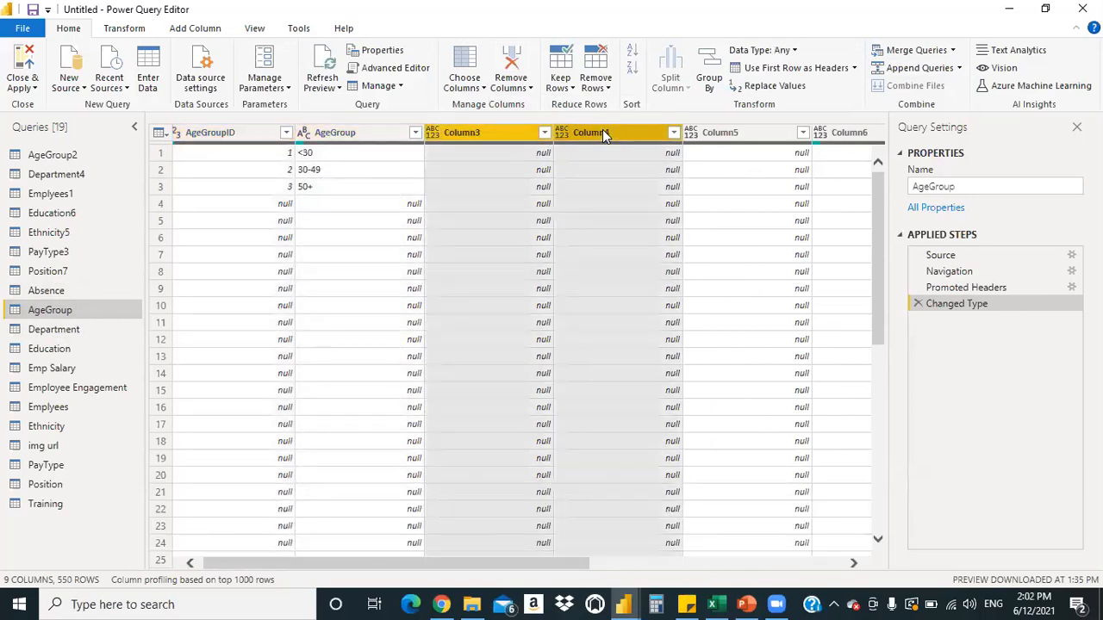
pyautogui.click(532, 157)
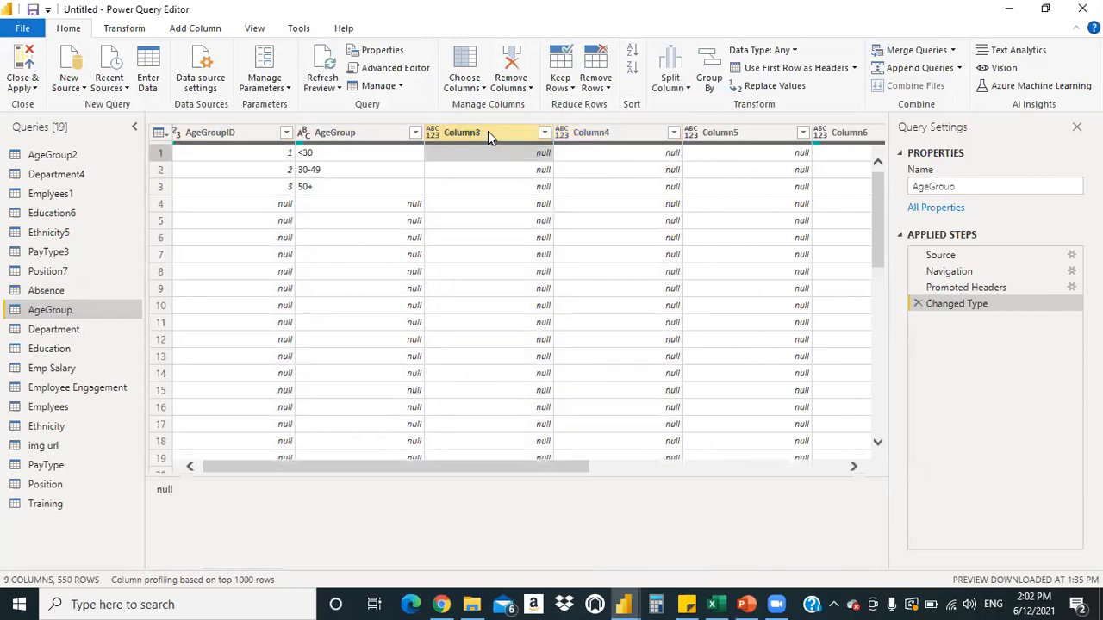
pyautogui.click(488, 131)
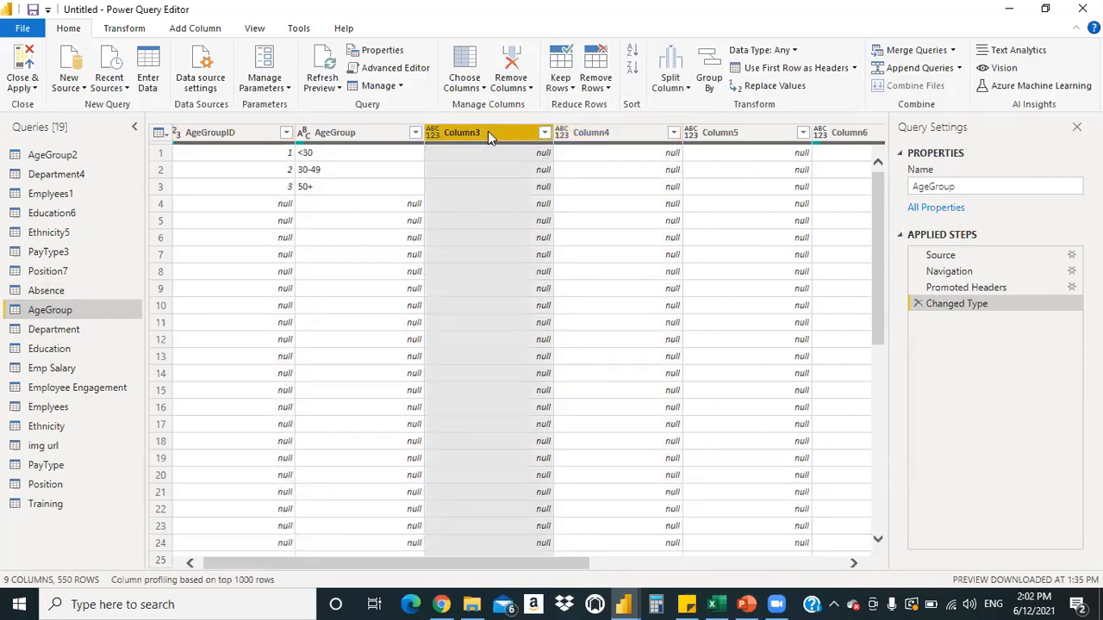
pyautogui.keyDown('ctrl'); pyautogui.click(601, 136); pyautogui.keyUp('ctrl')
# Add Column5 through Column9 to the selection of empty null columns
pyautogui.keyDown('ctrl'); pyautogui.click(739, 141); pyautogui.keyUp('ctrl')
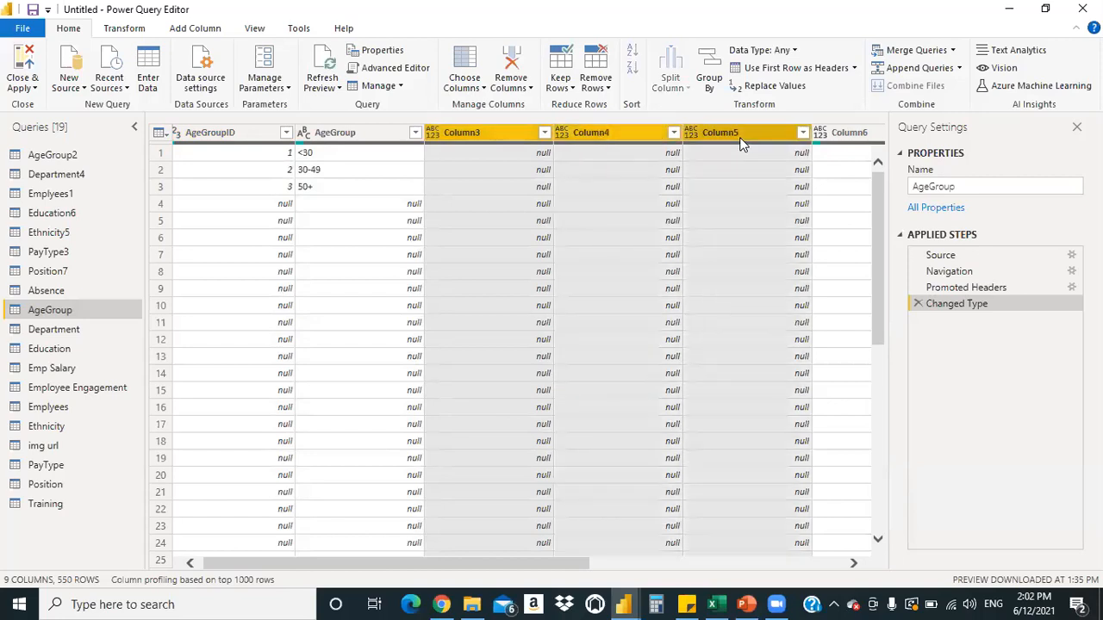
pyautogui.moveTo(561, 565); pyautogui.dragTo(670, 567)
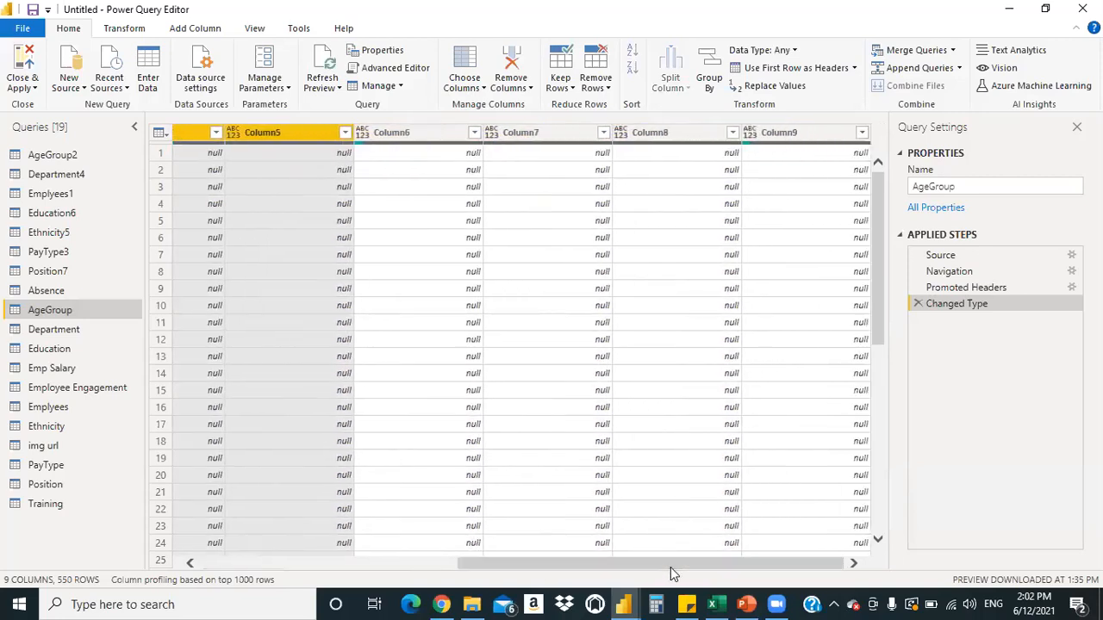
pyautogui.keyDown('ctrl'); pyautogui.click(399, 134); pyautogui.keyUp('ctrl')
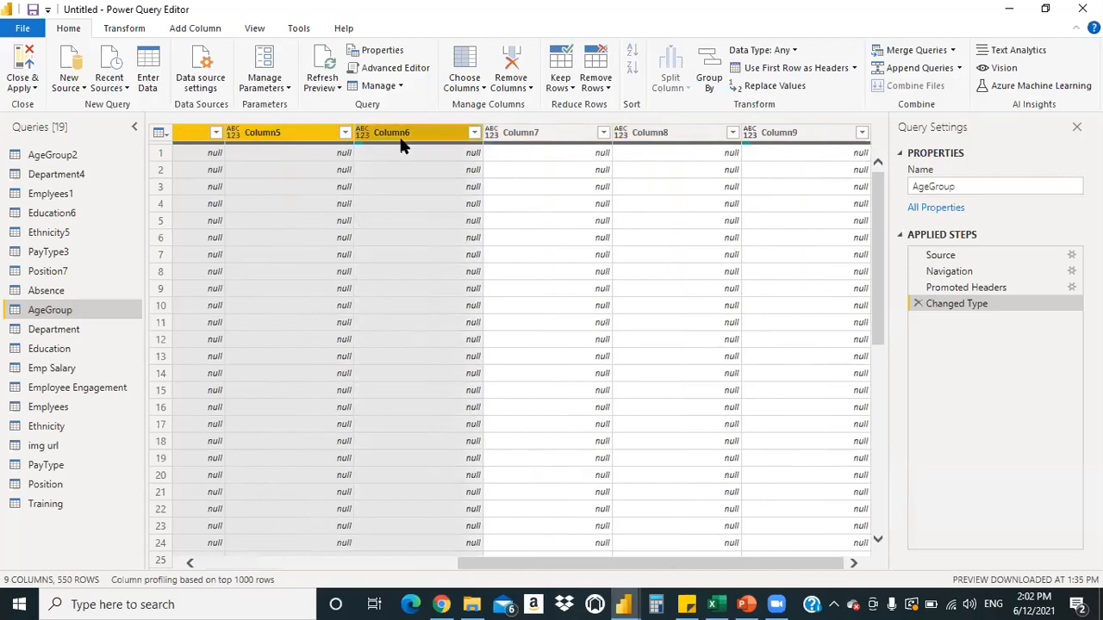
pyautogui.keyDown('ctrl'); pyautogui.click(528, 135); pyautogui.keyUp('ctrl')
pyautogui.keyDown('ctrl'); pyautogui.click(645, 136); pyautogui.keyUp('ctrl')
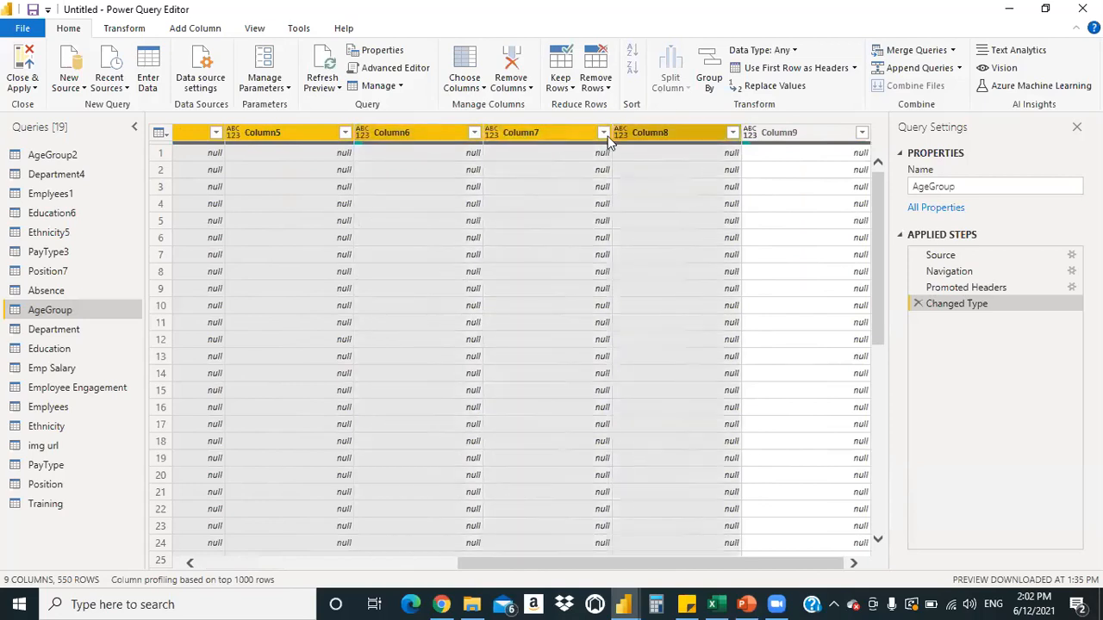
pyautogui.keyDown('ctrl'); pyautogui.click(770, 136); pyautogui.keyUp('ctrl')
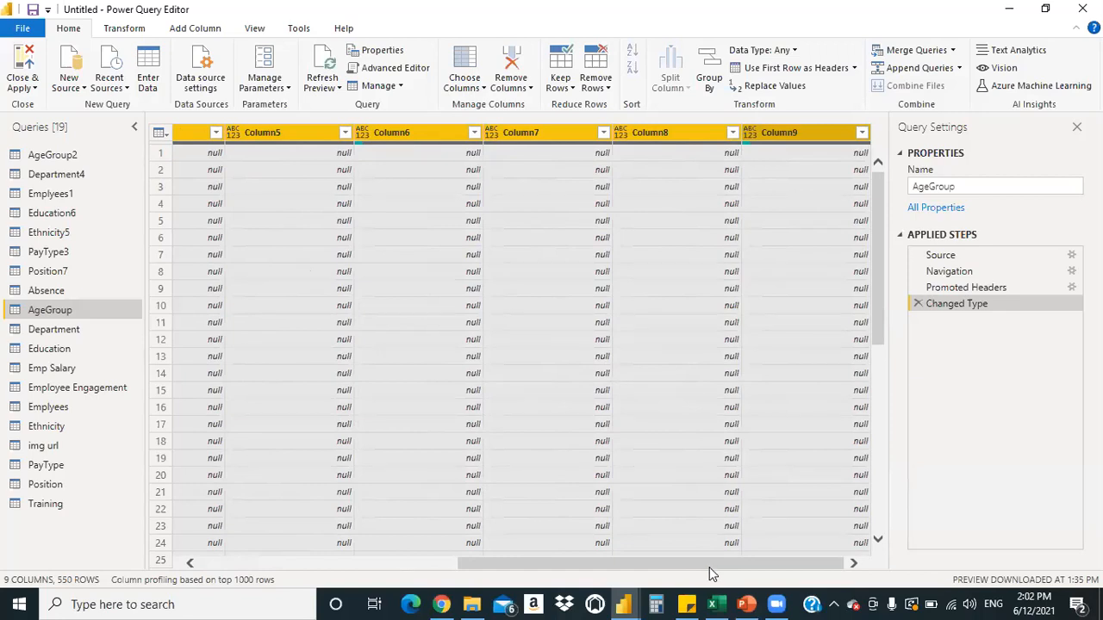
pyautogui.moveTo(709, 567); pyautogui.dragTo(347, 547)
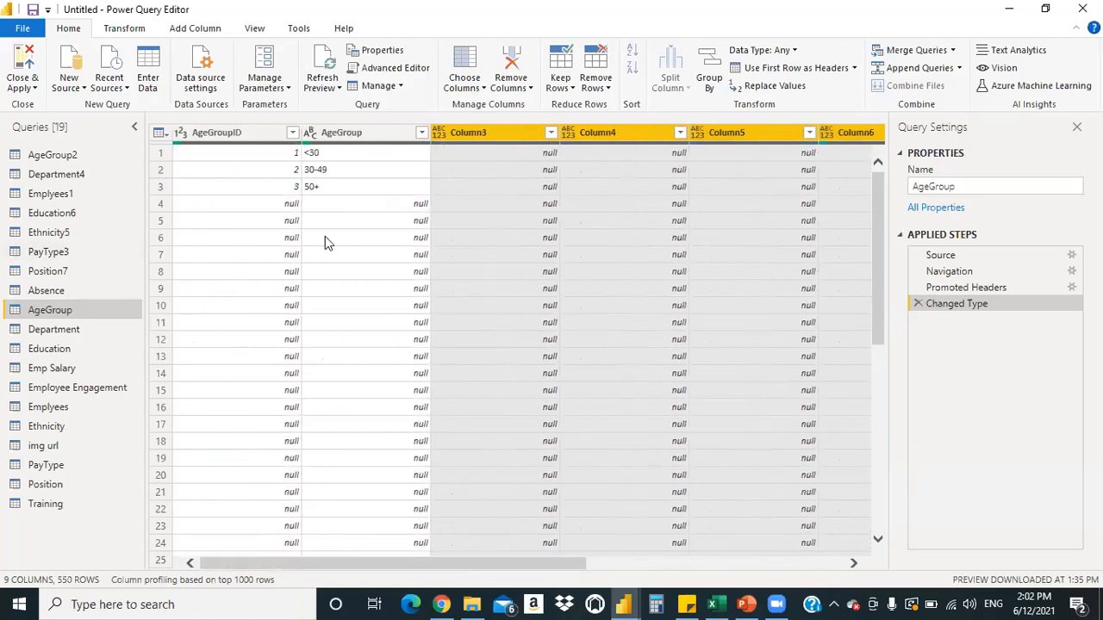
pyautogui.click(479, 136)
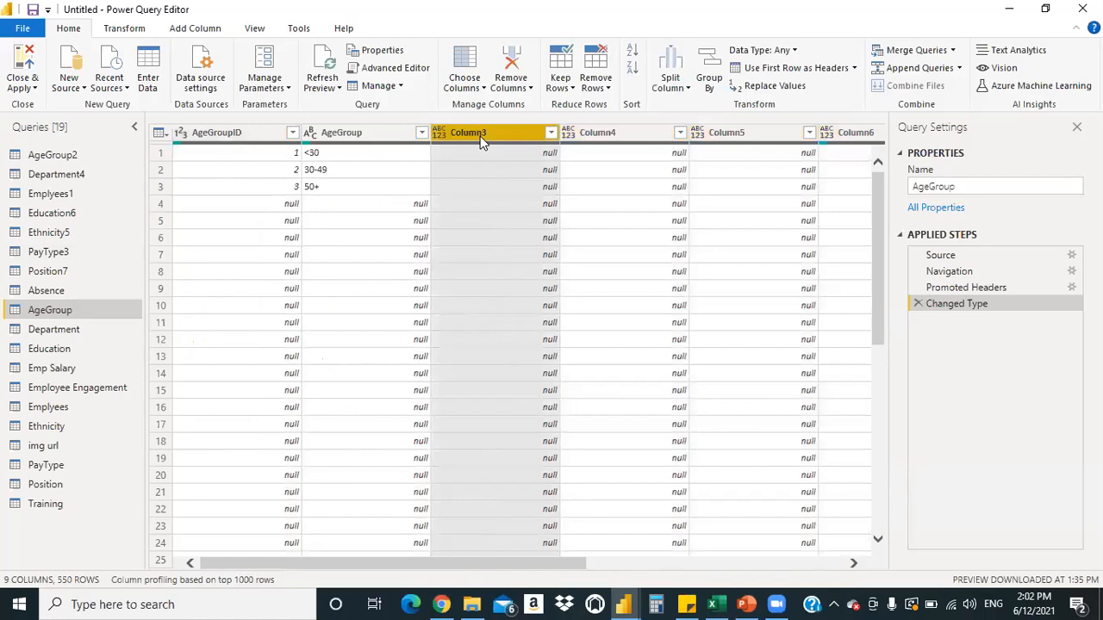
pyautogui.hotkey('shift', 'Right')
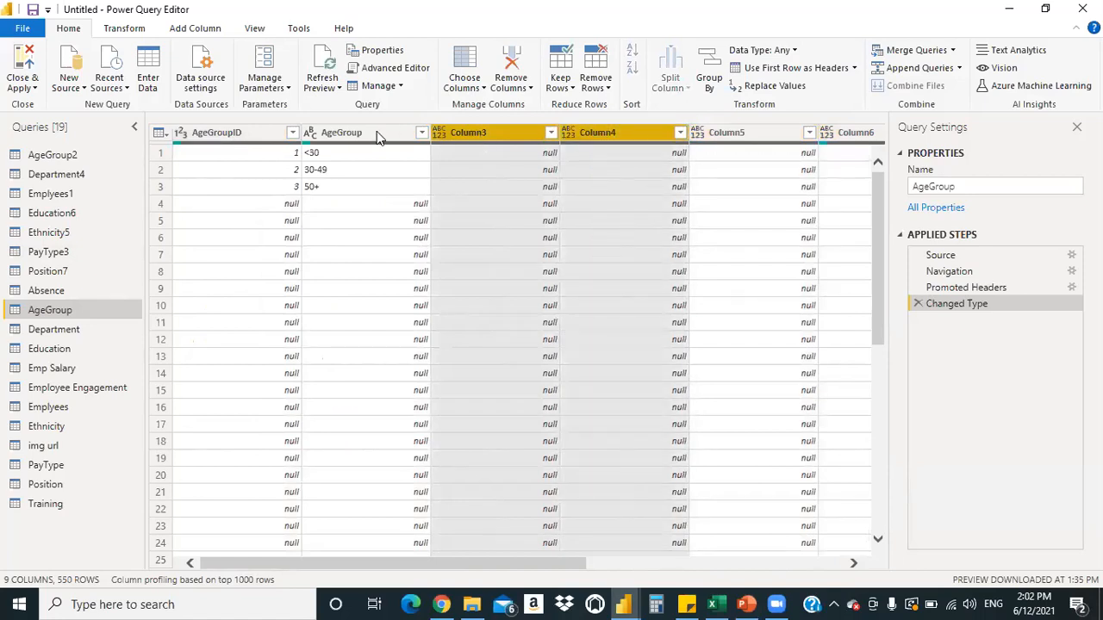
pyautogui.click(460, 152)
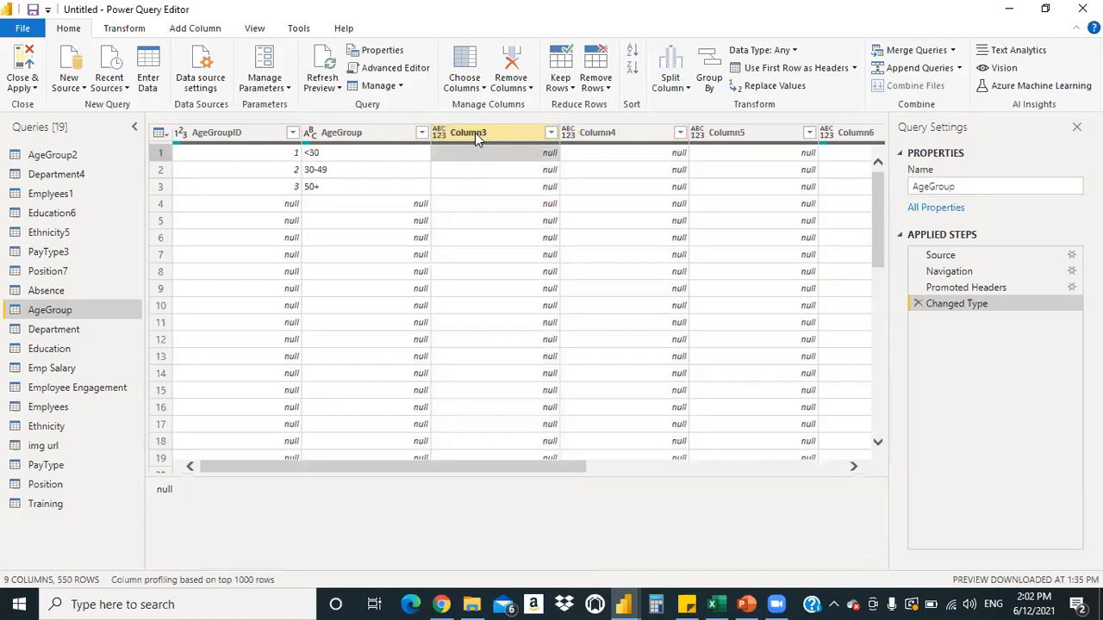
pyautogui.click(474, 133)
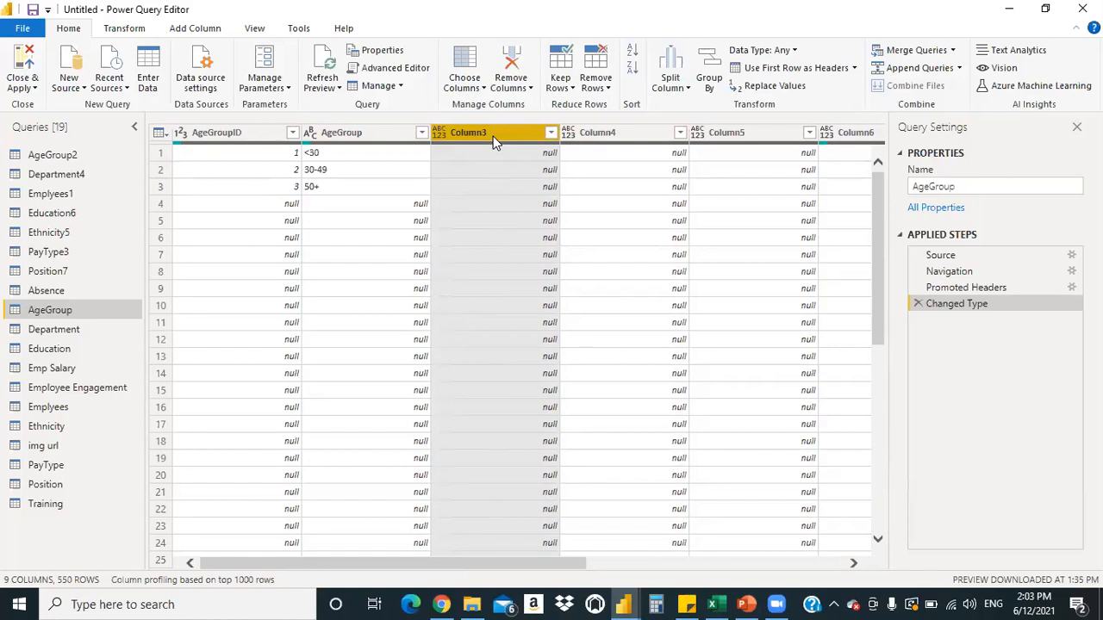
pyautogui.hotkey('shift', 'Right')
pyautogui.hotkey('shift', 'Right')
pyautogui.hotkey('shift', 'Right')
pyautogui.hotkey('shift', 'Right')
pyautogui.hotkey('shift', 'Right')
pyautogui.hotkey('shift', 'Right')
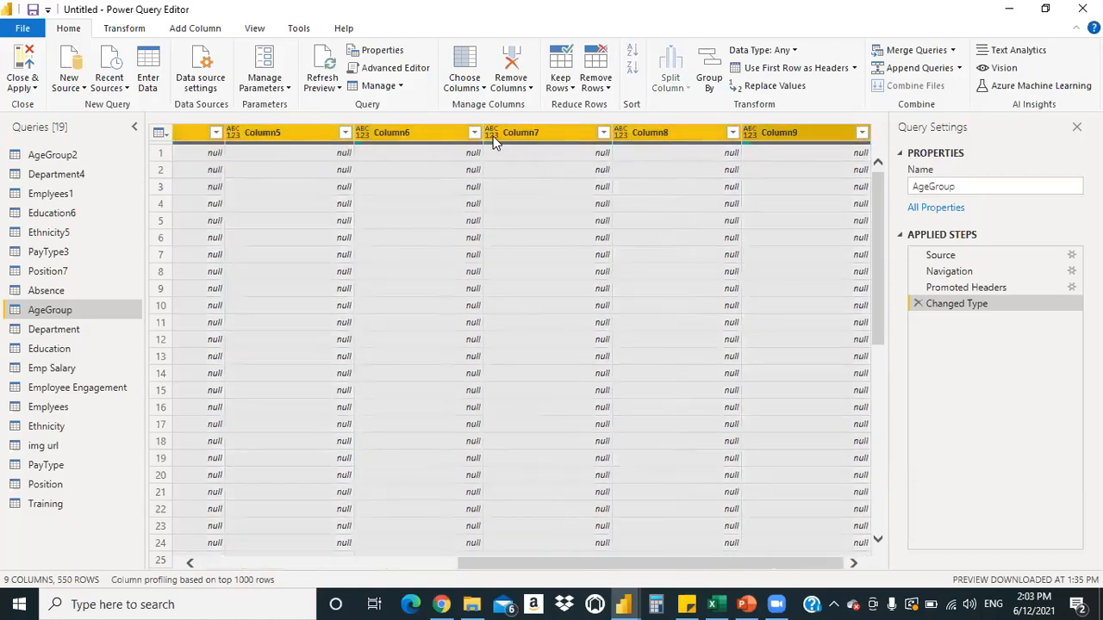
pyautogui.hotkey('shift', 'Left')
pyautogui.hotkey('shift', 'Left')
pyautogui.hotkey('shift', 'Left')
pyautogui.hotkey('shift', 'Left')
pyautogui.hotkey('shift', 'Left')
pyautogui.hotkey('shift', 'Left')
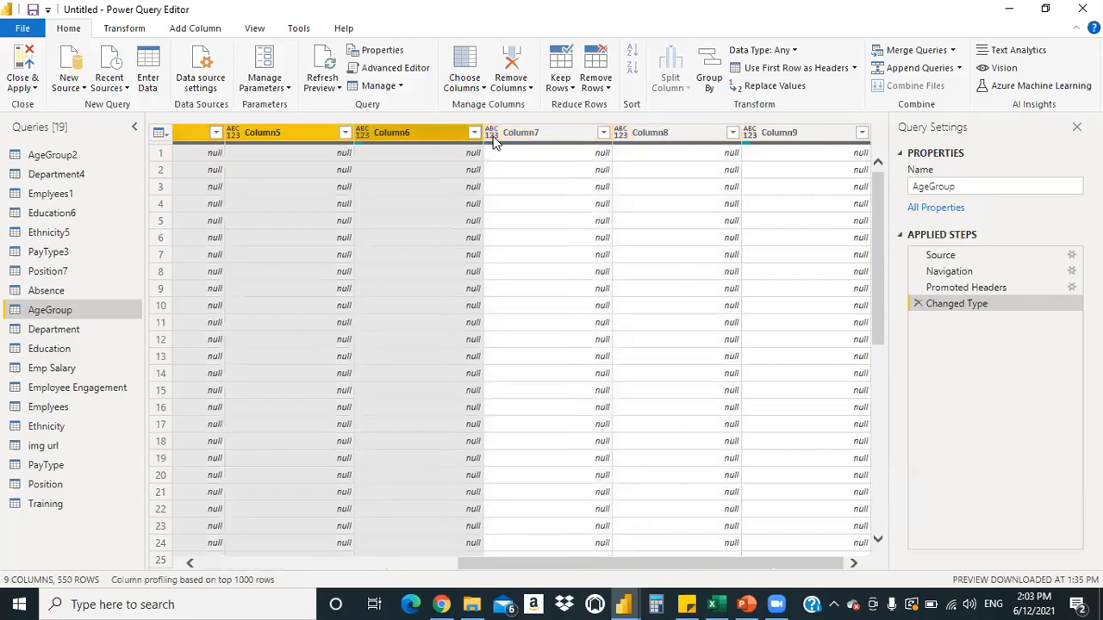
pyautogui.hotkey('shift', 'Left')
pyautogui.hotkey('shift', 'Right')
pyautogui.hotkey('shift', 'Right')
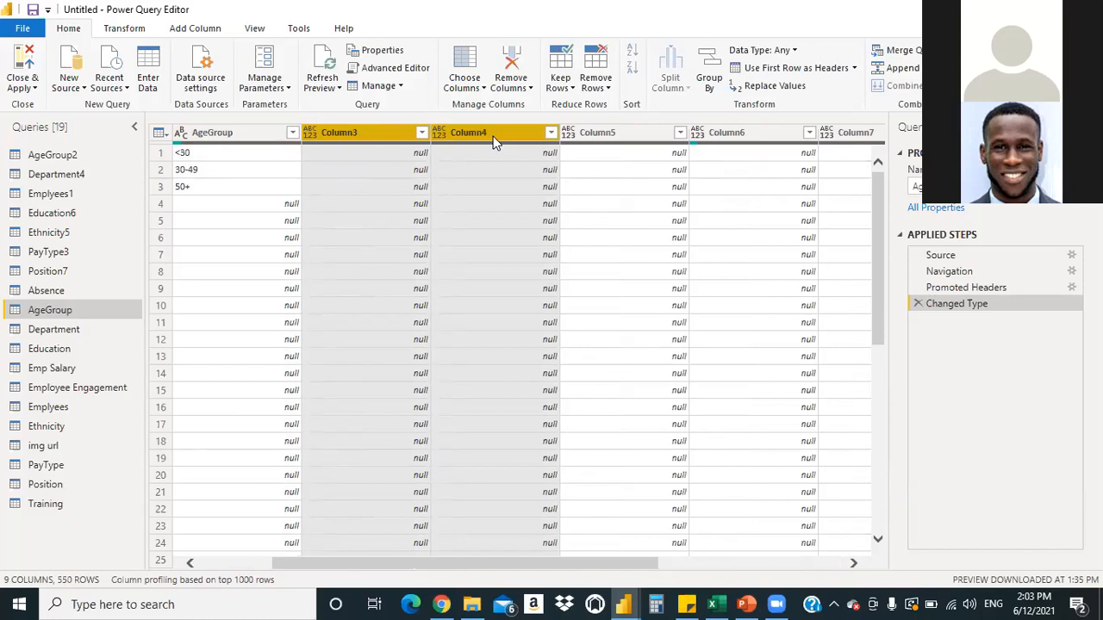
pyautogui.hotkey('shift', 'Right')
pyautogui.hotkey('shift', 'Right')
pyautogui.hotkey('shift', 'Right')
pyautogui.hotkey('shift', 'Right')
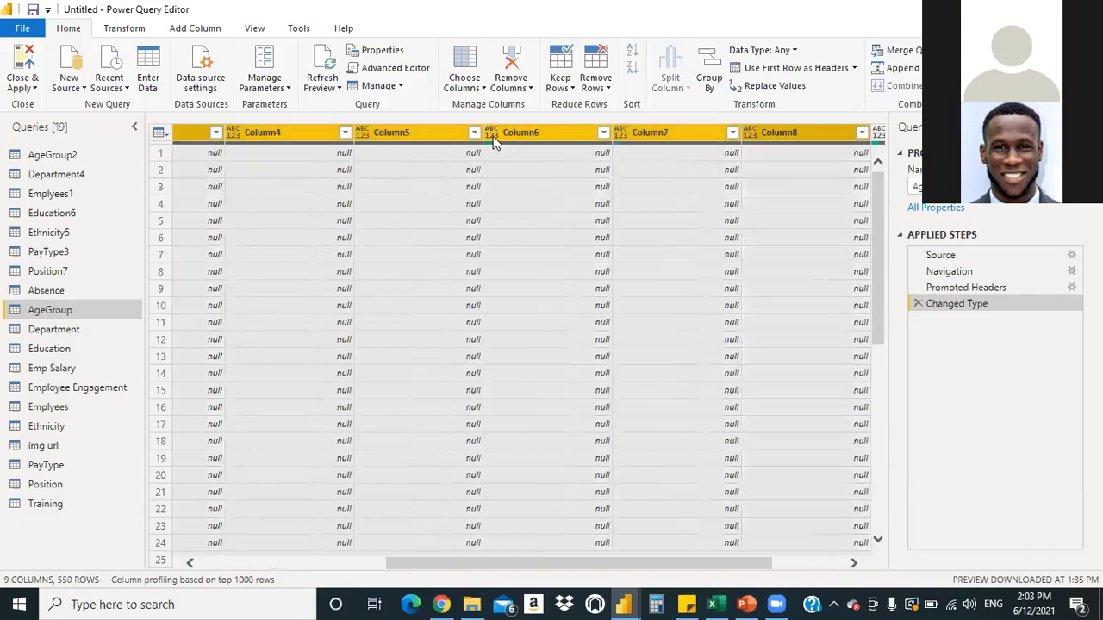
pyautogui.hotkey('shift', 'Right')
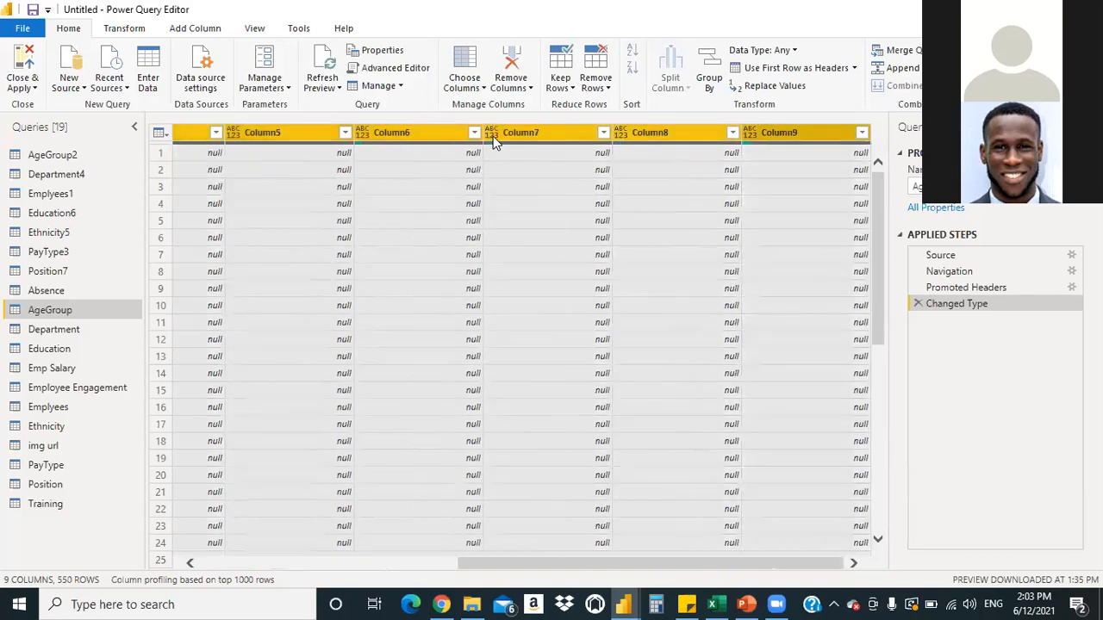
# Remove the selected Column3–Column9, leaving AgeGroupID and AgeGroup across 550 rows
pyautogui.click(530, 89)
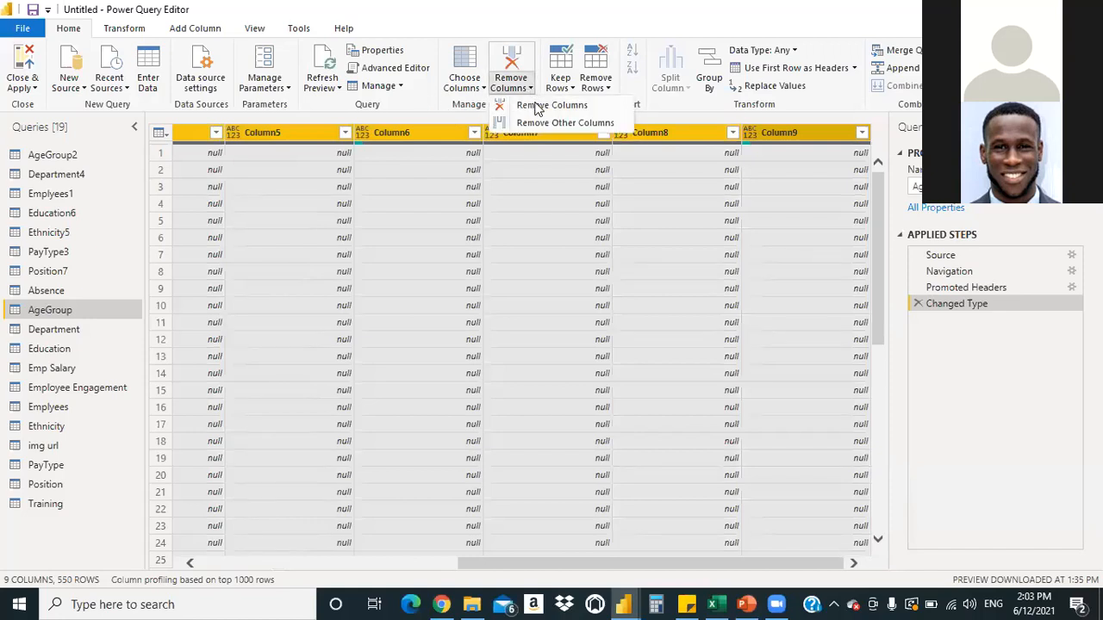
pyautogui.click(532, 106)
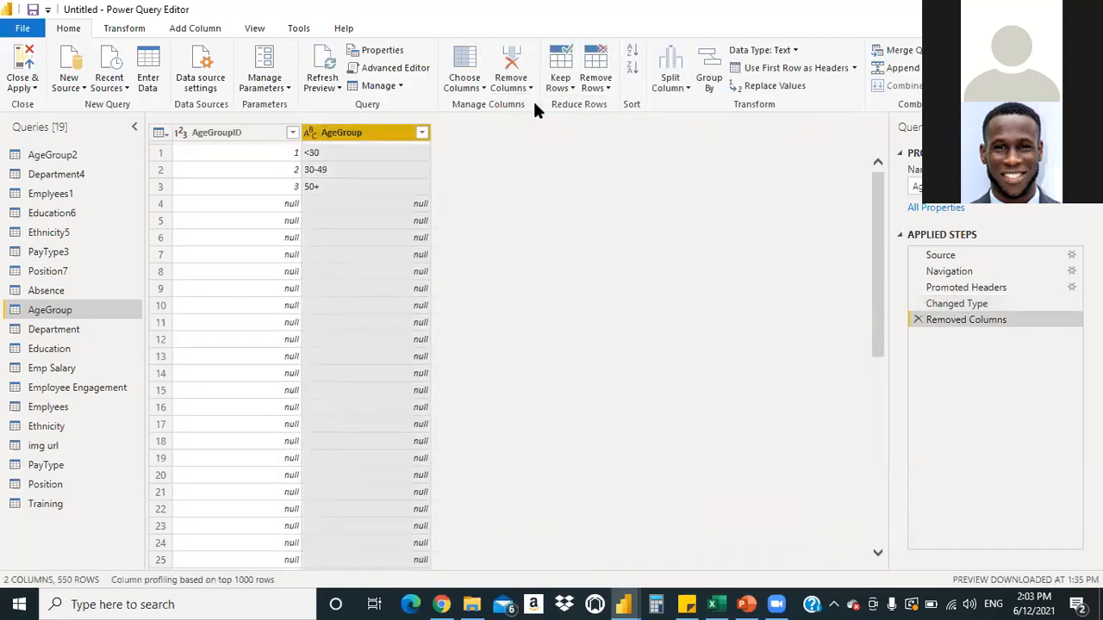
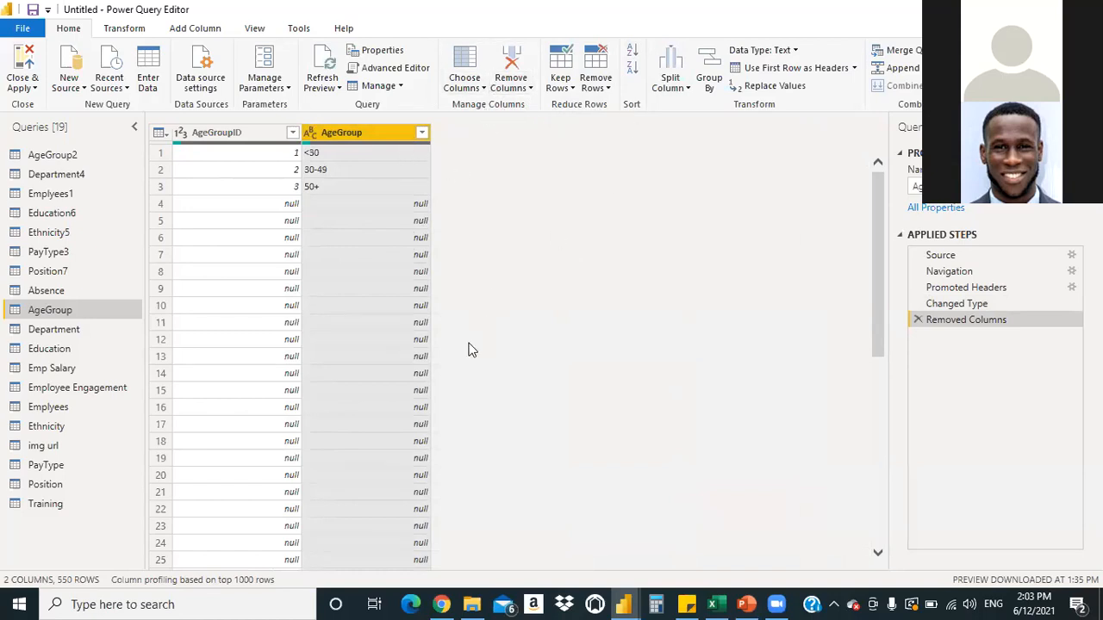
# Remove the blank rows from AgeGroup, leaving the age bands <30, 30-49 and 50+
pyautogui.click(607, 89)
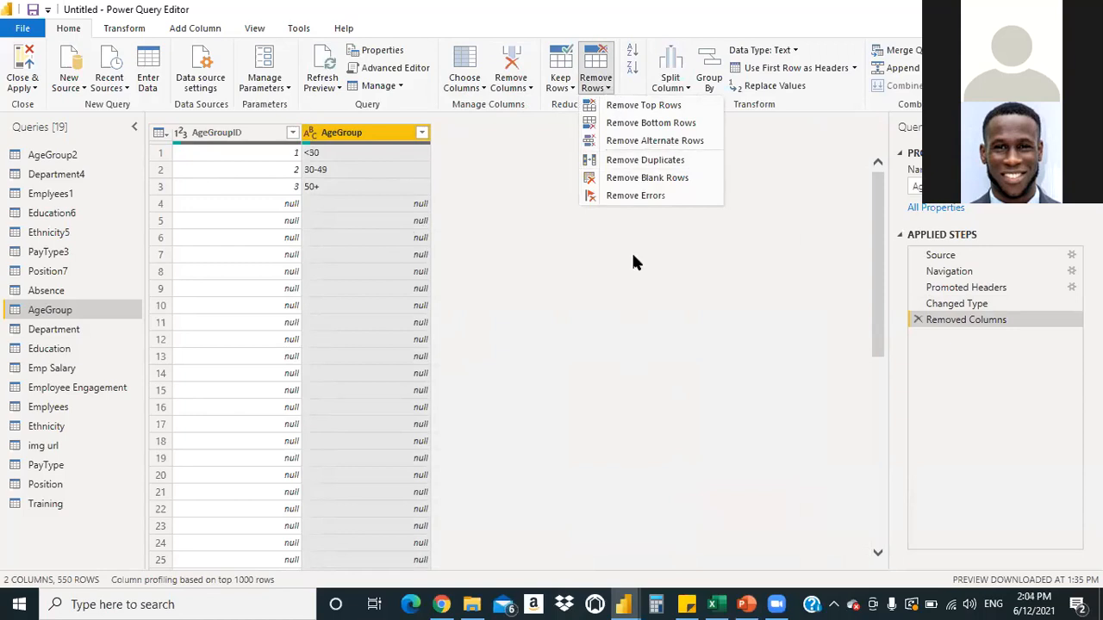
pyautogui.click(632, 179)
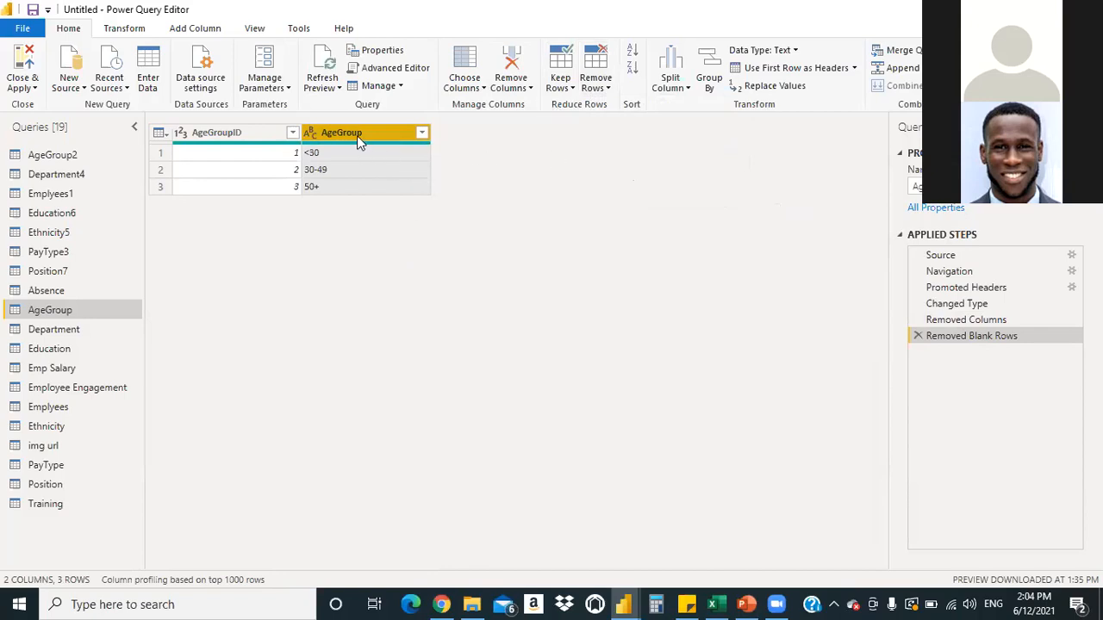
pyautogui.click(608, 87)
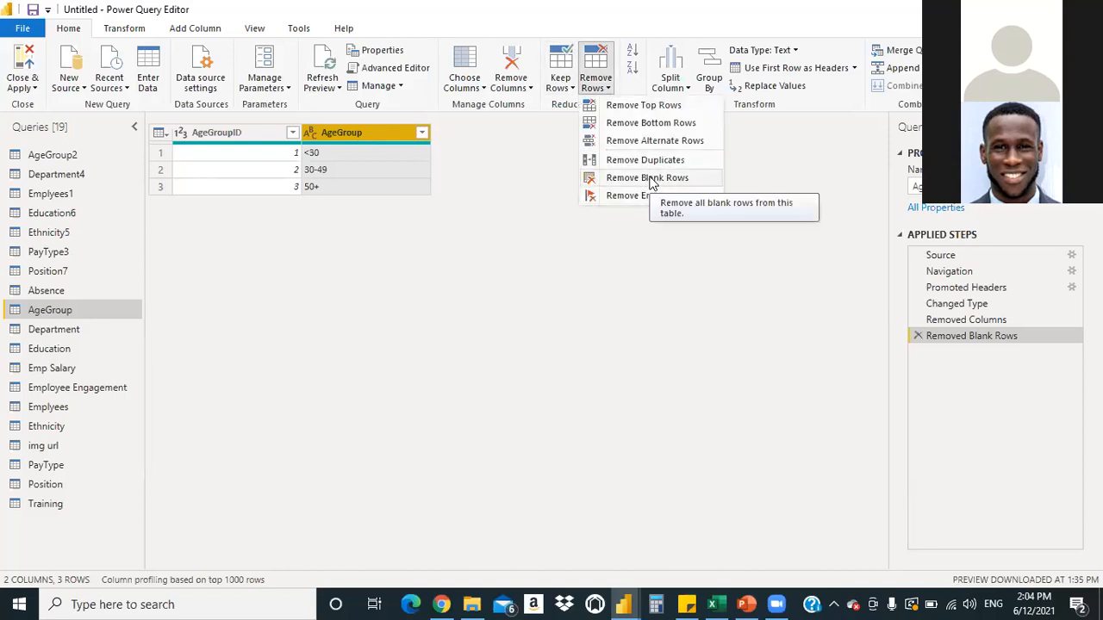
pyautogui.click(517, 238)
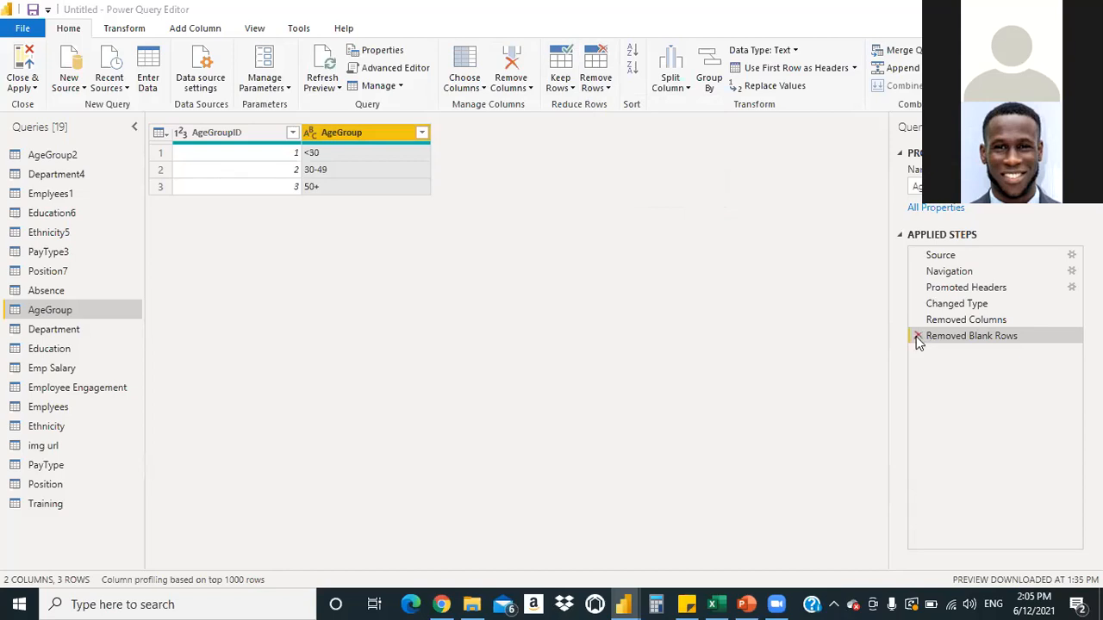
pyautogui.moveTo(1002, 303); pyautogui.dragTo(1008, 315)
pyautogui.click(918, 336)
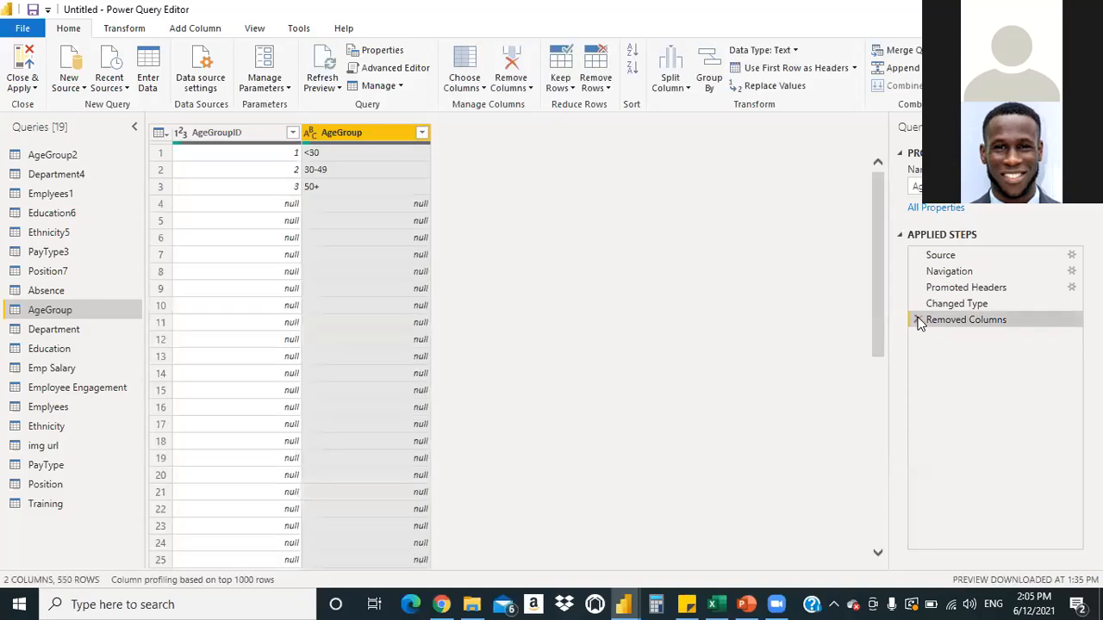
pyautogui.click(918, 320)
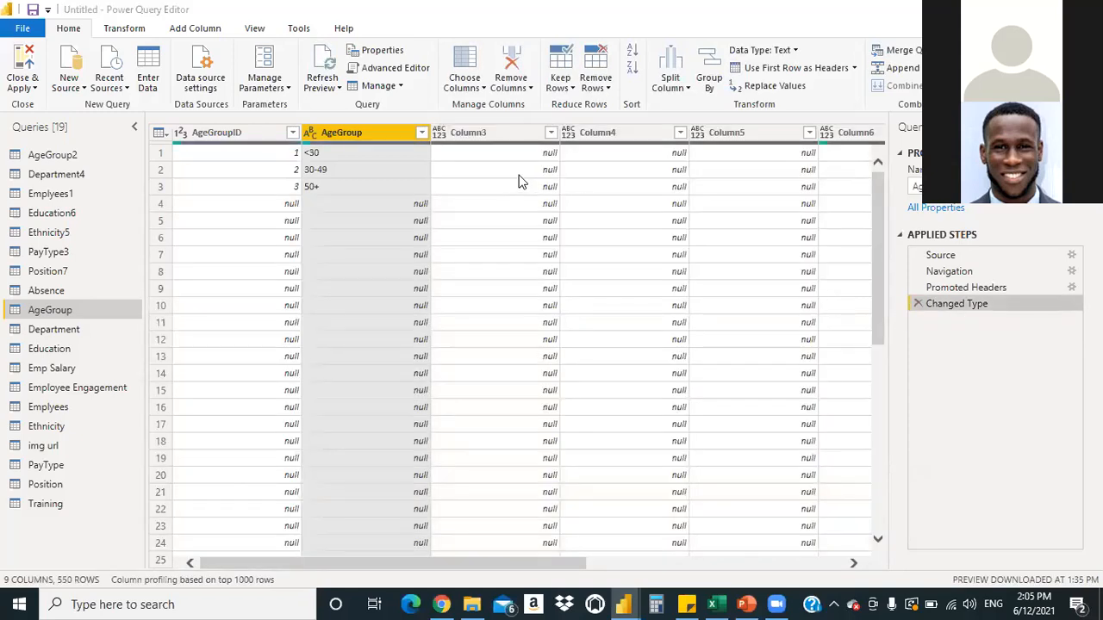
pyautogui.click(494, 138)
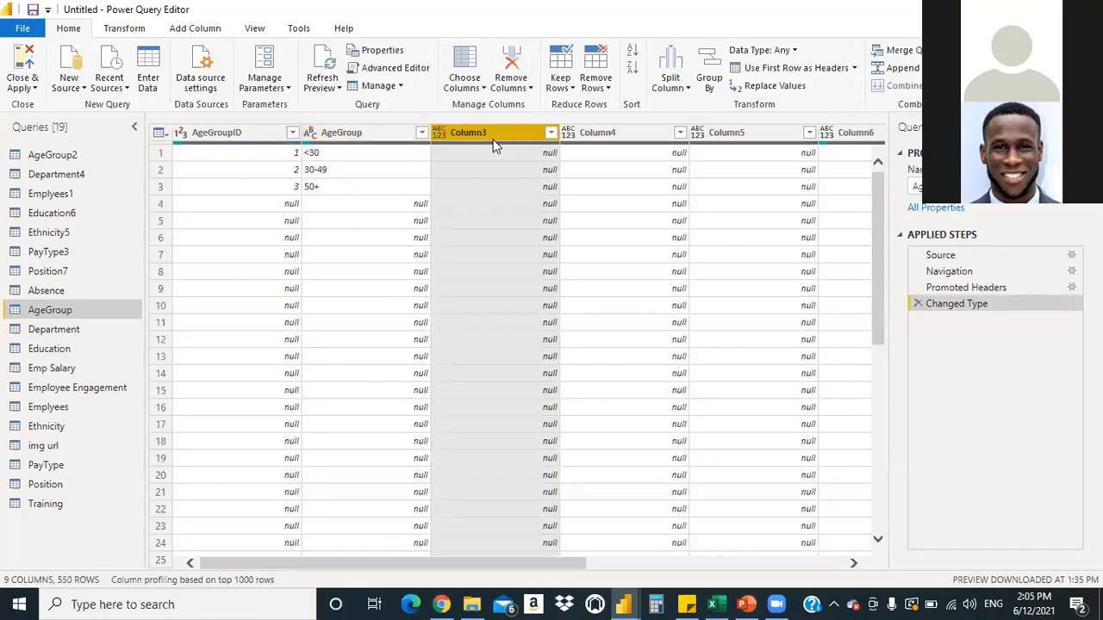
pyautogui.hotkey('shift', 'Right')
pyautogui.hotkey('shift', 'Right')
pyautogui.hotkey('shift', 'Right')
pyautogui.hotkey('shift', 'Right')
pyautogui.hotkey('shift', 'Right')
pyautogui.hotkey('shift', 'Right')
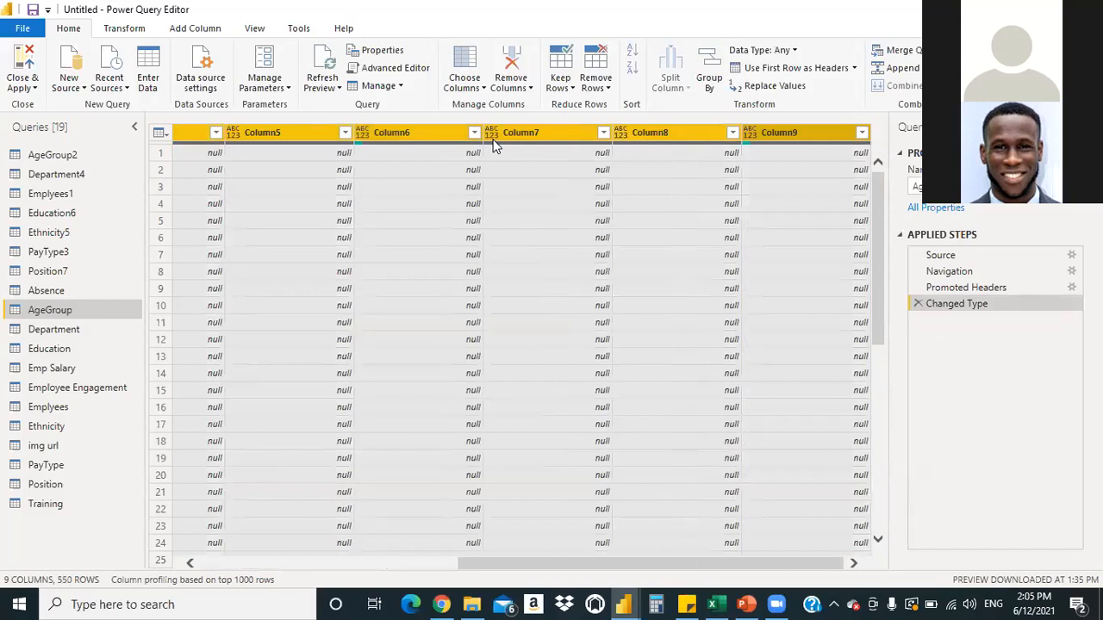
pyautogui.click(531, 90)
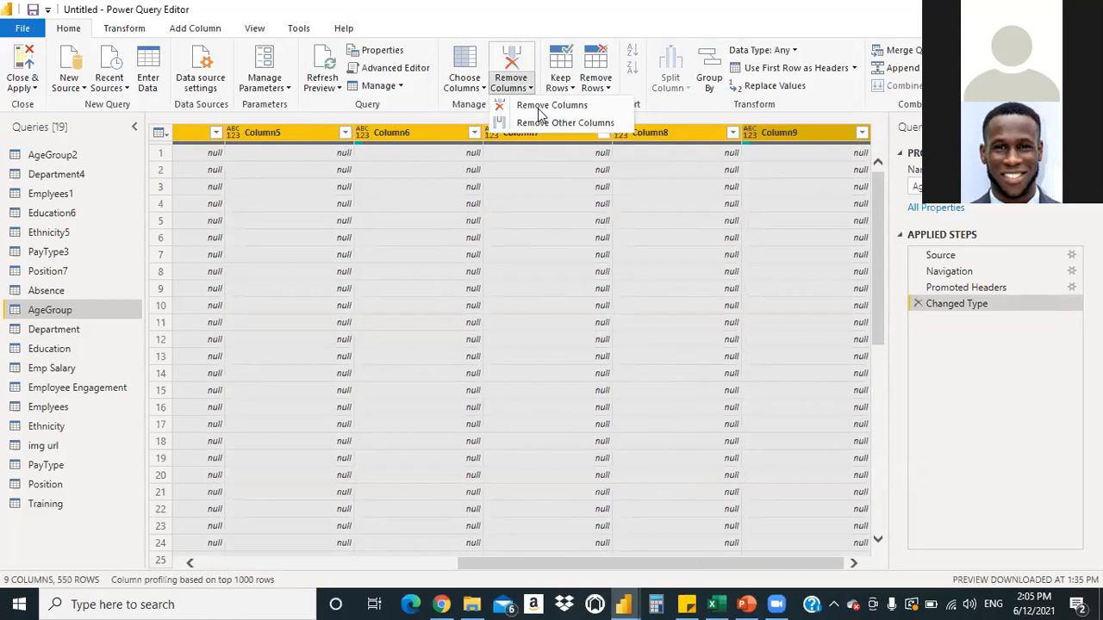
pyautogui.click(540, 107)
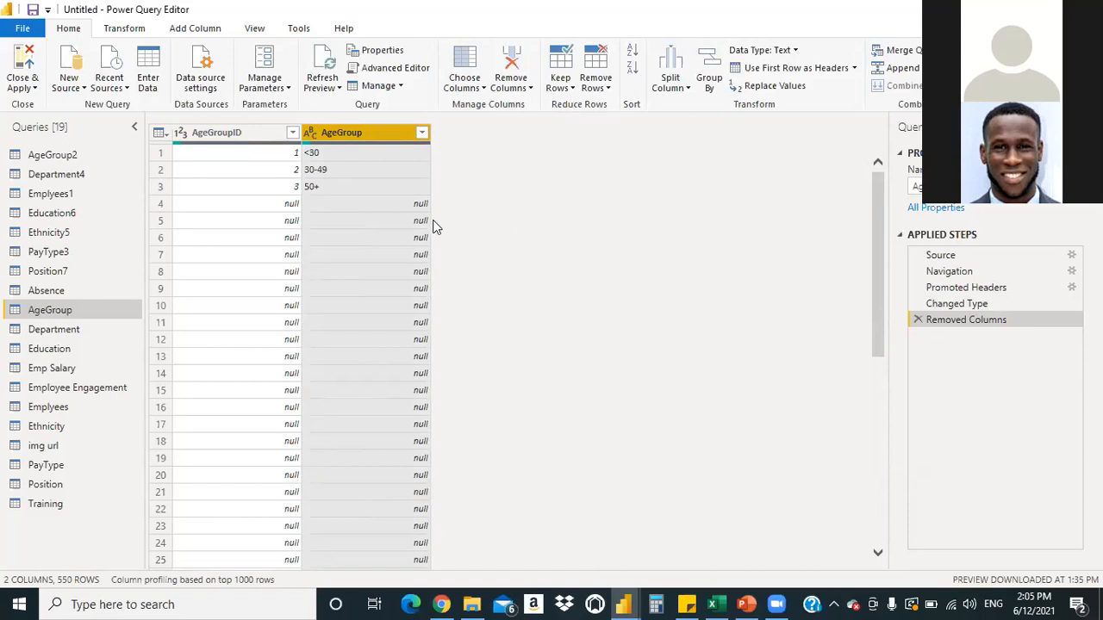
pyautogui.click(607, 91)
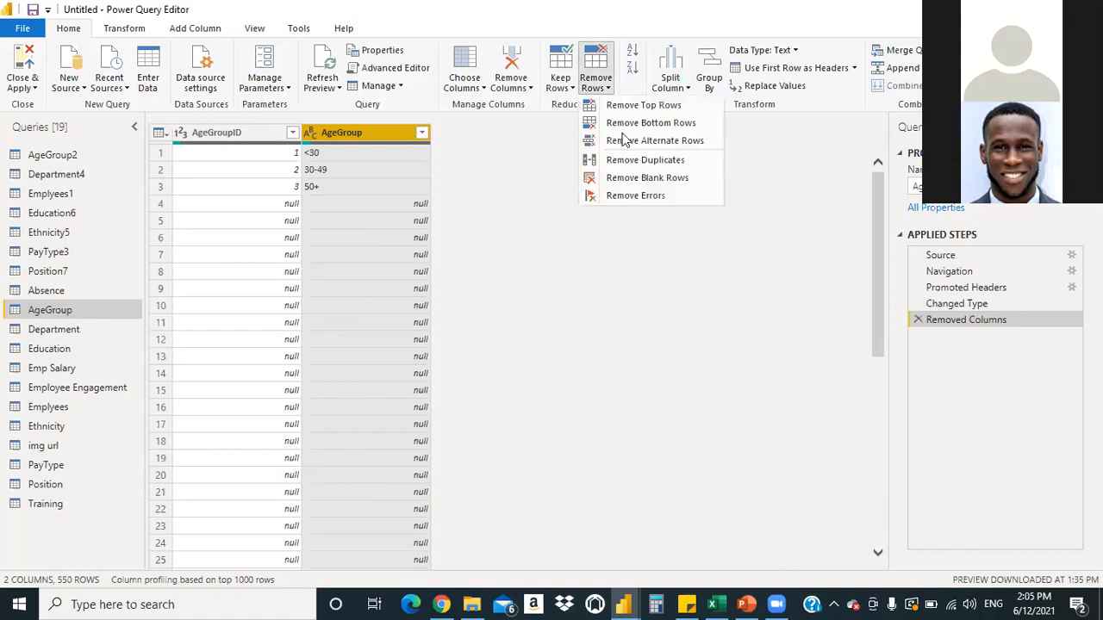
pyautogui.click(650, 182)
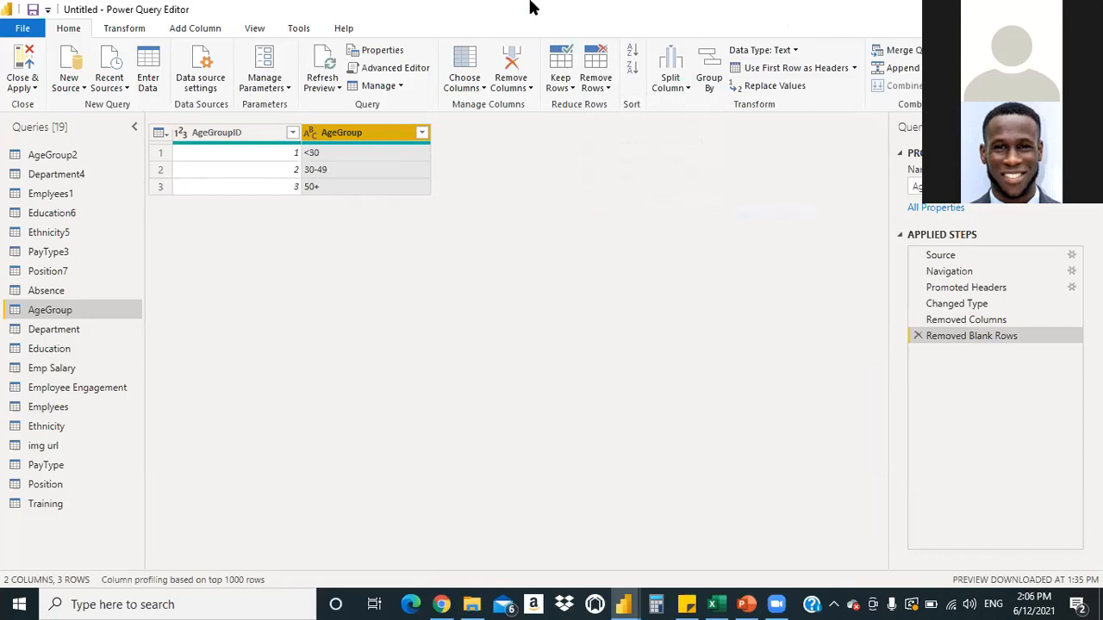
# Bring the Power Query Editor back to the front and delete the AgeGroup2 query
pyautogui.click(1007, 9)
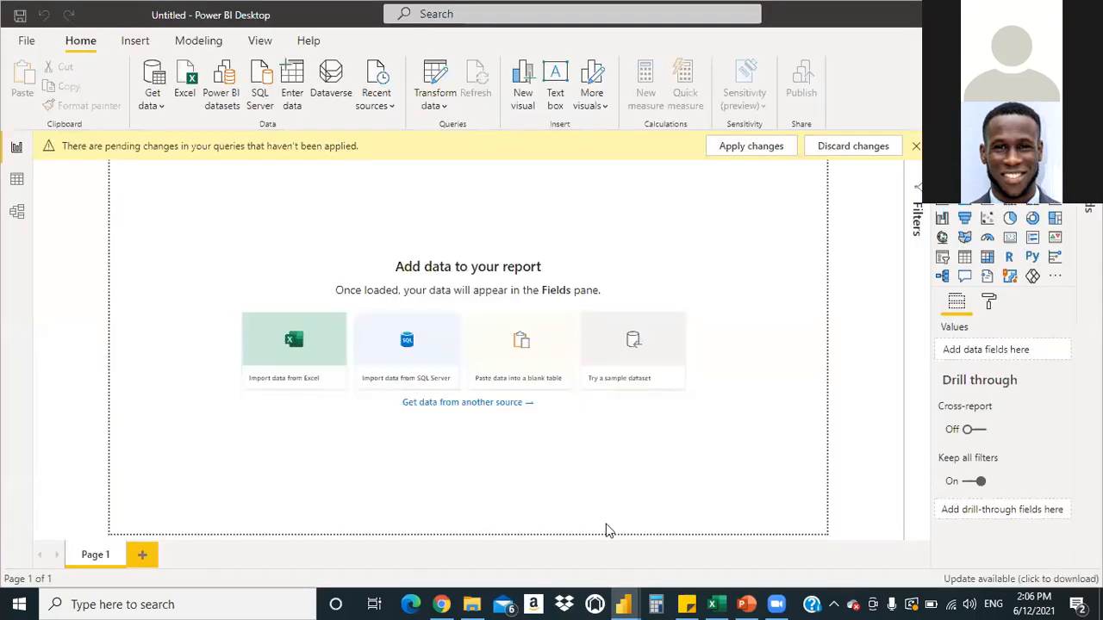
pyautogui.click(627, 603)
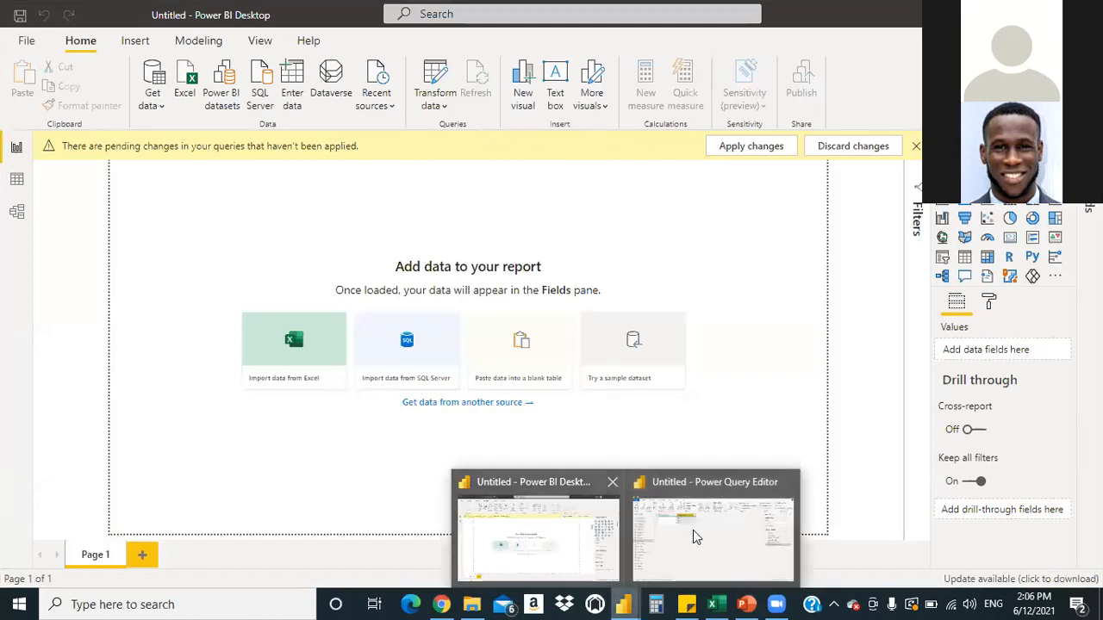
pyautogui.click(713, 538)
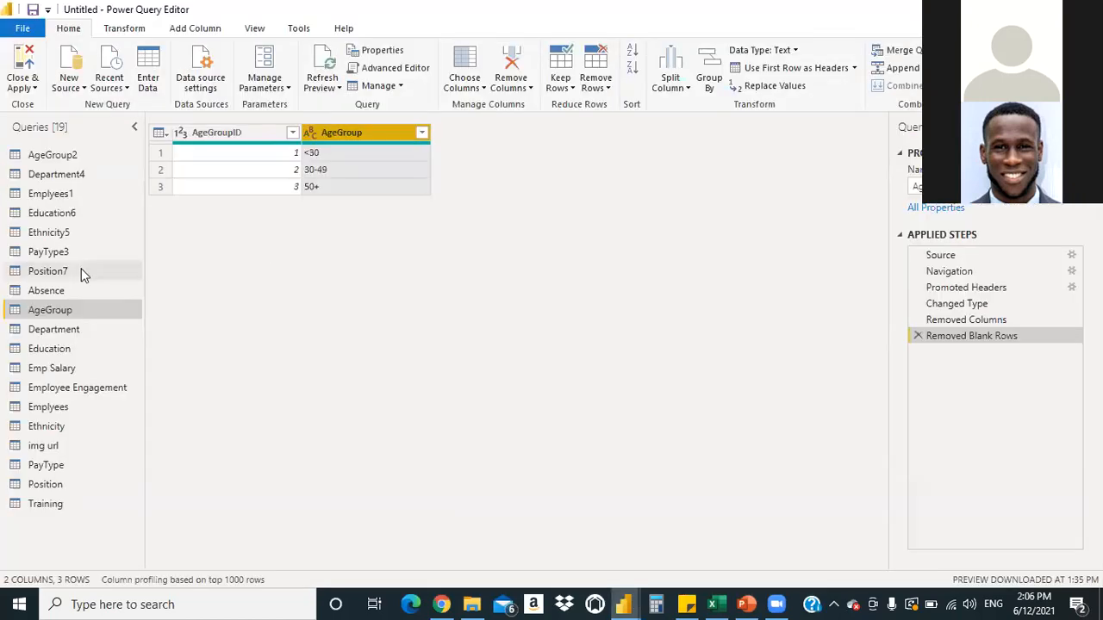
pyautogui.click(52, 155)
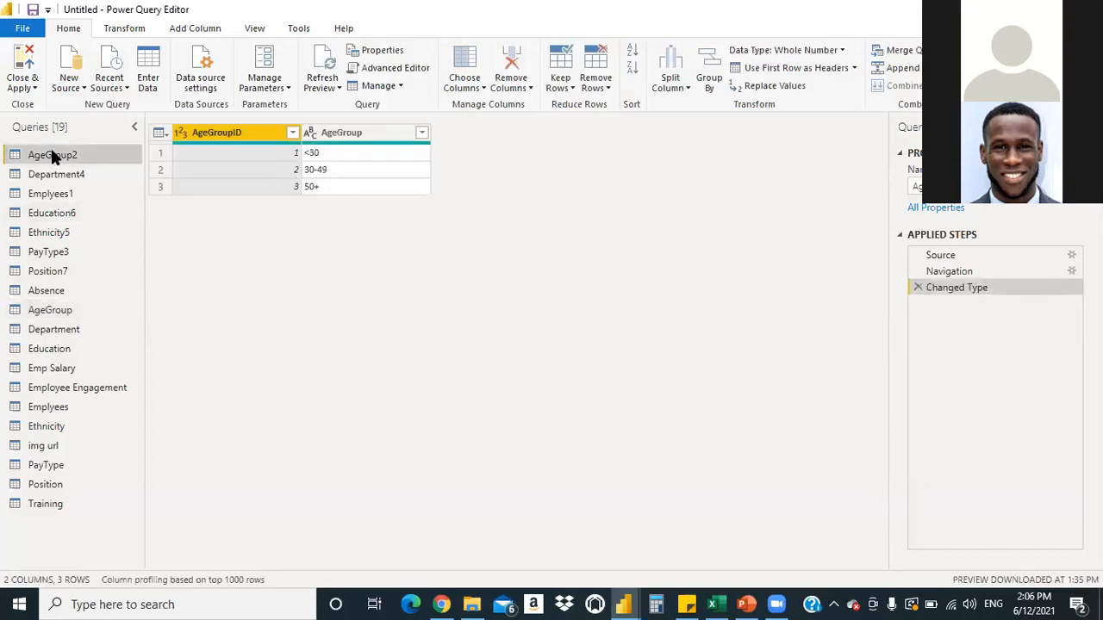
pyautogui.rightClick(52, 155)
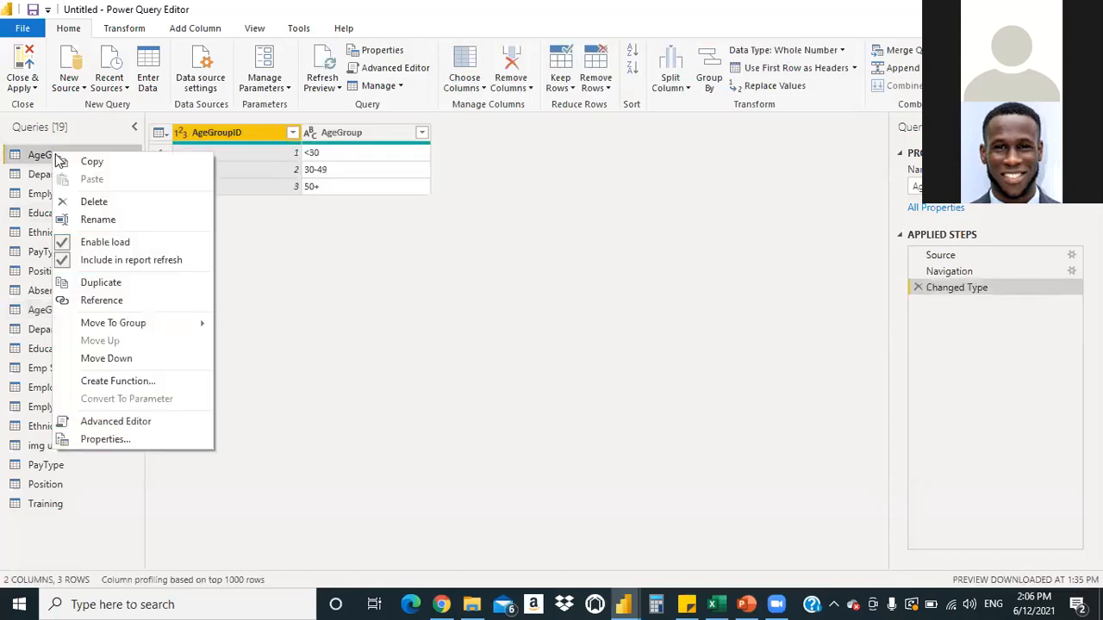
pyautogui.click(109, 203)
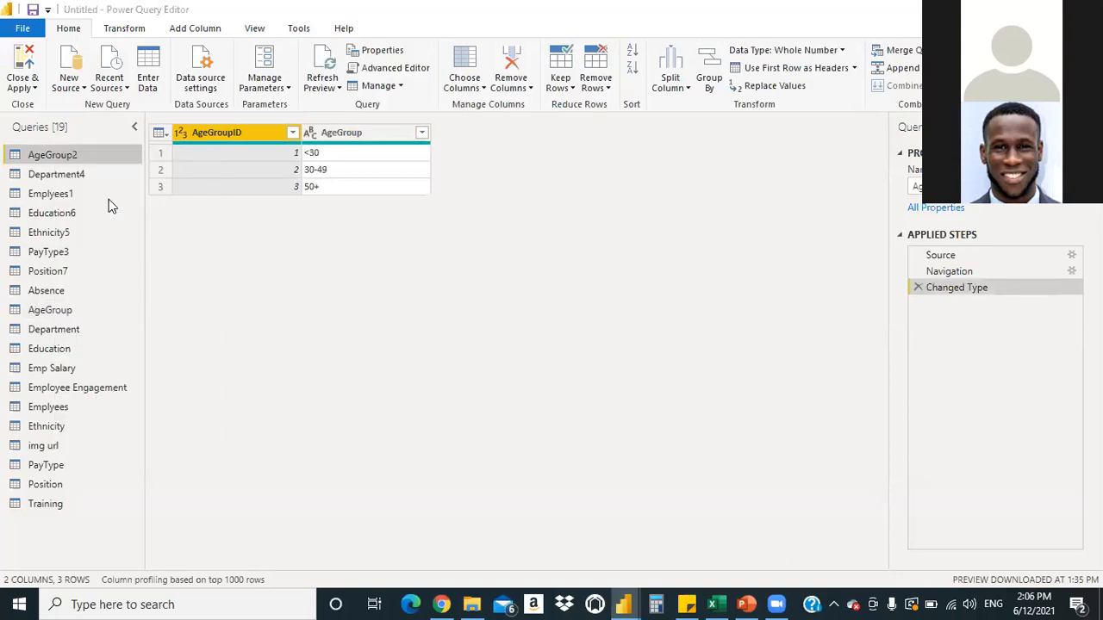
pyautogui.click(646, 326)
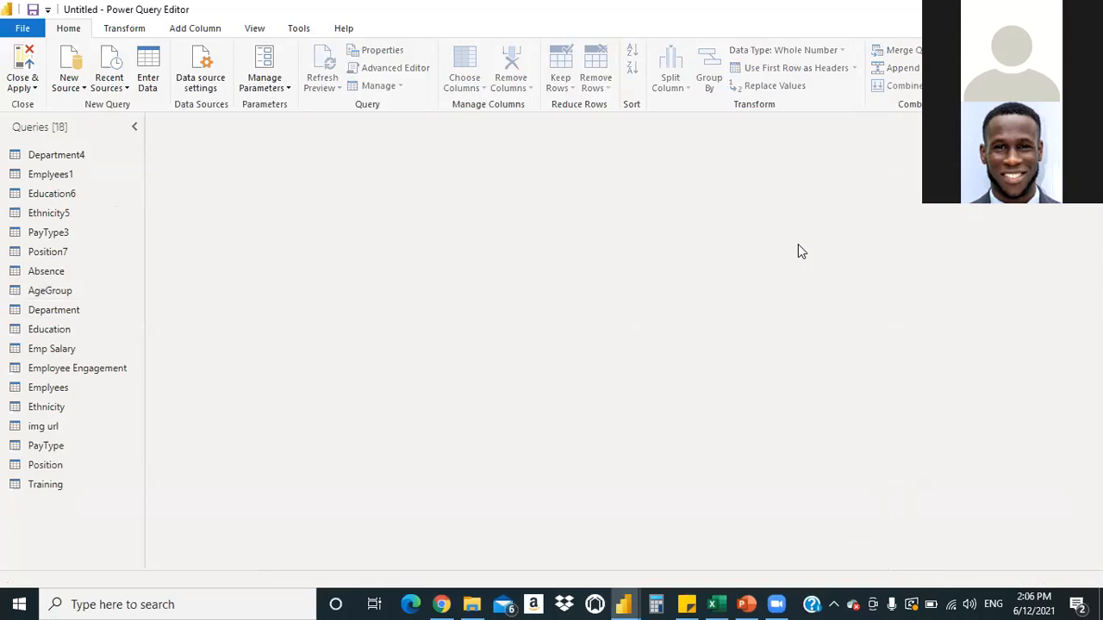
# Select the Department, Education, Emp Salary and Employee Engagement queries together
pyautogui.click(57, 312)
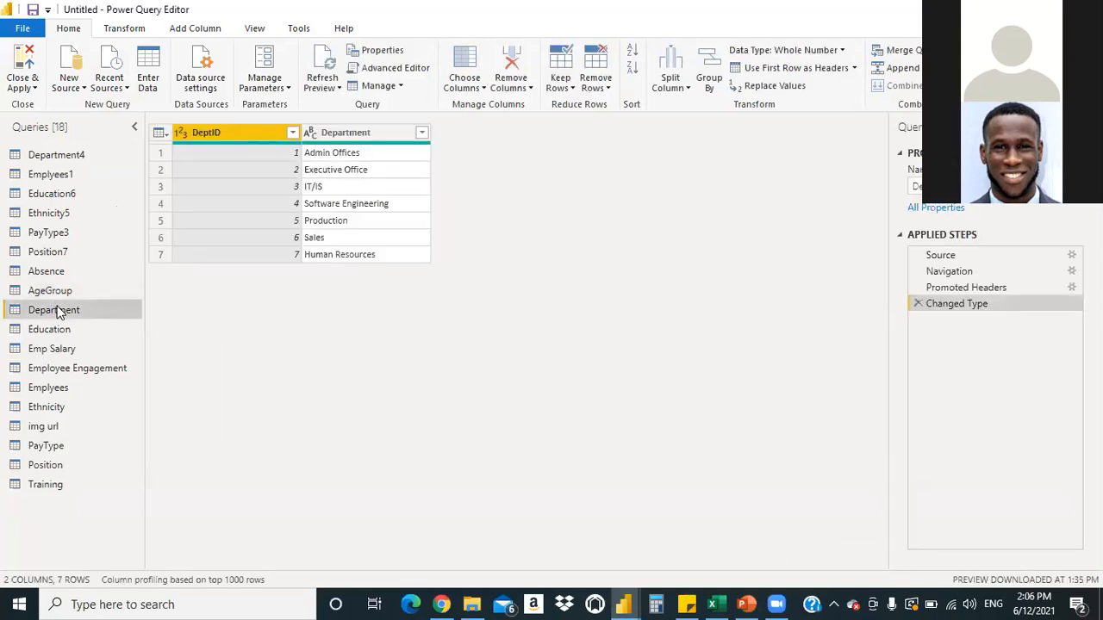
pyautogui.hotkey('shift', 'Down')
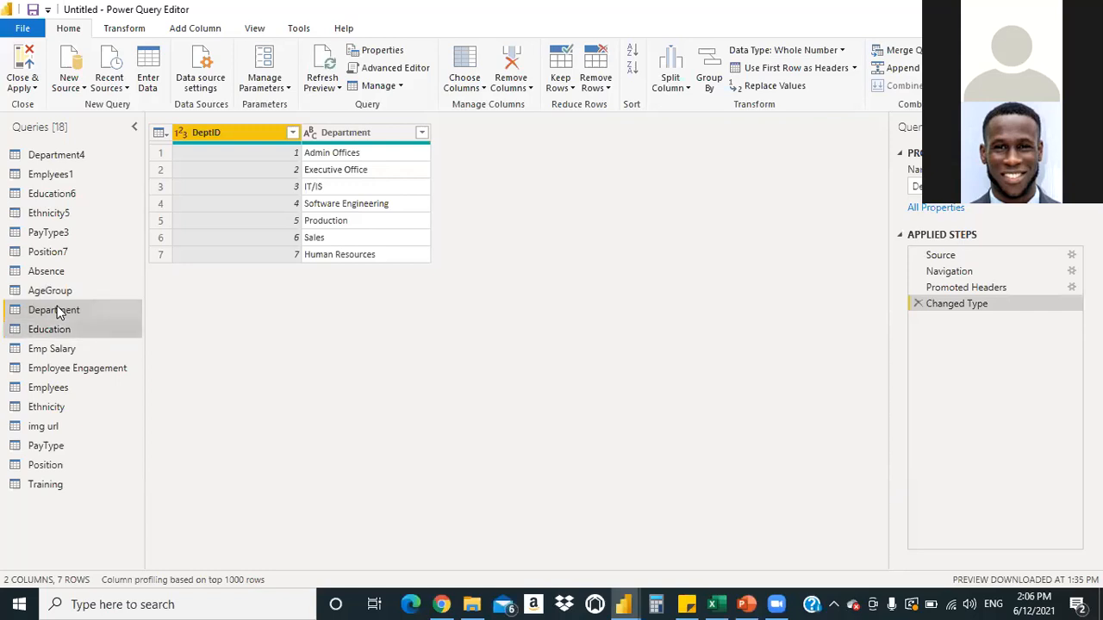
pyautogui.hotkey('shift', 'Down')
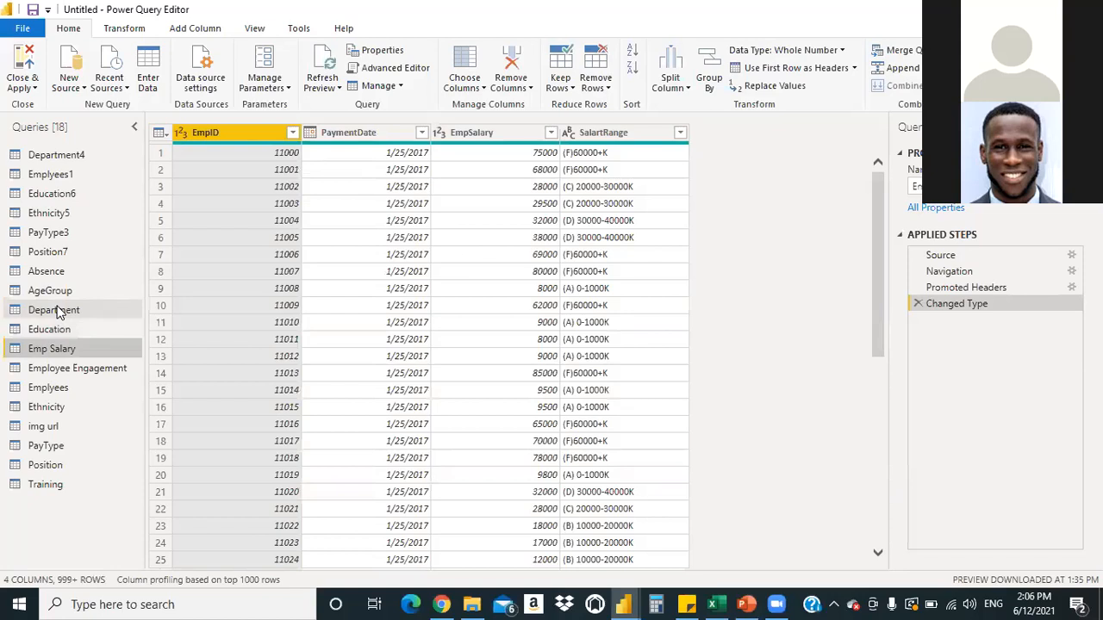
pyautogui.hotkey('shift', 'Down')
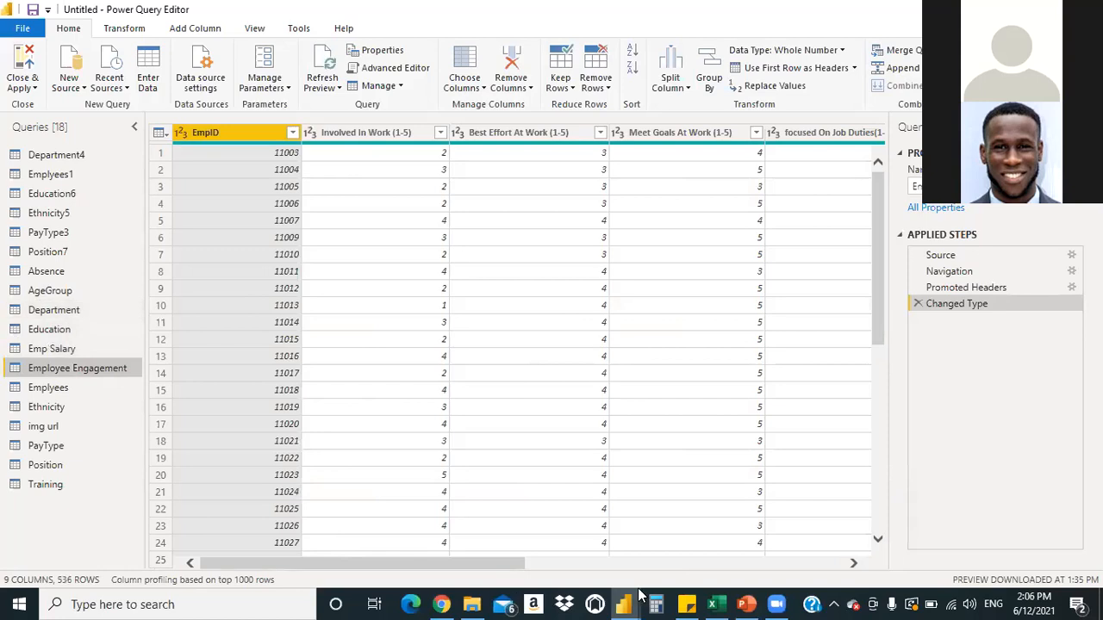
pyautogui.moveTo(661, 590); pyautogui.dragTo(76, 399)
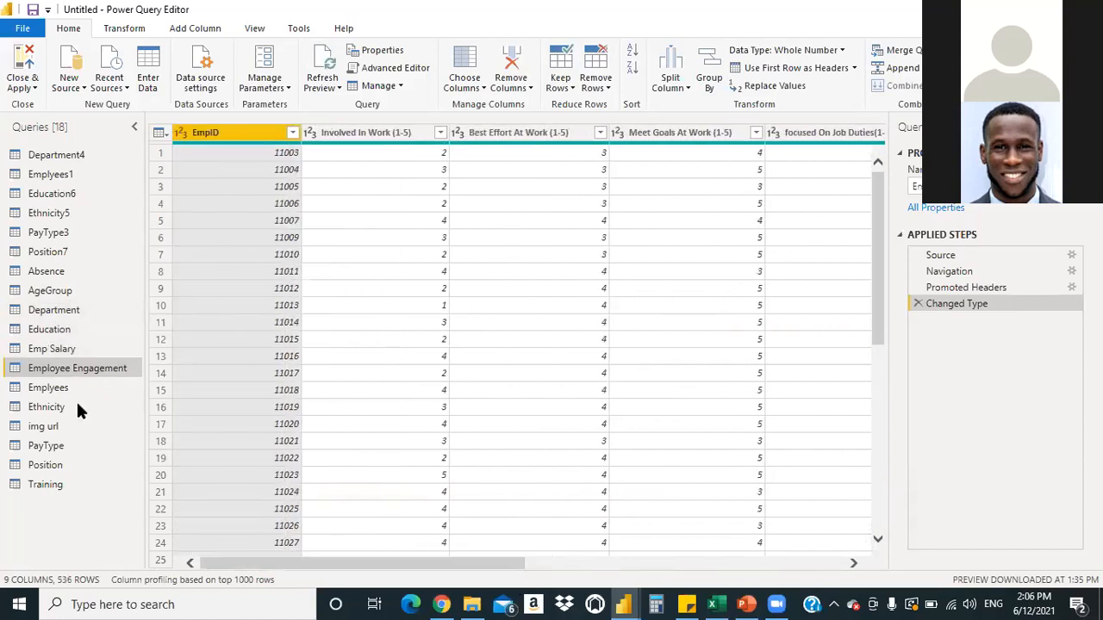
# Compare Emplyees1 with Emplyees and delete the duplicate Emplyees1 query
pyautogui.click(79, 174)
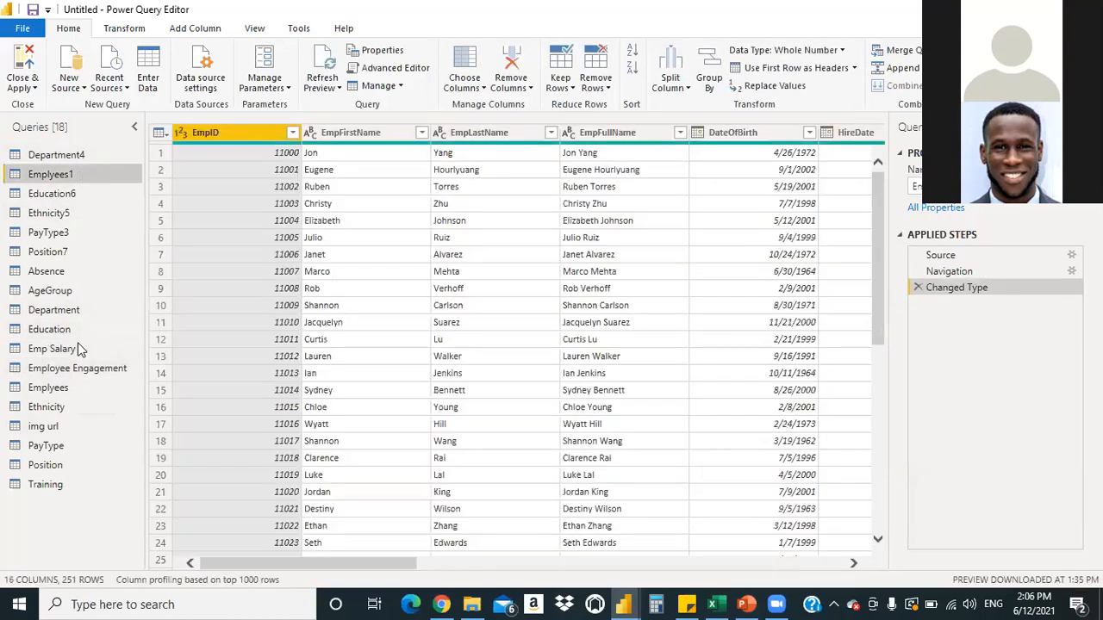
pyautogui.click(76, 395)
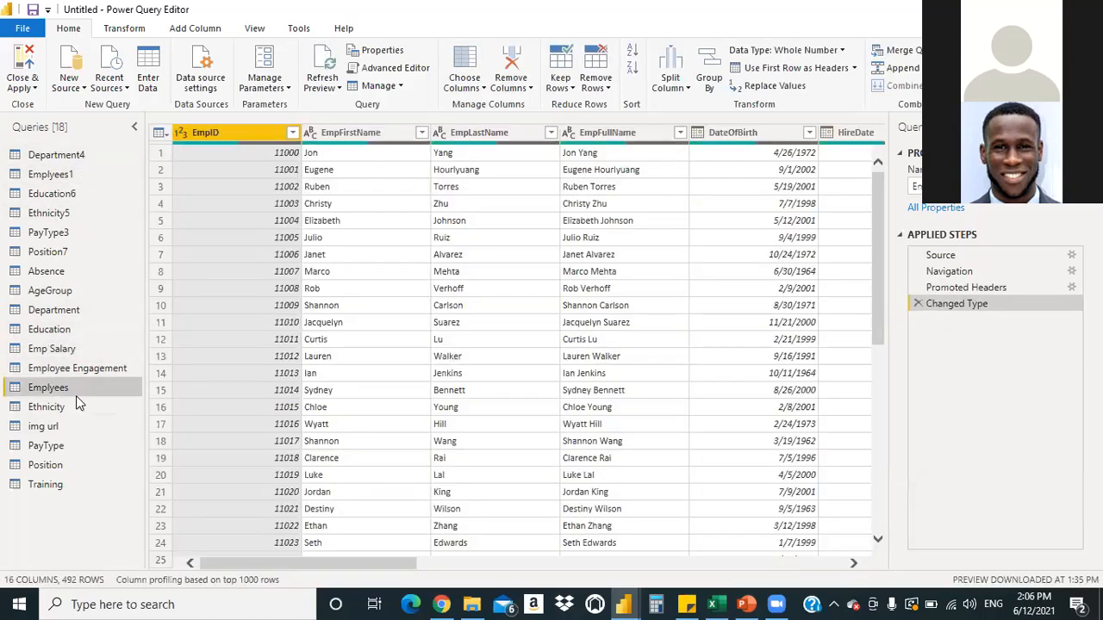
pyautogui.rightClick(63, 176)
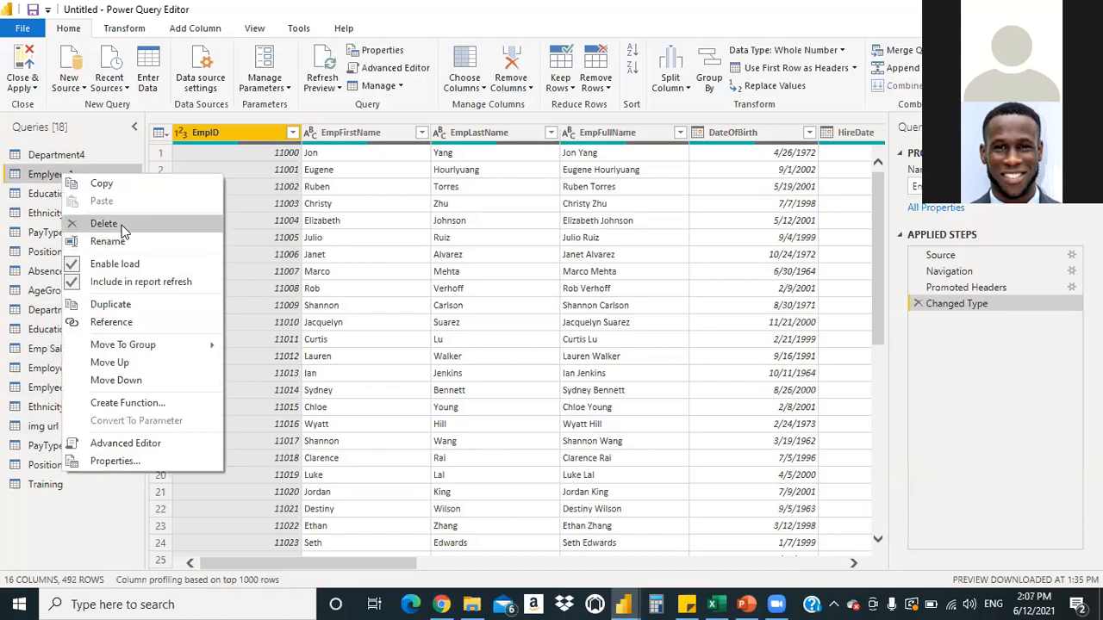
pyautogui.click(121, 224)
pyautogui.click(619, 325)
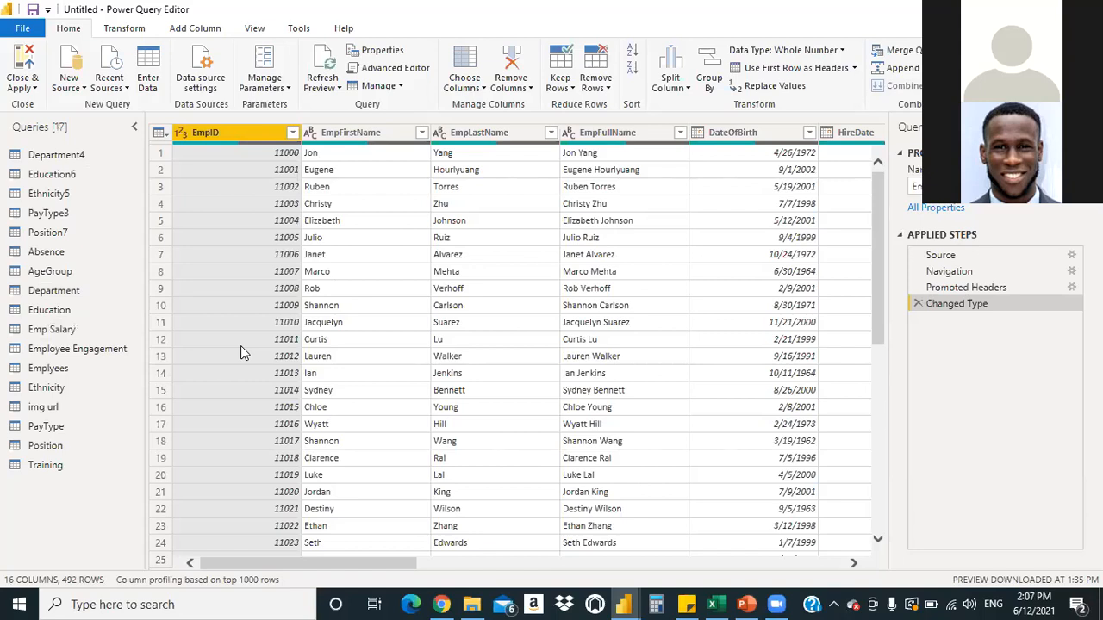
# Preview the Employee Engagement, Emplyees, Ethnicity and img url queries
pyautogui.click(71, 352)
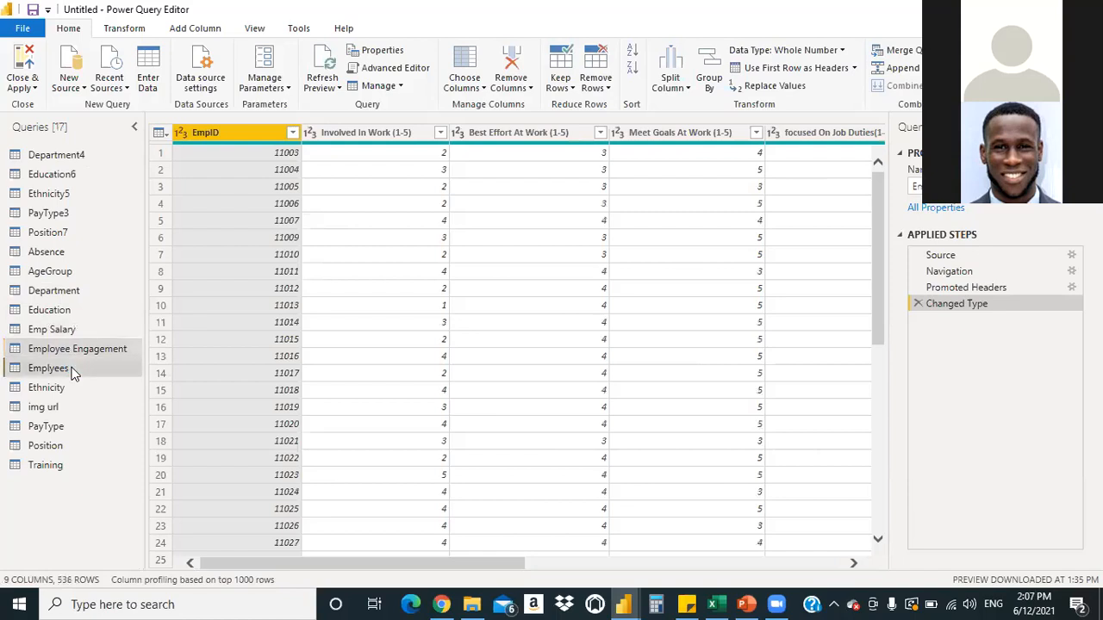
pyautogui.click(73, 372)
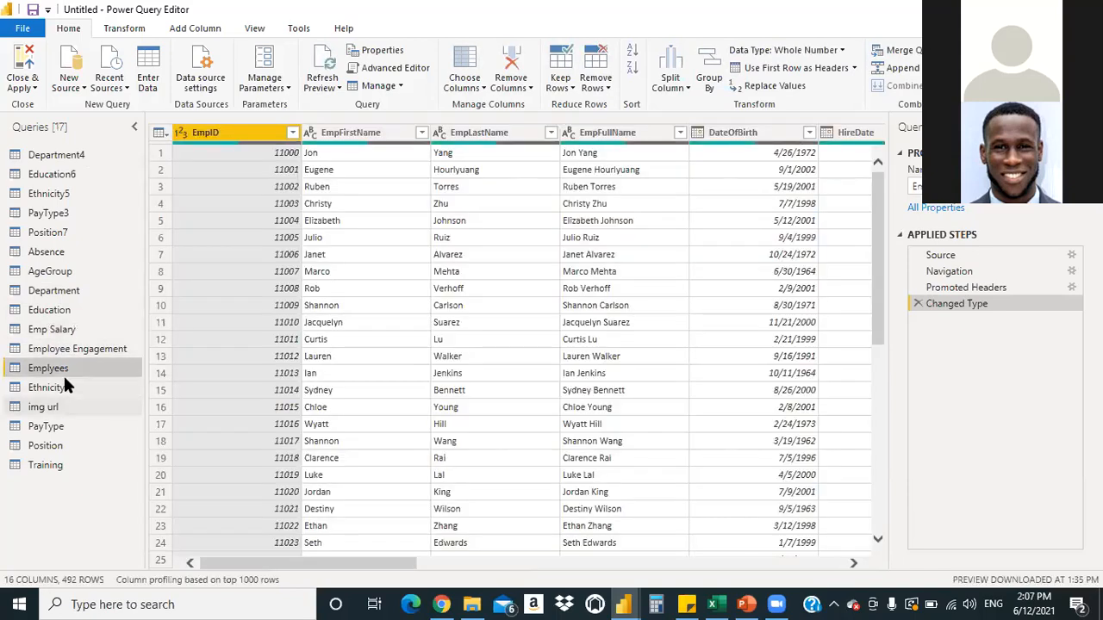
pyautogui.click(65, 386)
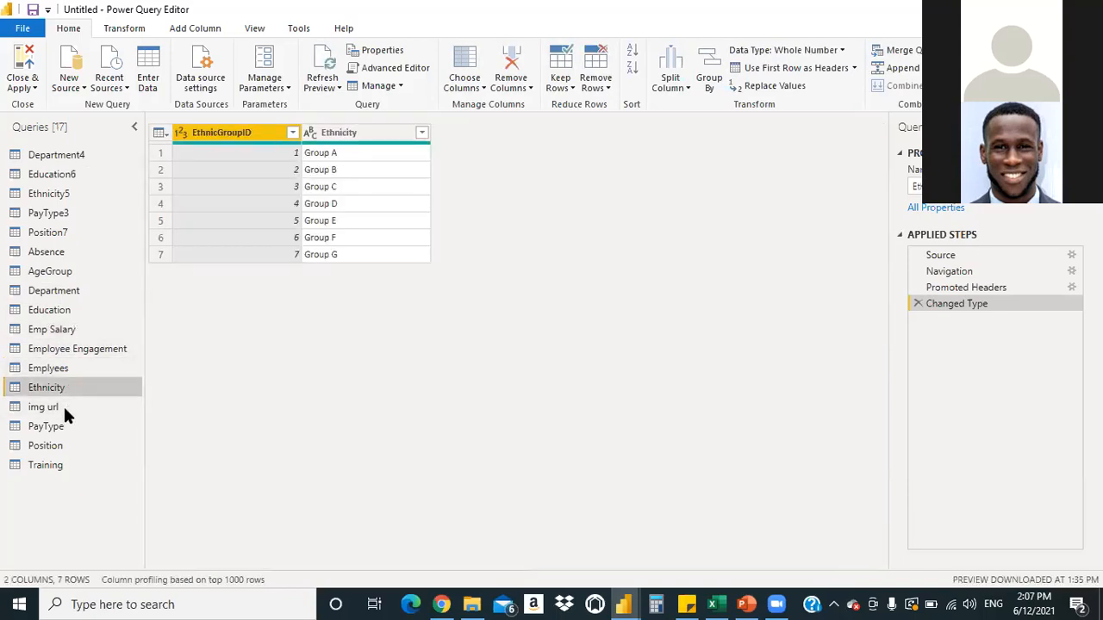
pyautogui.click(64, 409)
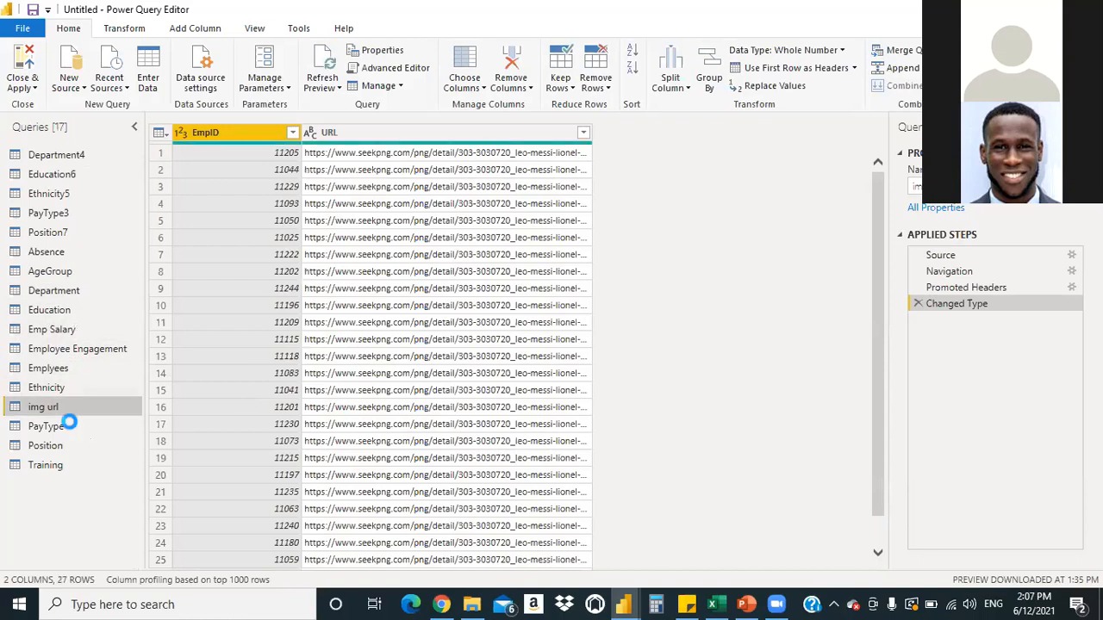
# Promote PayType's first row to headers, giving PayTypeID and PayType columns over two rows
pyautogui.click(73, 428)
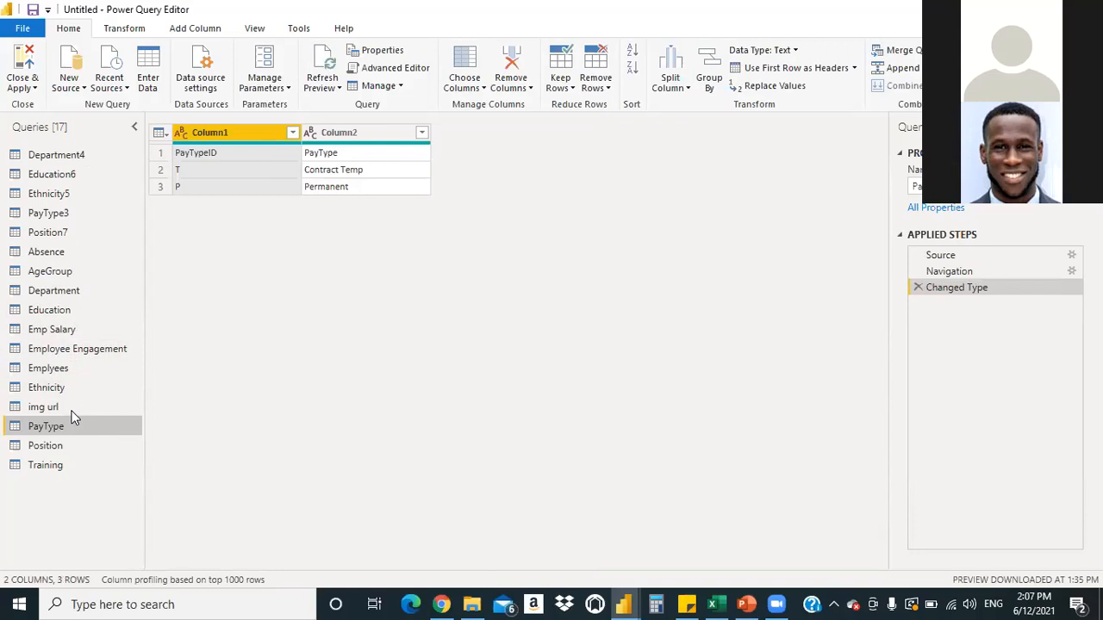
pyautogui.click(68, 408)
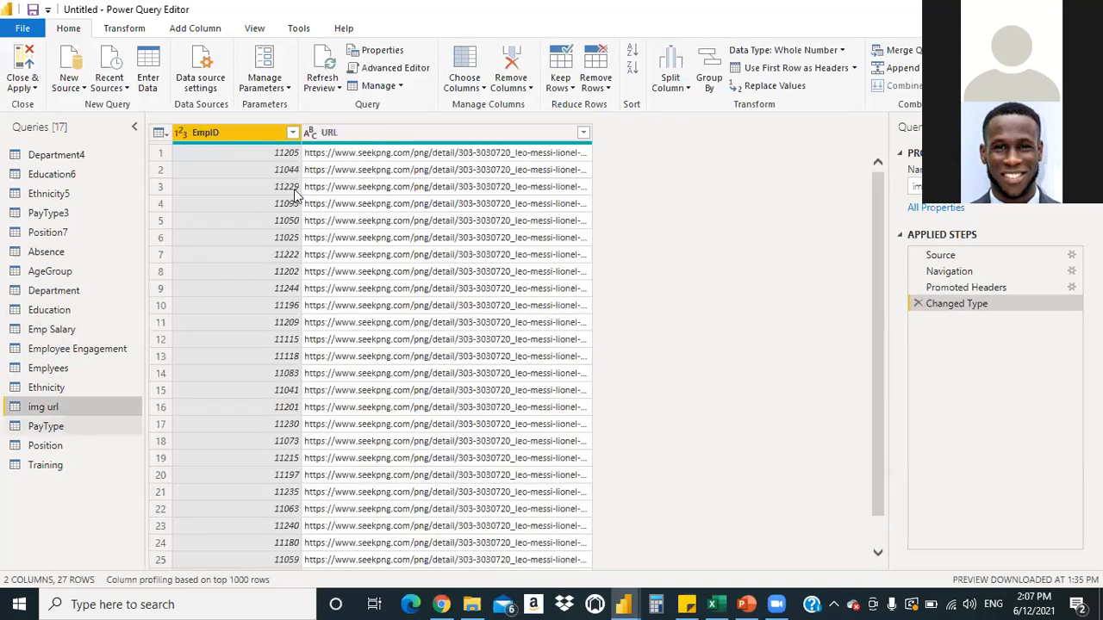
pyautogui.press('Down')
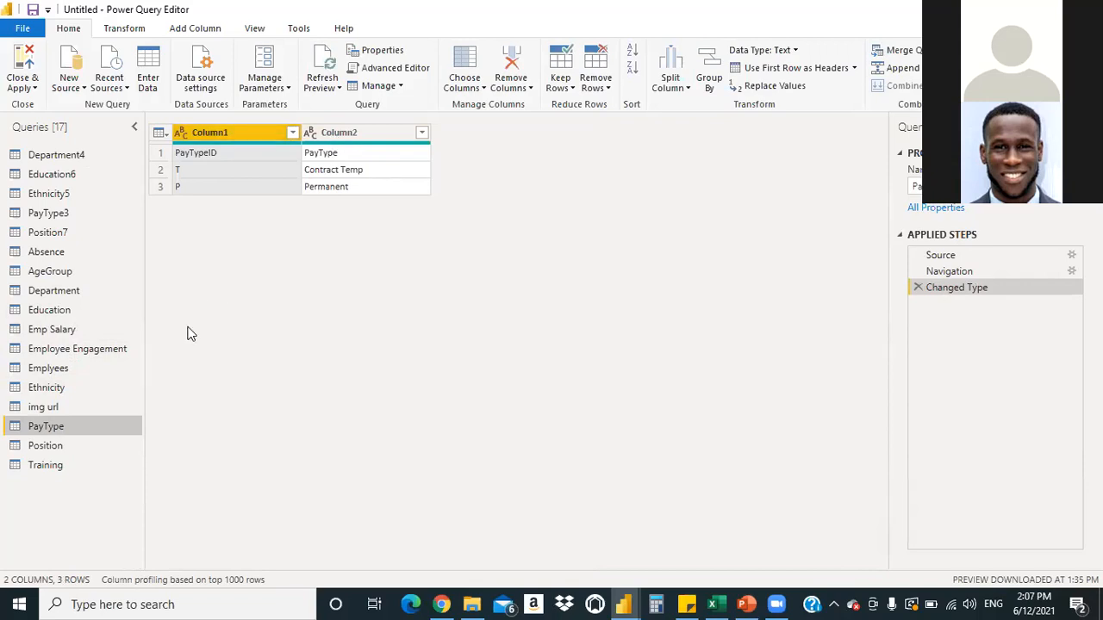
pyautogui.click(855, 69)
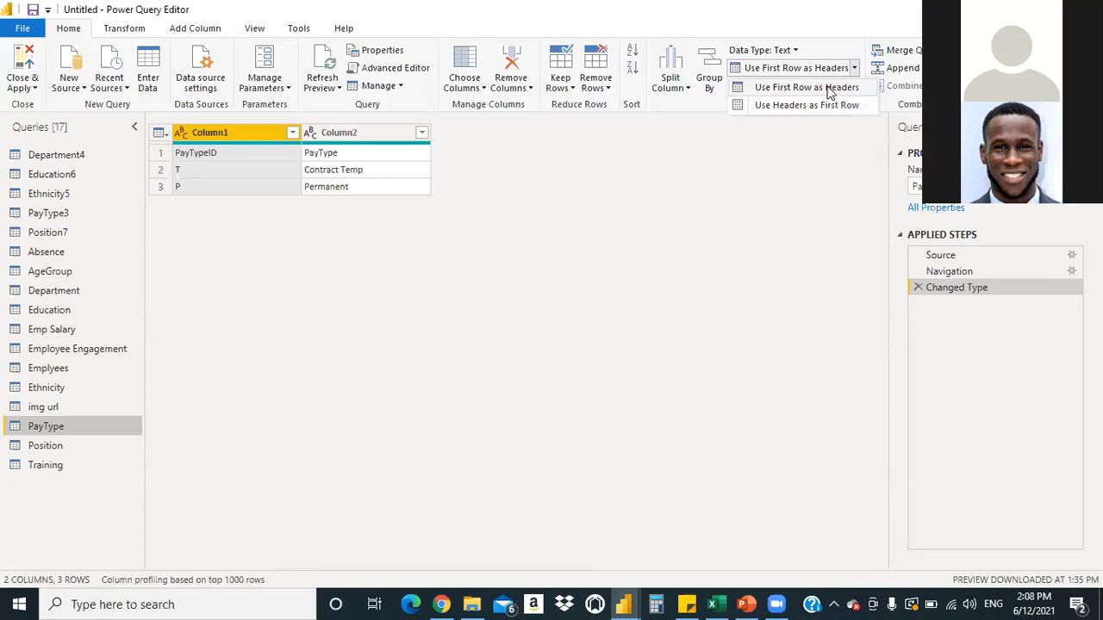
pyautogui.click(806, 87)
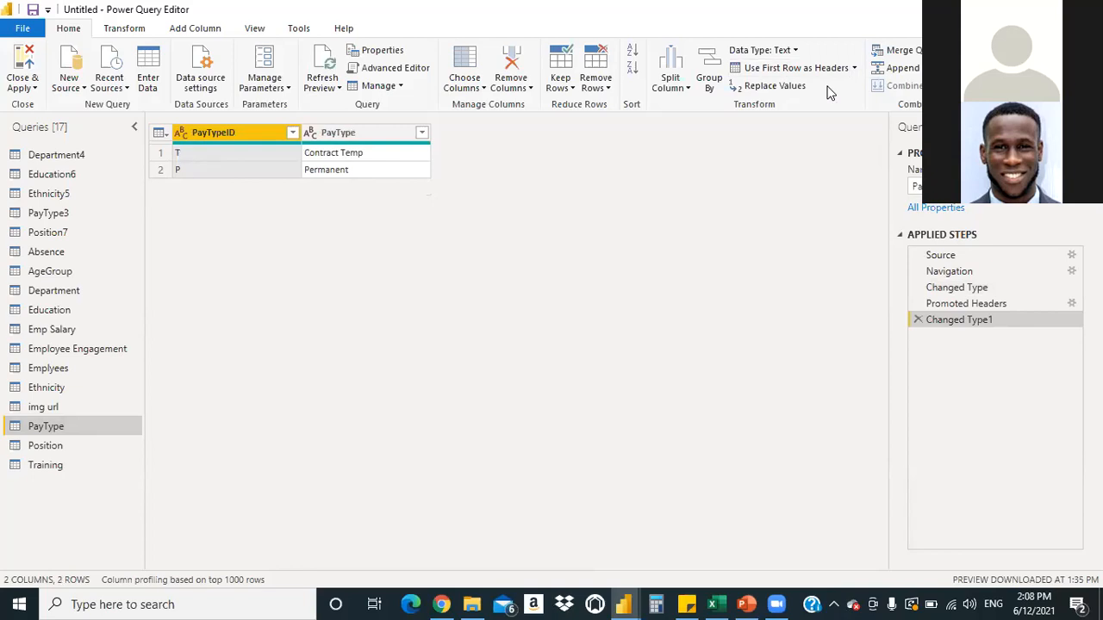
pyautogui.click(49, 235)
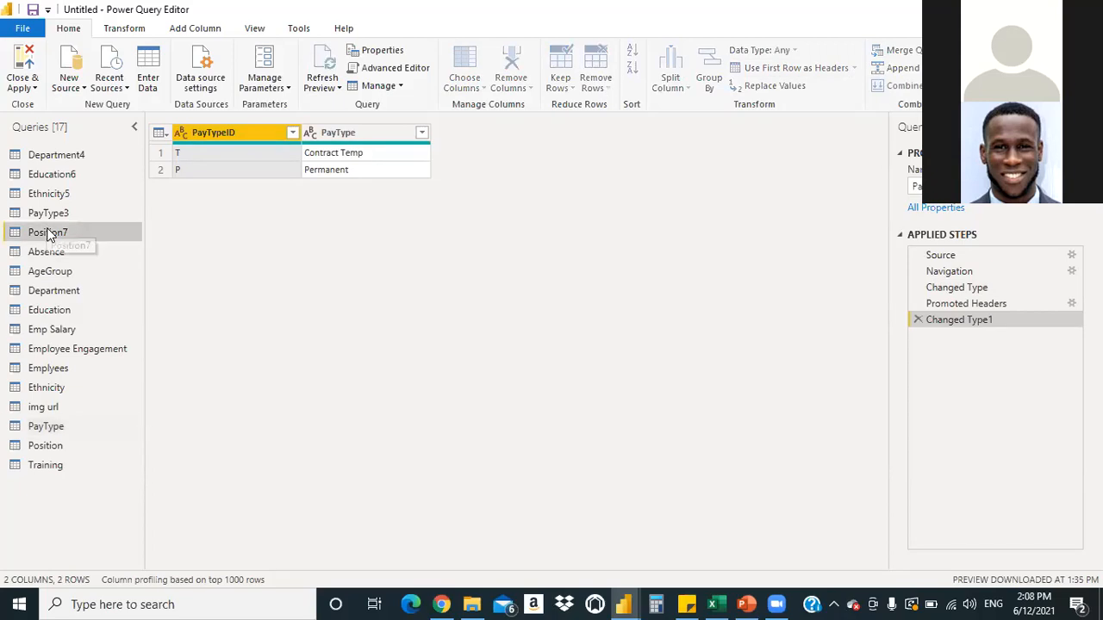
# Compare Position7 with Position and delete the duplicate Position7 query
pyautogui.click(52, 446)
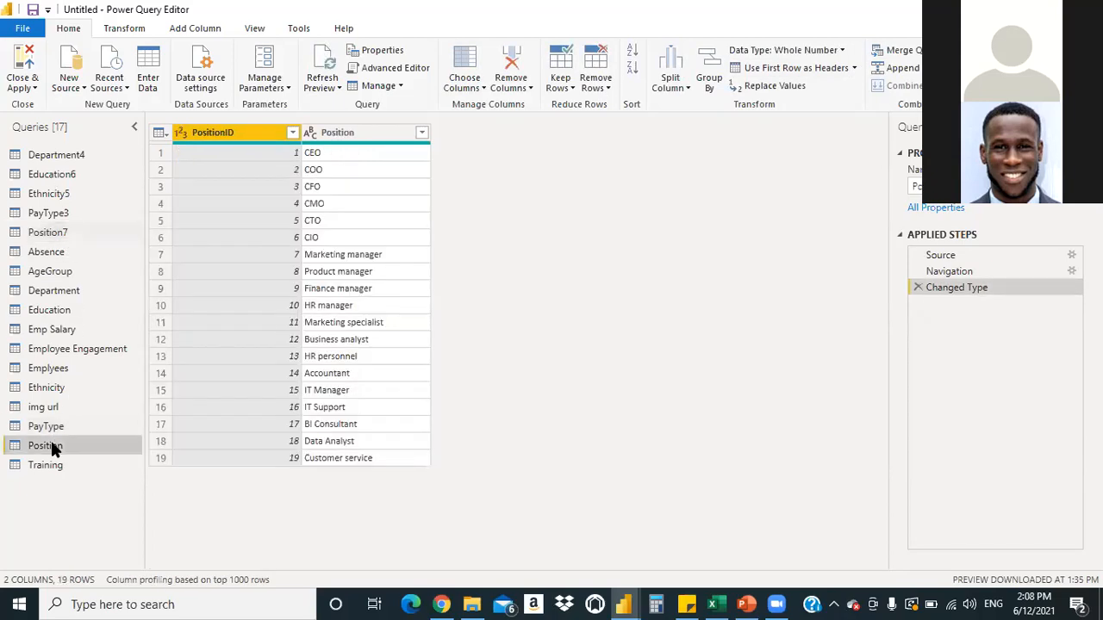
pyautogui.click(63, 240)
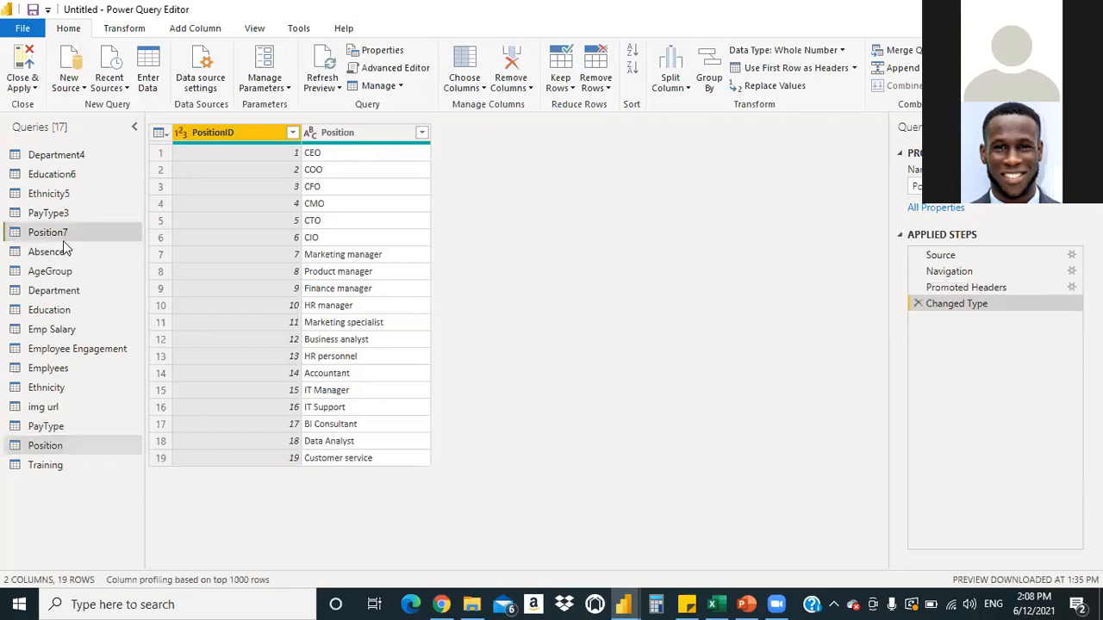
pyautogui.rightClick(63, 244)
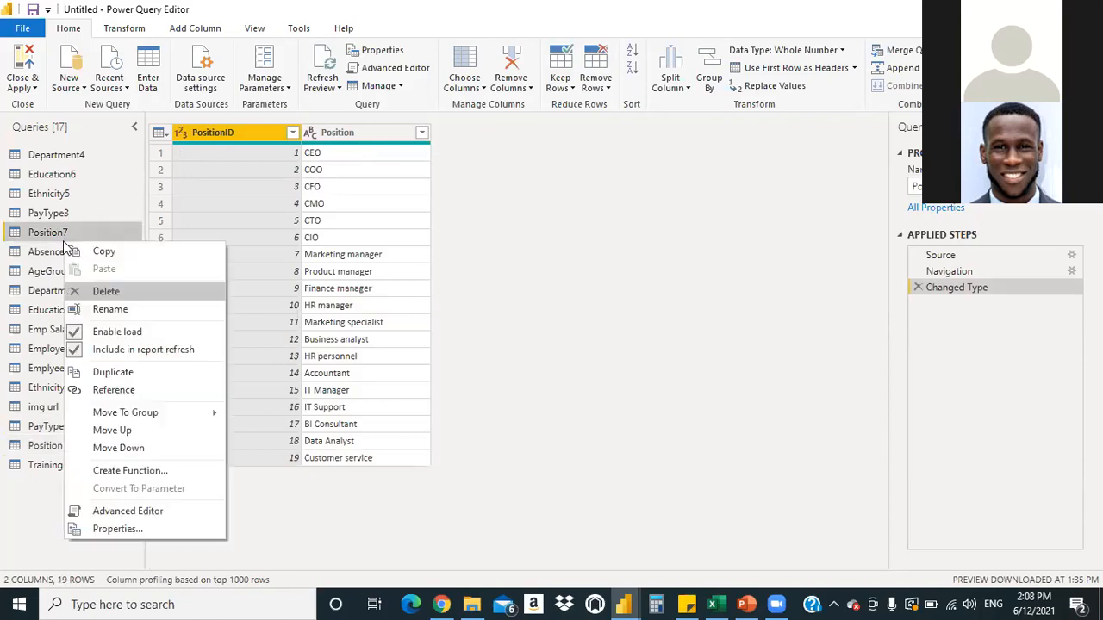
pyautogui.click(101, 291)
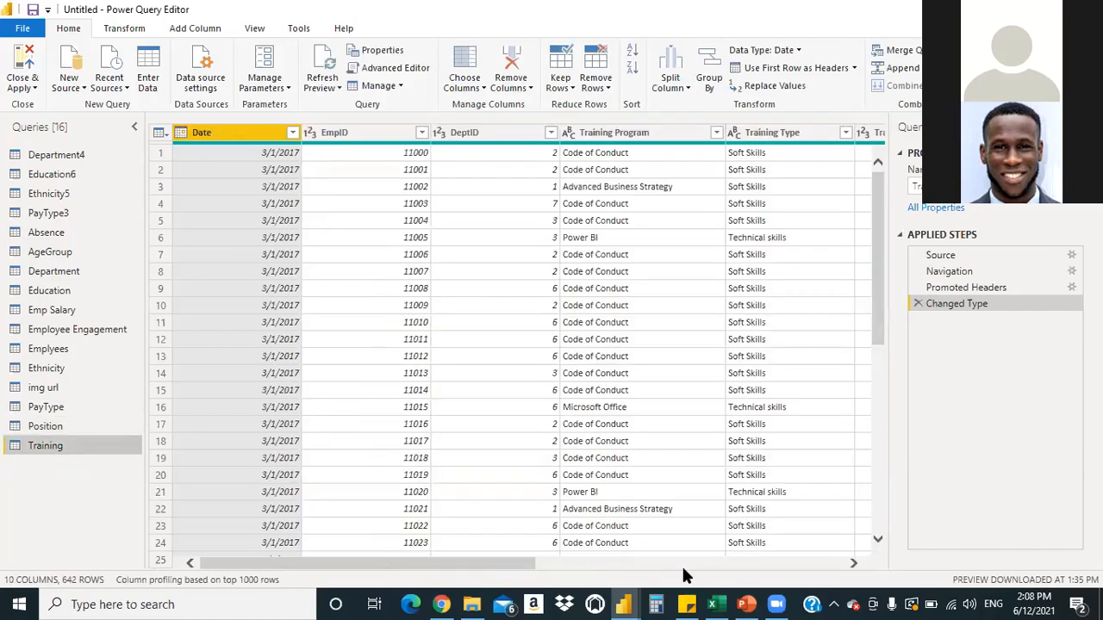
pyautogui.moveTo(773, 569); pyautogui.dragTo(526, 588)
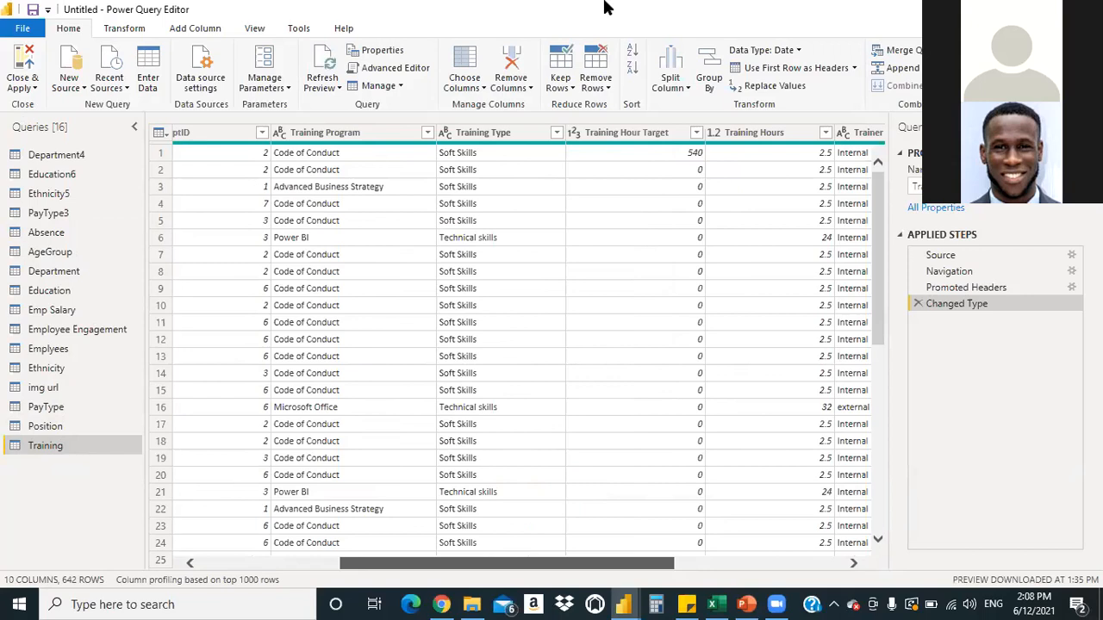
pyautogui.click(35, 86)
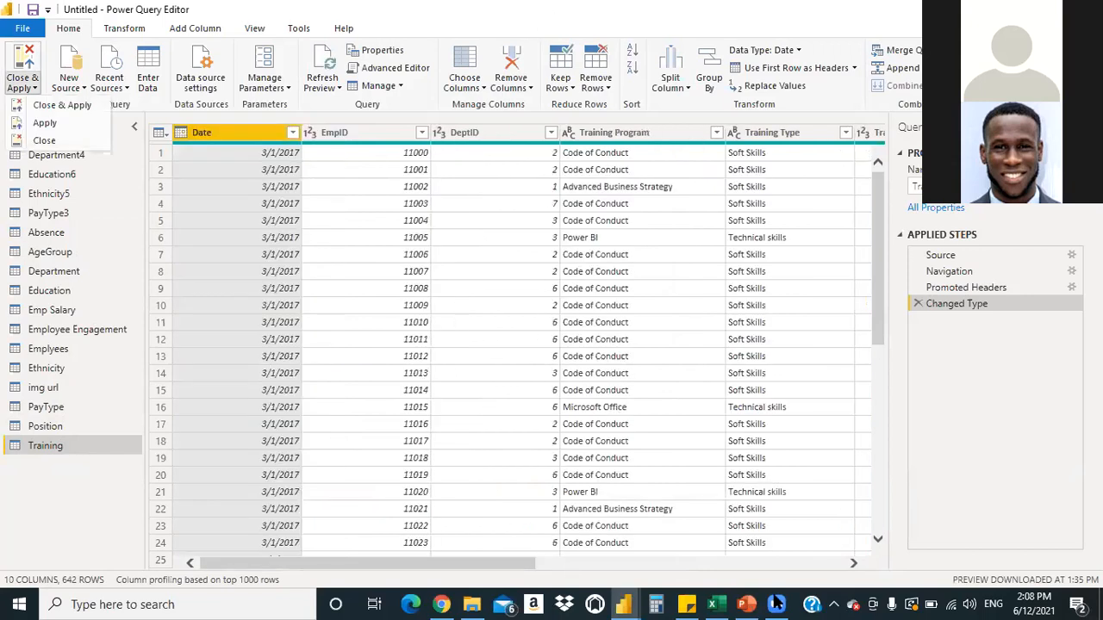
pyautogui.click(776, 604)
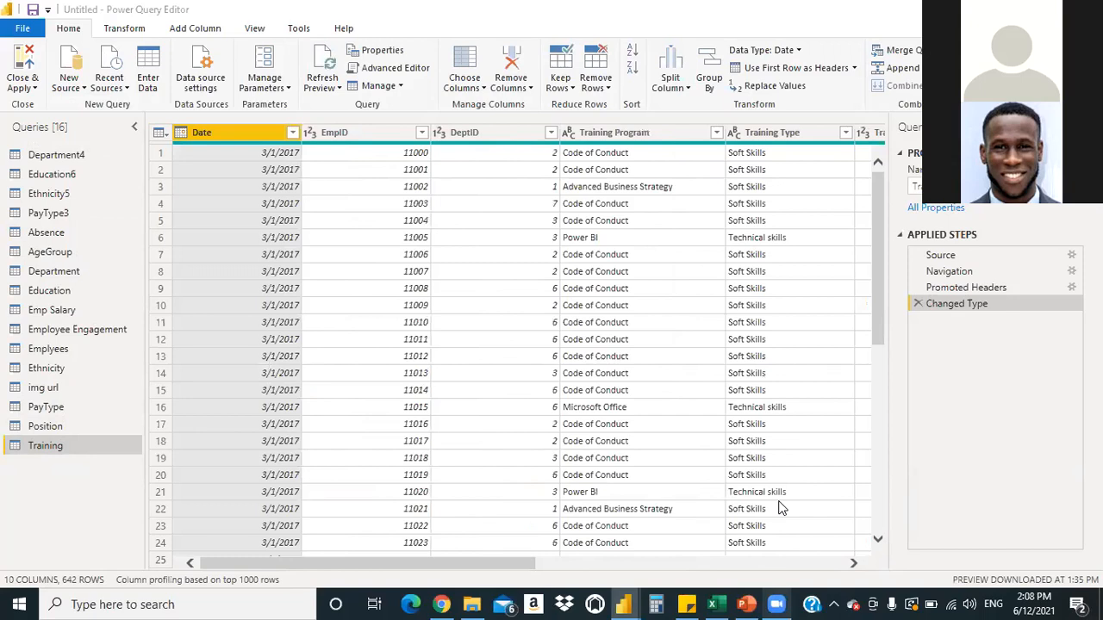
# Delete the duplicate Ethnicity5 and Education6 queries
pyautogui.click(59, 199)
pyautogui.rightClick(61, 201)
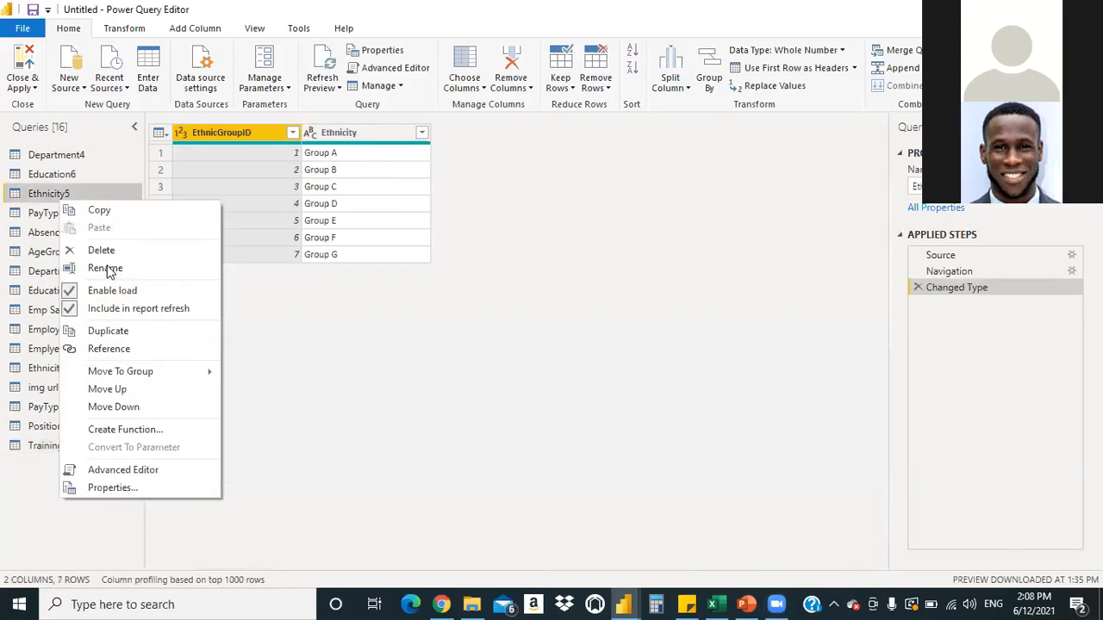
pyautogui.press('Delete')
pyautogui.click(628, 327)
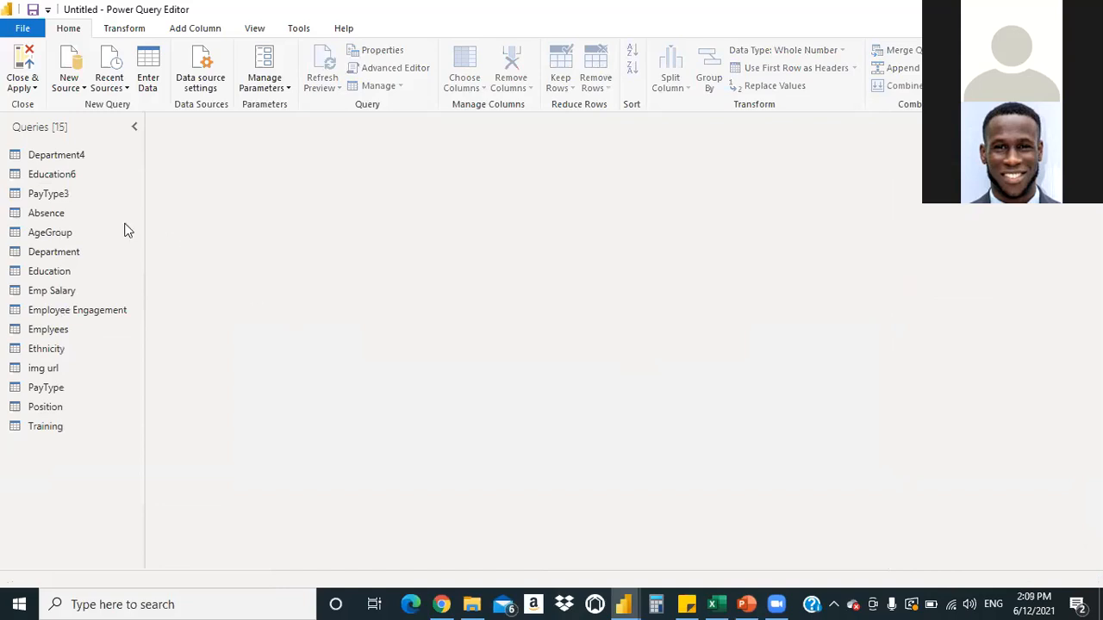
pyautogui.click(63, 176)
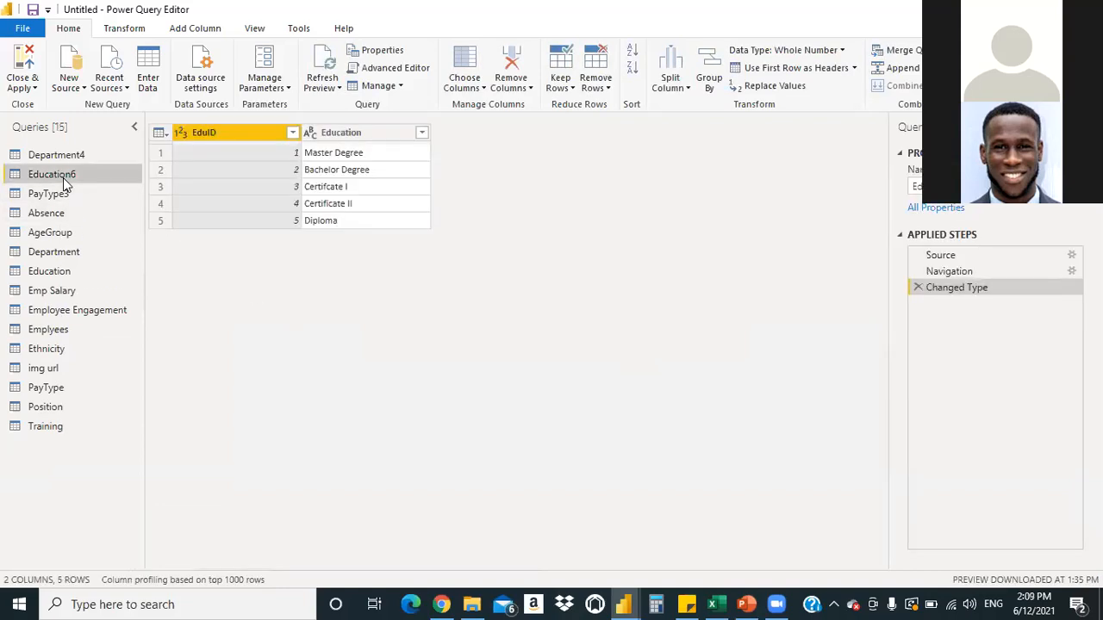
pyautogui.click(56, 274)
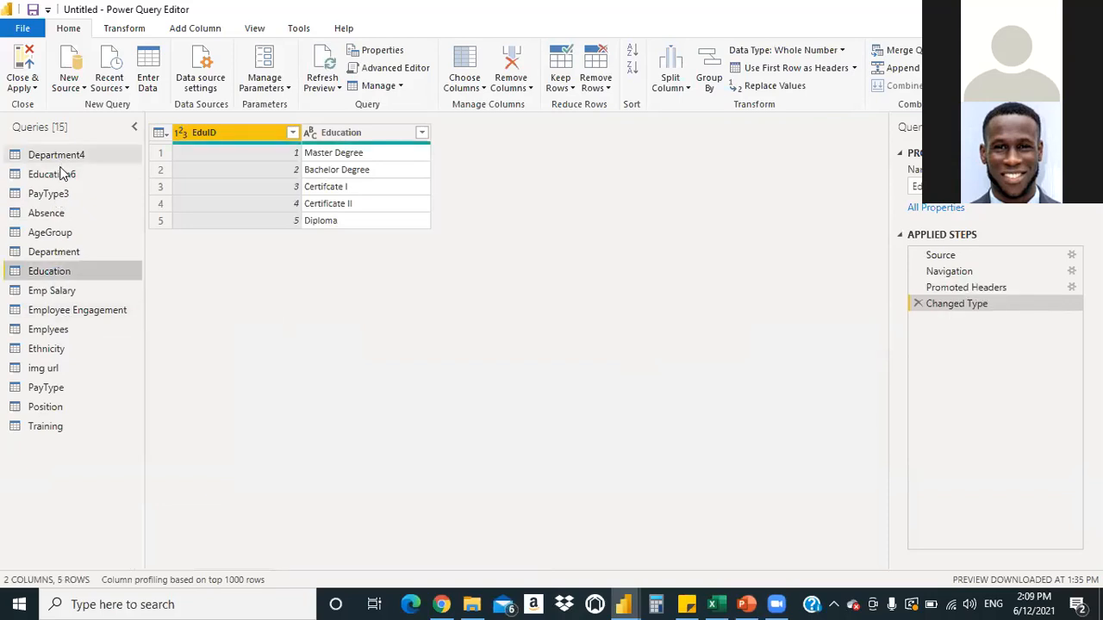
pyautogui.click(62, 177)
pyautogui.rightClick(62, 177)
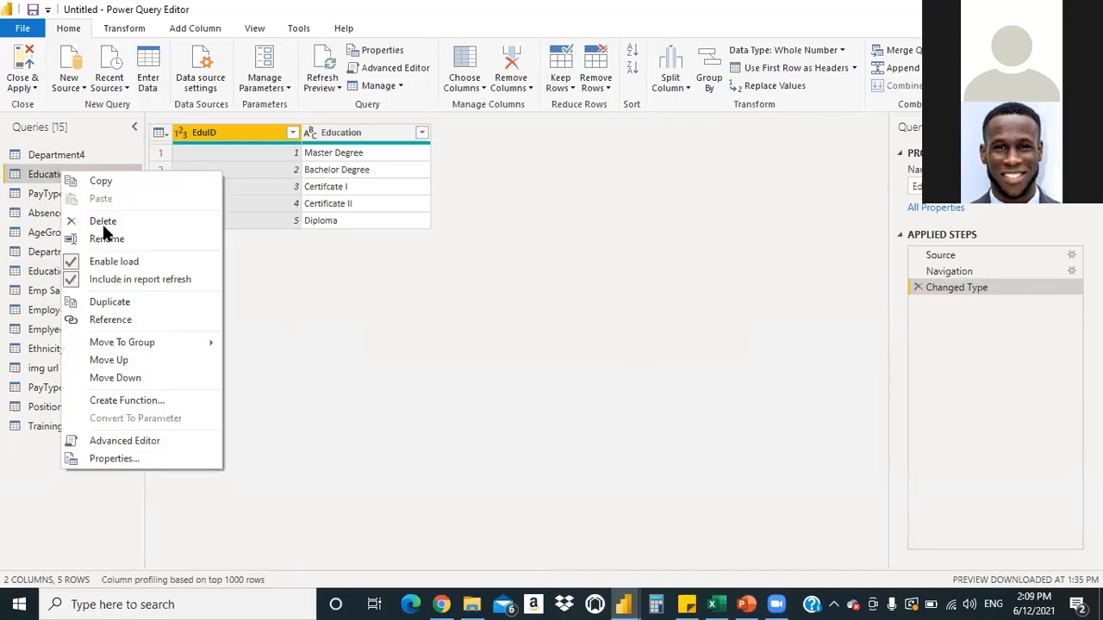
pyautogui.click(422, 227)
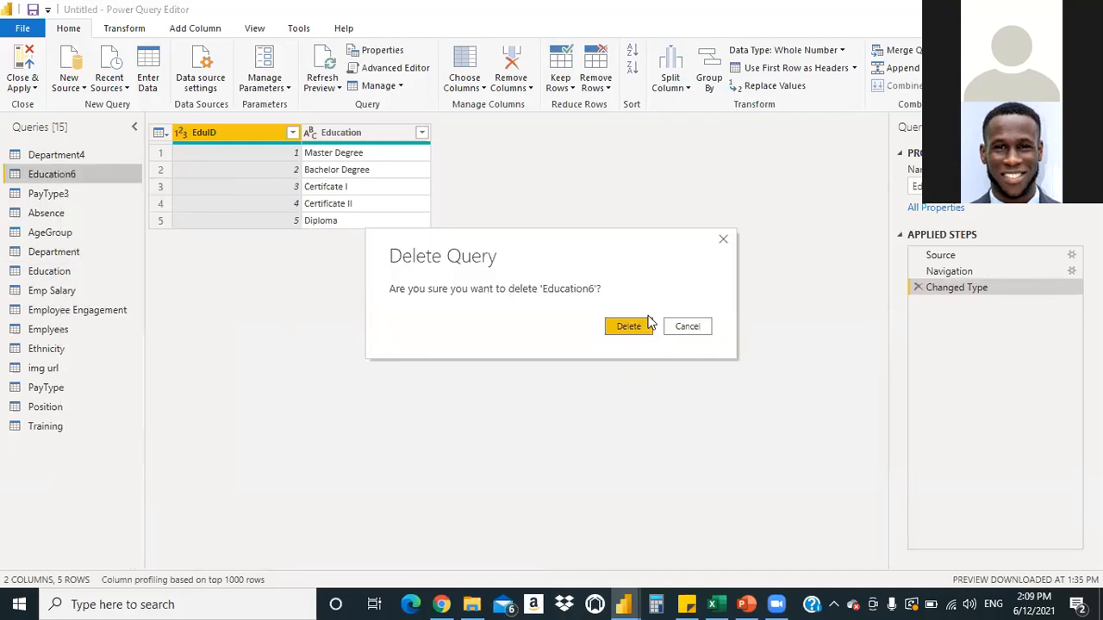
pyautogui.click(628, 328)
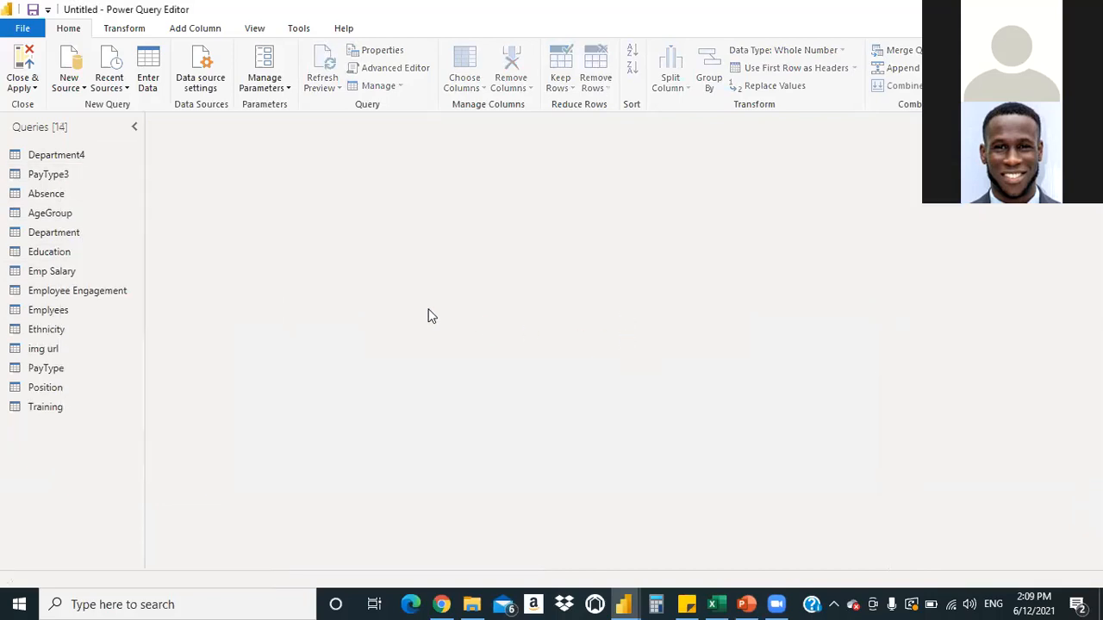
# Delete the duplicate PayType3 and Department4 queries, leaving 12 queries
pyautogui.click(76, 176)
pyautogui.click(54, 386)
pyautogui.rightClick(61, 182)
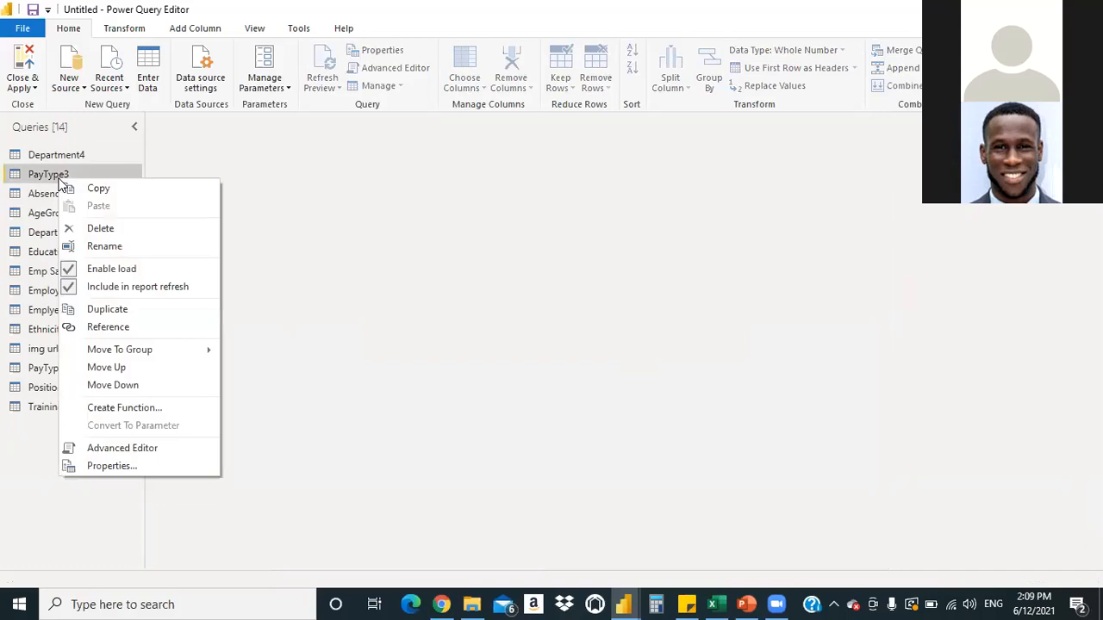
pyautogui.click(101, 229)
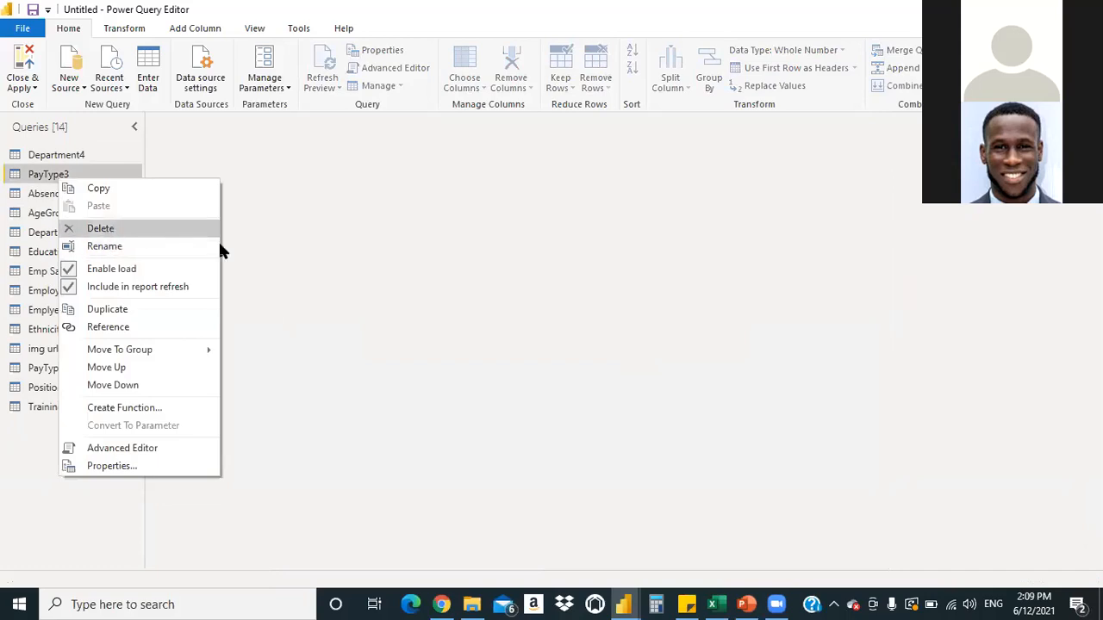
pyautogui.click(622, 331)
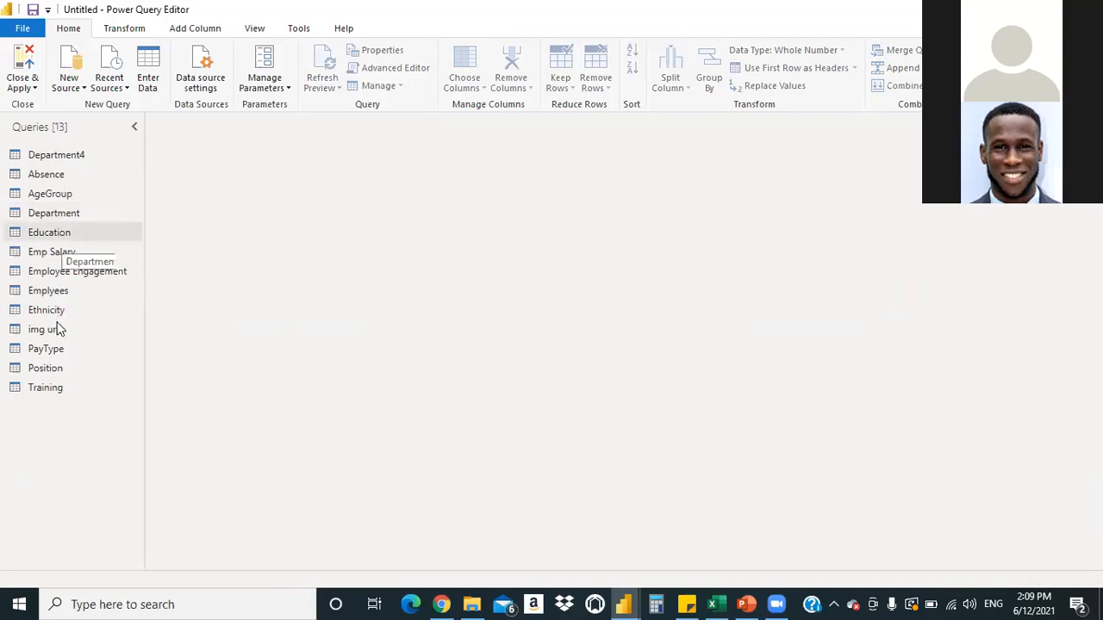
pyautogui.click(86, 154)
pyautogui.rightClick(86, 158)
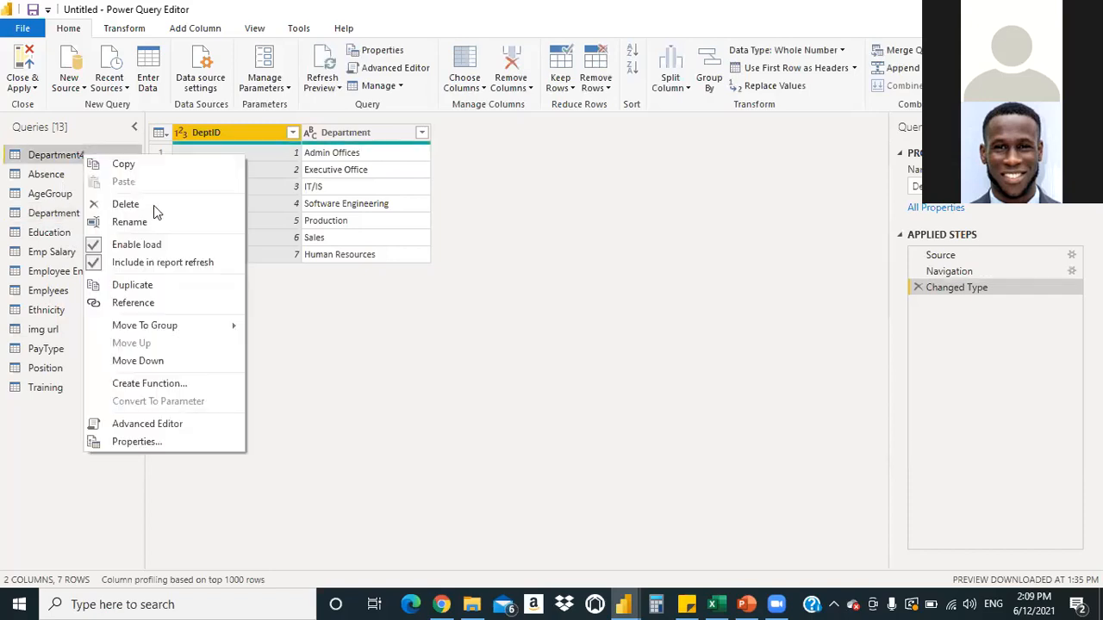
pyautogui.click(214, 203)
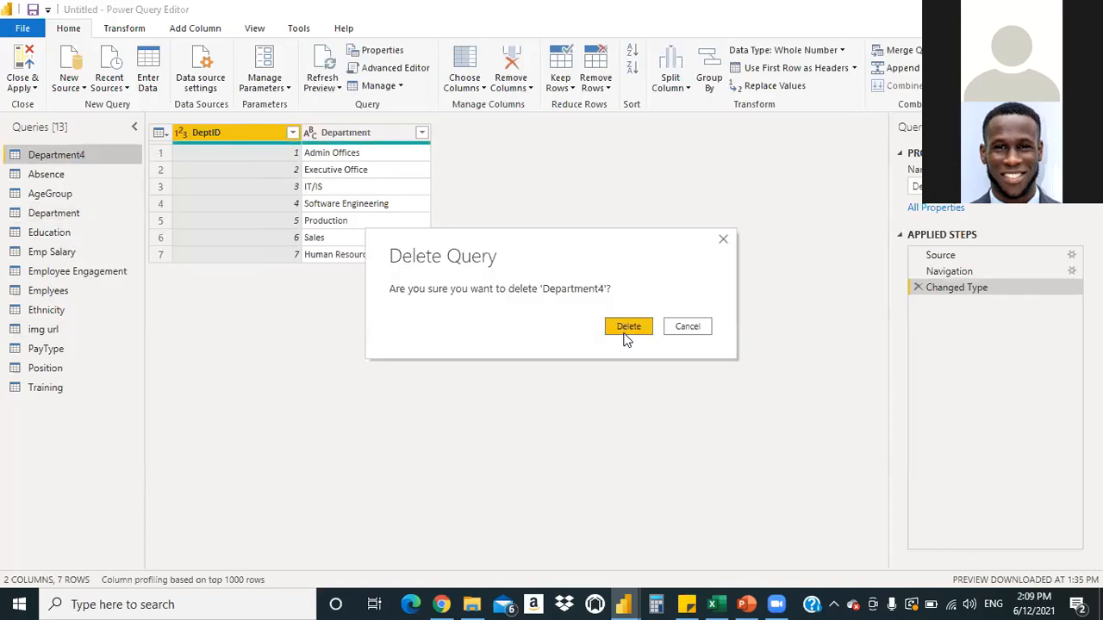
pyautogui.click(628, 328)
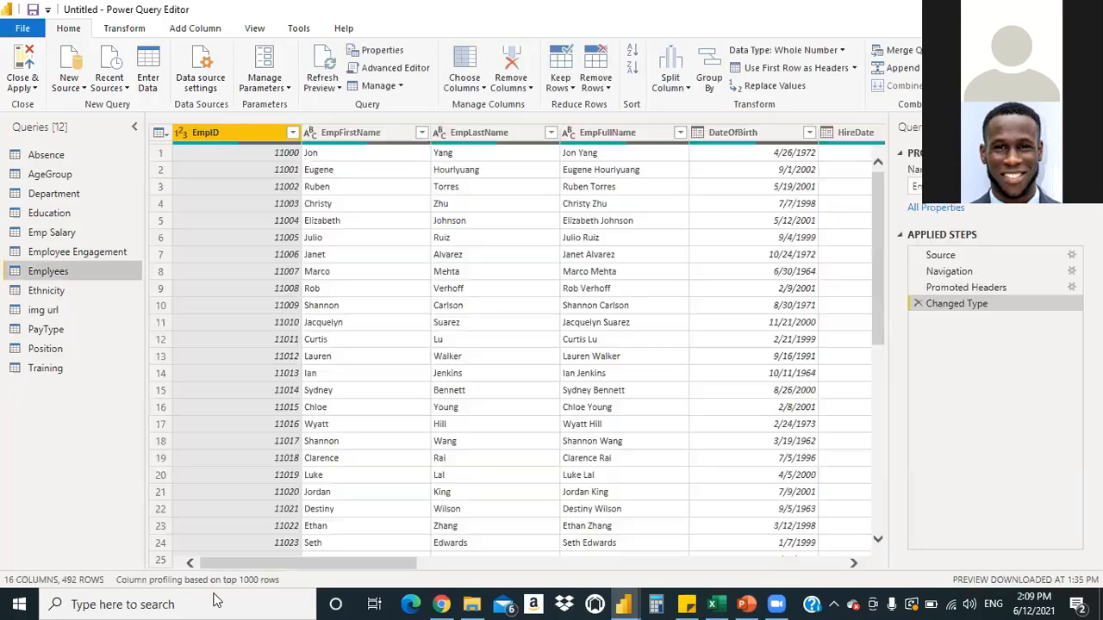
# Scroll the Emplyees grid right to TermDate and select the whole TermDate column
pyautogui.moveTo(375, 562); pyautogui.dragTo(757, 554)
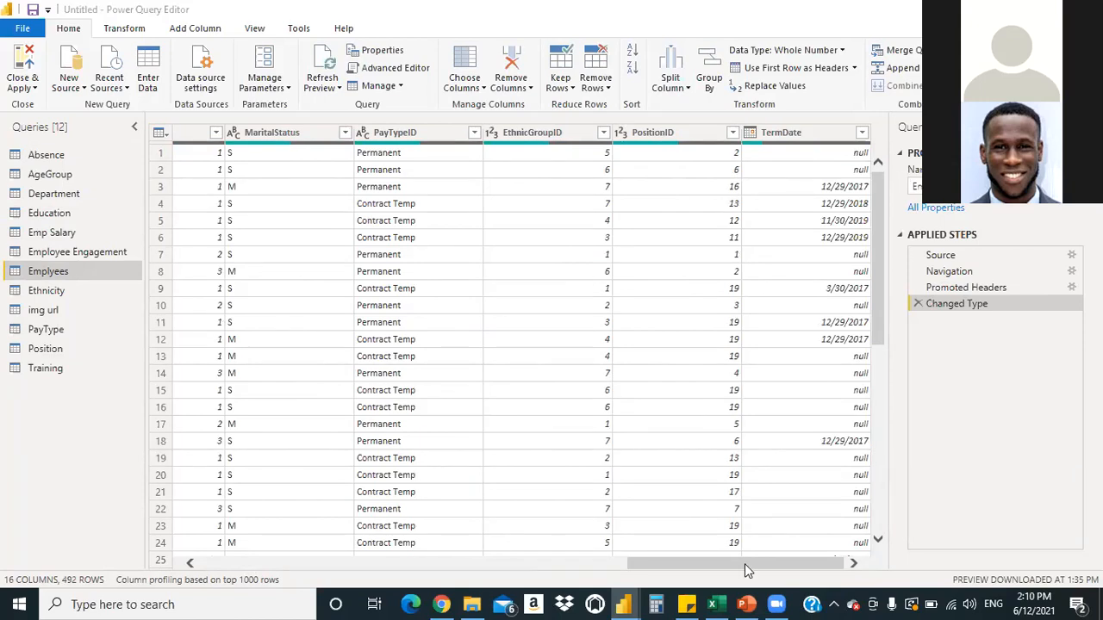
pyautogui.moveTo(790, 564); pyautogui.dragTo(818, 582)
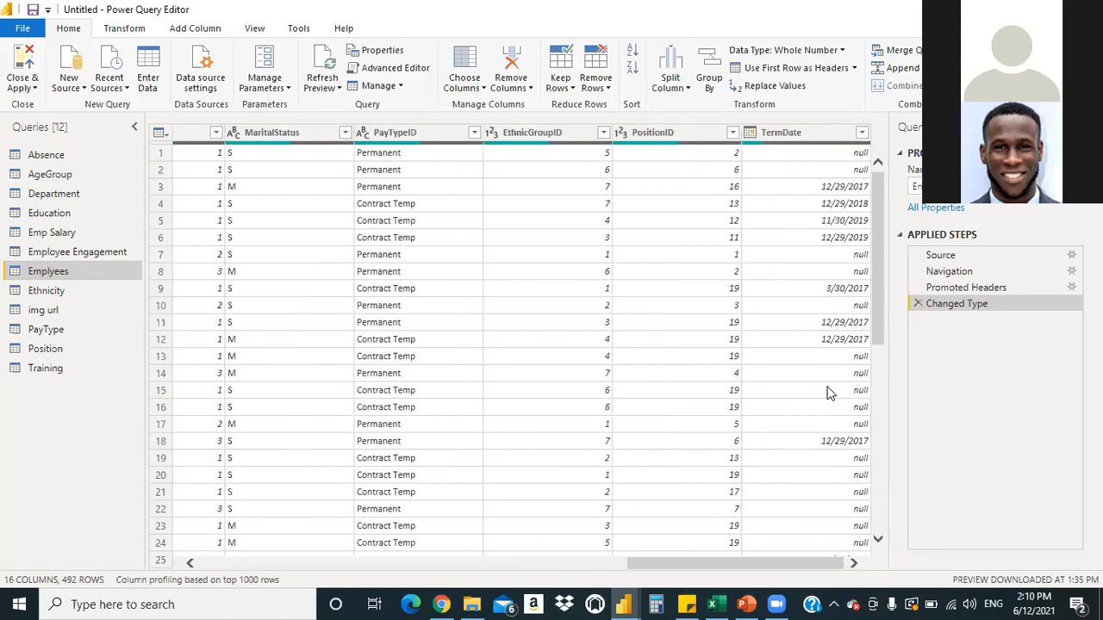
pyautogui.click(787, 159)
pyautogui.click(804, 132)
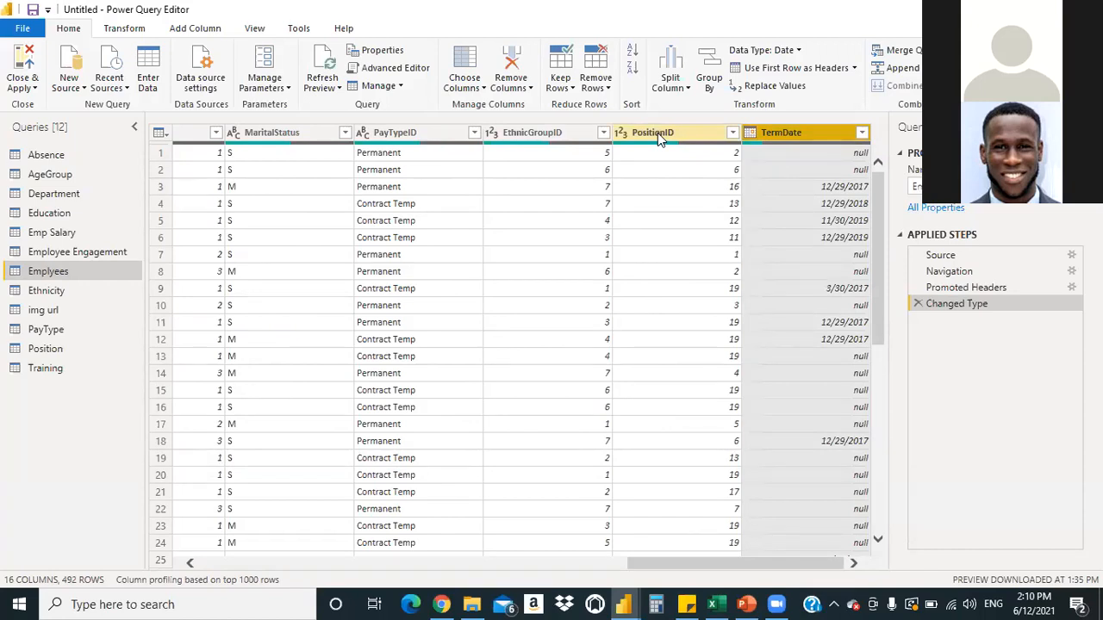
pyautogui.click(764, 88)
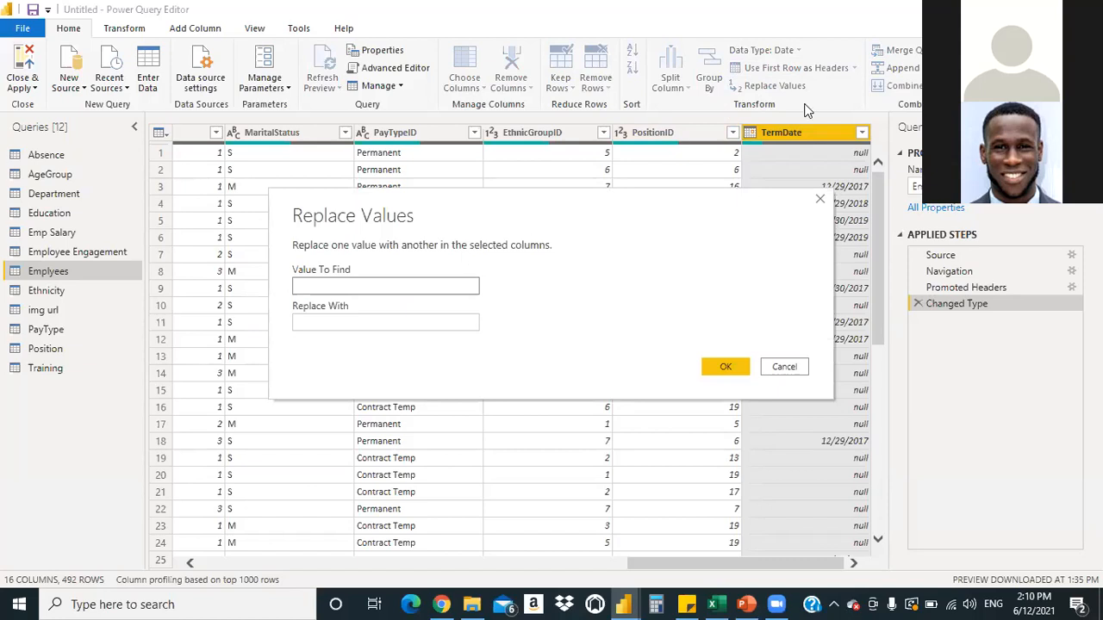
pyautogui.write('null')
pyautogui.press('Tab')
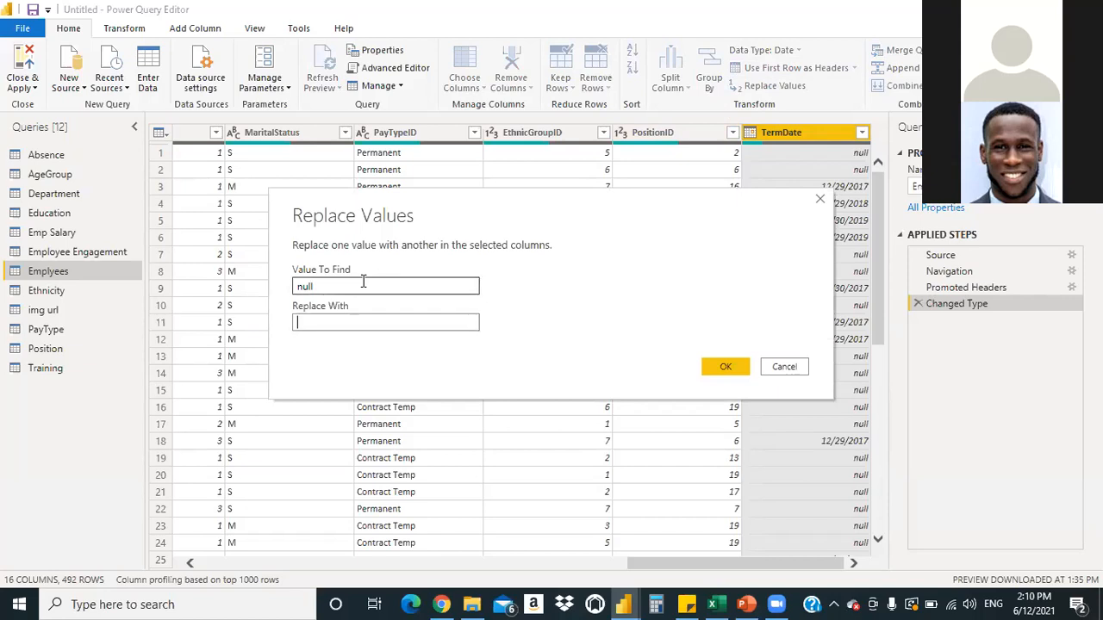
pyautogui.write('0')
pyautogui.moveTo(497, 206); pyautogui.dragTo(361, 142)
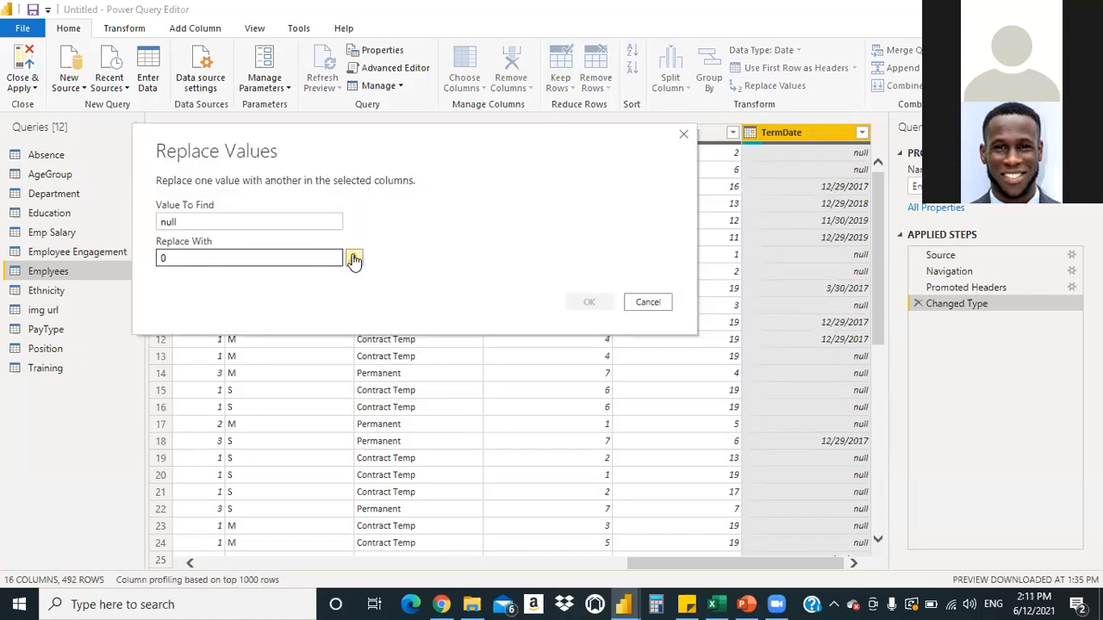
pyautogui.moveTo(355, 263)
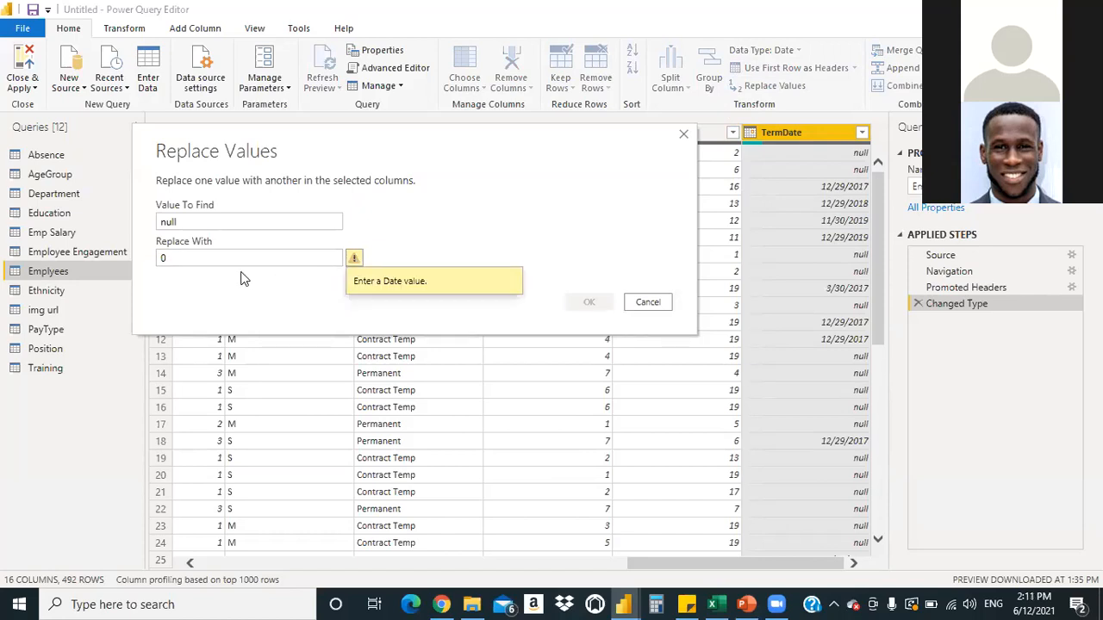
pyautogui.click(683, 135)
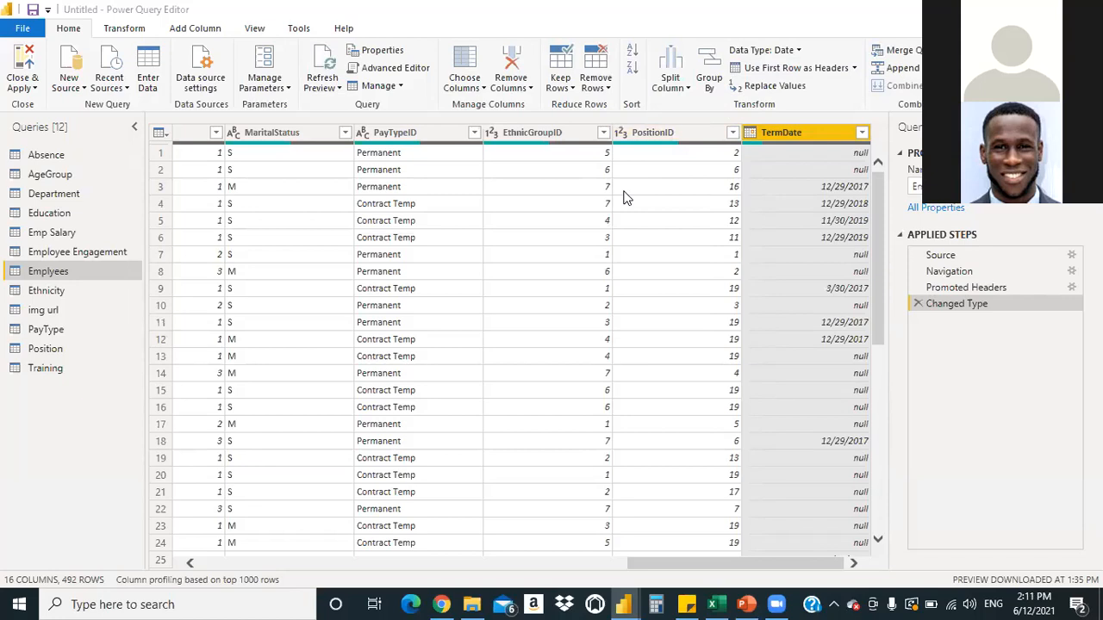
pyautogui.click(121, 32)
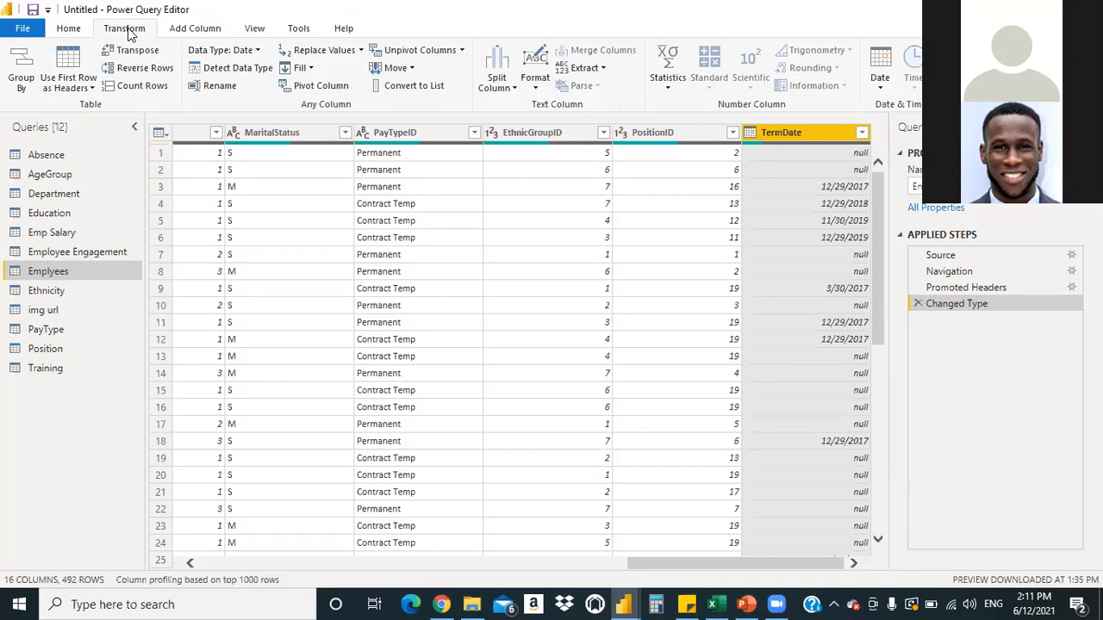
pyautogui.click(195, 31)
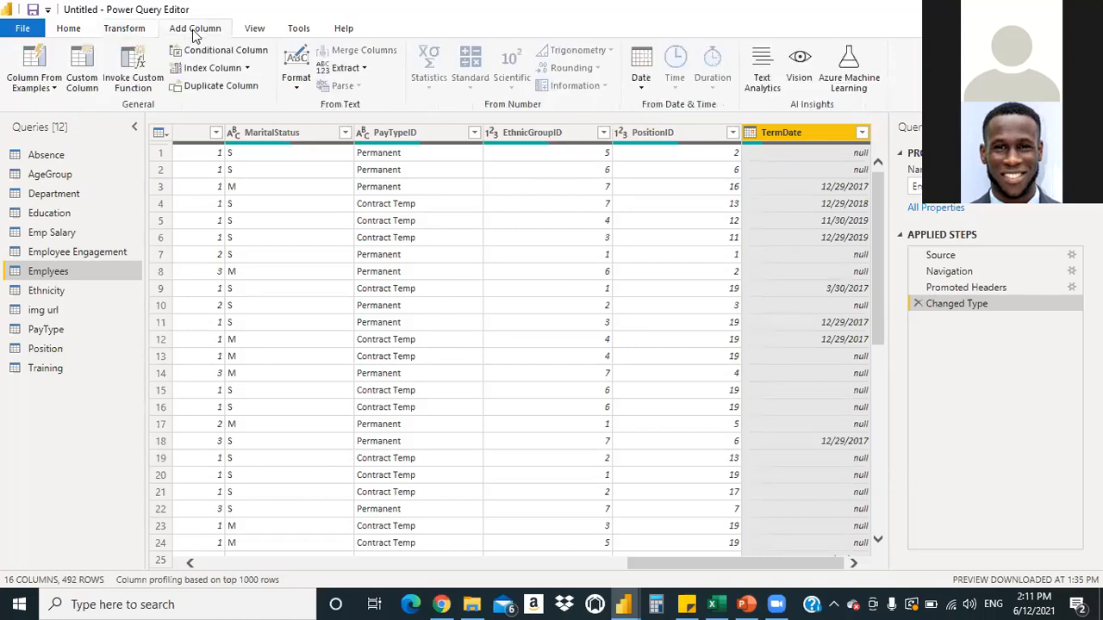
pyautogui.click(254, 32)
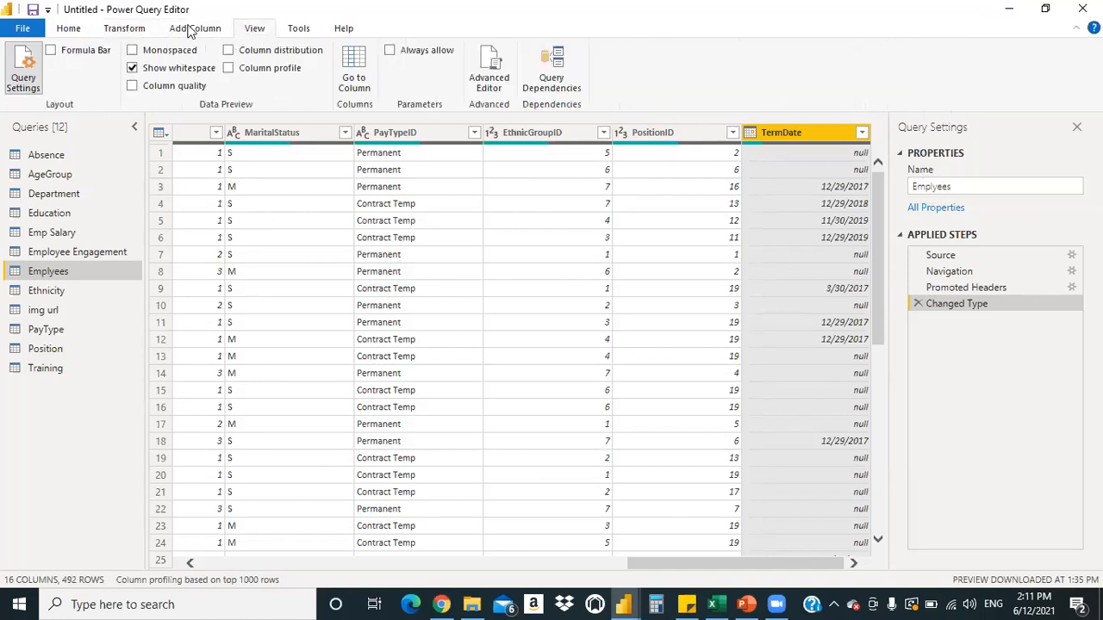
pyautogui.click(69, 31)
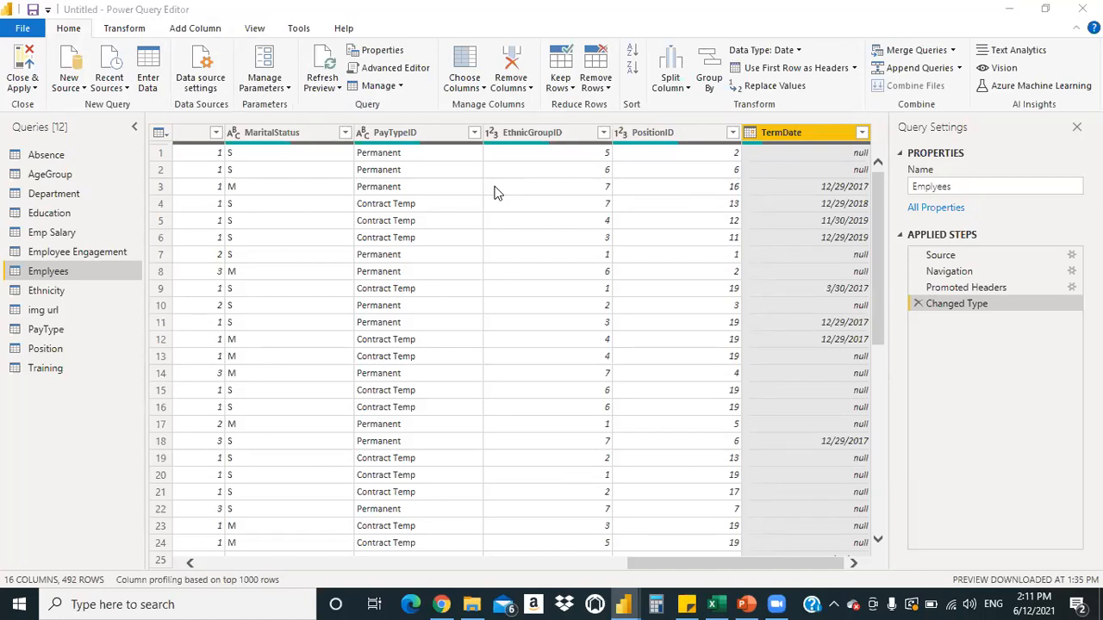
# Replace the value null with 07/08/2009 in the TermDate column
pyautogui.rightClick(794, 139)
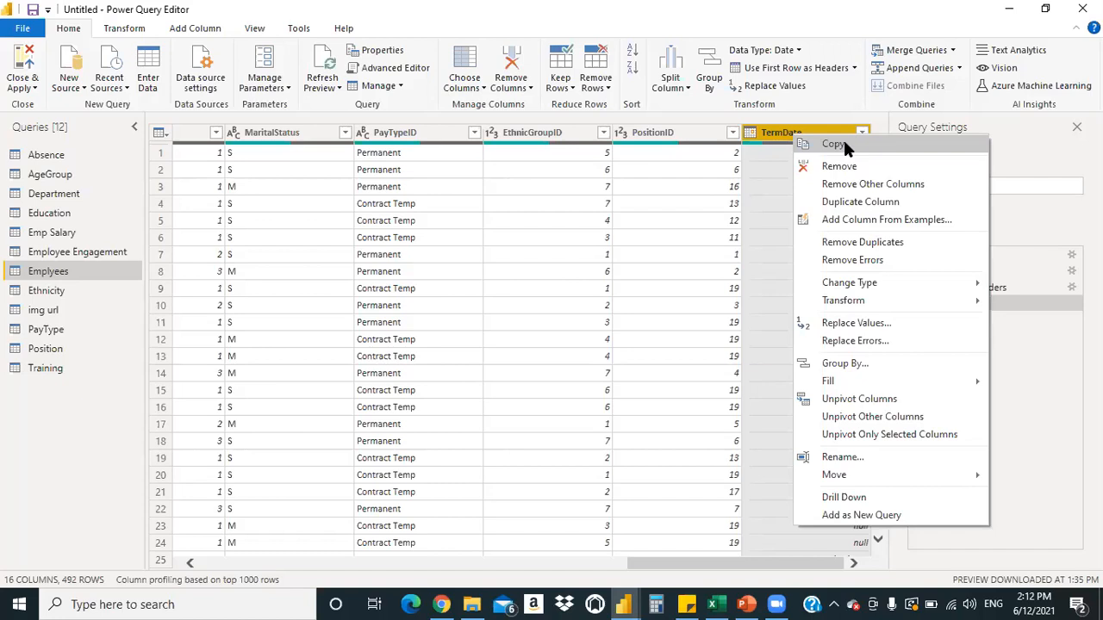
pyautogui.click(767, 183)
pyautogui.click(793, 143)
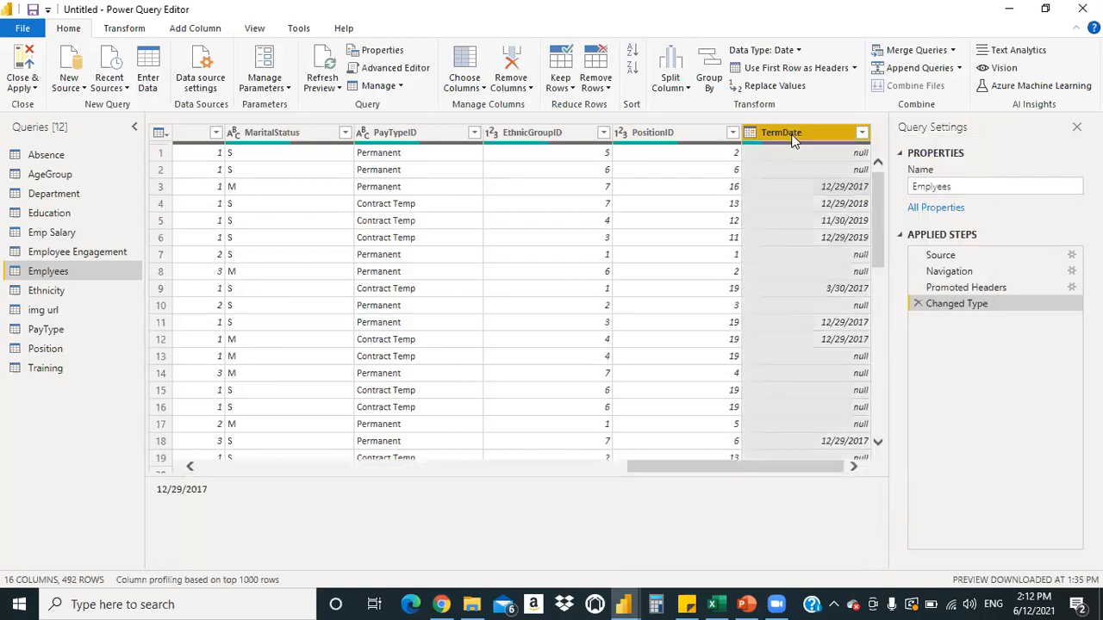
pyautogui.click(770, 87)
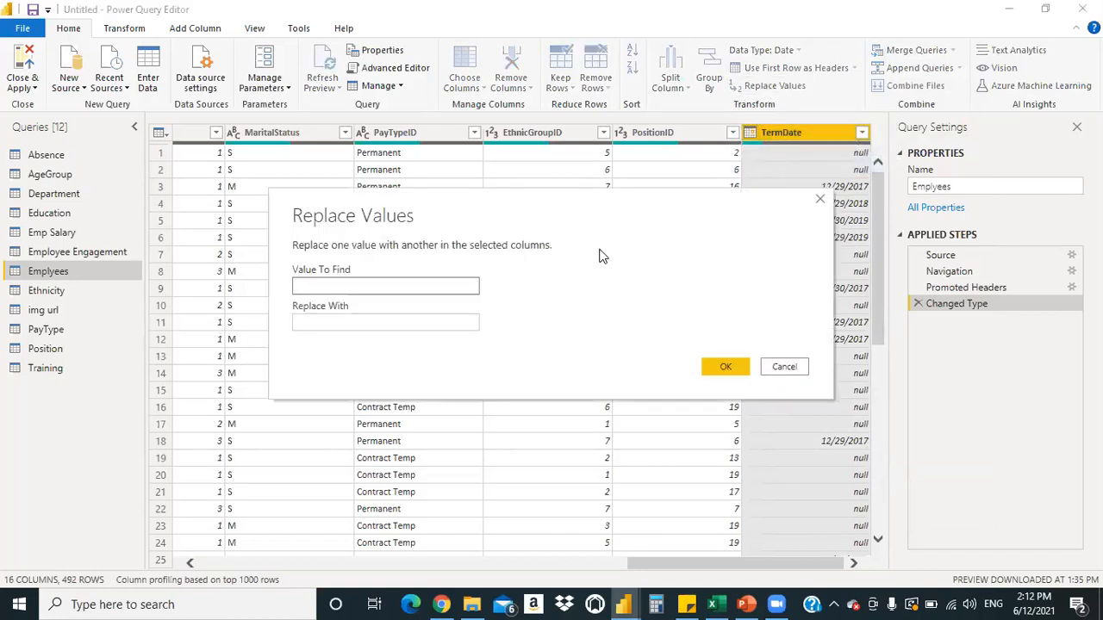
pyautogui.click(338, 284)
pyautogui.write('n')
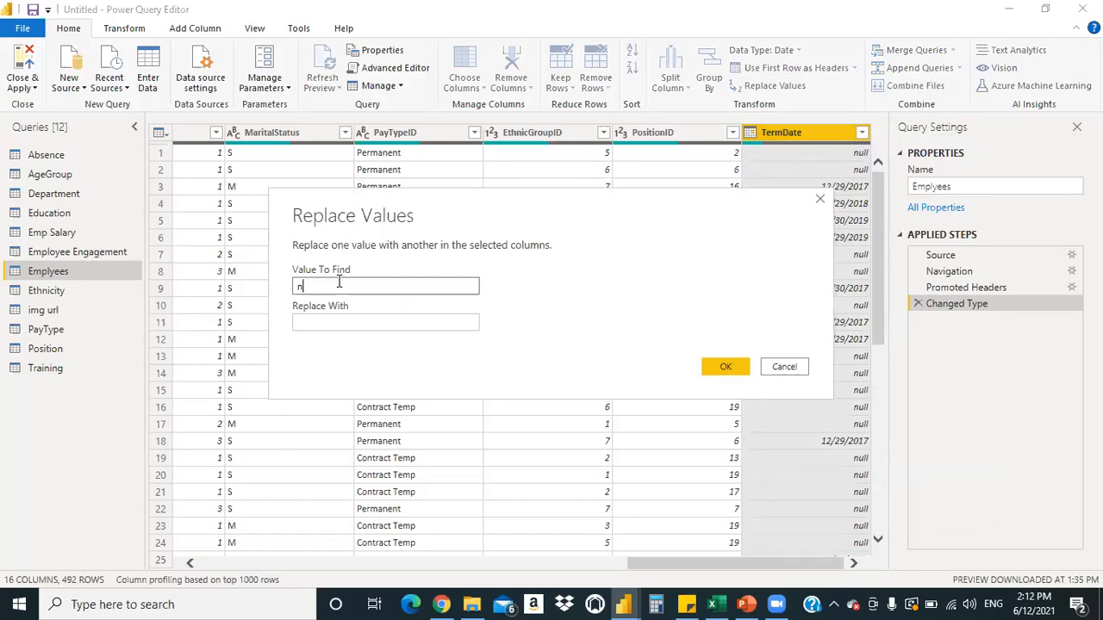
pyautogui.write('ull')
pyautogui.press('Tab')
pyautogui.write('07')
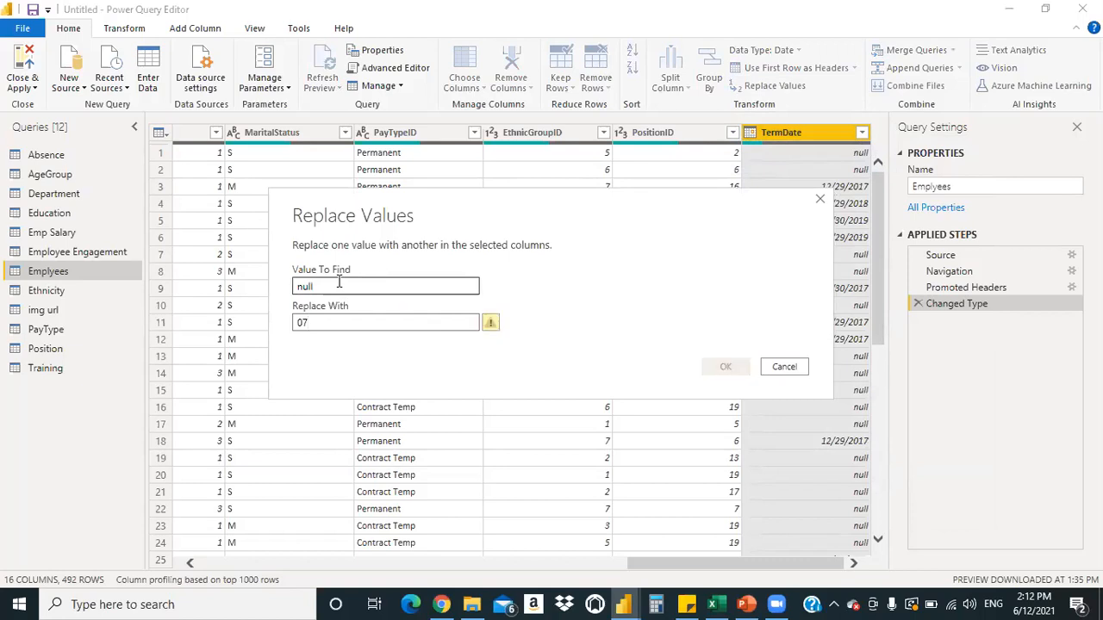
pyautogui.write('/08')
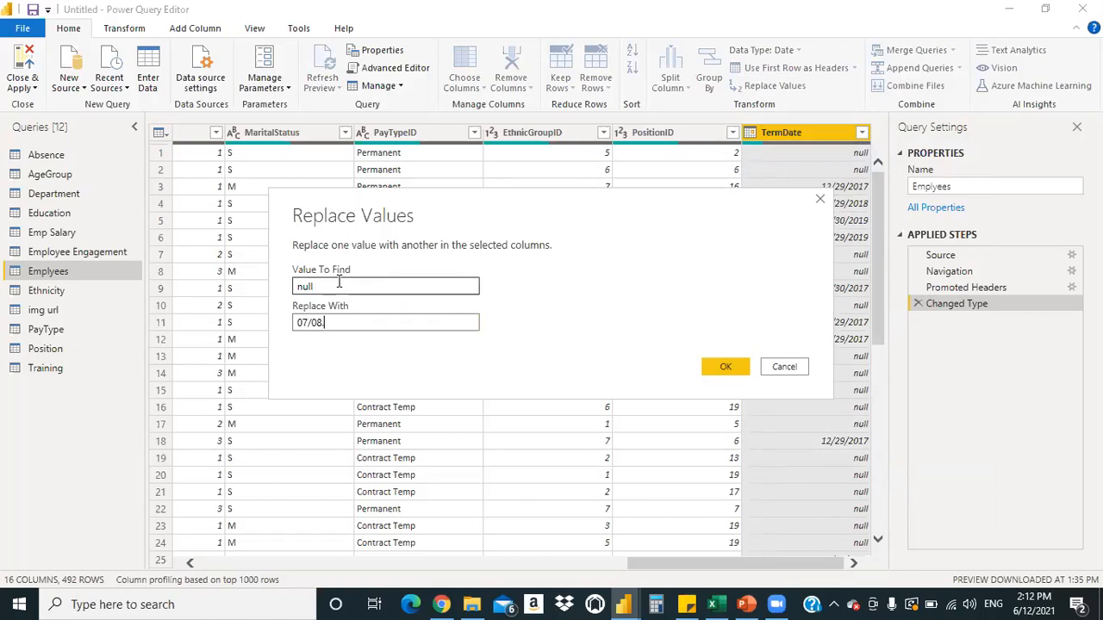
pyautogui.write('/2009')
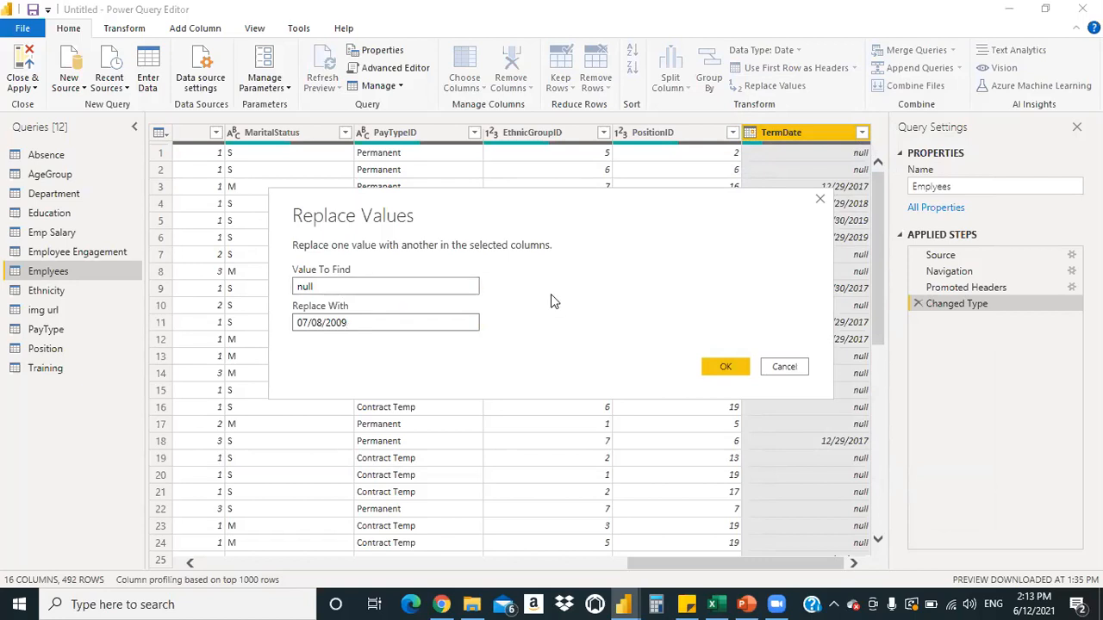
pyautogui.moveTo(468, 209); pyautogui.dragTo(344, 160)
pyautogui.click(603, 319)
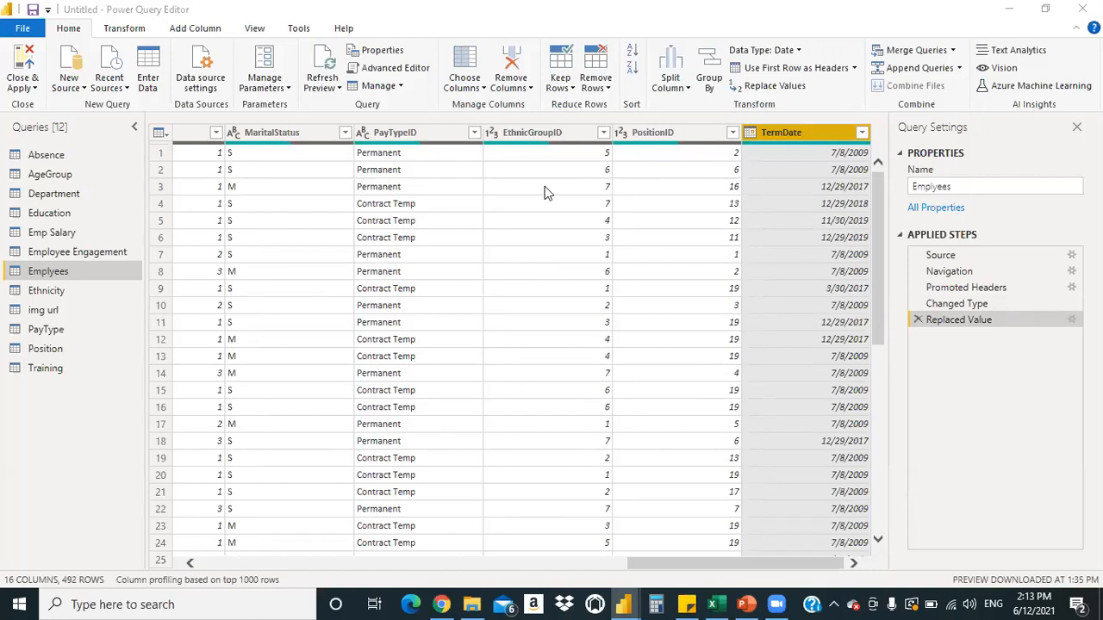
# Preview the Ethnicity, PayType, Training and Position queries in turn
pyautogui.click(81, 291)
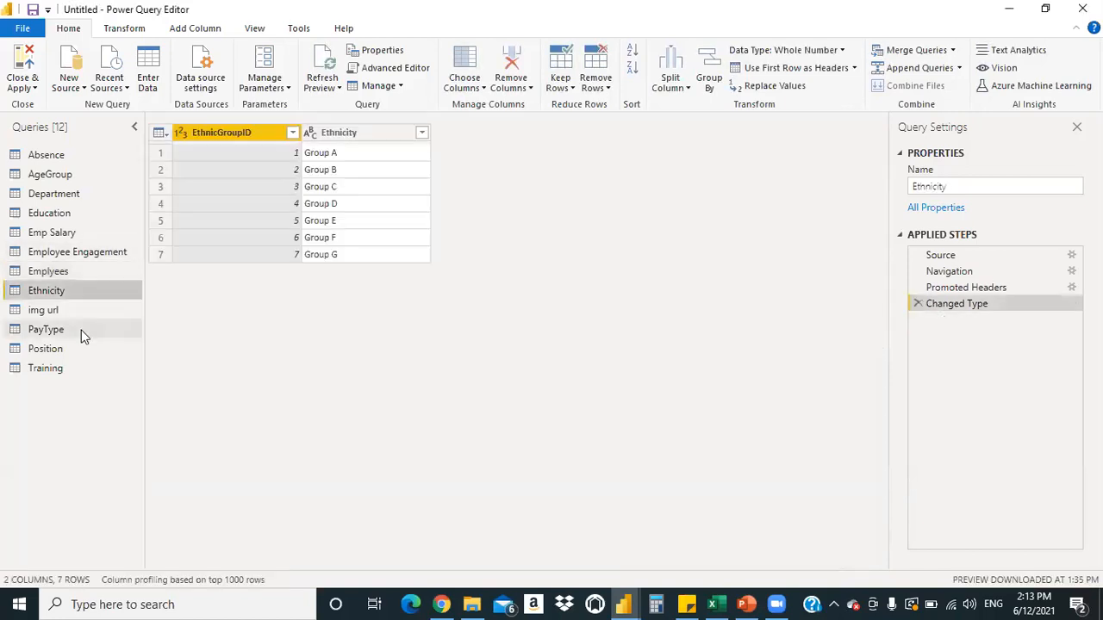
pyautogui.click(81, 330)
pyautogui.click(75, 368)
pyautogui.click(71, 354)
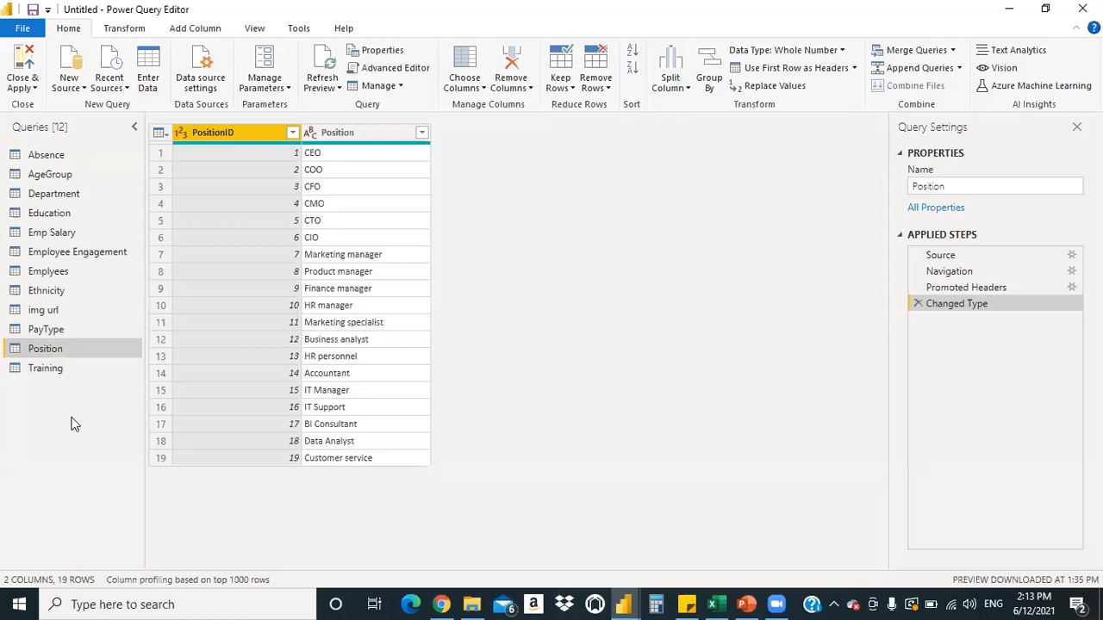
# Leave the Close & Apply choices unused and switch to the HR_Master Excel workbook
pyautogui.click(35, 89)
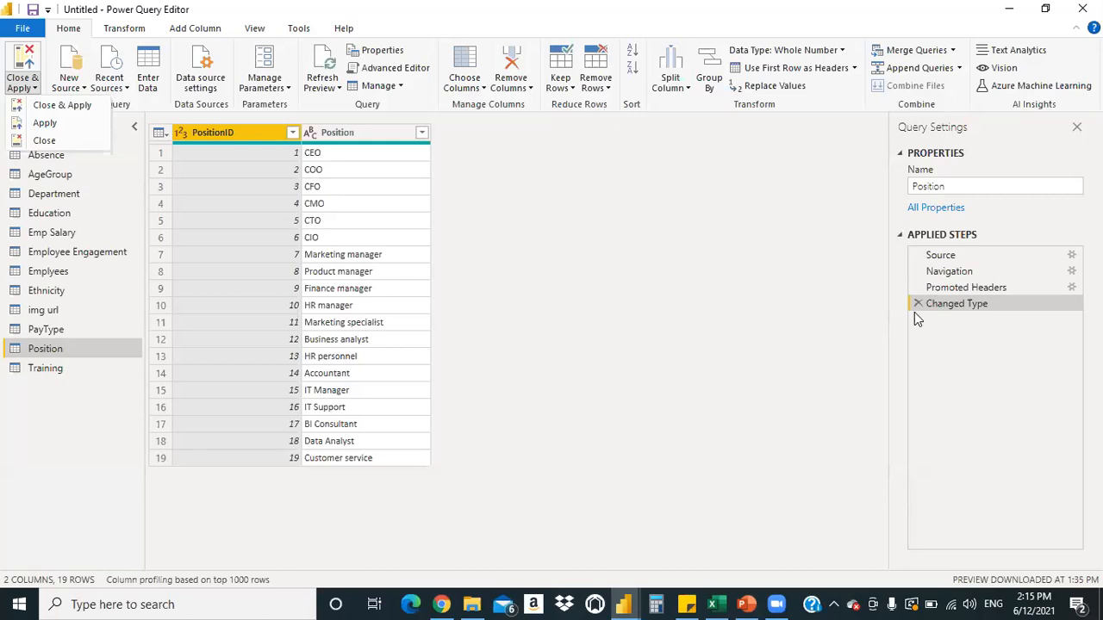
pyautogui.click(715, 603)
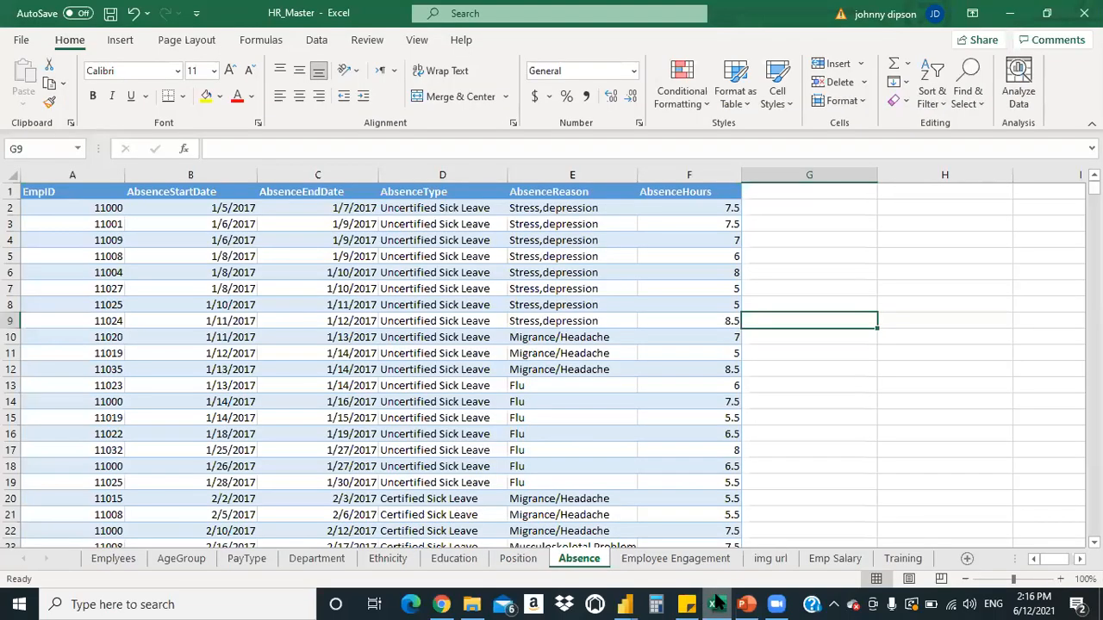
pyautogui.click(717, 601)
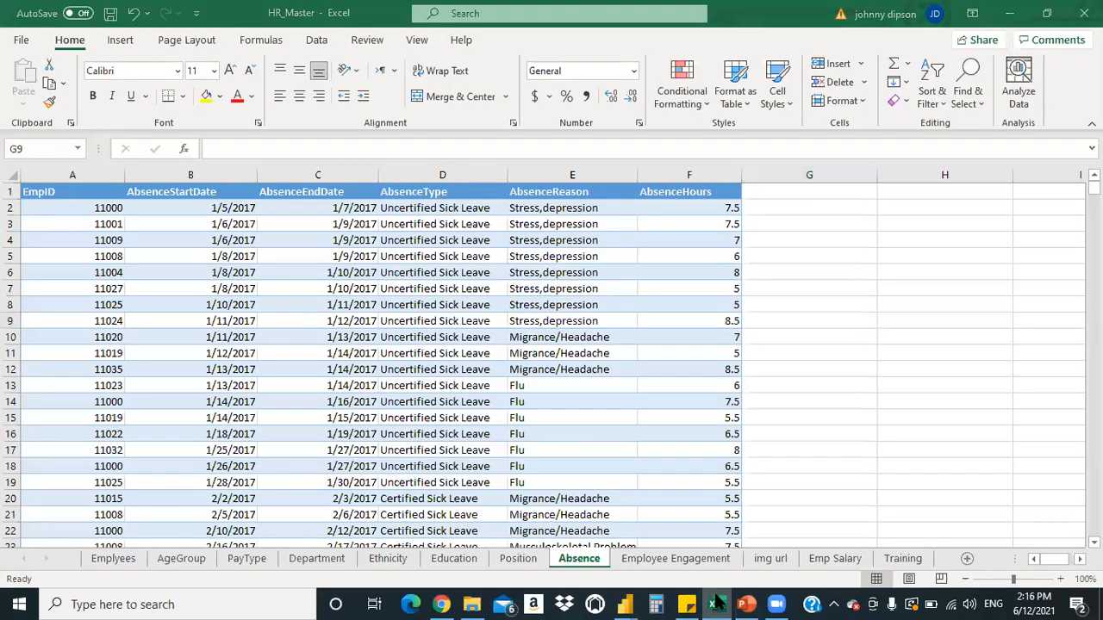
# Inspect the absence dates in cells B11, B12, B6, C8 and B7 of the Absence sheet
pyautogui.click(233, 353)
pyautogui.click(183, 369)
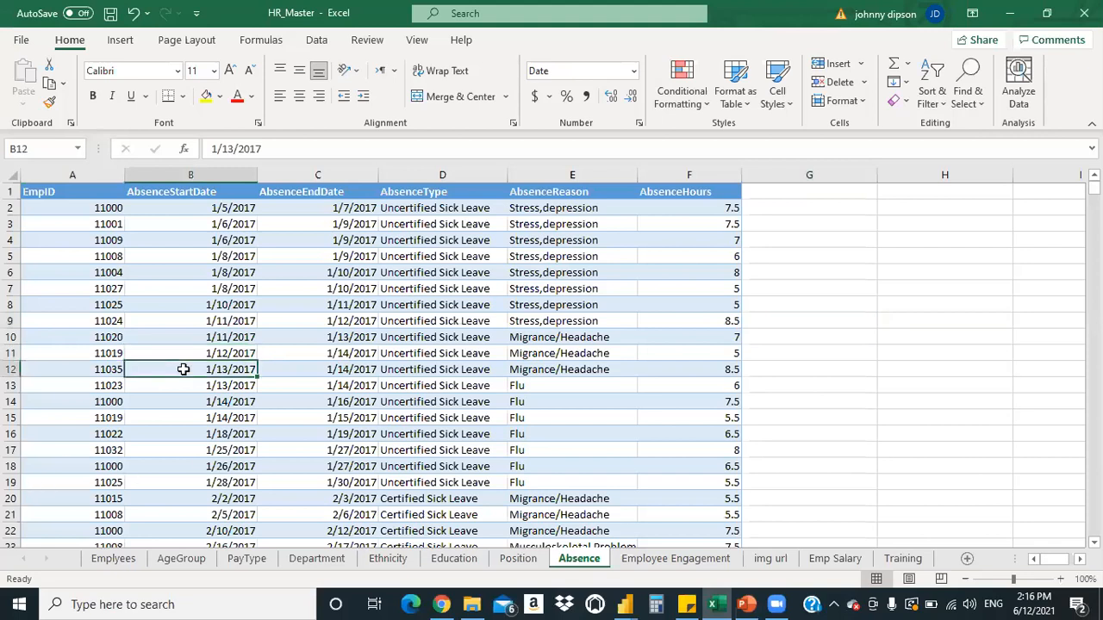
pyautogui.click(171, 353)
pyautogui.click(216, 272)
pyautogui.click(296, 305)
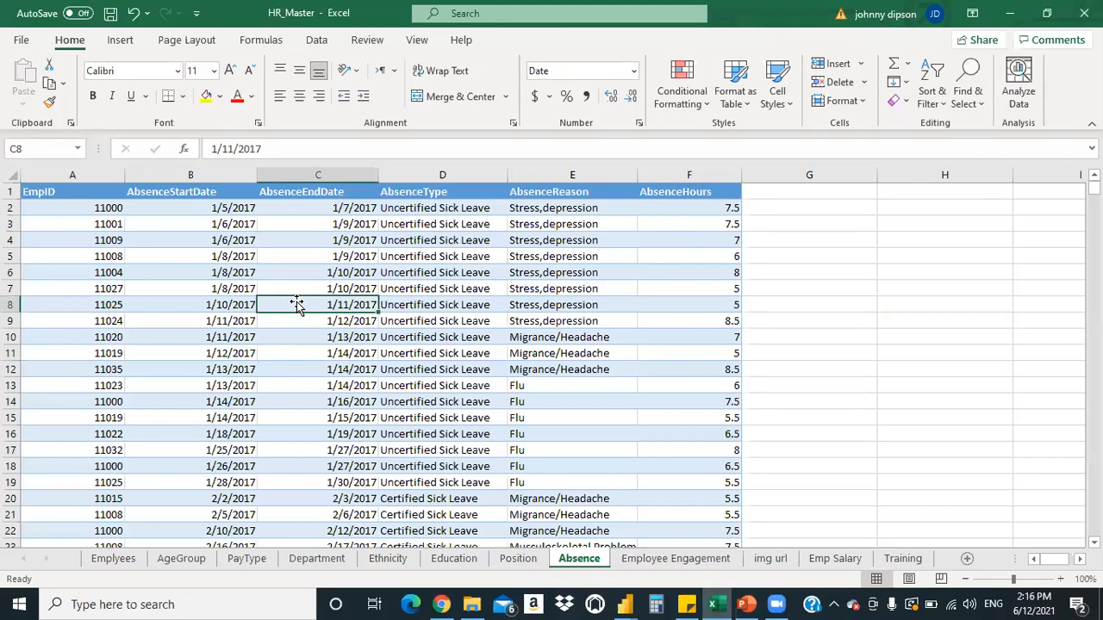
pyautogui.click(197, 288)
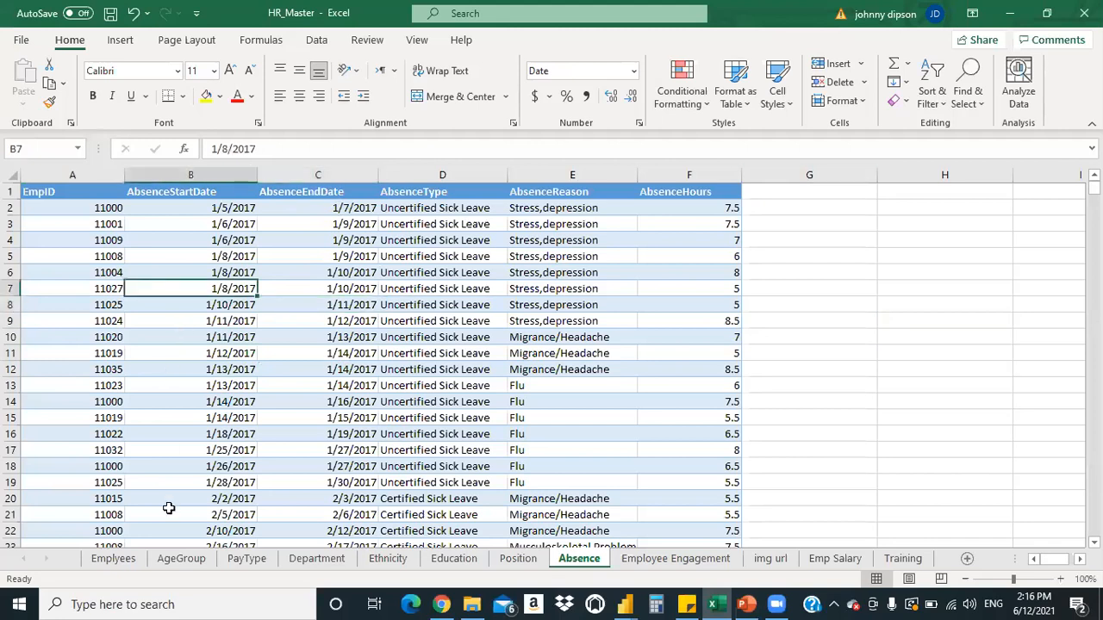
# View the Emplyees, PayType and Department sheets, then minimise Excel
pyautogui.click(113, 559)
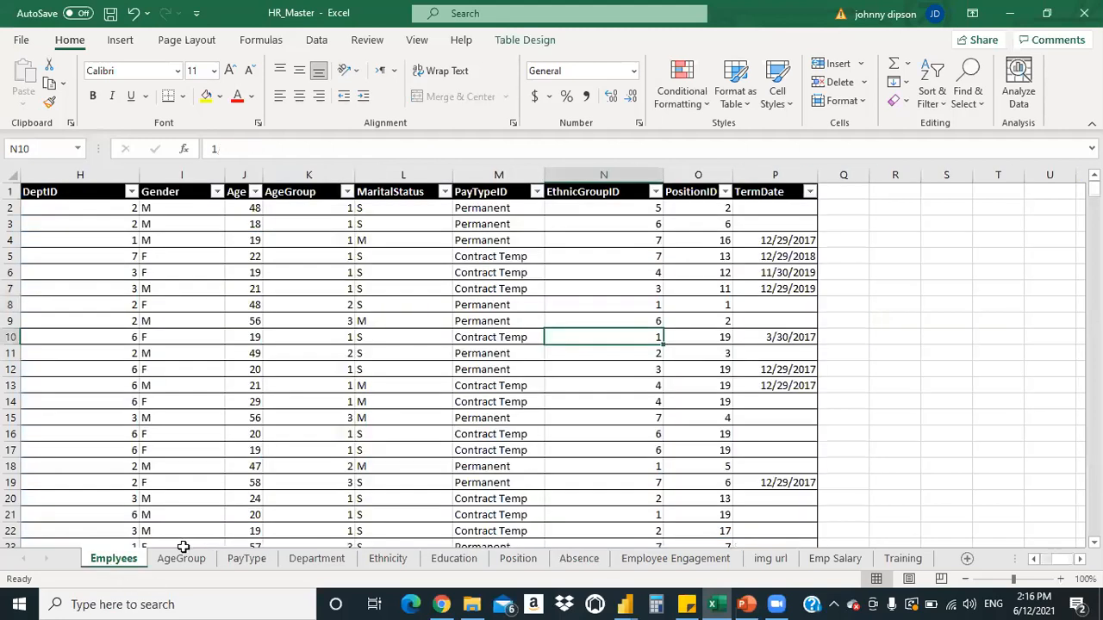
pyautogui.click(257, 559)
pyautogui.click(349, 560)
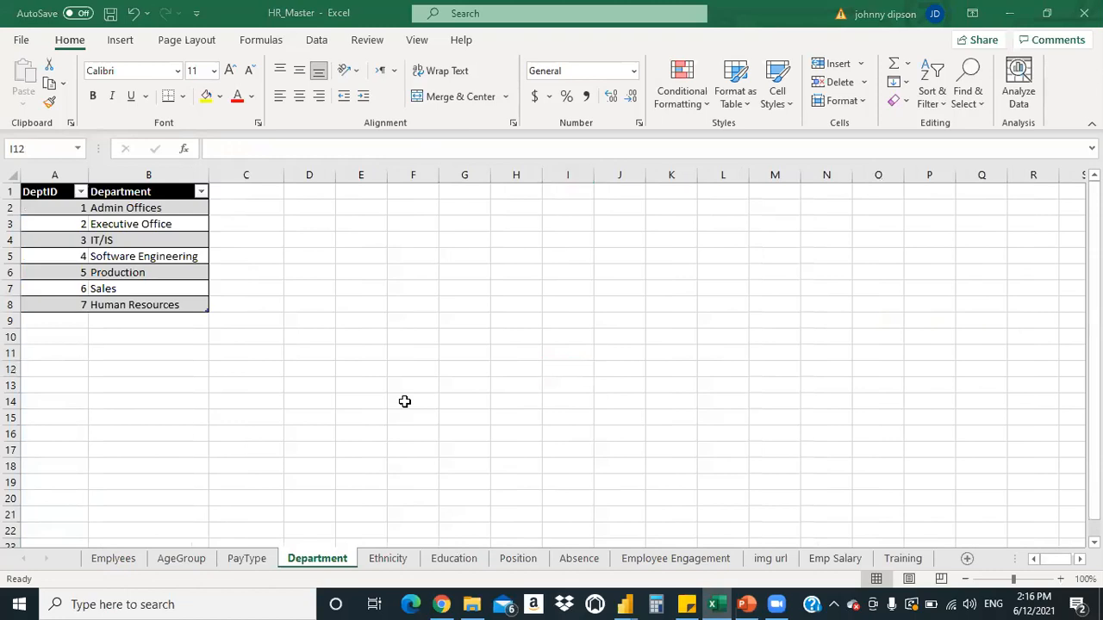
pyautogui.click(1004, 8)
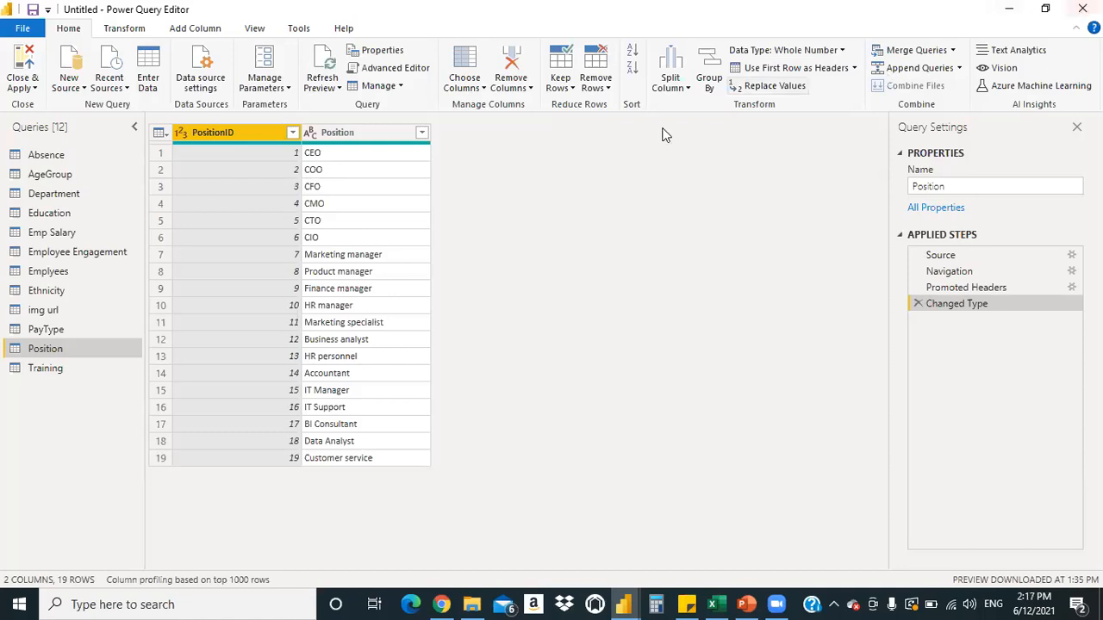
# Copy the entire Position table's data and bring the HR_Master Excel workbook forward
pyautogui.rightClick(386, 212)
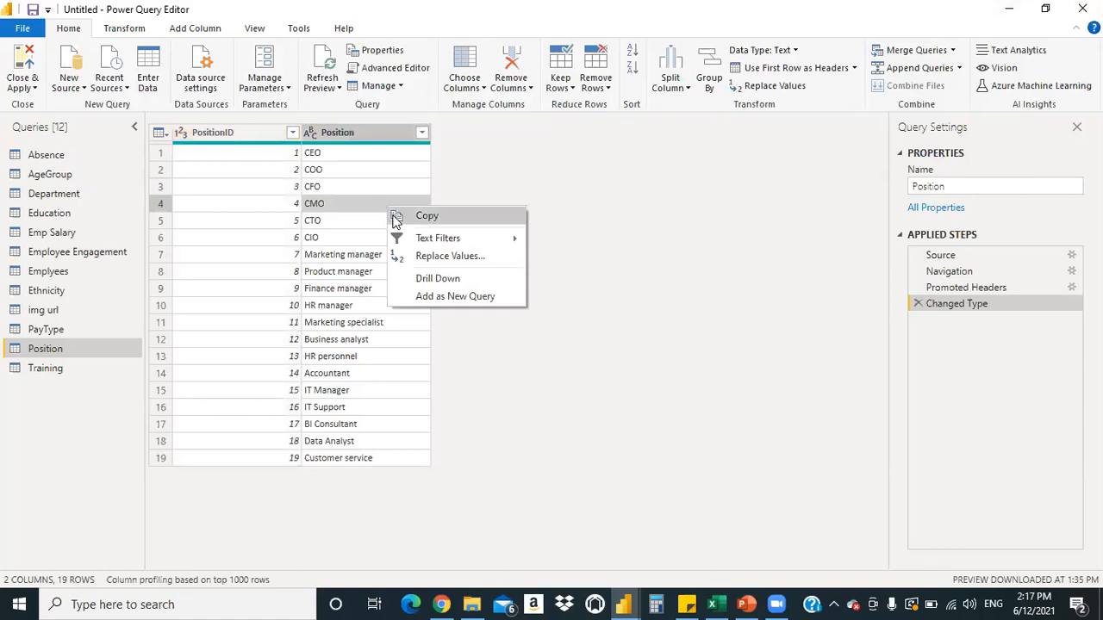
pyautogui.click(357, 256)
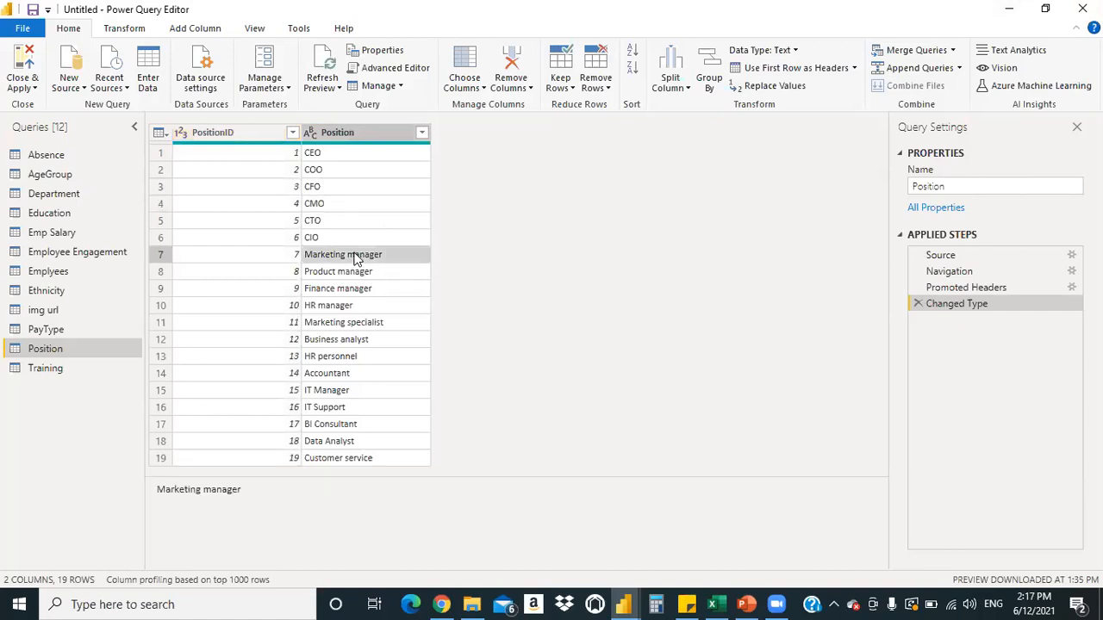
pyautogui.hotkey('ctrl', 'a')
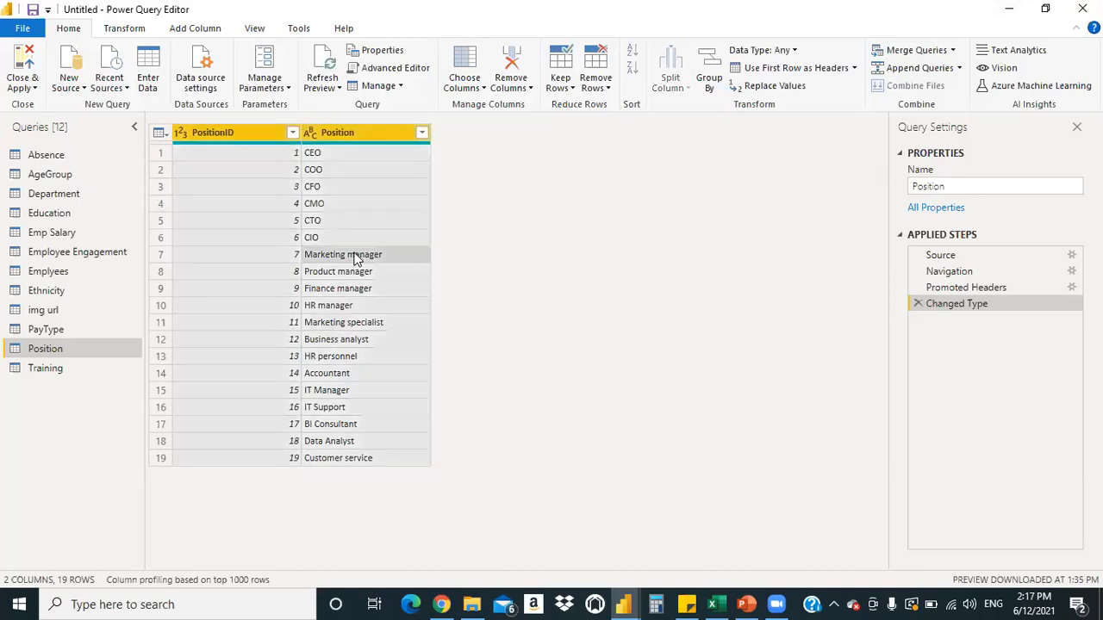
pyautogui.rightClick(355, 255)
pyautogui.click(389, 263)
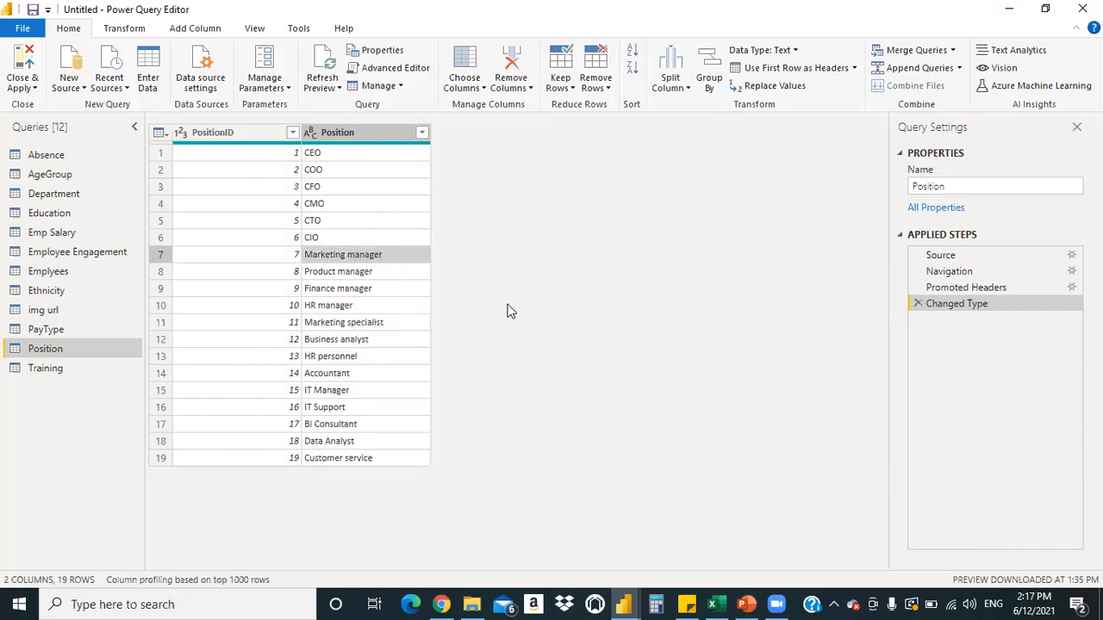
pyautogui.click(713, 604)
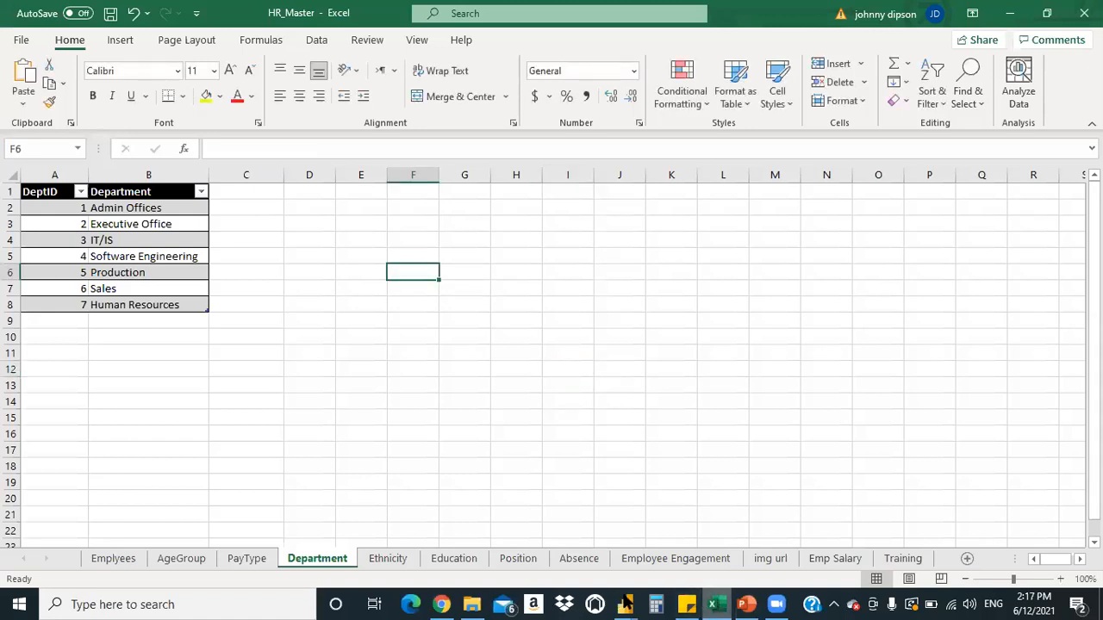
pyautogui.moveTo(713, 604)
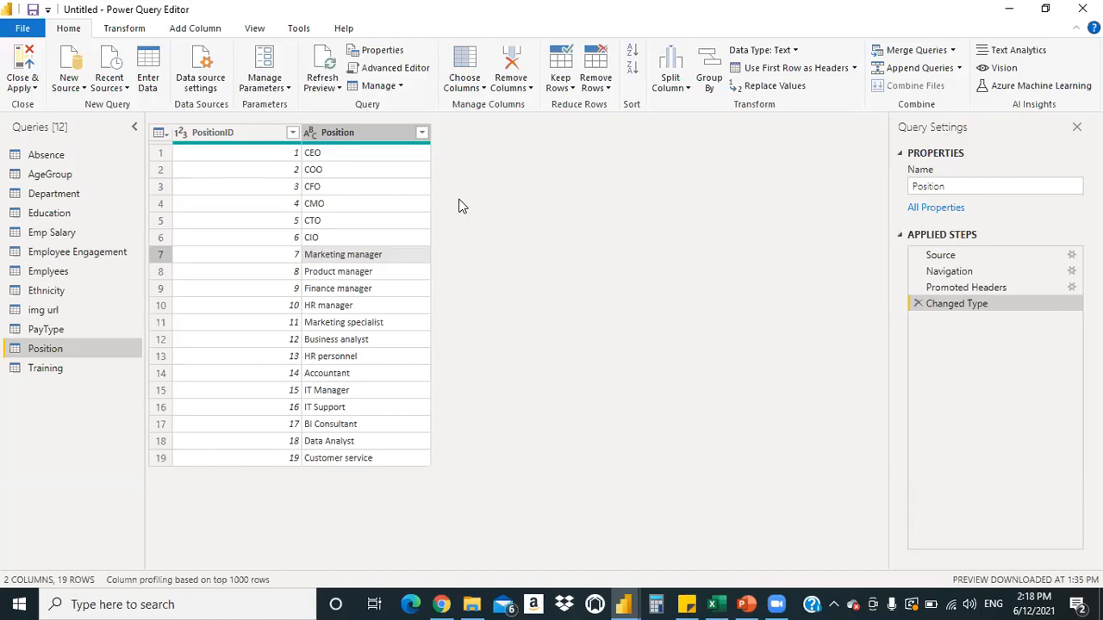
# Select the Training query in the Queries pane to preview its data
pyautogui.click(84, 368)
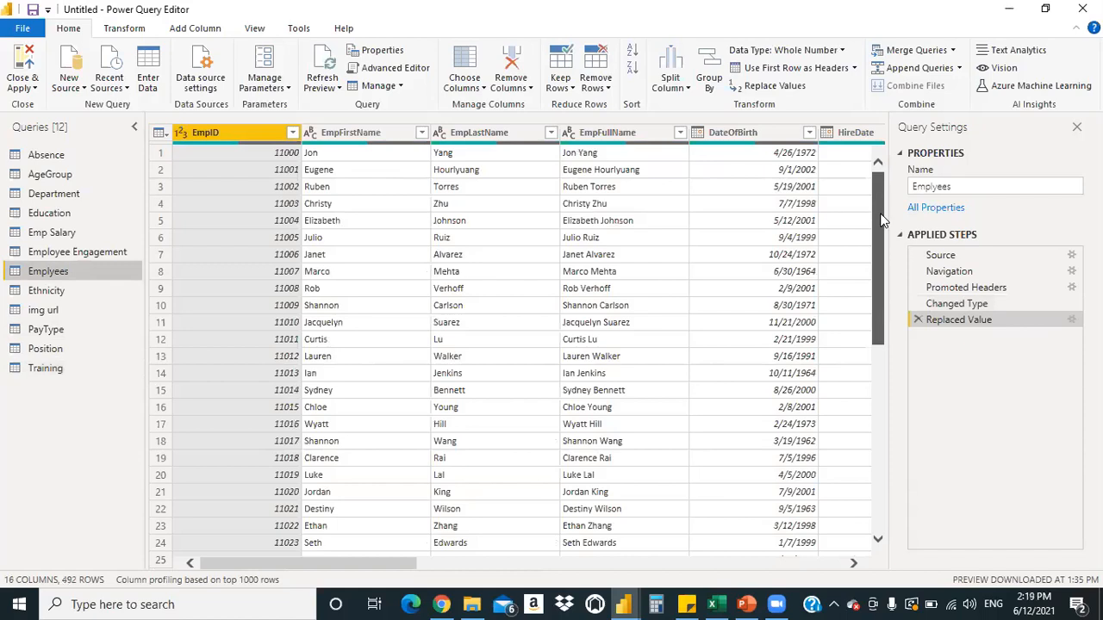
# Scroll through the Emplyees preview, then add a Remove Blank Rows step
pyautogui.scroll(-8, 881, 210)
pyautogui.scroll(-16, 880, 220)
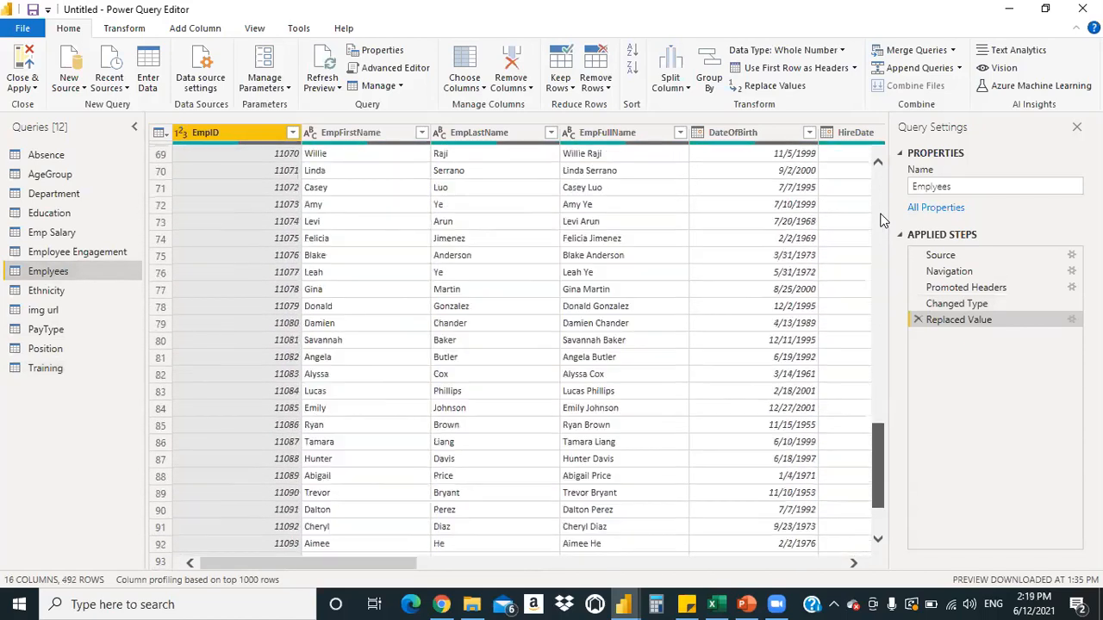
pyautogui.scroll(-20, 880, 220)
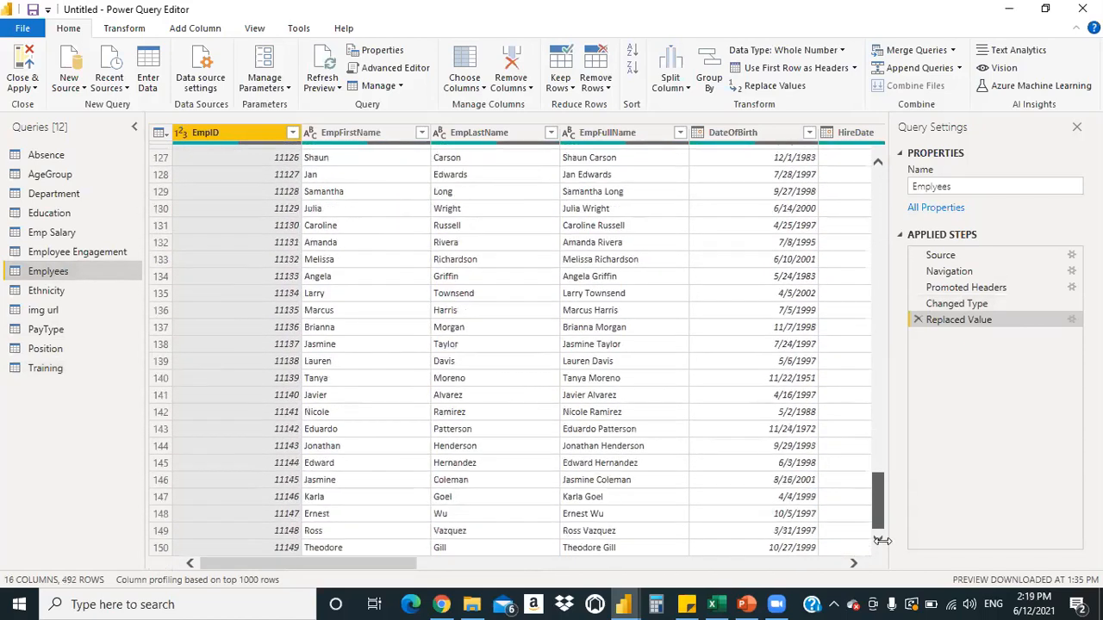
pyautogui.scroll(-4, 880, 540)
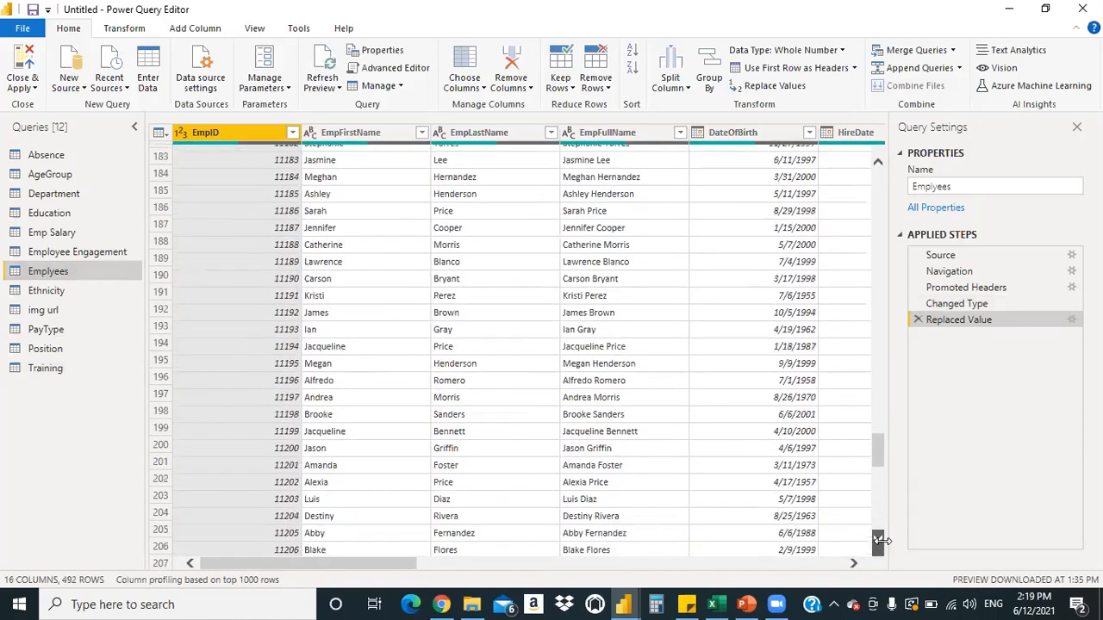
pyautogui.scroll(-2, 881, 541)
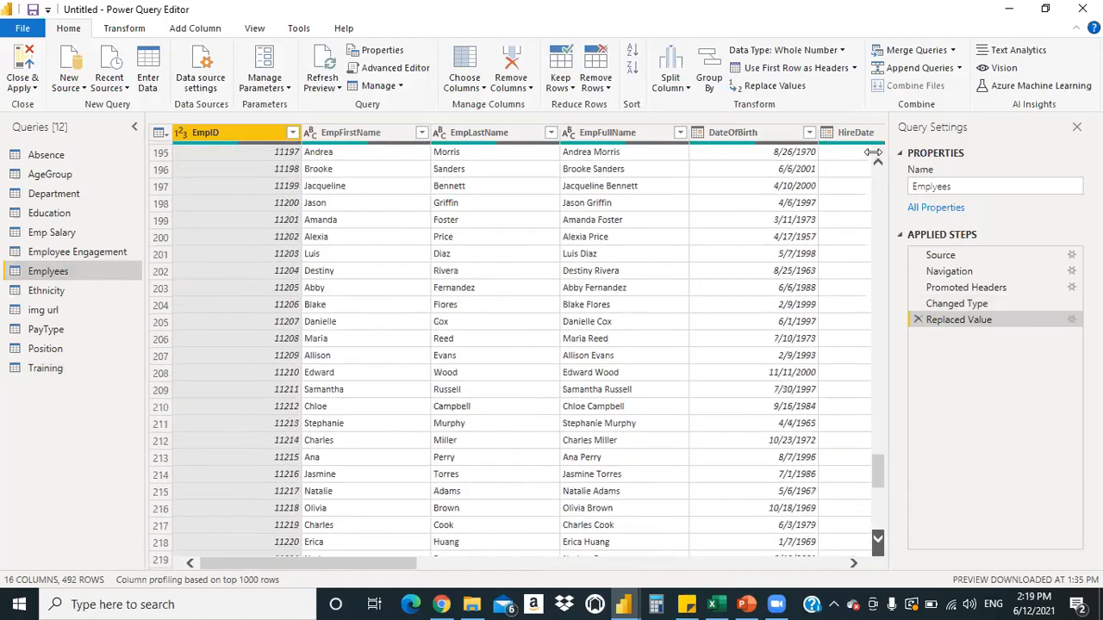
pyautogui.scroll(-2, 875, 160)
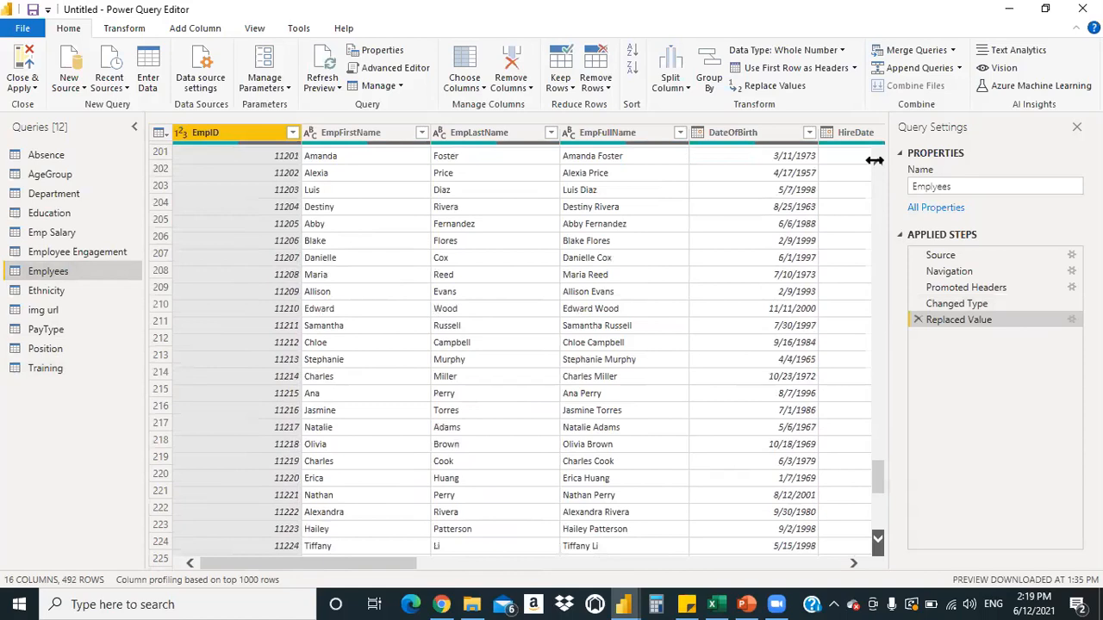
pyautogui.scroll(-2, 742, 144)
pyautogui.scroll(-17, 569, 144)
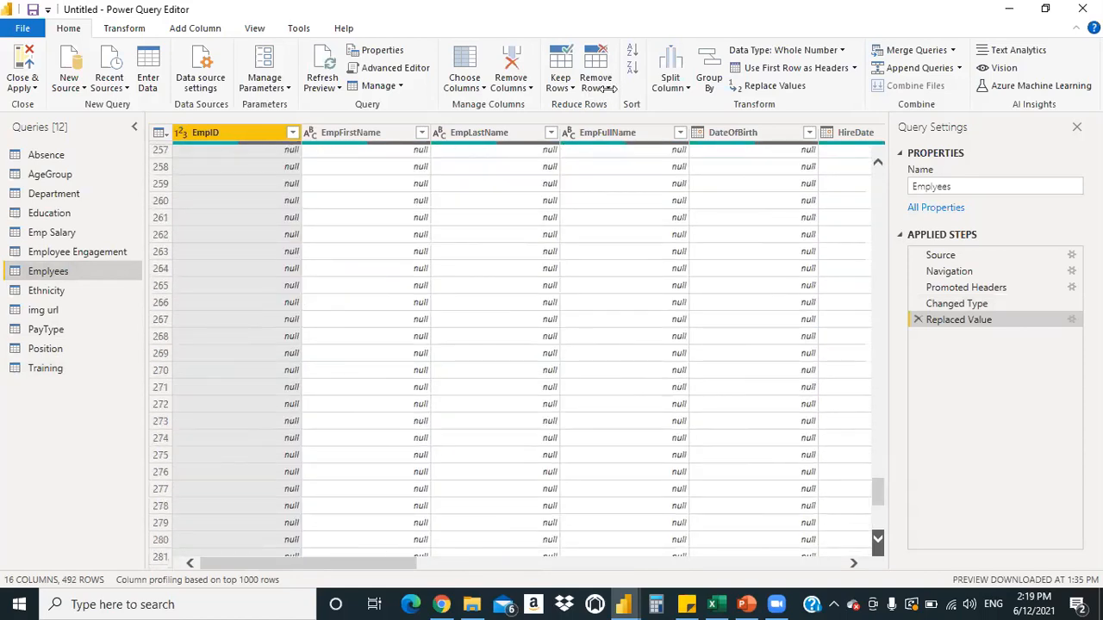
pyautogui.scroll(3, 638, 169)
pyautogui.click(596, 82)
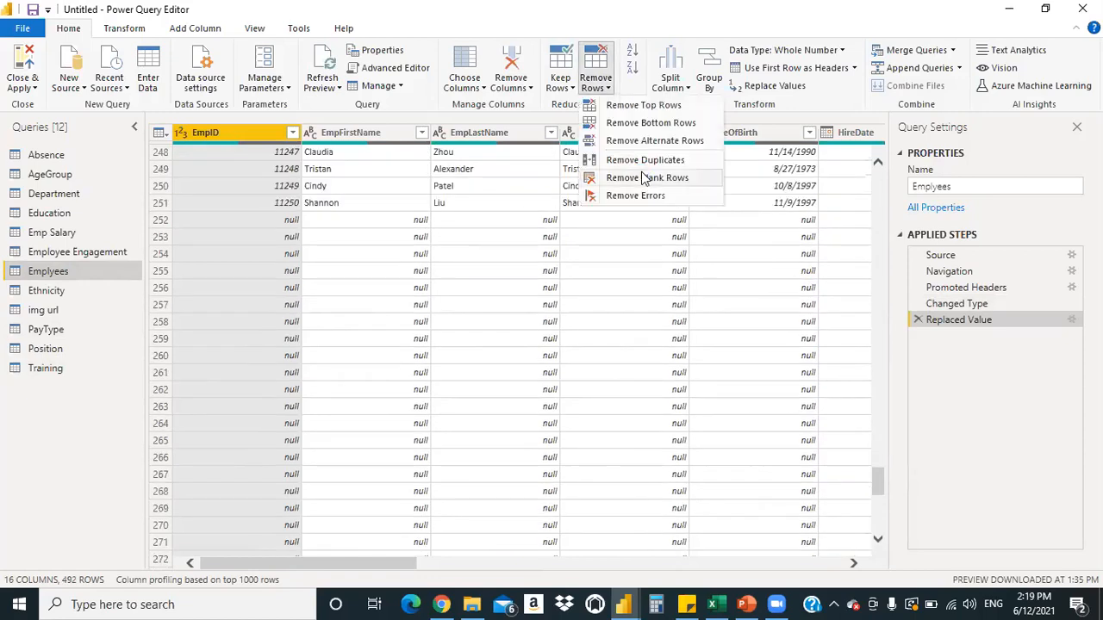
pyautogui.click(642, 177)
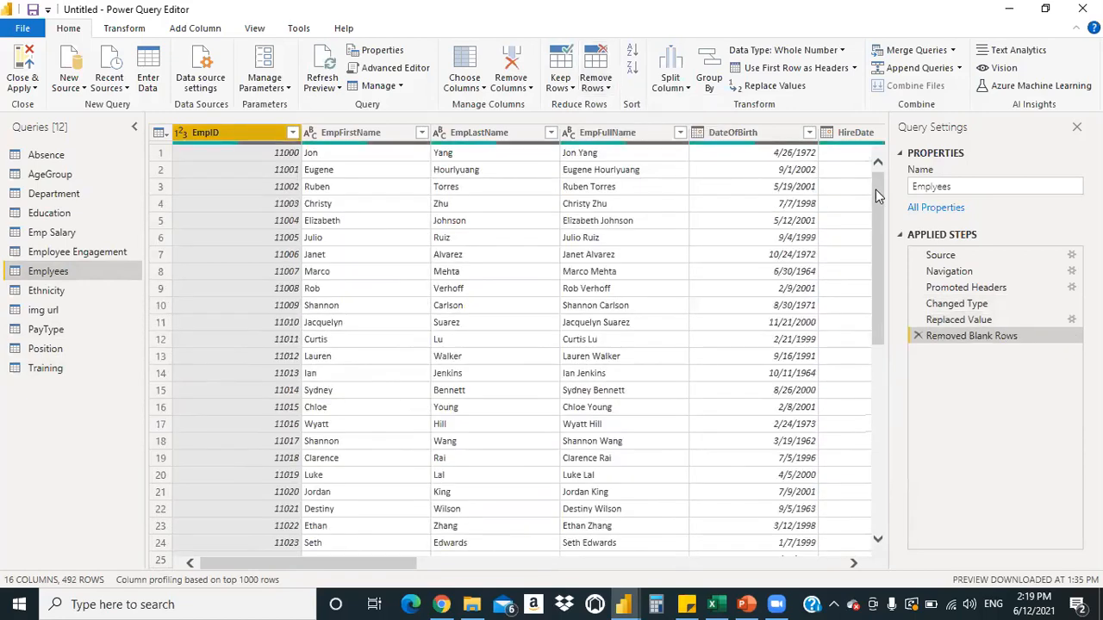
# Select all columns and remove blank rows again, creating Removed Blank Rows1
pyautogui.scroll(-16, 874, 202)
pyautogui.scroll(-20, 876, 539)
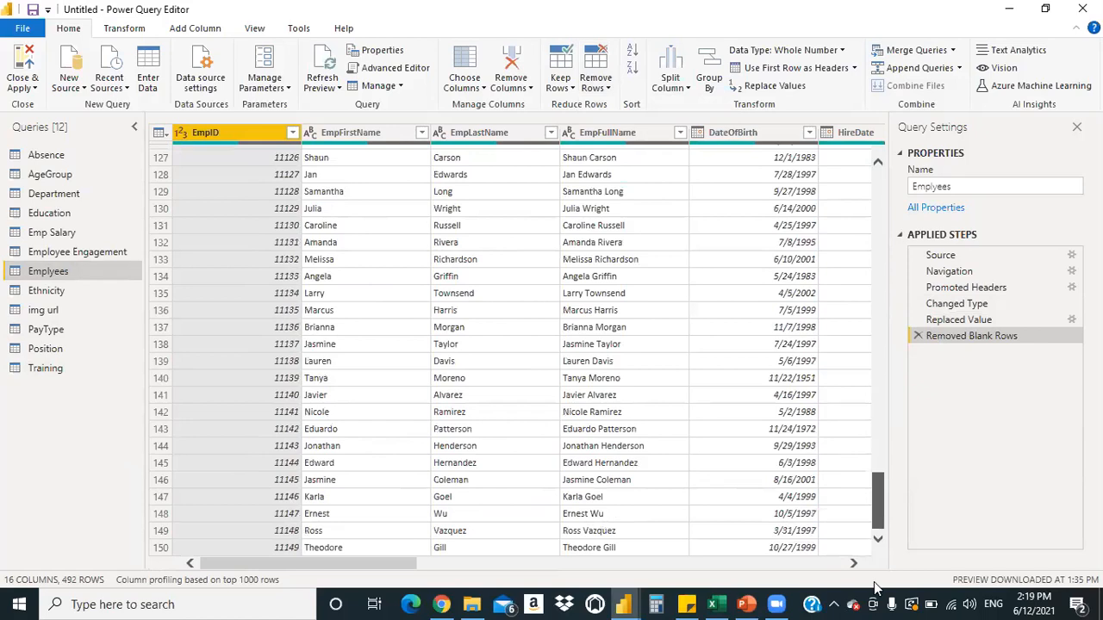
pyautogui.scroll(-20, 880, 541)
pyautogui.scroll(-2, 880, 543)
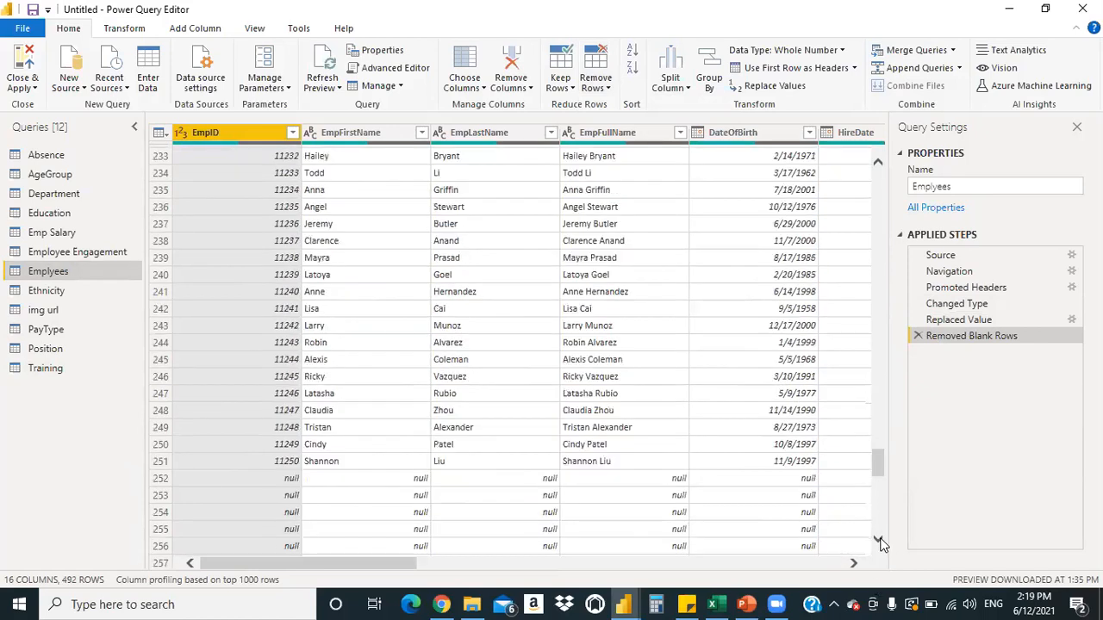
pyautogui.scroll(-3, 349, 332)
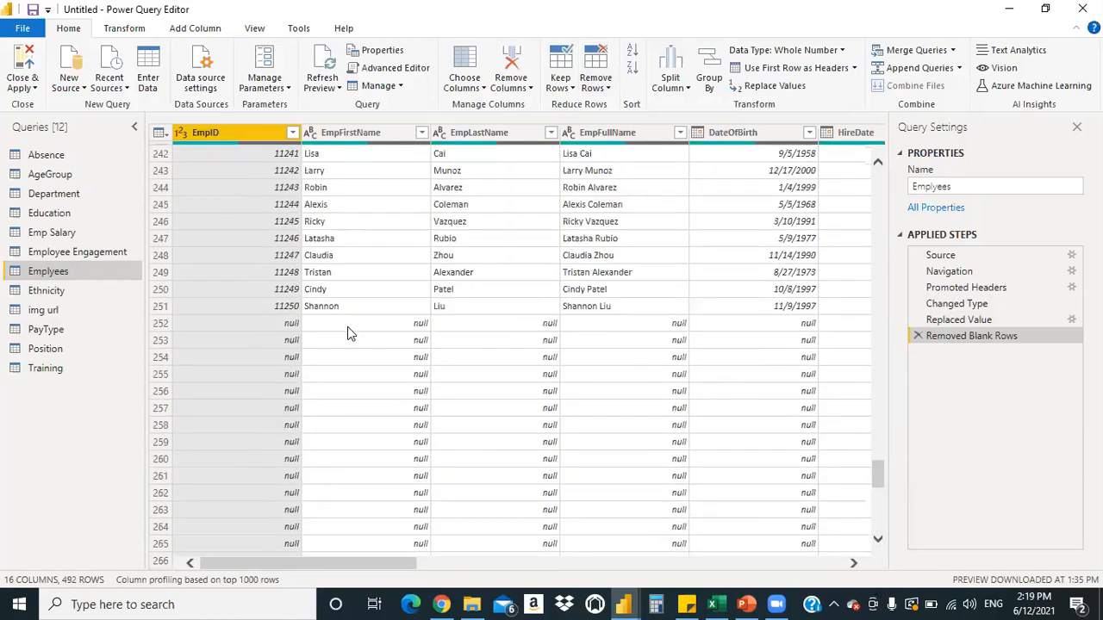
pyautogui.click(347, 326)
pyautogui.hotkey('ctrl', 'a')
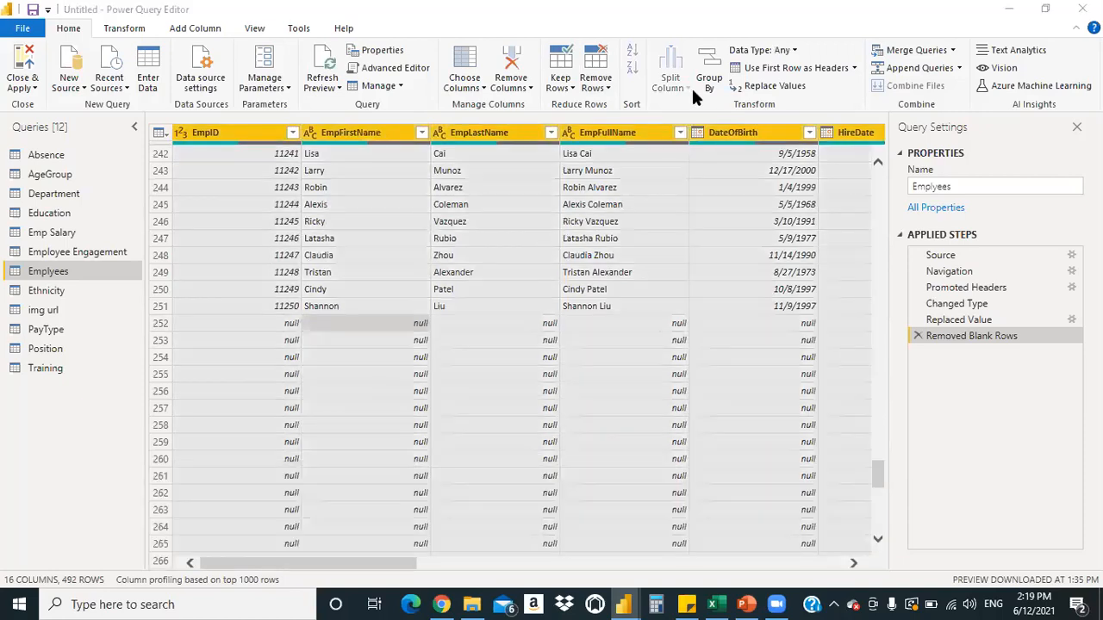
pyautogui.click(608, 88)
pyautogui.click(633, 178)
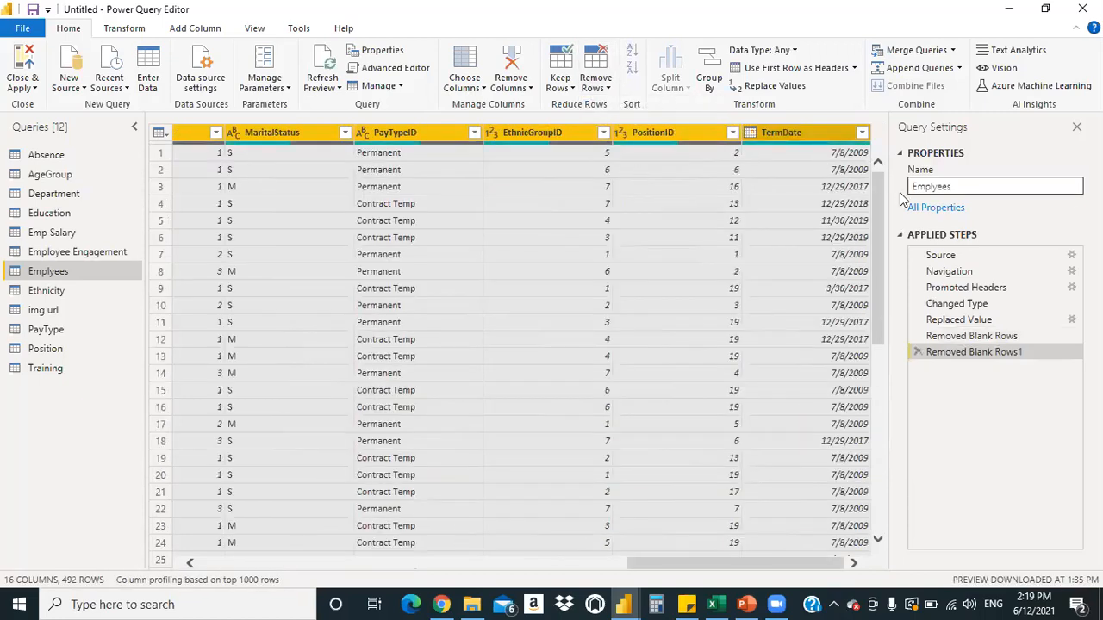
# From the EthnicGroupID column, remove rows containing errors
pyautogui.scroll(-4, 874, 208)
pyautogui.moveTo(873, 208); pyautogui.dragTo(875, 542)
pyautogui.click(877, 544)
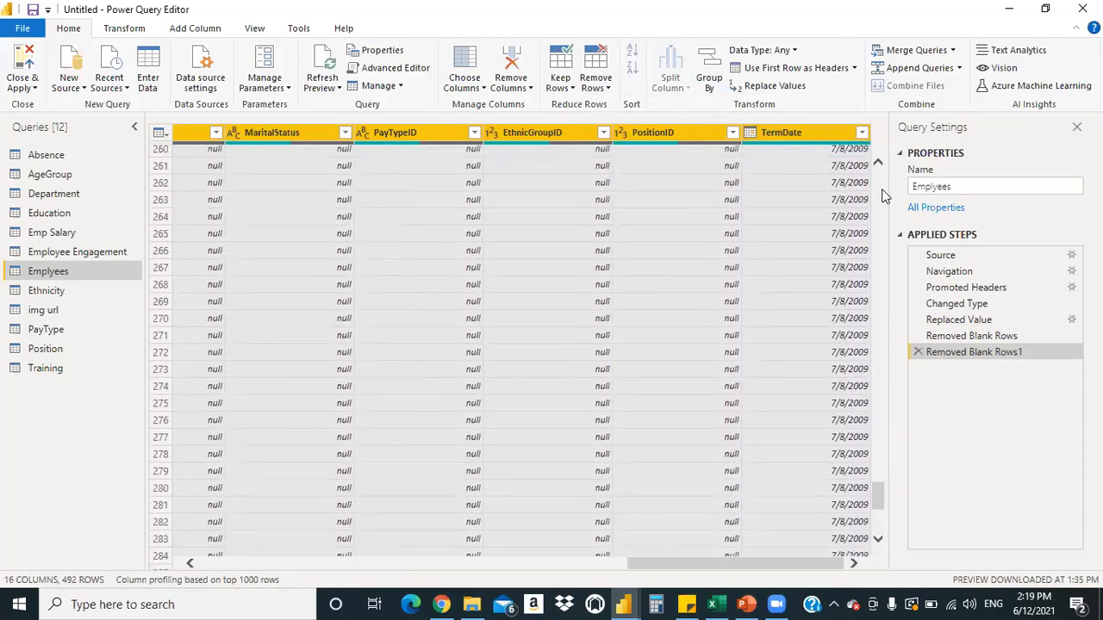
pyautogui.scroll(7, 882, 196)
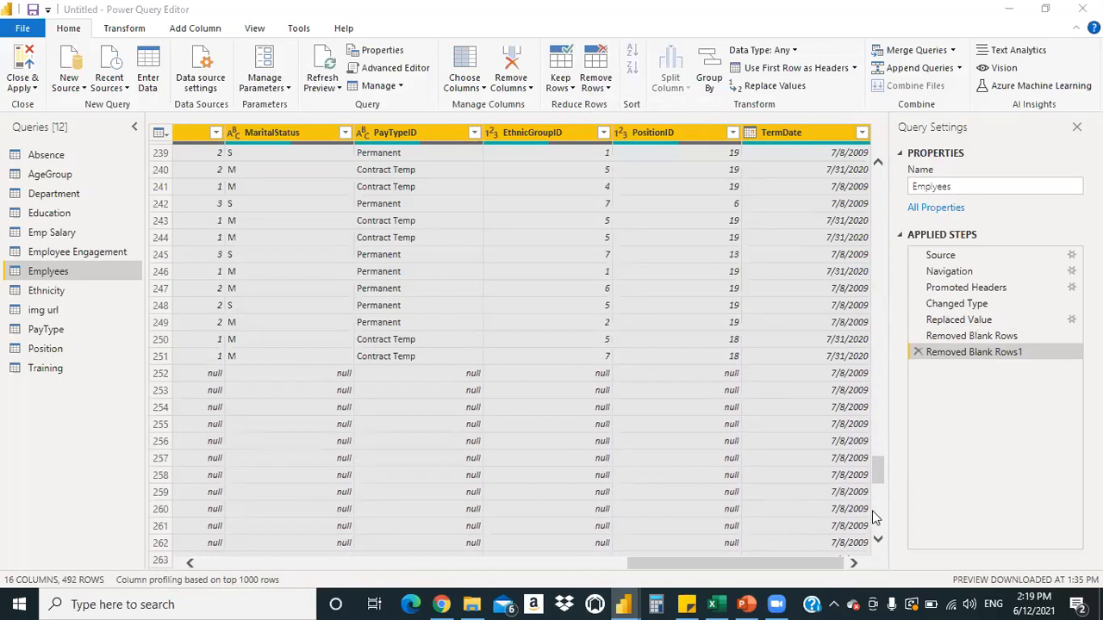
pyautogui.moveTo(878, 480); pyautogui.dragTo(875, 293)
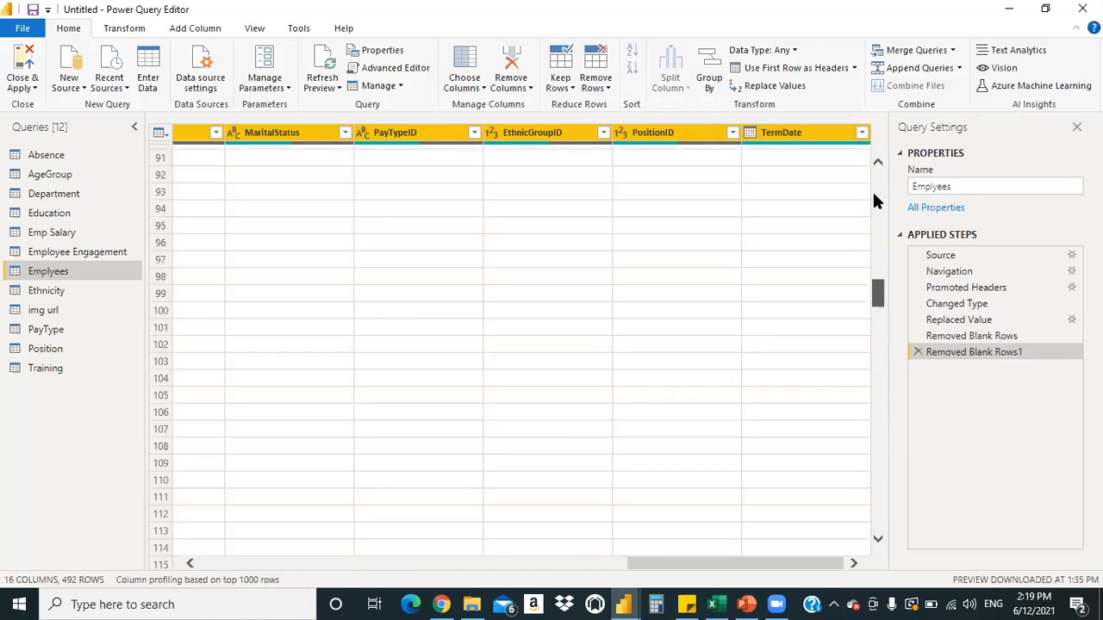
pyautogui.scroll(20, 603, 152)
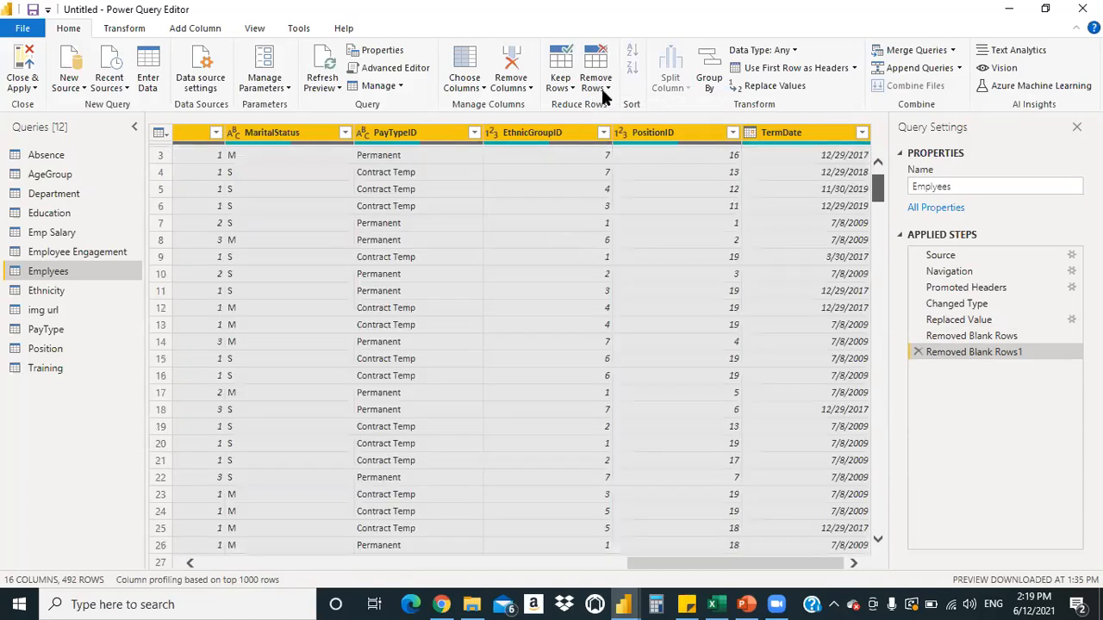
pyautogui.click(547, 237)
pyautogui.click(607, 89)
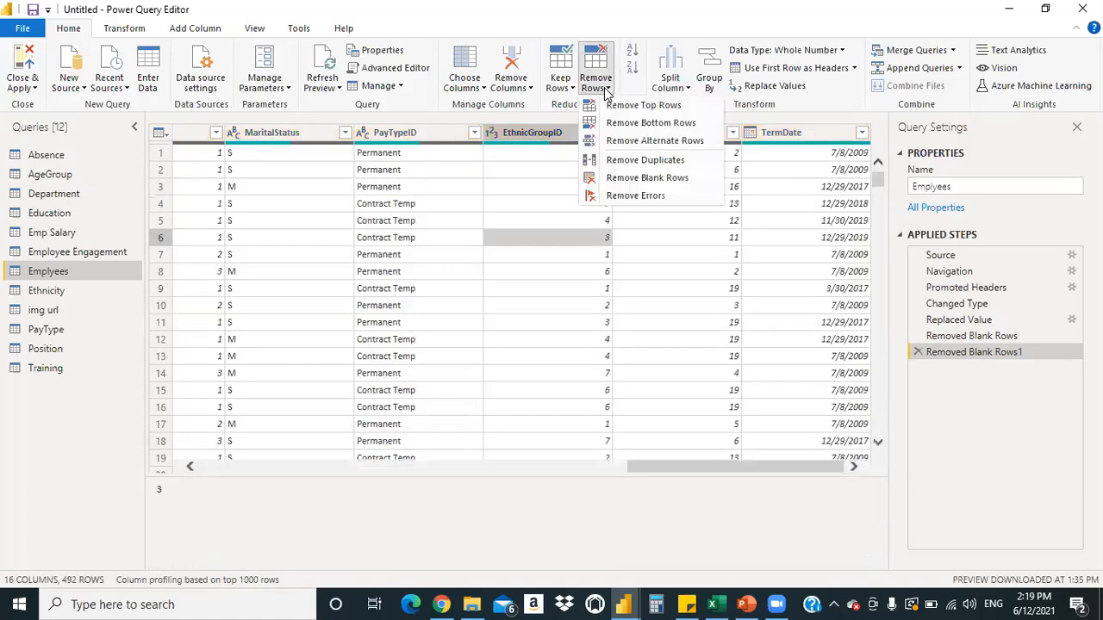
pyautogui.click(641, 196)
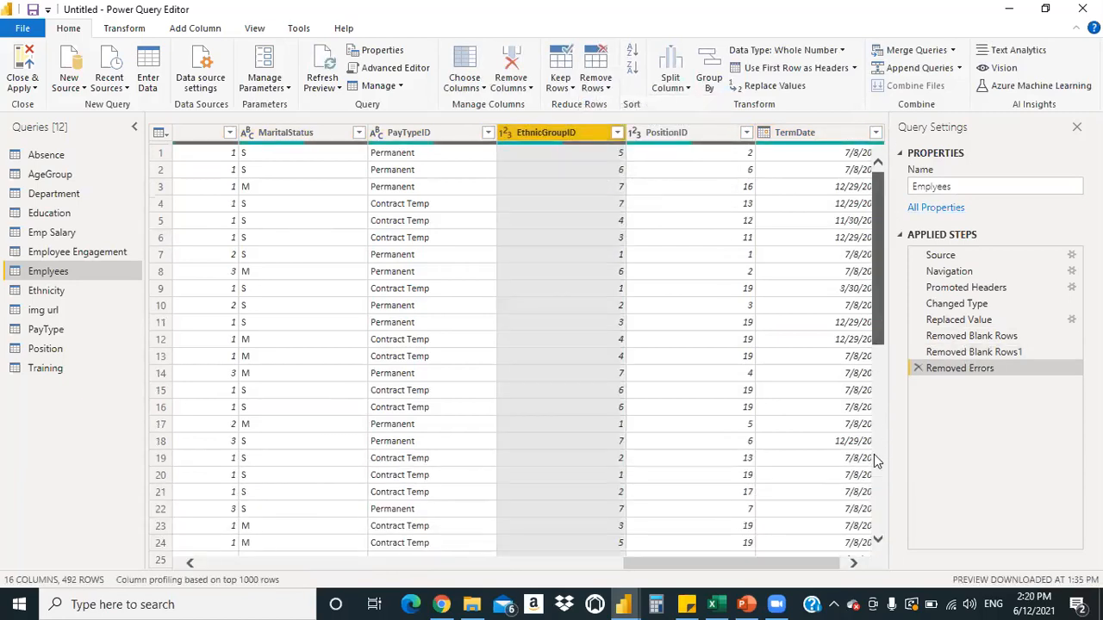
# Scroll the Emplyees preview down to where rows turn null after row 251
pyautogui.scroll(-20, 874, 454)
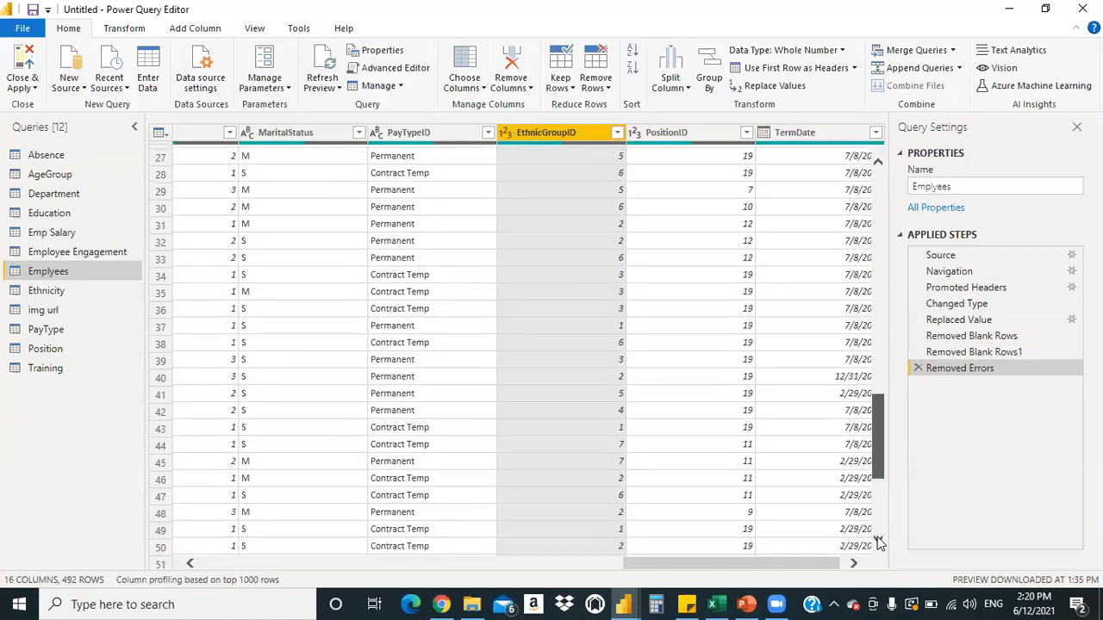
pyautogui.scroll(-20, 872, 388)
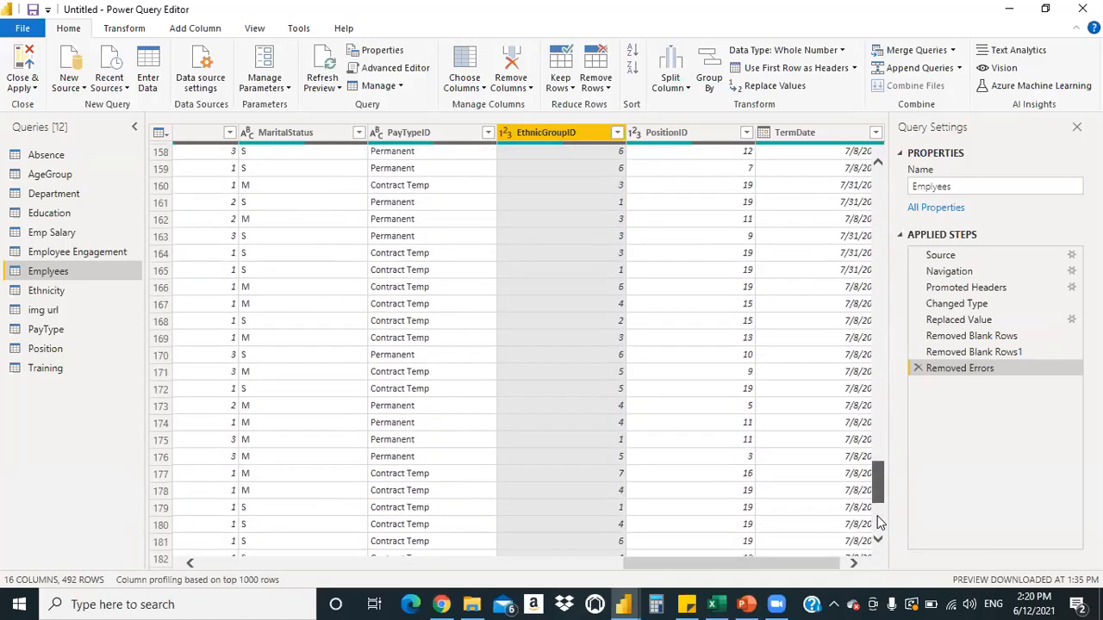
pyautogui.scroll(-17, 877, 517)
pyautogui.moveTo(877, 462); pyautogui.dragTo(882, 423)
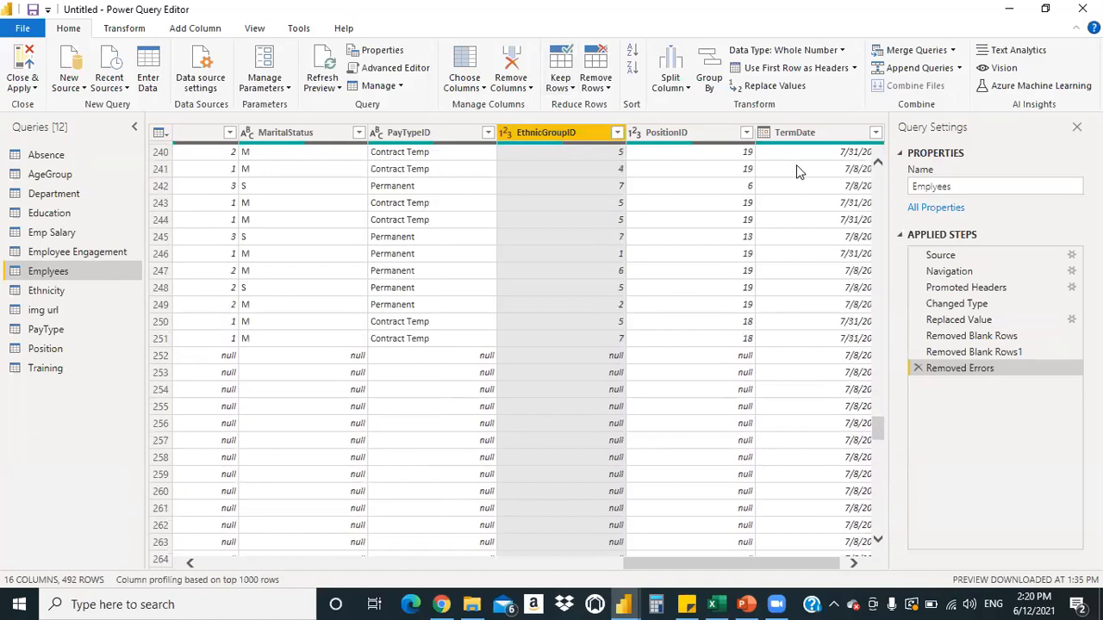
# Open the Remove Bottom Rows prompt, then cancel it without removing anything
pyautogui.click(605, 91)
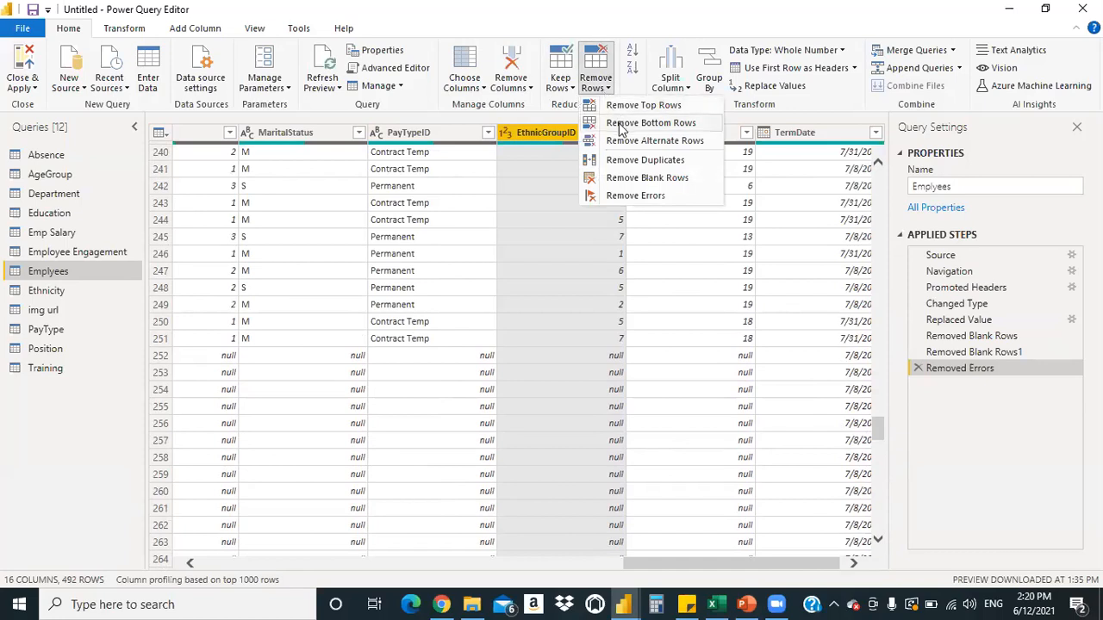
pyautogui.click(620, 127)
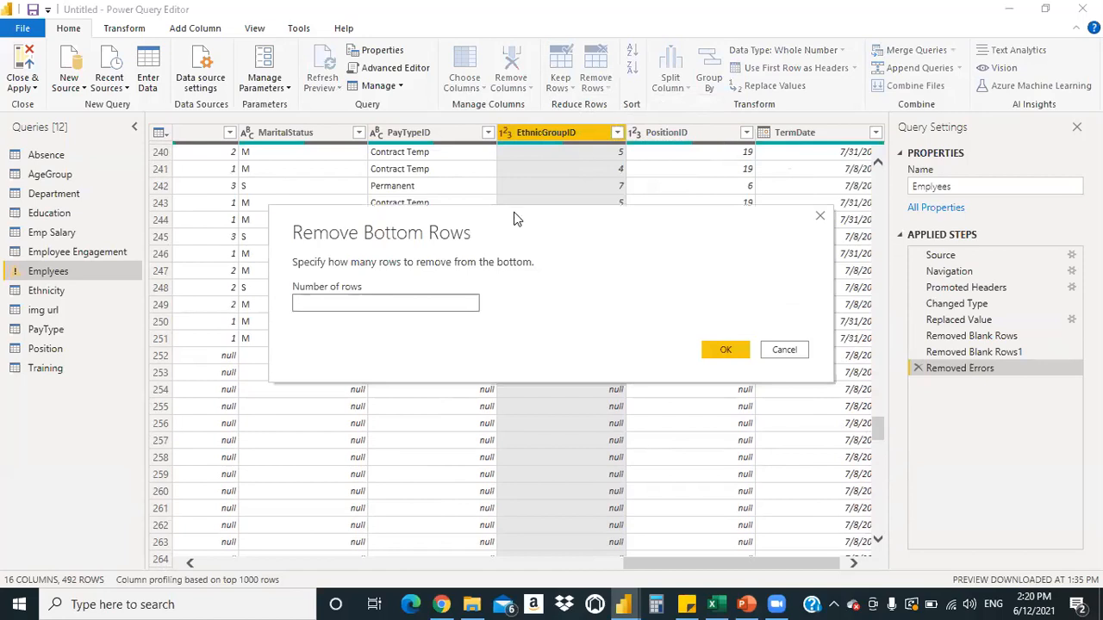
pyautogui.moveTo(514, 218); pyautogui.dragTo(728, 129)
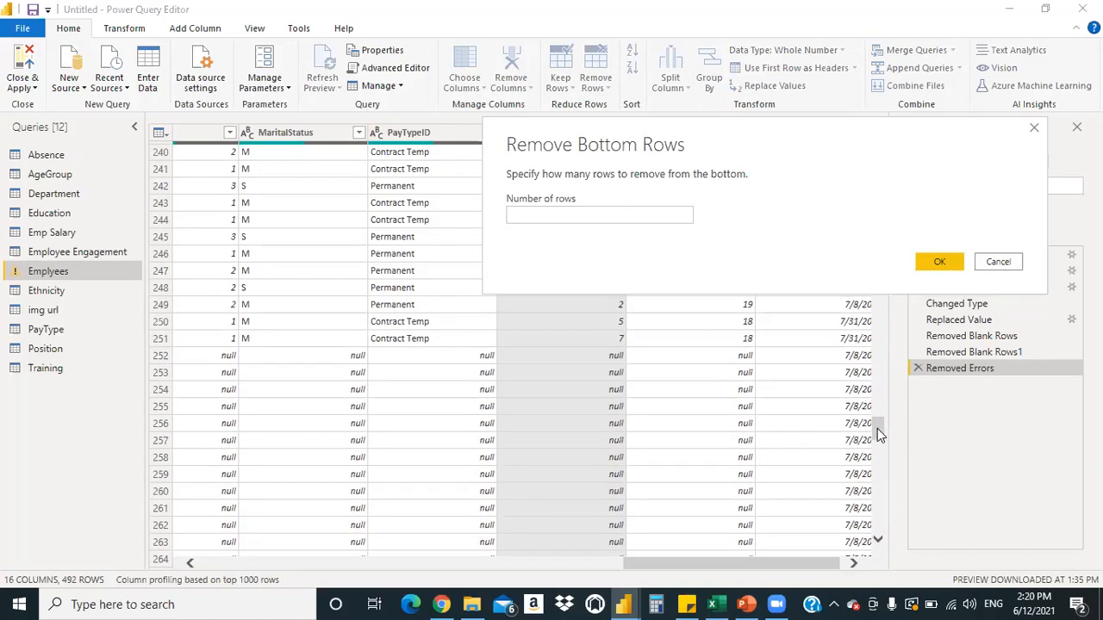
pyautogui.click(998, 261)
pyautogui.moveTo(877, 427); pyautogui.dragTo(877, 534)
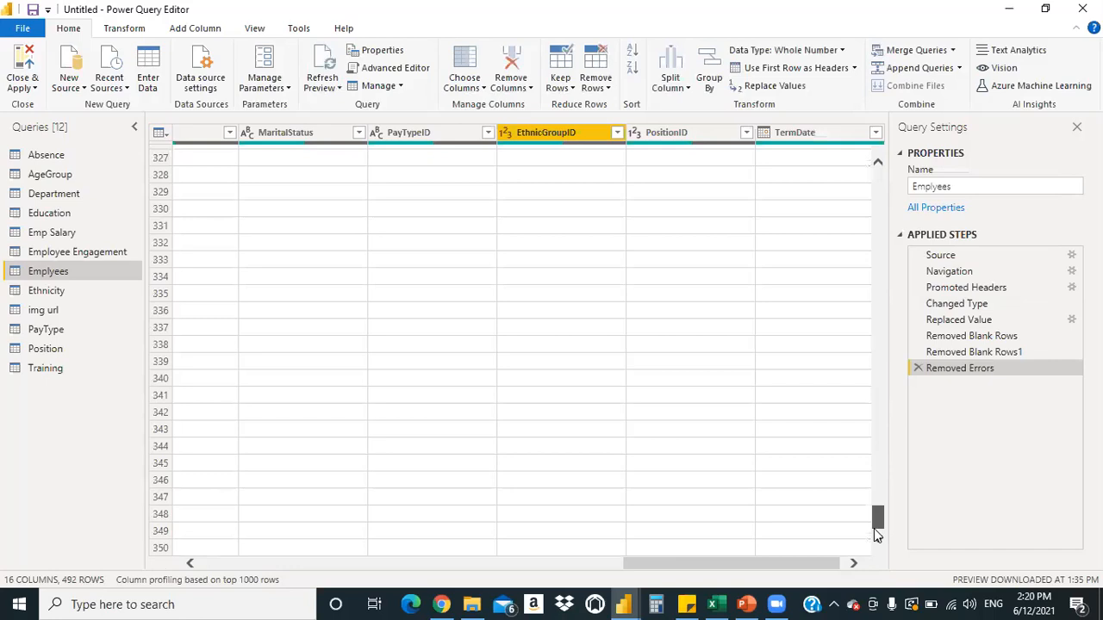
pyautogui.moveTo(879, 463); pyautogui.dragTo(878, 532)
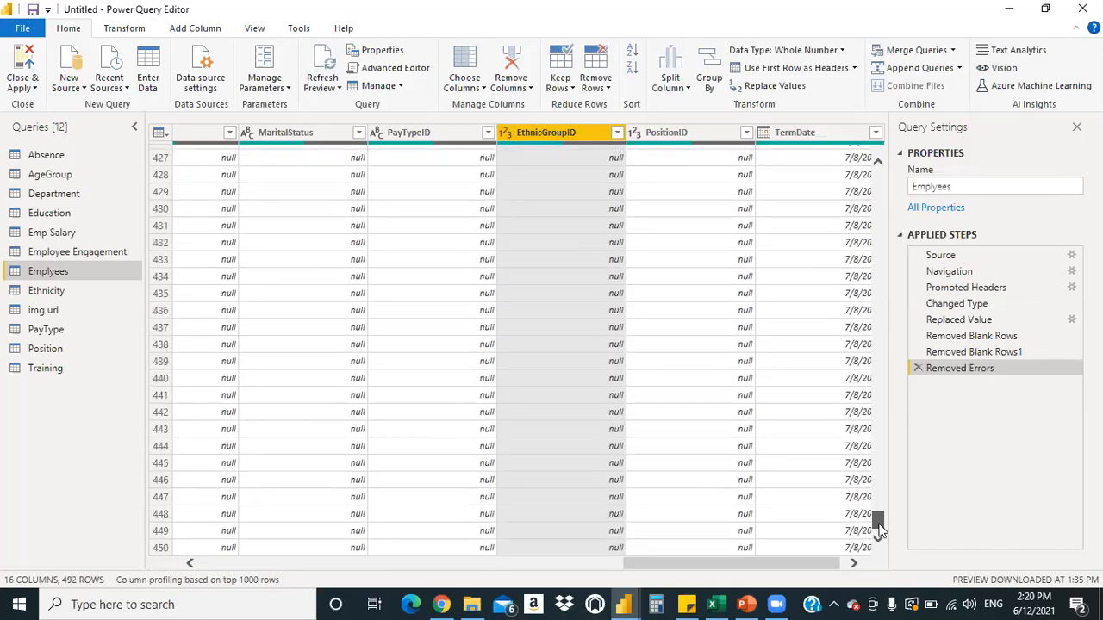
# In Excel's Emplyees sheet, check that the EthnicGroupID and column P data stop at row 252
pyautogui.click(715, 604)
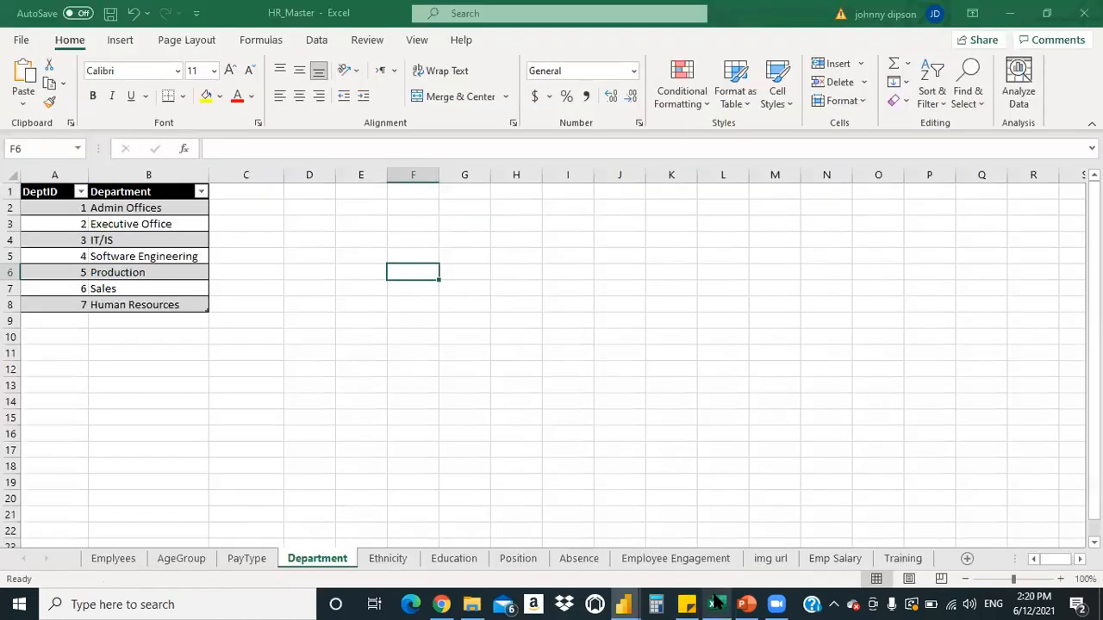
pyautogui.click(138, 560)
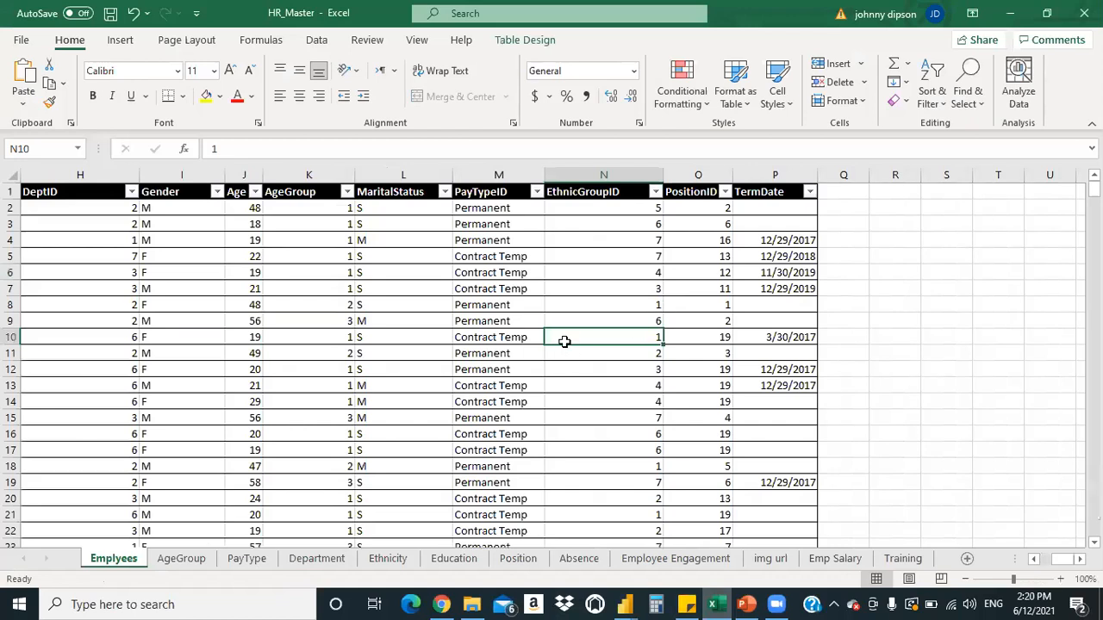
pyautogui.hotkey('ctrl', 'space')
pyautogui.hotkey('shift', 'Down')
pyautogui.hotkey('shift', 'Down')
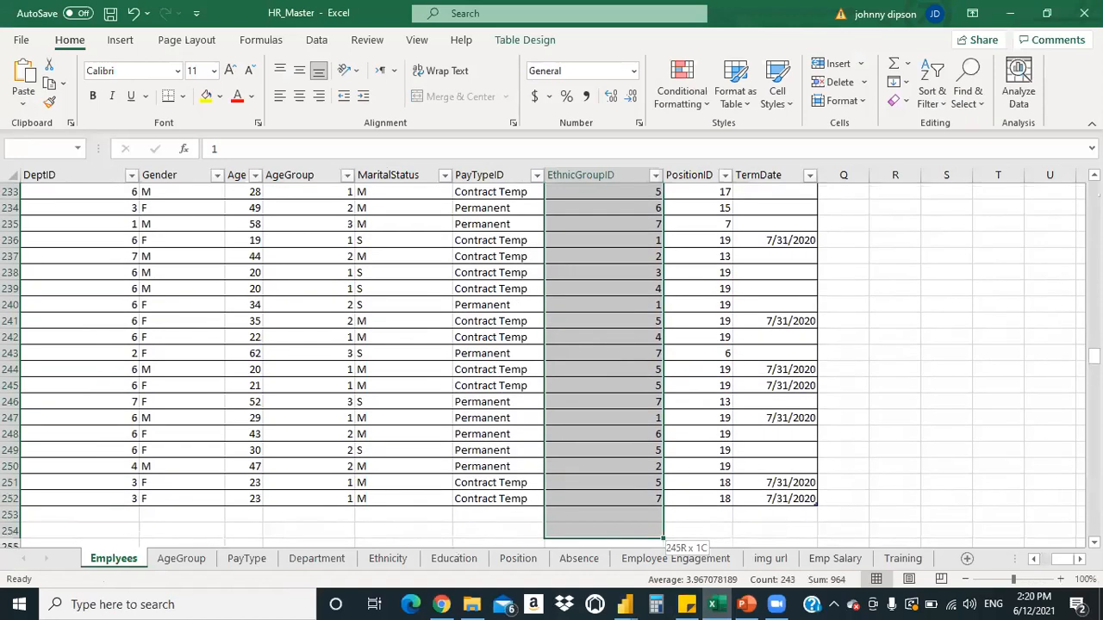
pyautogui.hotkey('shift', 'Up')
pyautogui.hotkey('shift', 'Up')
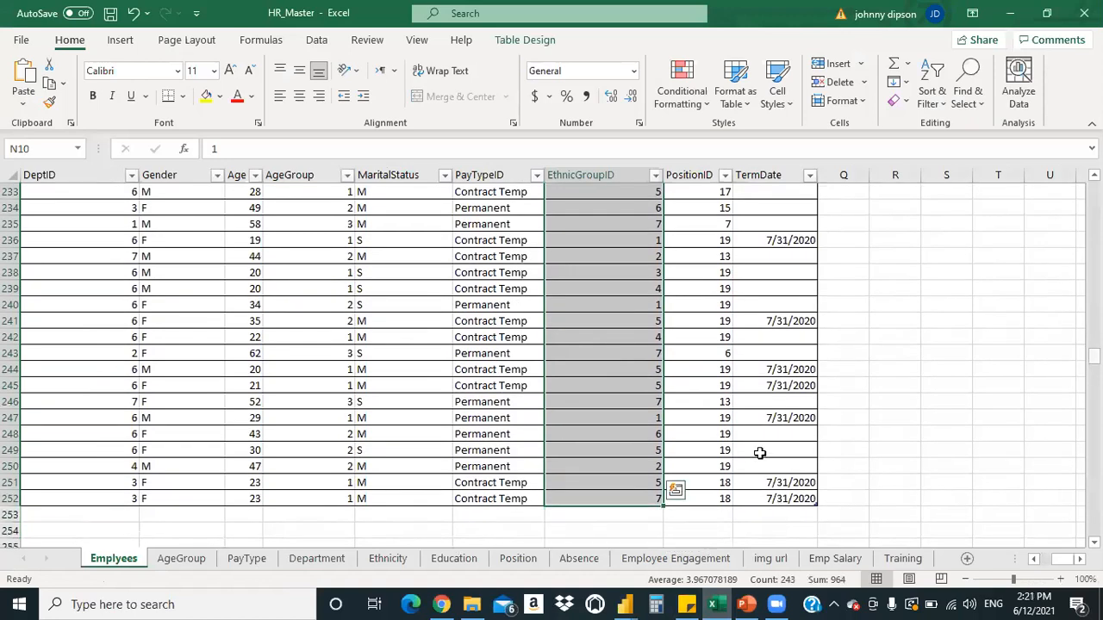
pyautogui.scroll(-20, 760, 453)
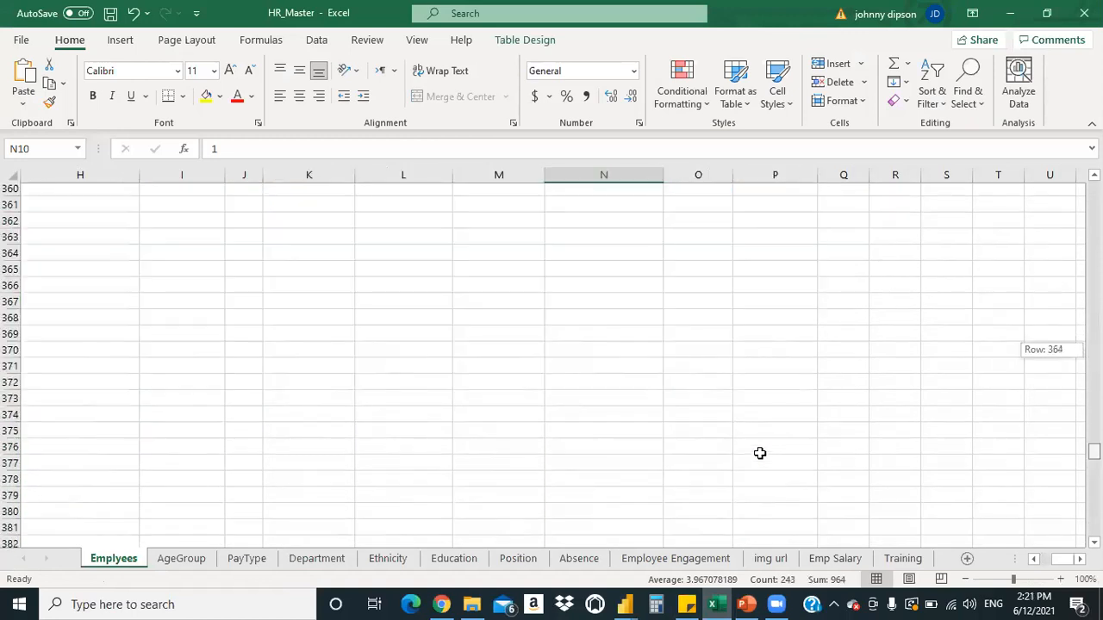
pyautogui.click(760, 454)
pyautogui.hotkey('ctrl', 'shift', 'Down')
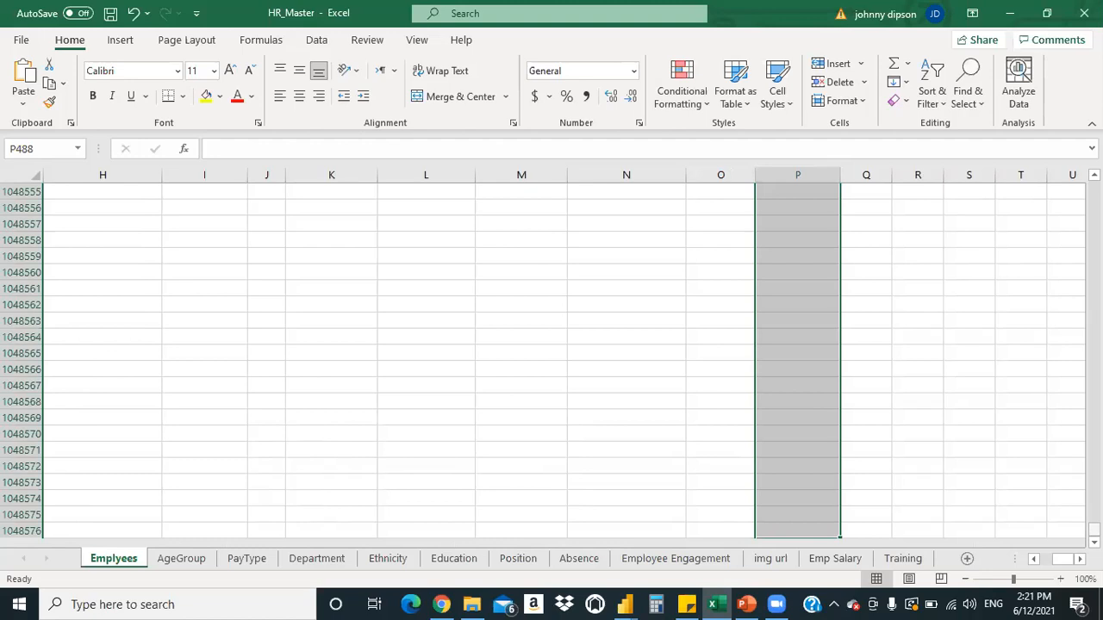
pyautogui.moveTo(1095, 530); pyautogui.dragTo(1094, 214)
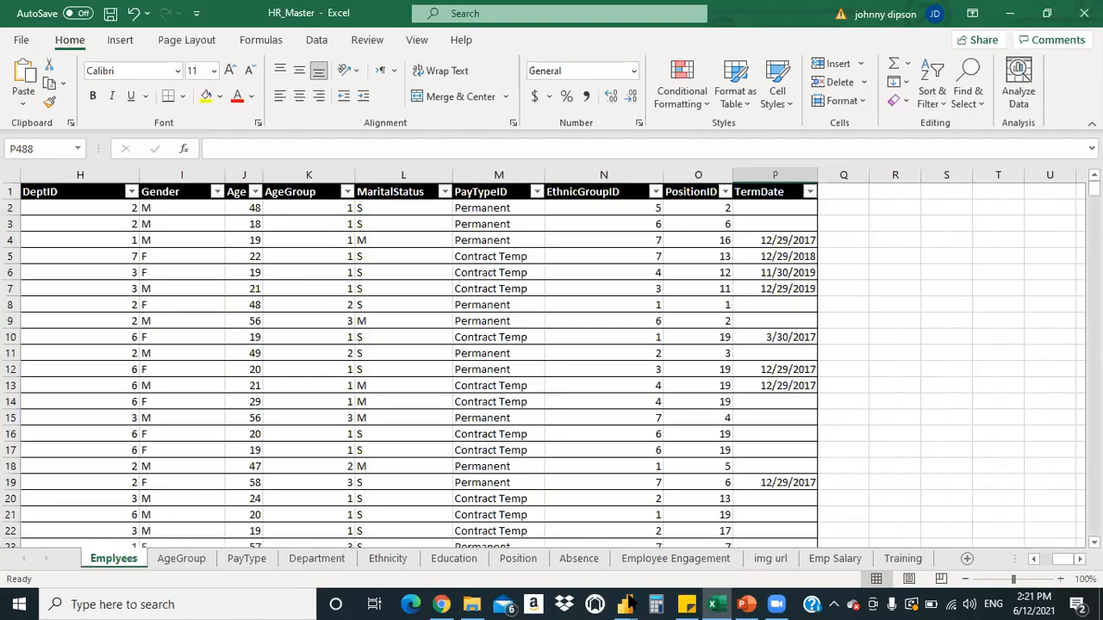
pyautogui.click(946, 321)
# Return to the Power Query Editor window and open the Remove Rows options
pyautogui.click(624, 605)
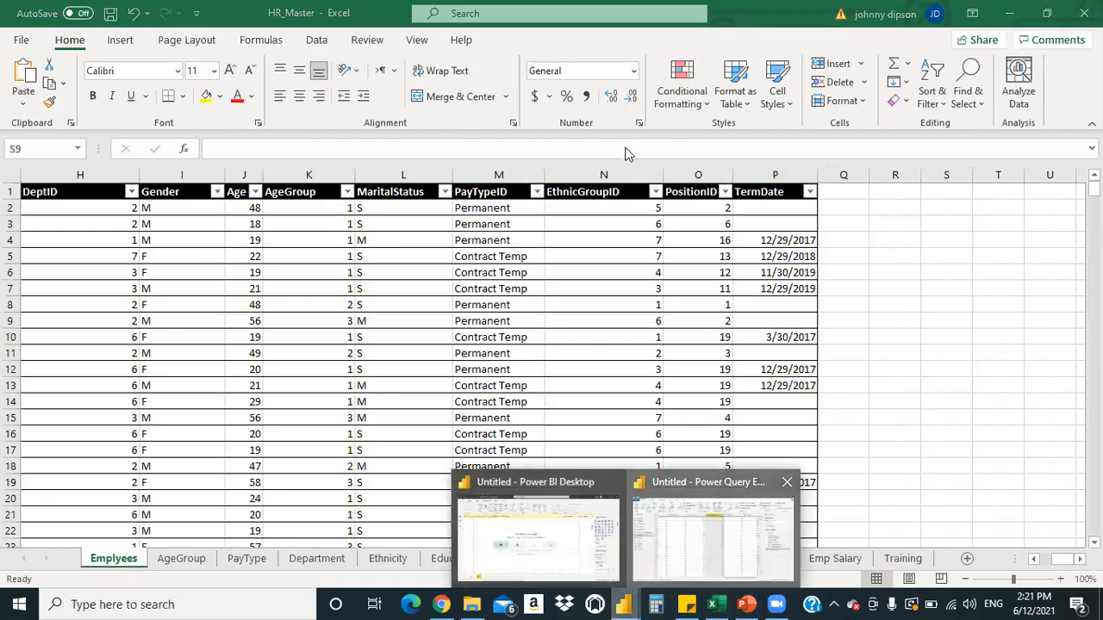
pyautogui.click(714, 539)
pyautogui.click(596, 79)
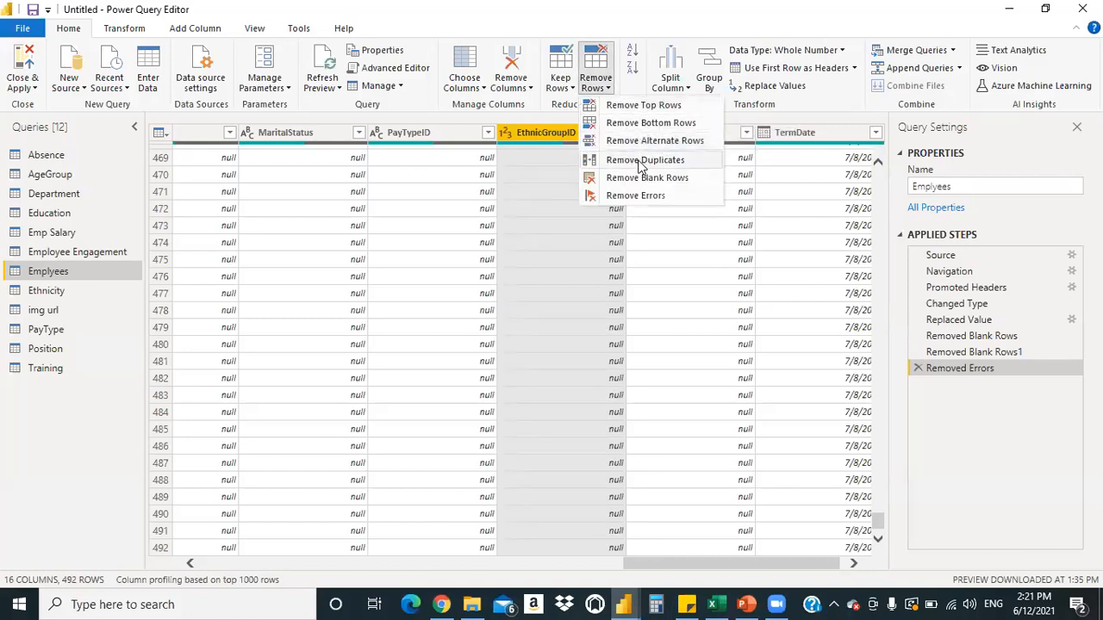
pyautogui.click(647, 125)
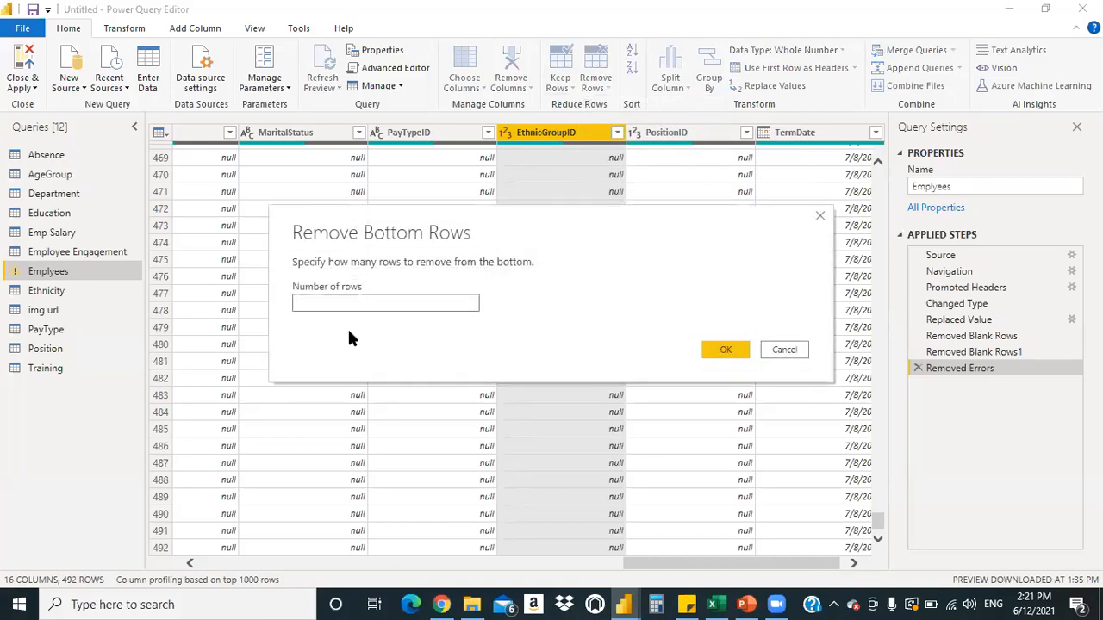
pyautogui.write('10000')
pyautogui.press('BackSpace')
pyautogui.press('BackSpace')
pyautogui.press('BackSpace')
pyautogui.press('BackSpace')
pyautogui.press('BackSpace')
pyautogui.write('000000')
pyautogui.click(715, 351)
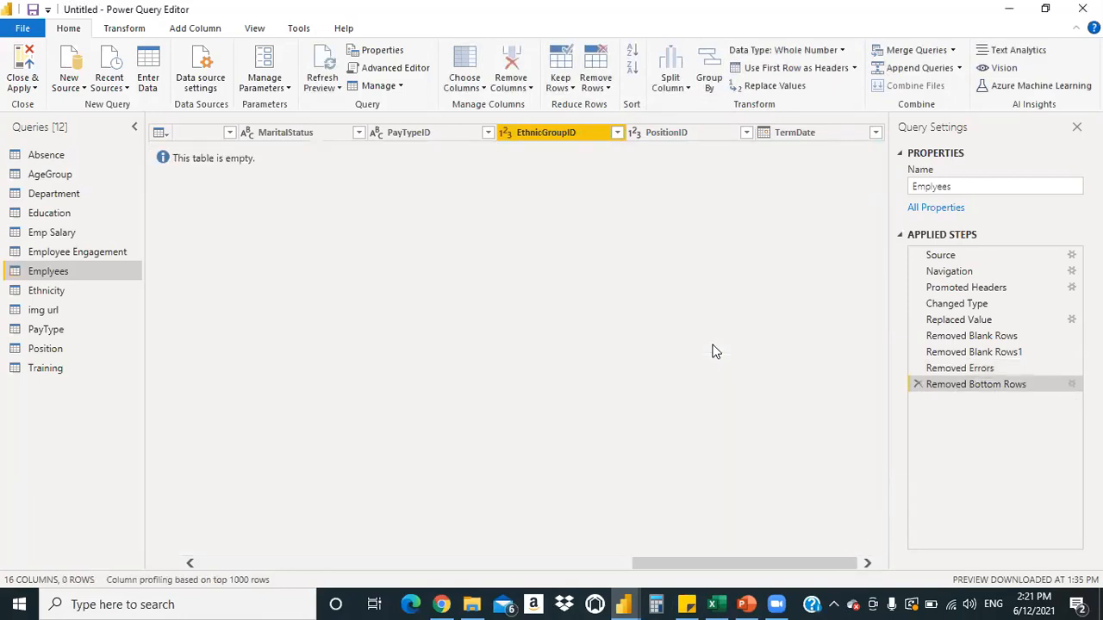
pyautogui.click(917, 385)
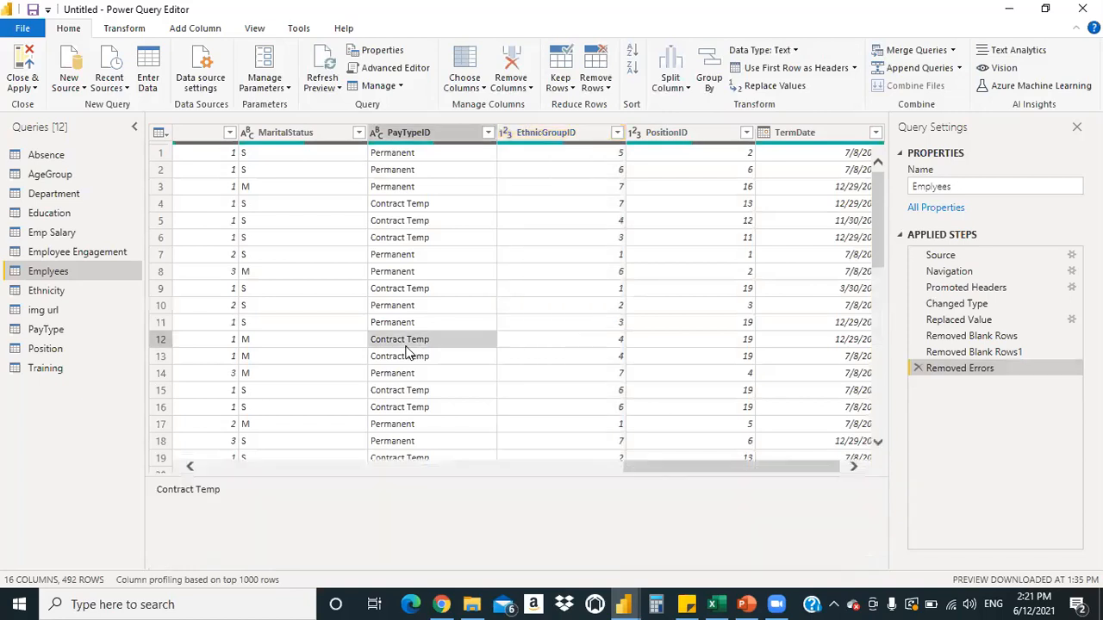
pyautogui.click(409, 353)
pyautogui.press('Down')
pyautogui.press('Down')
pyautogui.press('Down')
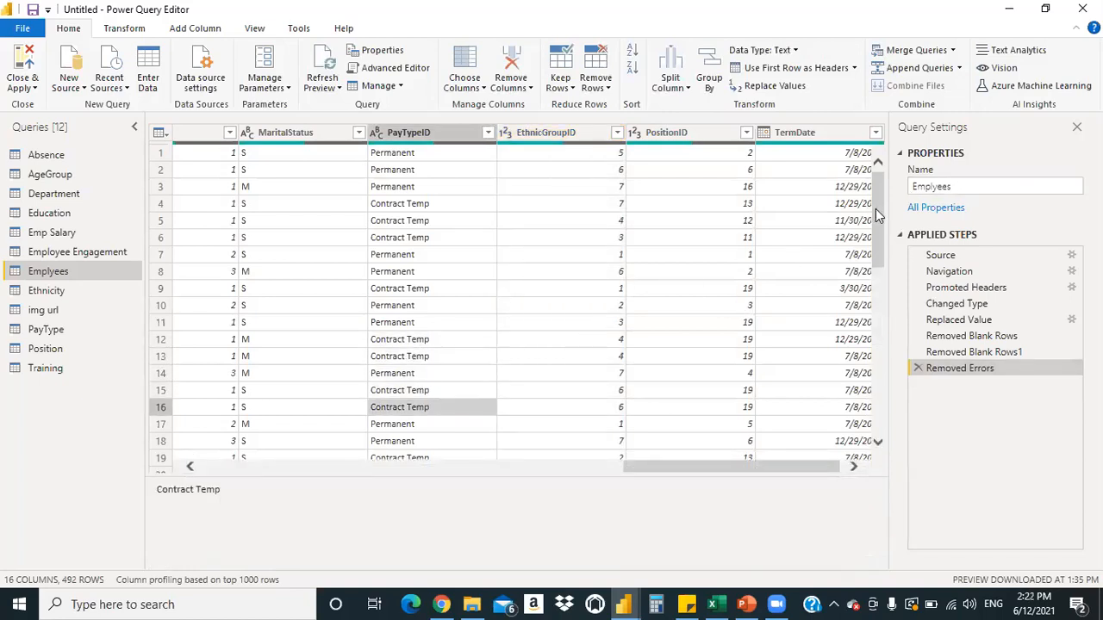
pyautogui.moveTo(875, 208); pyautogui.dragTo(876, 362)
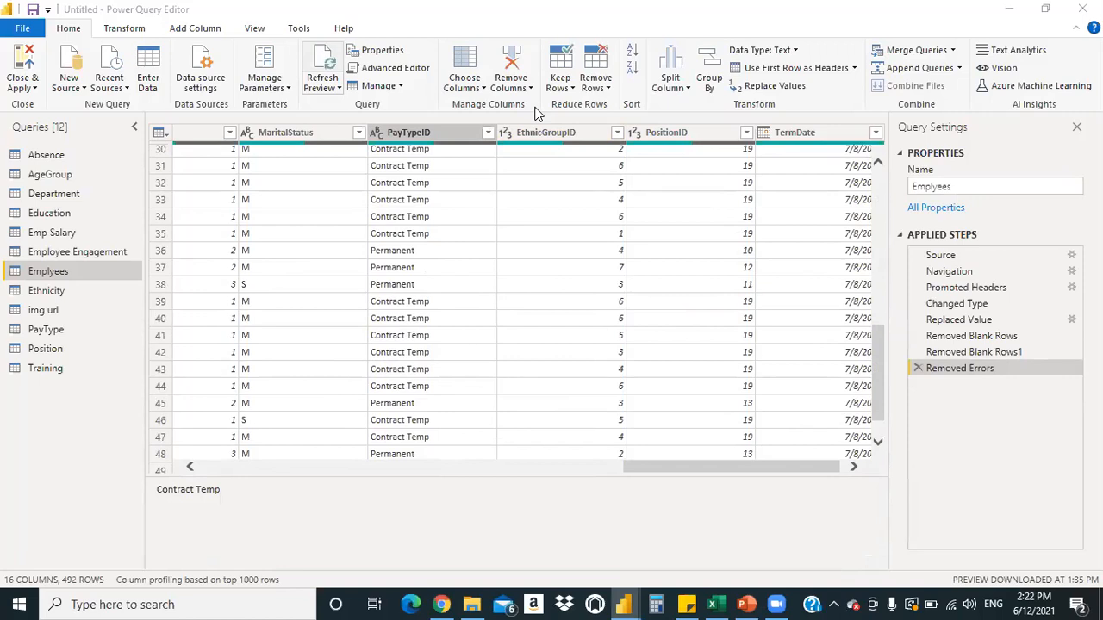
pyautogui.moveTo(875, 369); pyautogui.dragTo(884, 442)
pyautogui.moveTo(879, 332); pyautogui.dragTo(876, 419)
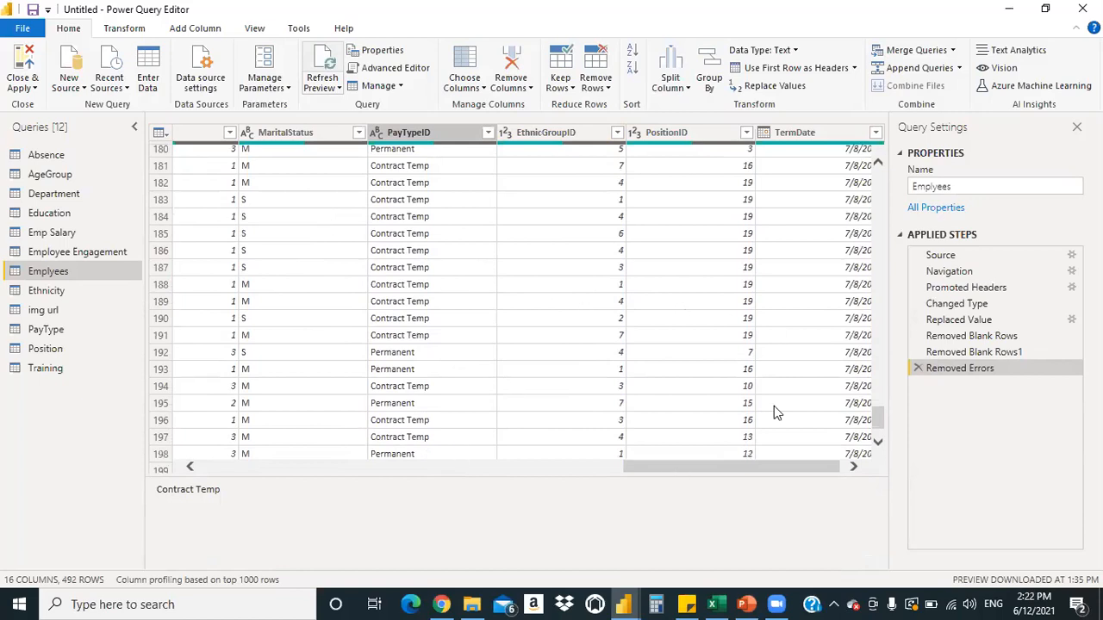
pyautogui.moveTo(876, 413); pyautogui.dragTo(879, 442)
pyautogui.click(879, 442)
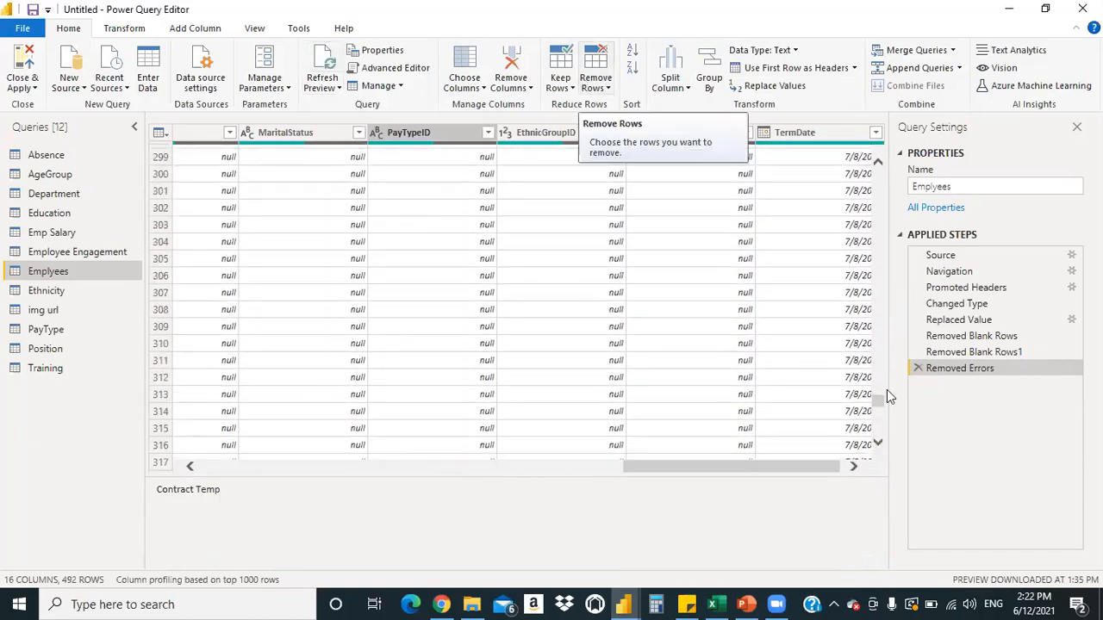
pyautogui.moveTo(878, 399); pyautogui.dragTo(877, 437)
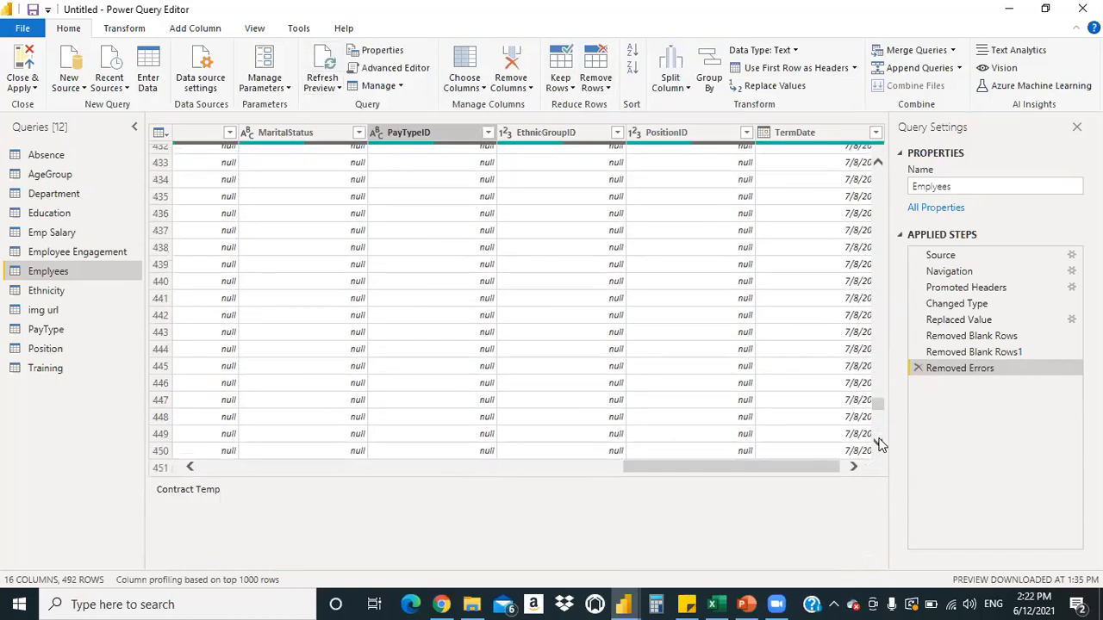
pyautogui.click(877, 438)
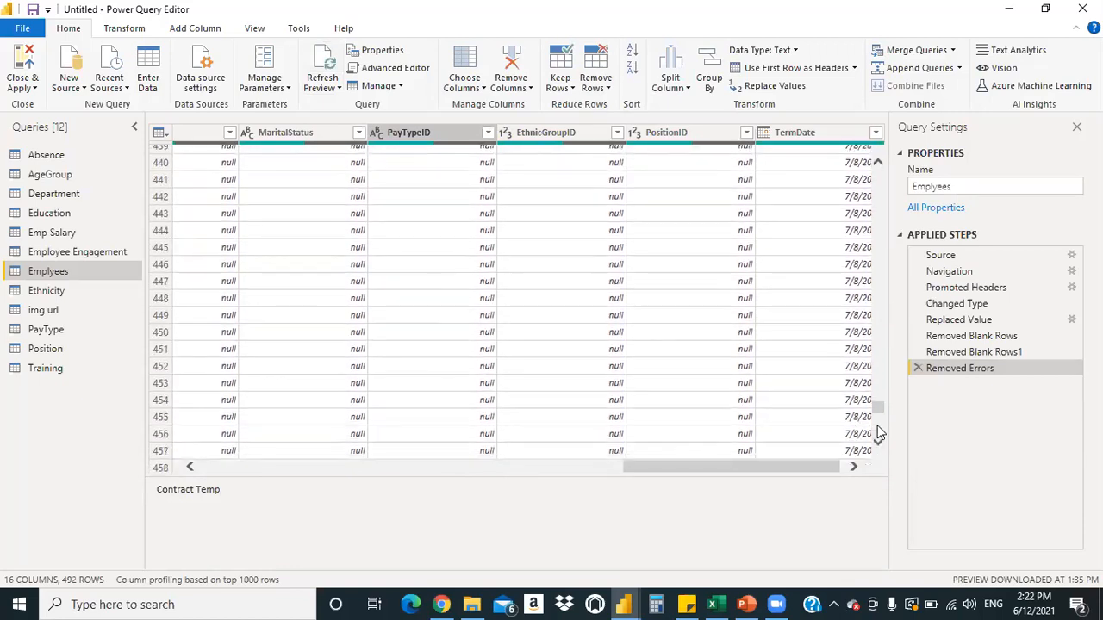
pyautogui.moveTo(877, 417); pyautogui.dragTo(881, 142)
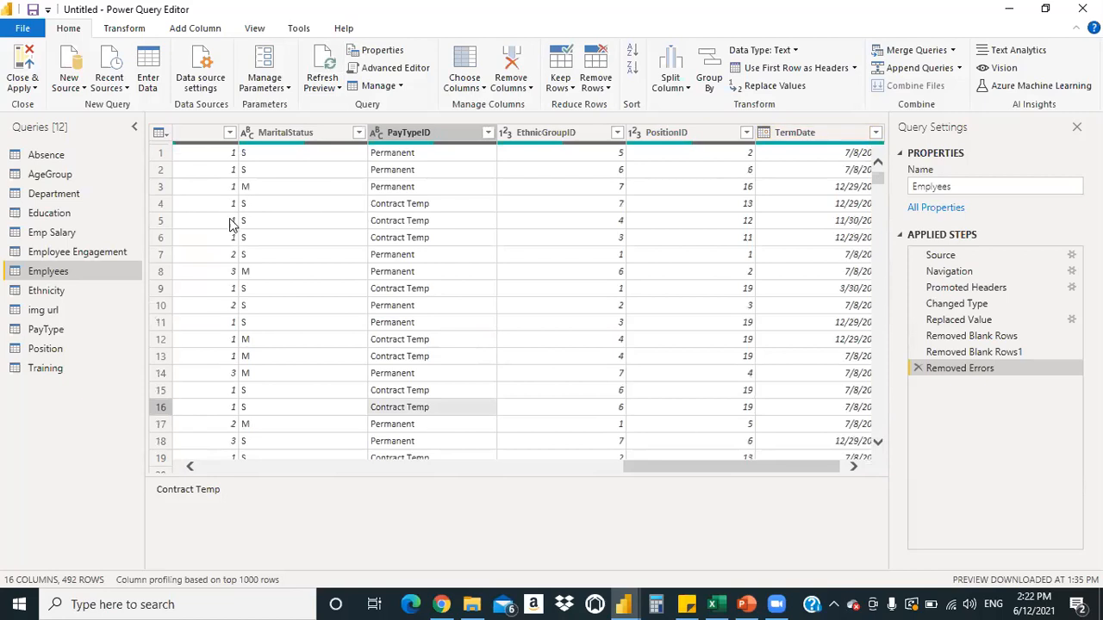
pyautogui.moveTo(691, 465); pyautogui.dragTo(384, 519)
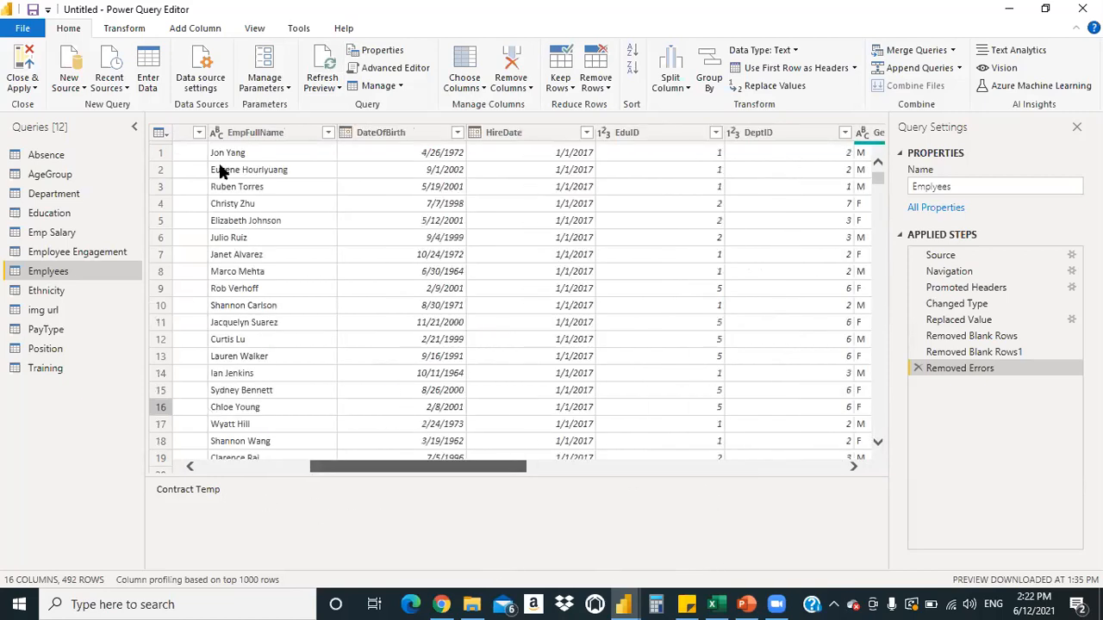
pyautogui.hscroll(-5, 269, 153)
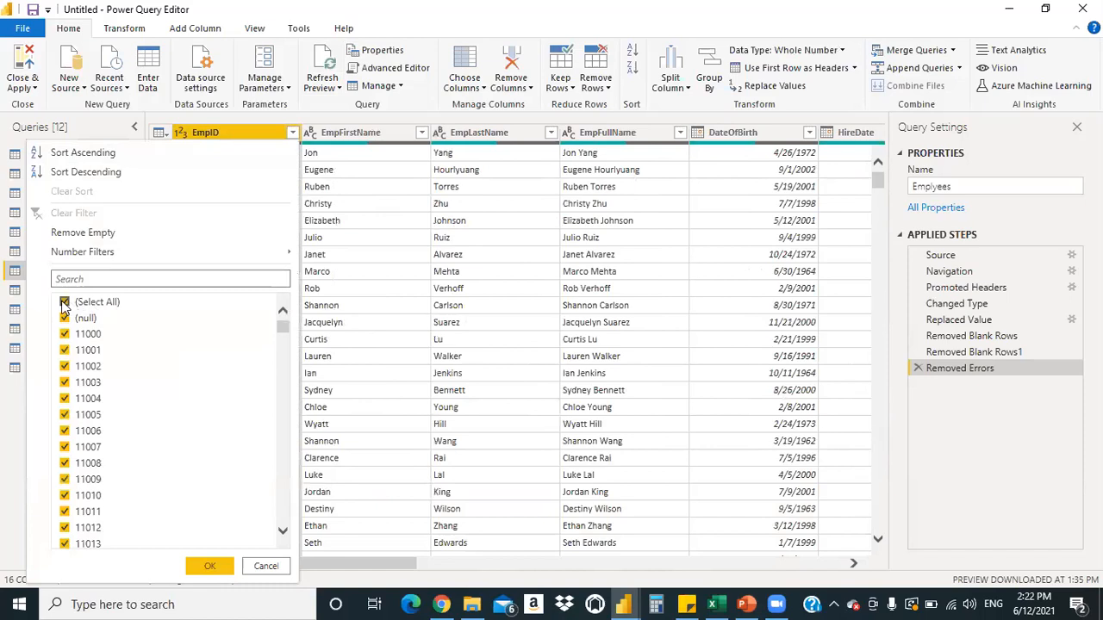
# Filter EmpID to exclude (null) values
pyautogui.click(65, 301)
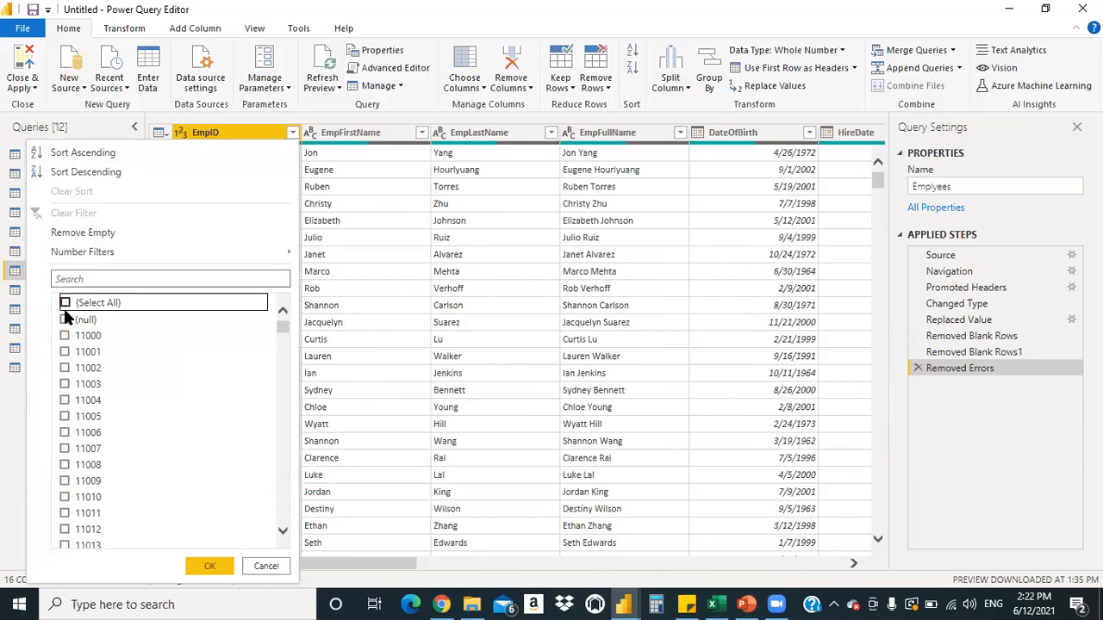
pyautogui.click(65, 302)
pyautogui.click(65, 318)
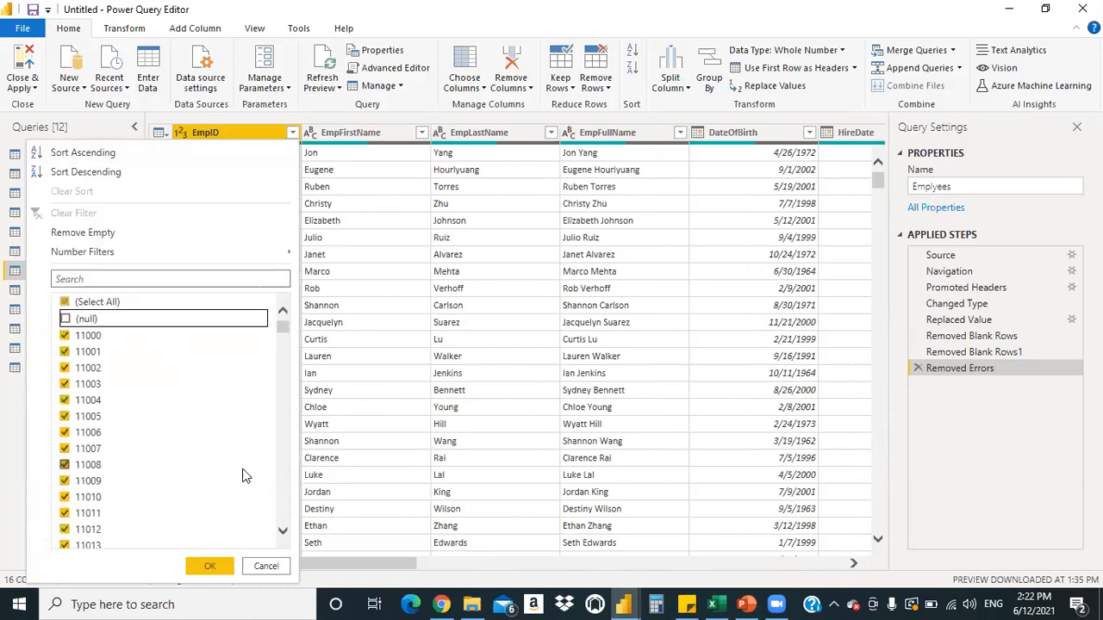
pyautogui.click(211, 564)
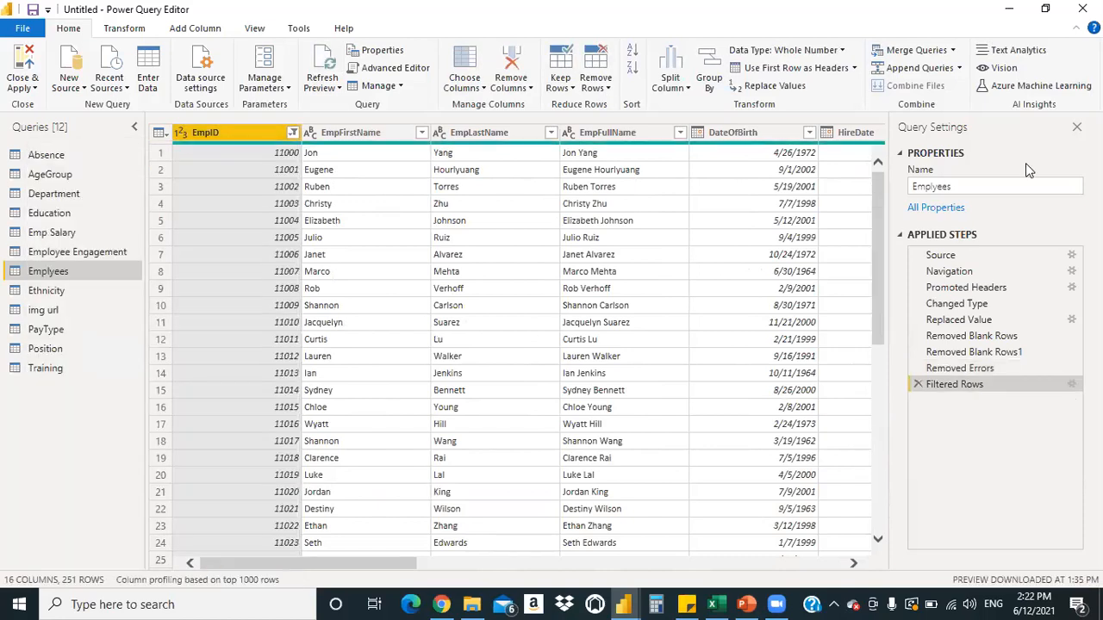
# Scroll to the bottom to confirm 251 rows, EmpIDs 11000 through 11250
pyautogui.moveTo(879, 301); pyautogui.dragTo(879, 457)
pyautogui.scroll(-2, 818, 317)
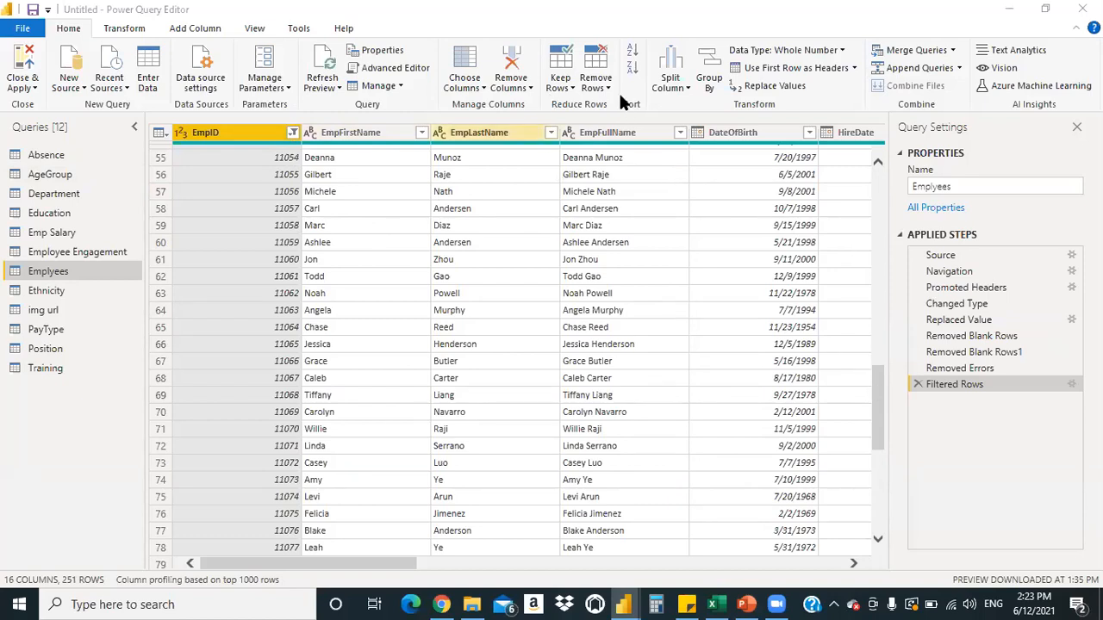
pyautogui.click(873, 493)
pyautogui.moveTo(873, 493); pyautogui.dragTo(876, 531)
pyautogui.click(878, 540)
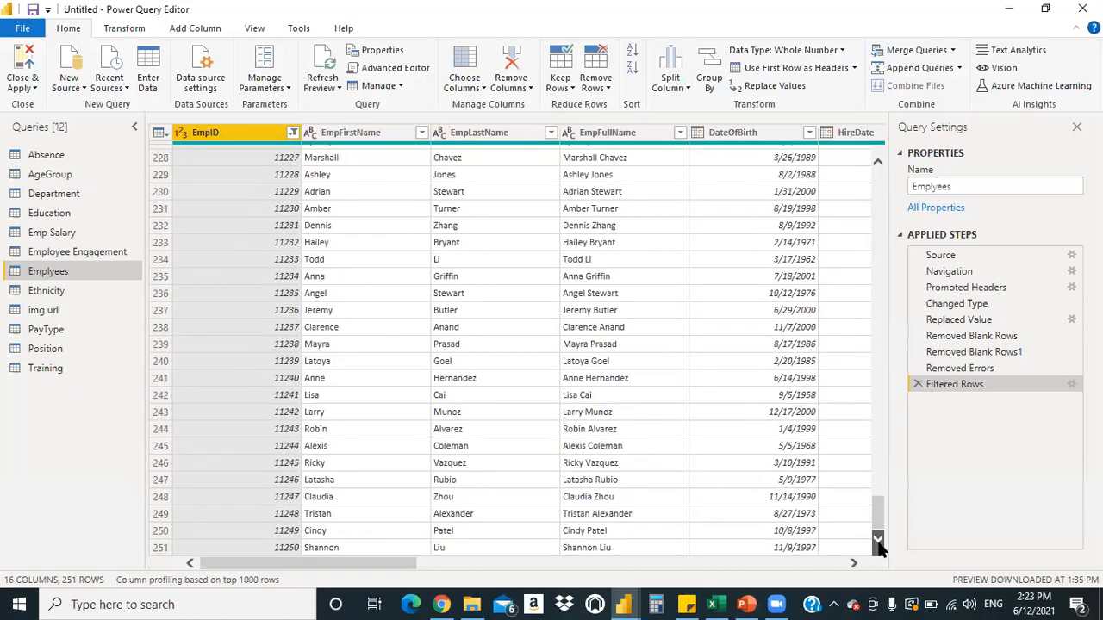
pyautogui.moveTo(877, 535); pyautogui.dragTo(877, 160)
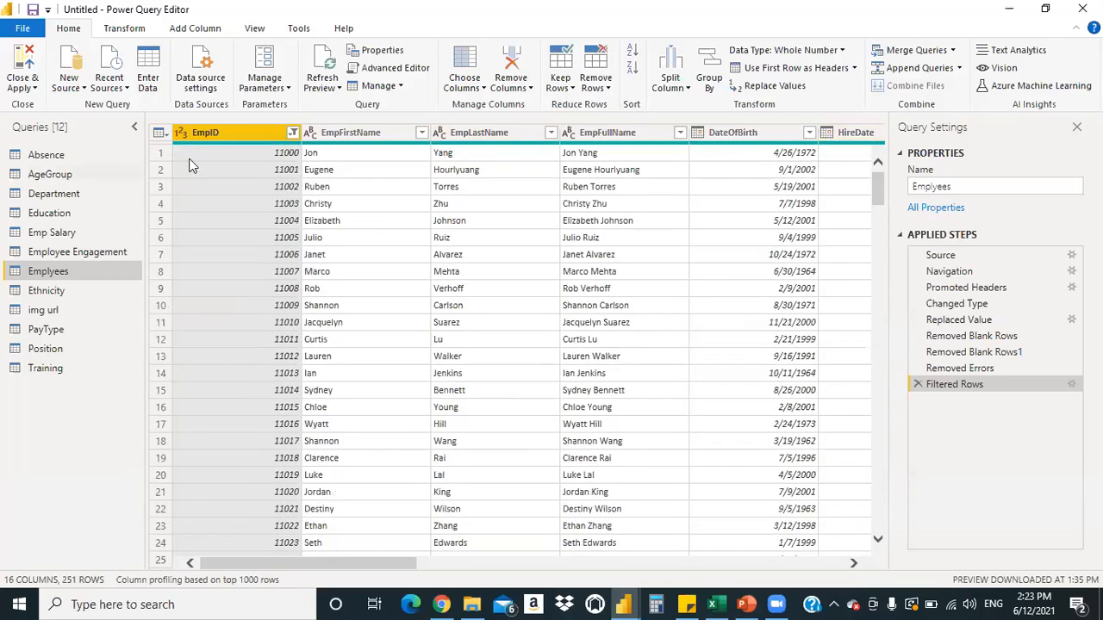
# Re-include the (null) EmpID values in the EmpID filter
pyautogui.click(293, 132)
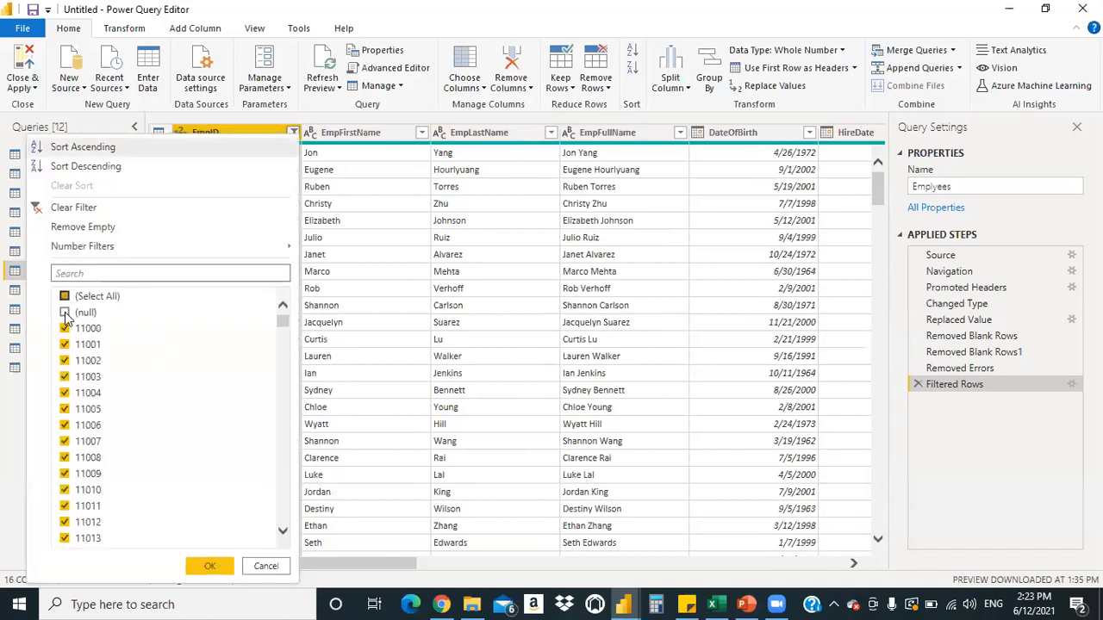
pyautogui.click(65, 312)
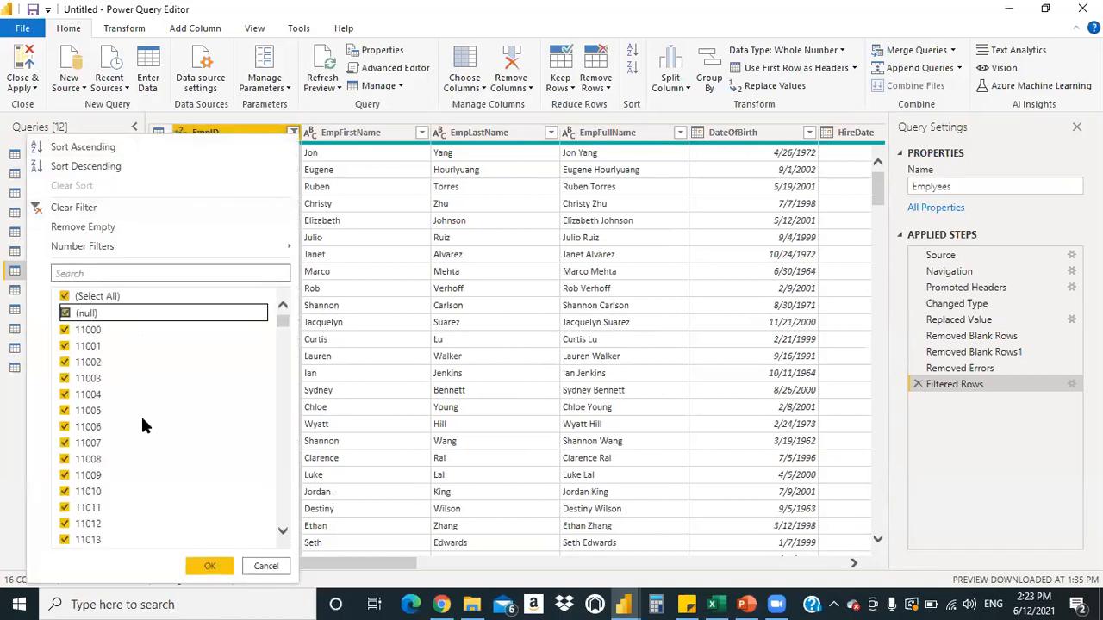
pyautogui.click(210, 567)
pyautogui.click(210, 567)
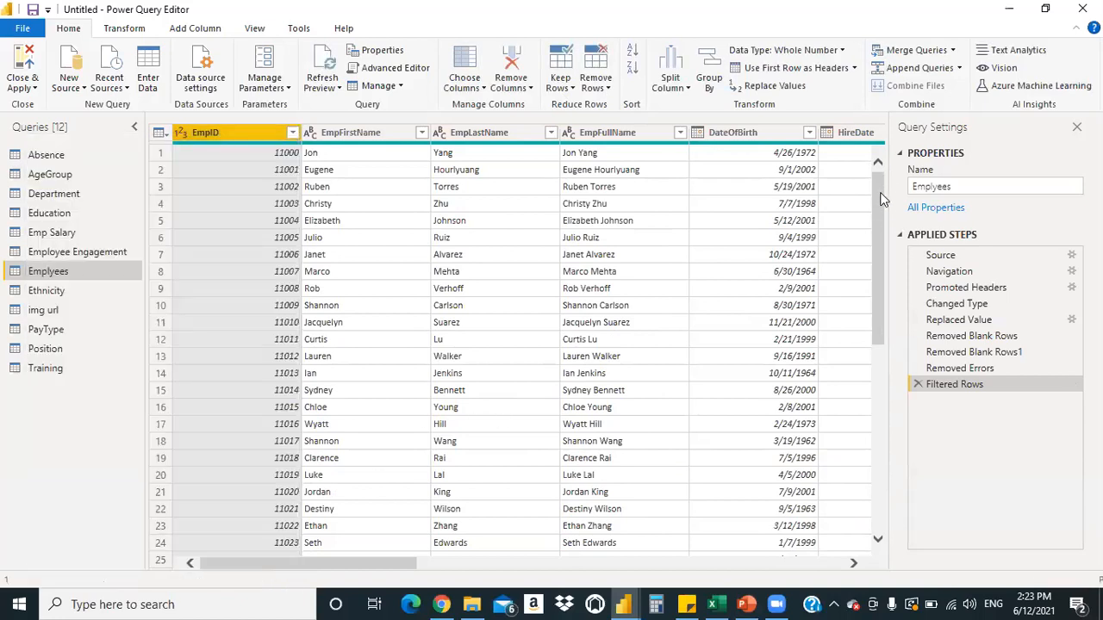
# Try removing the bottom 300 rows, then delete that applied step
pyautogui.click(877, 445)
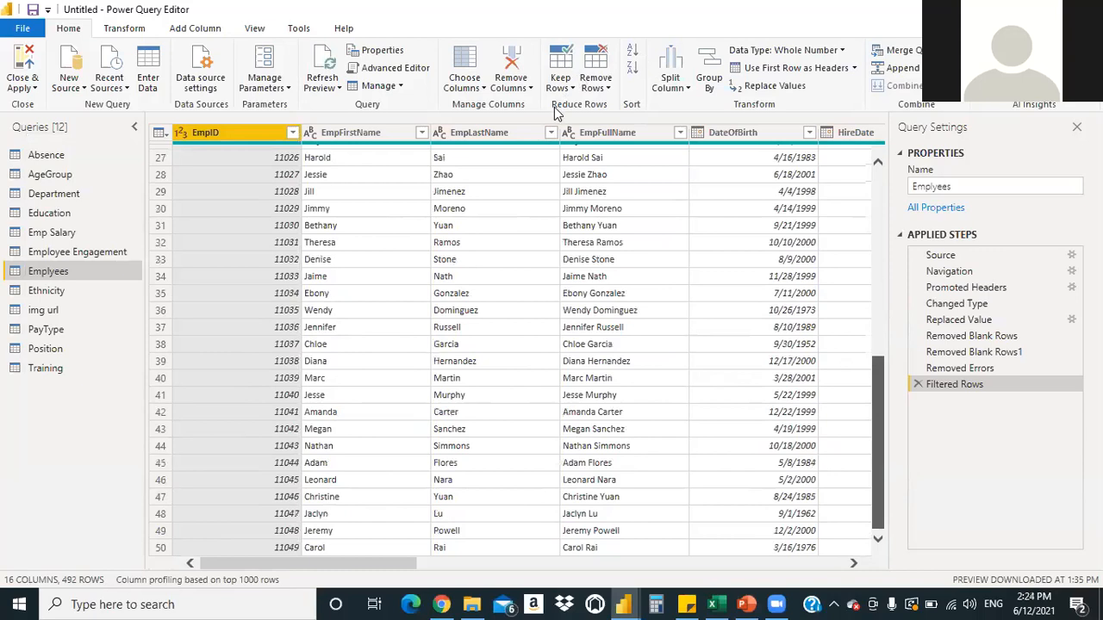
pyautogui.scroll(-6, 648, 196)
pyautogui.scroll(-8, 676, 150)
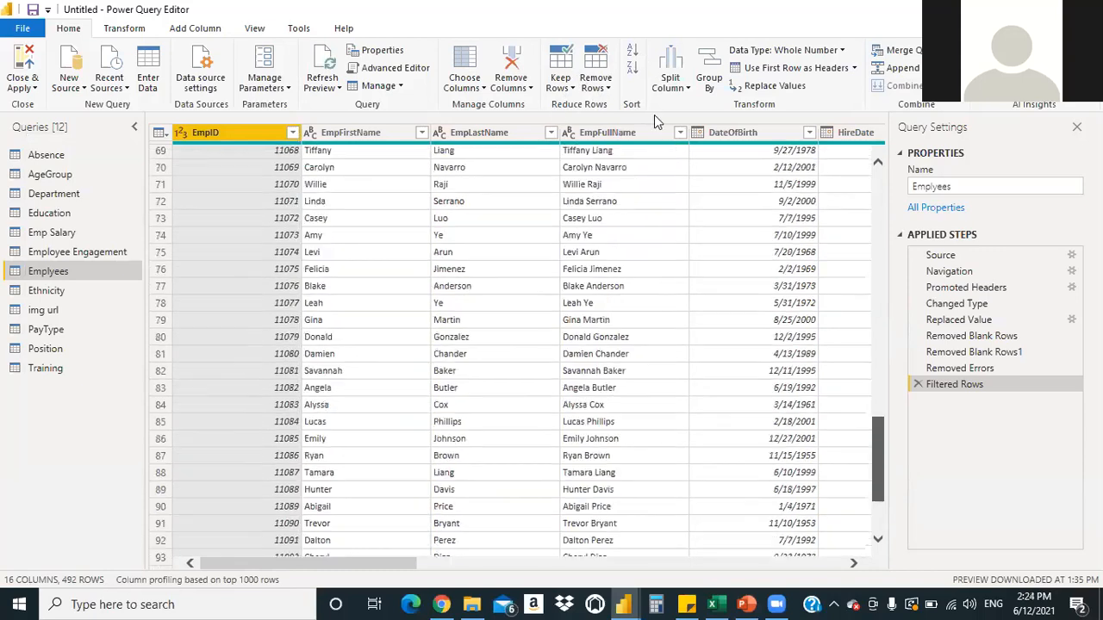
pyautogui.scroll(-3, 644, 116)
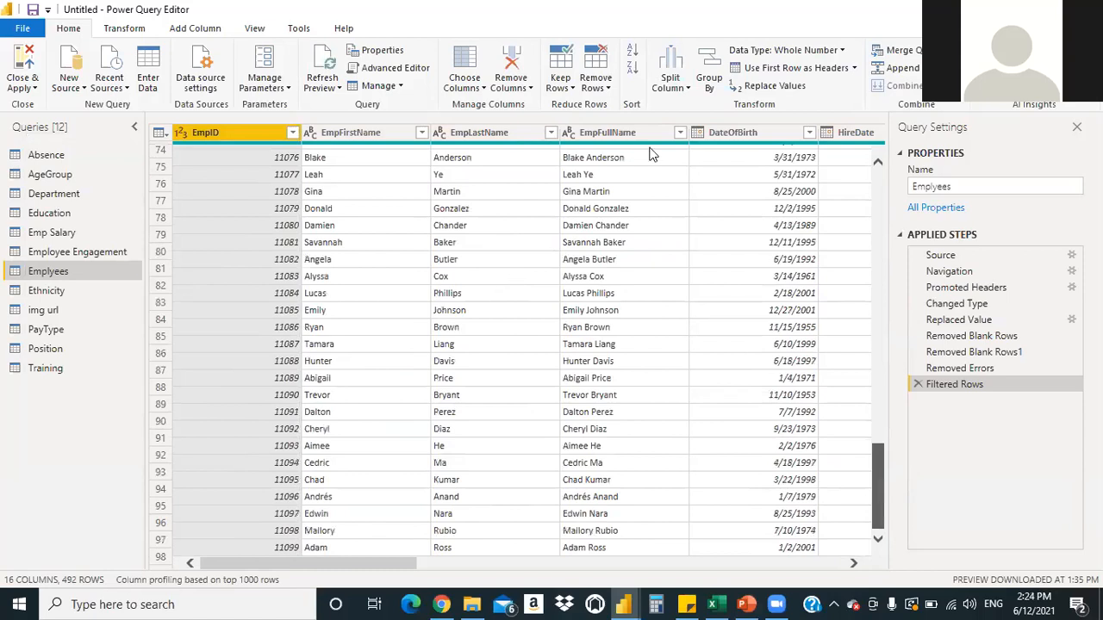
pyautogui.scroll(-8, 653, 154)
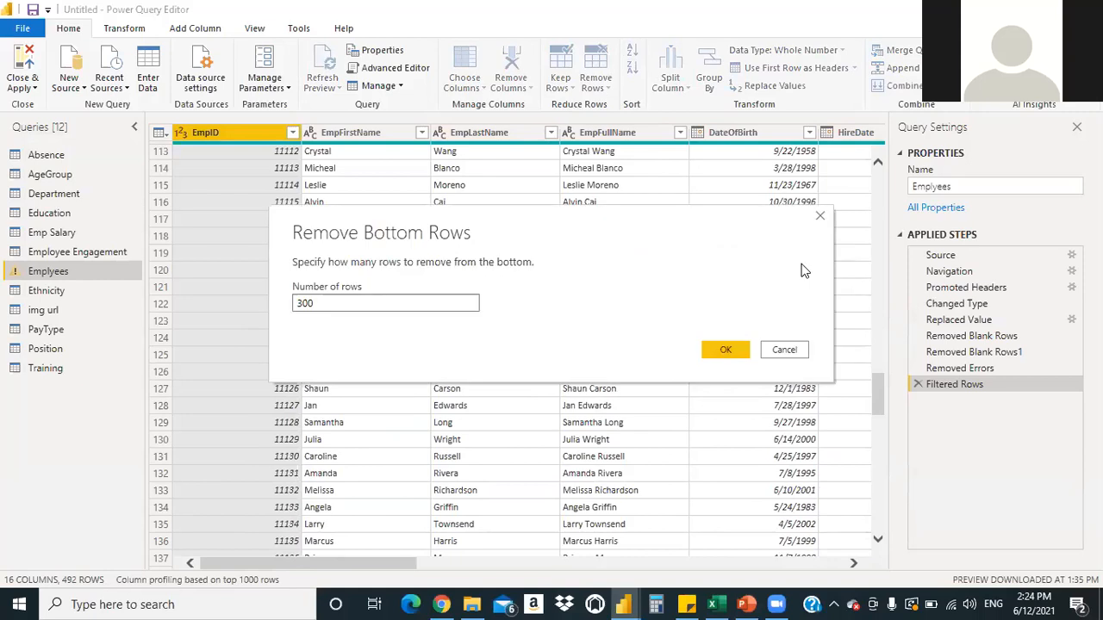
pyautogui.press('Return')
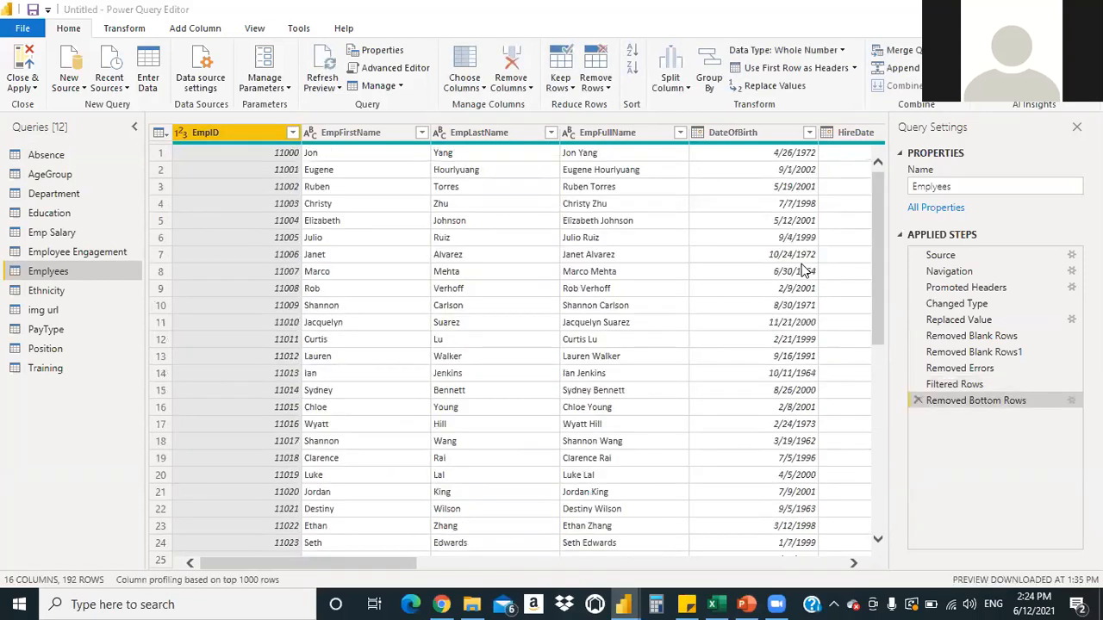
pyautogui.click(918, 400)
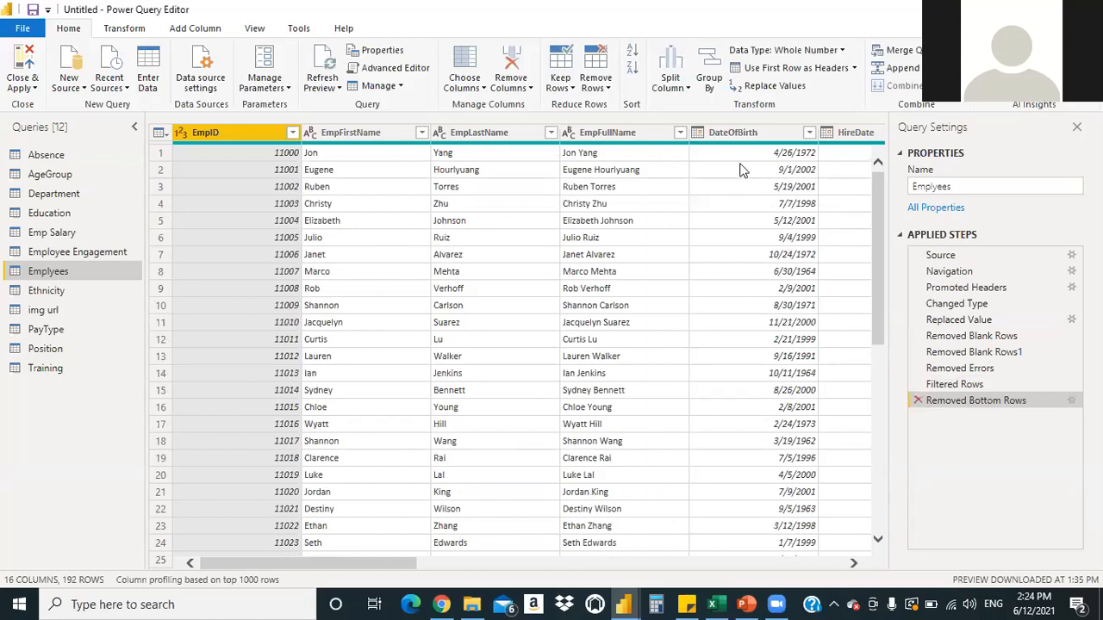
# Remove the bottom 241 rows and scroll to confirm the last row is EmpID 11250
pyautogui.click(608, 90)
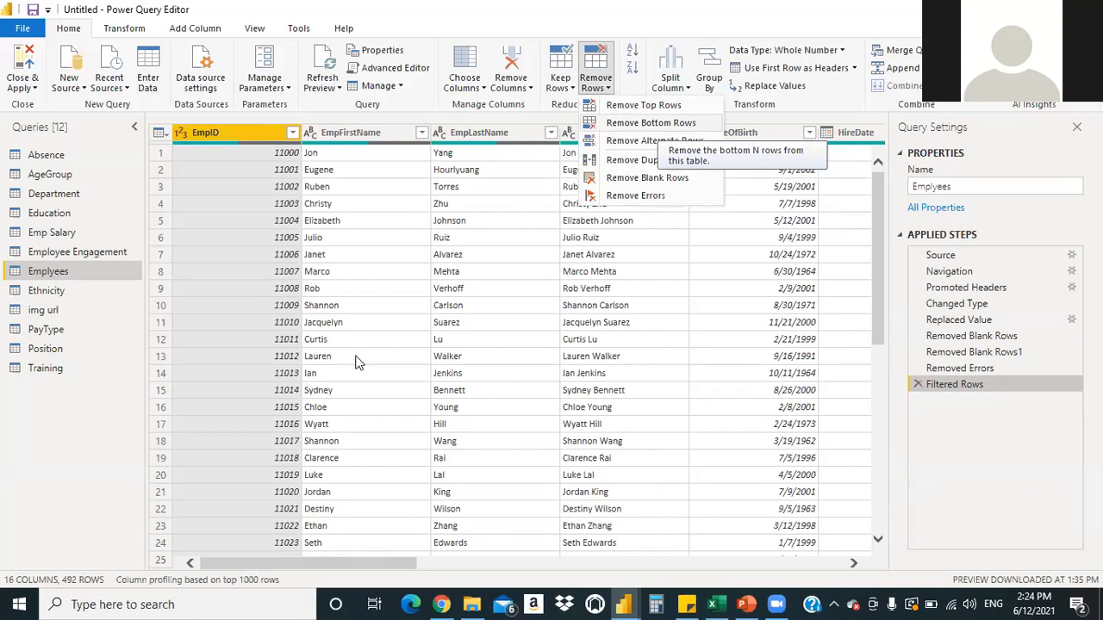
pyautogui.write('241')
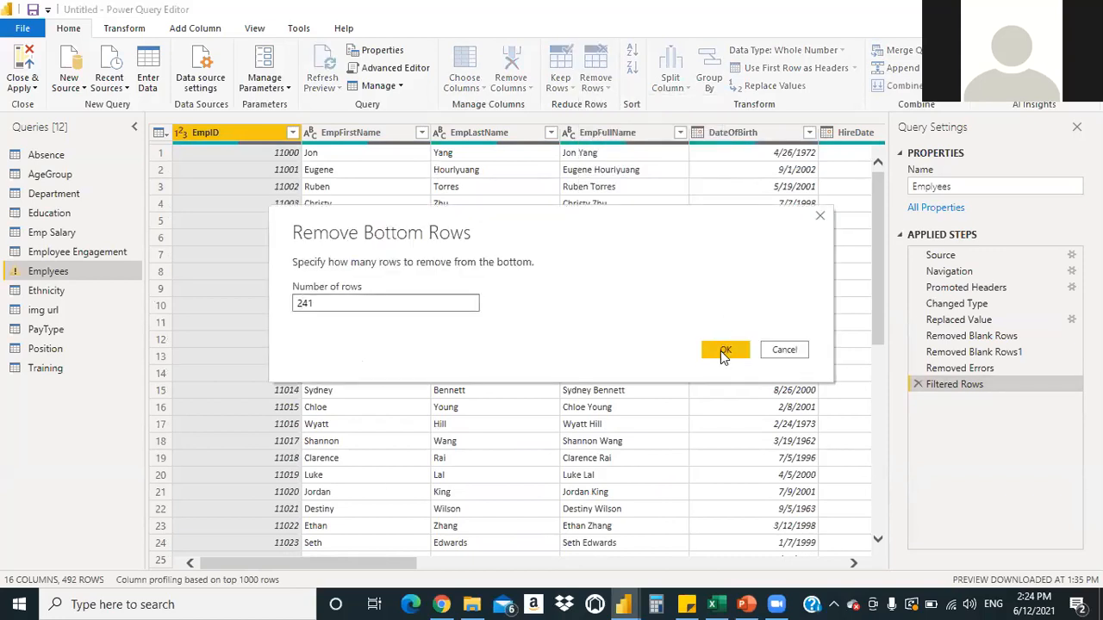
pyautogui.press('Return')
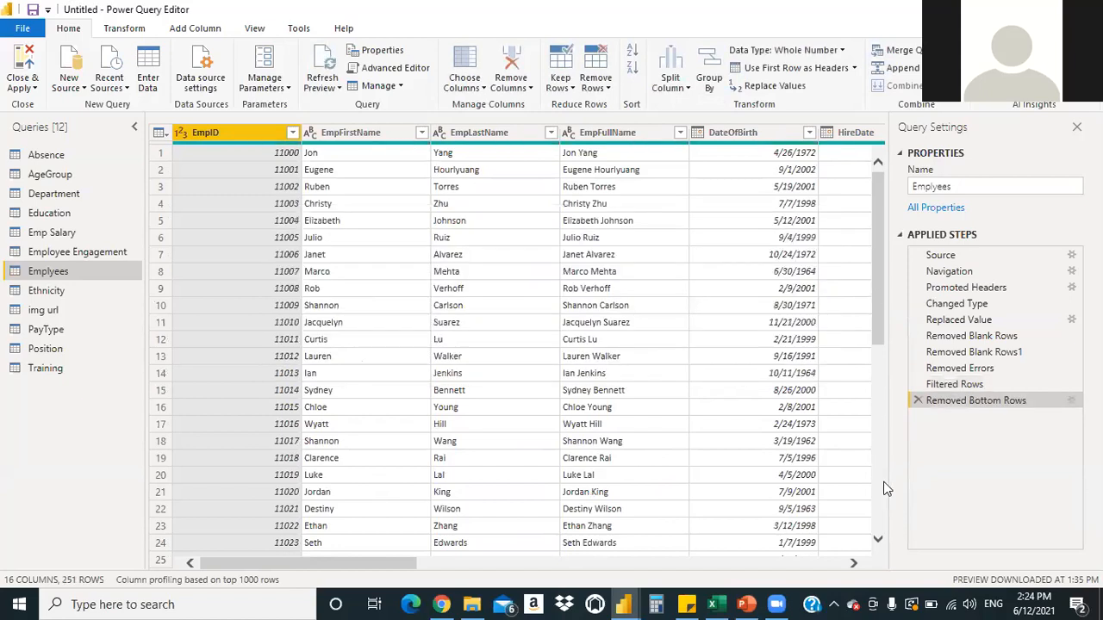
pyautogui.scroll(-20, 877, 500)
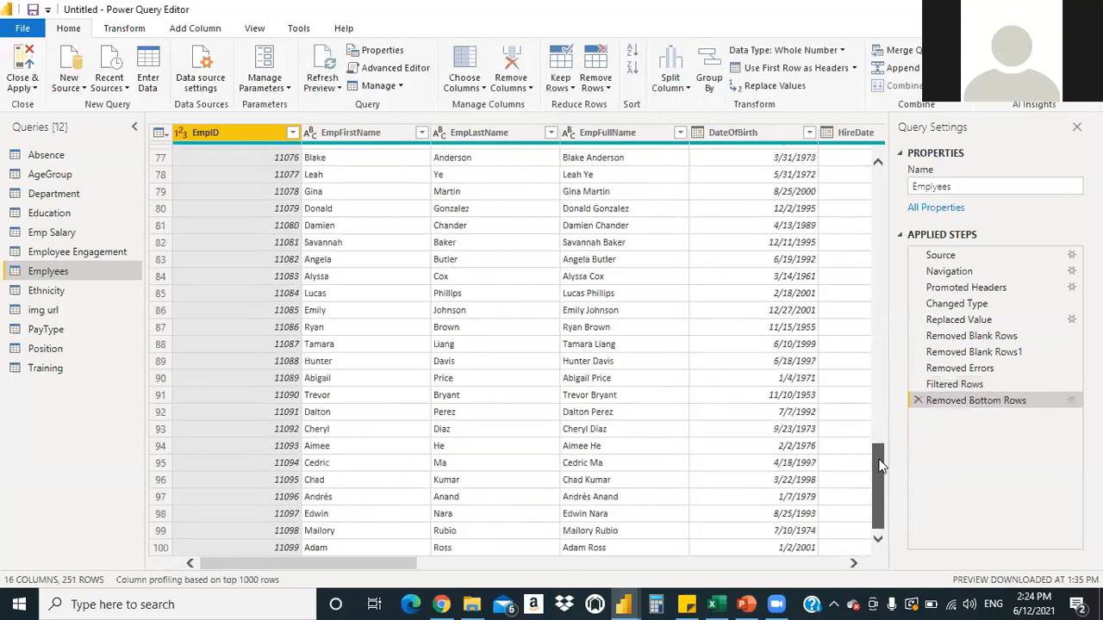
pyautogui.scroll(-17, 879, 466)
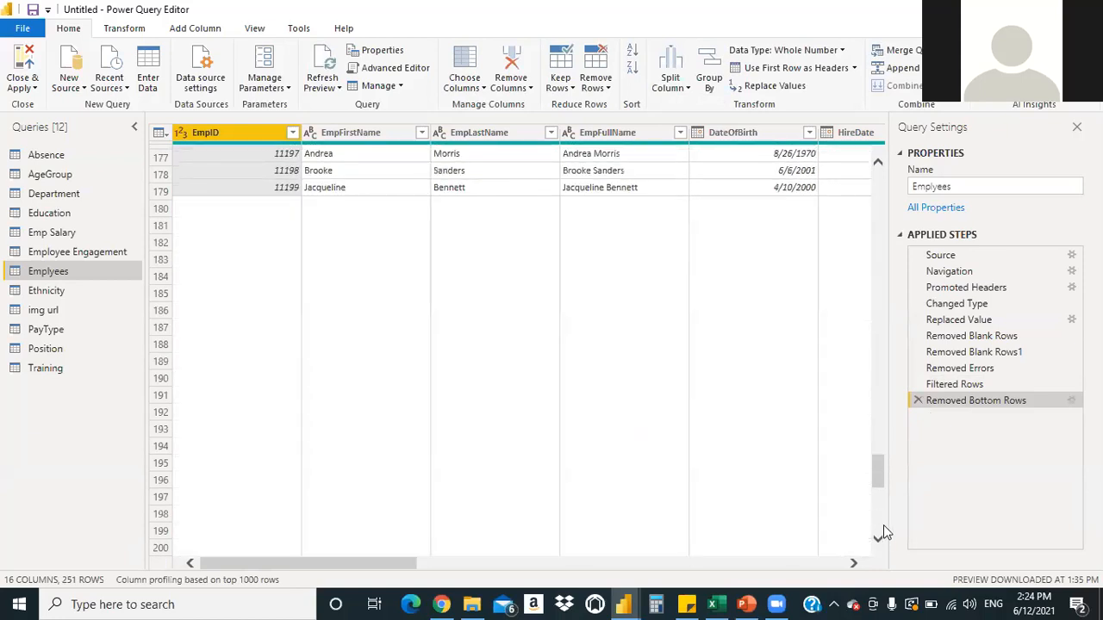
pyautogui.click(879, 540)
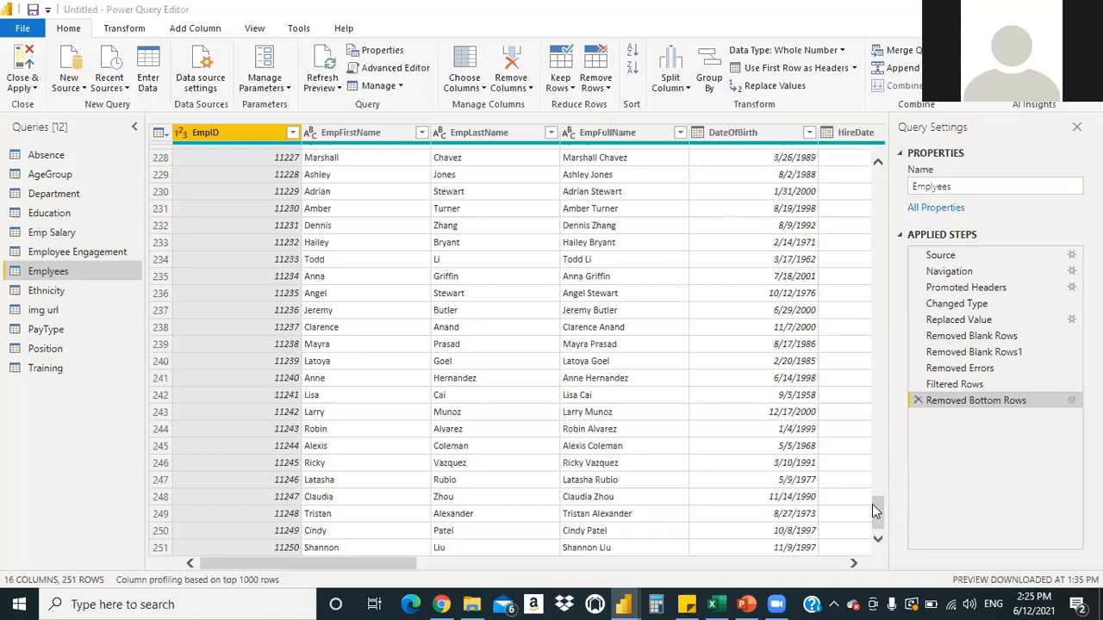
# Use Close & Apply to load all query changes and close the Power Query Editor
pyautogui.click(20, 97)
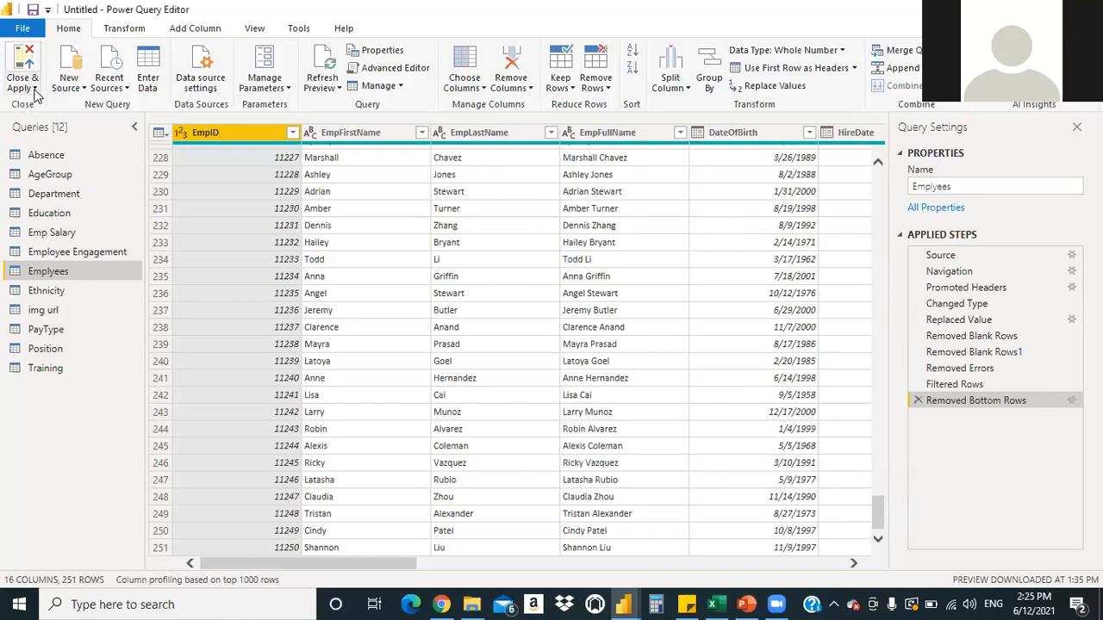
pyautogui.click(35, 91)
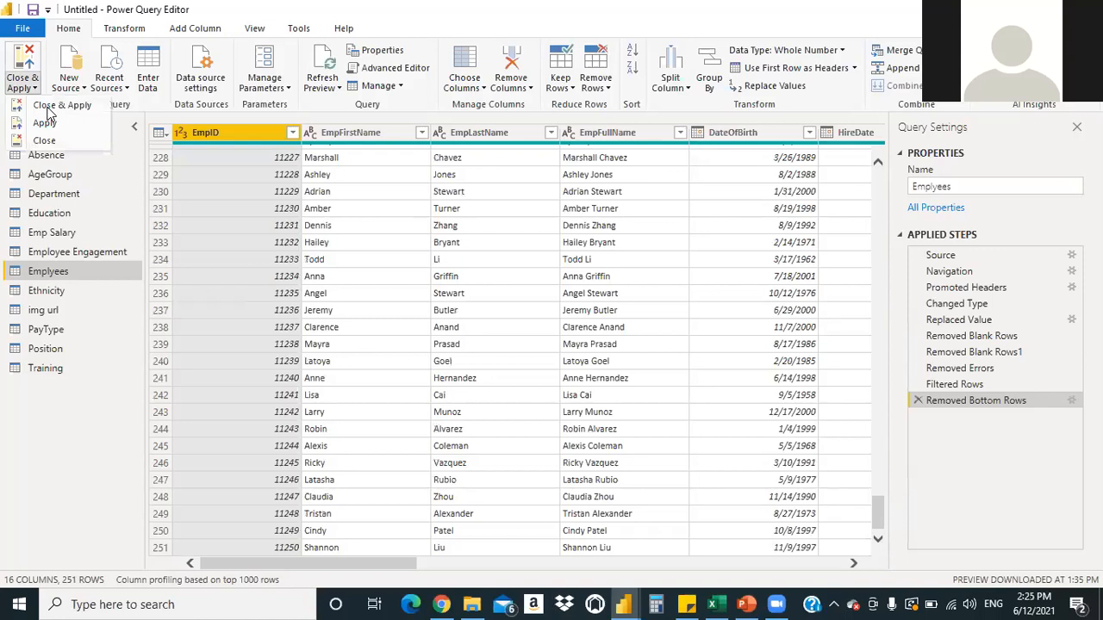
pyautogui.click(49, 108)
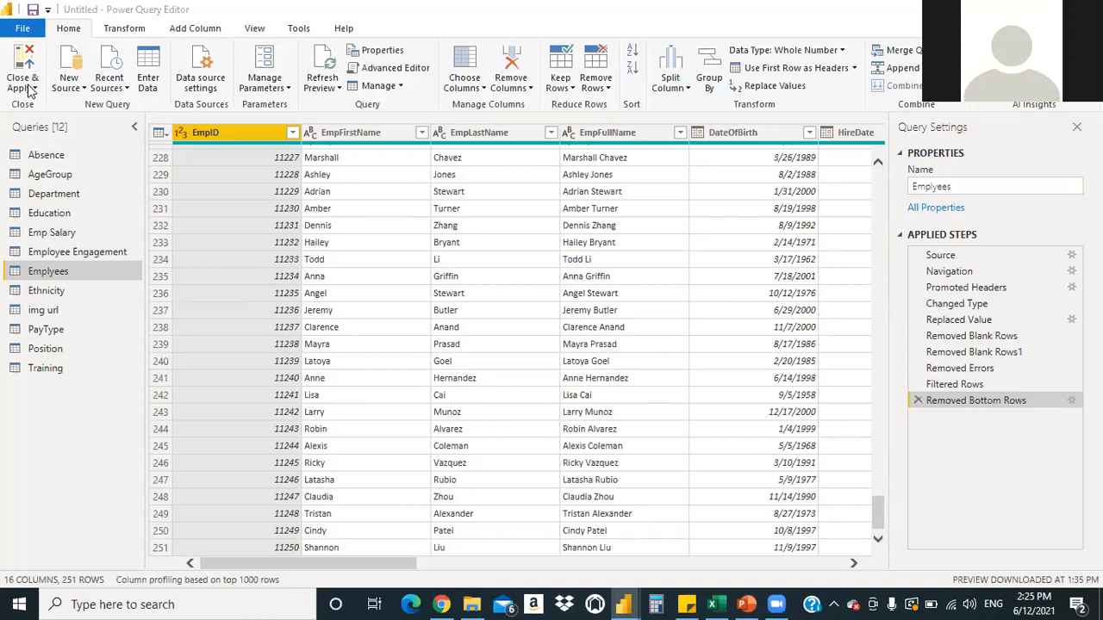
pyautogui.click(33, 90)
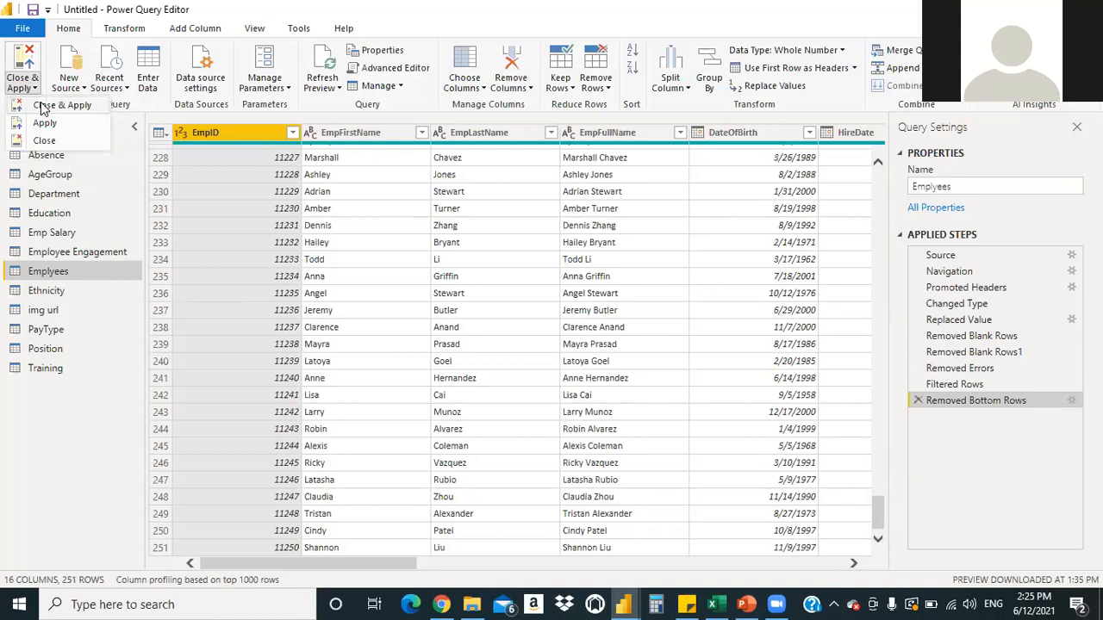
pyautogui.click(40, 106)
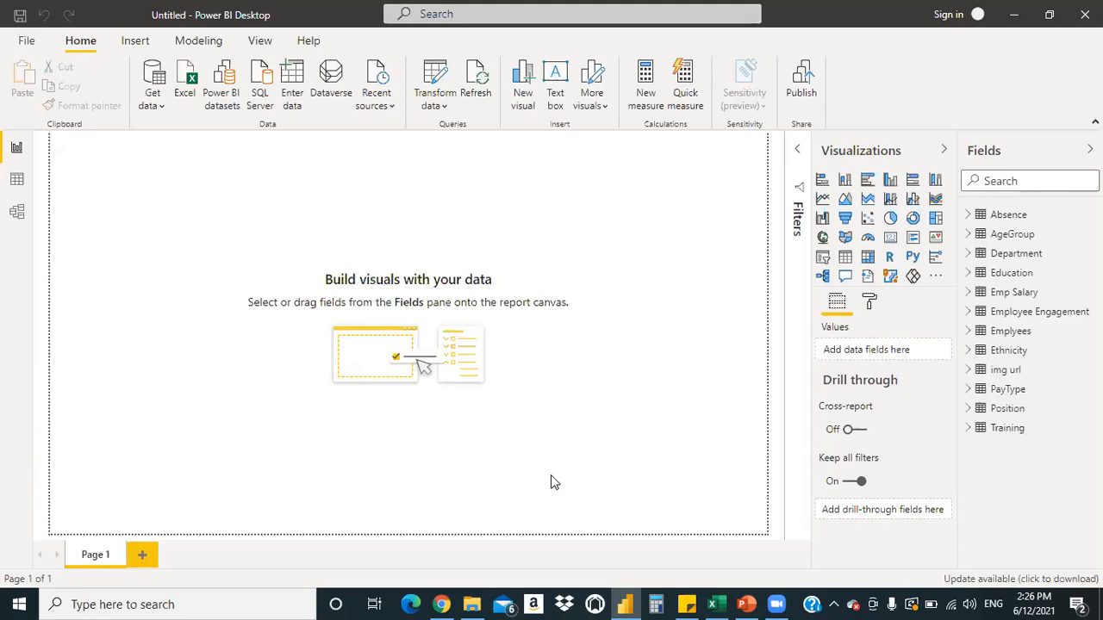
# Switch to Data view and display the Employees table's 251 rows
pyautogui.click(17, 180)
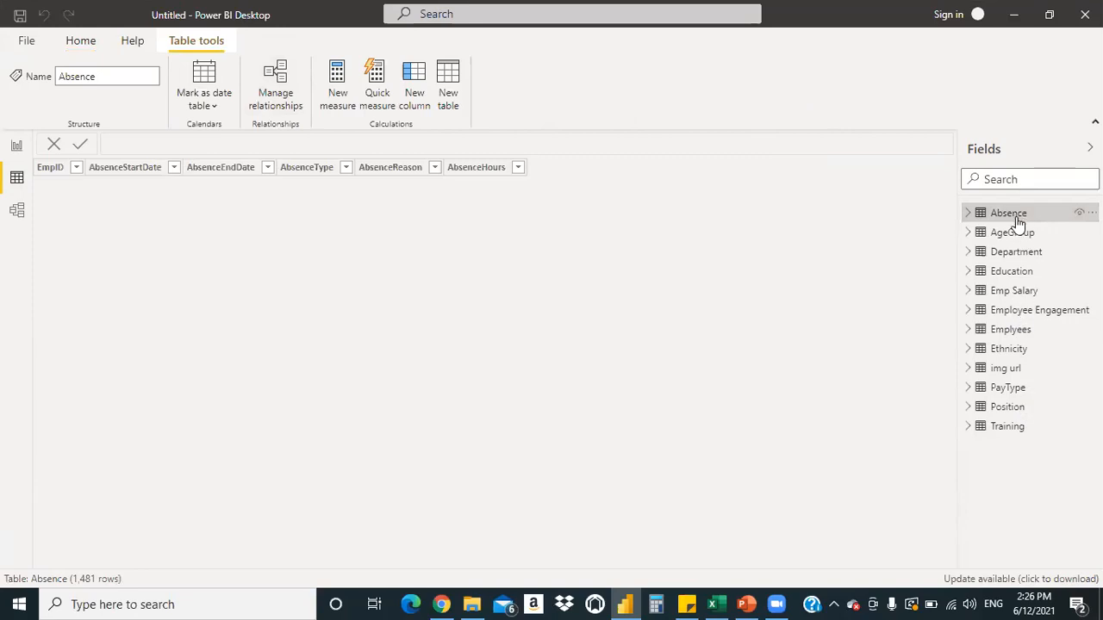
pyautogui.click(1015, 332)
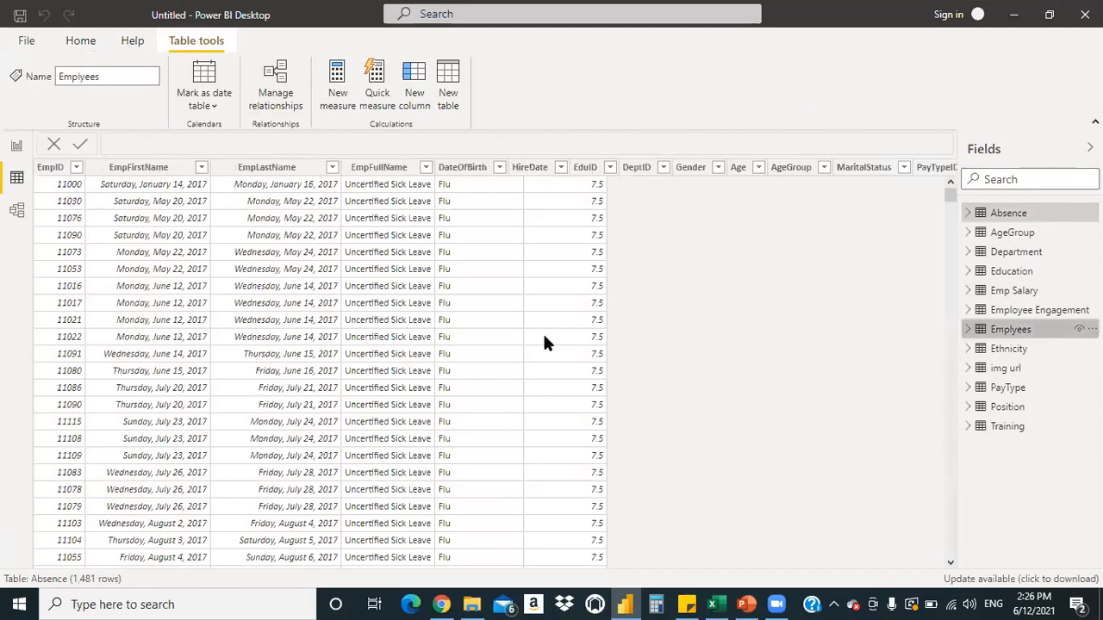
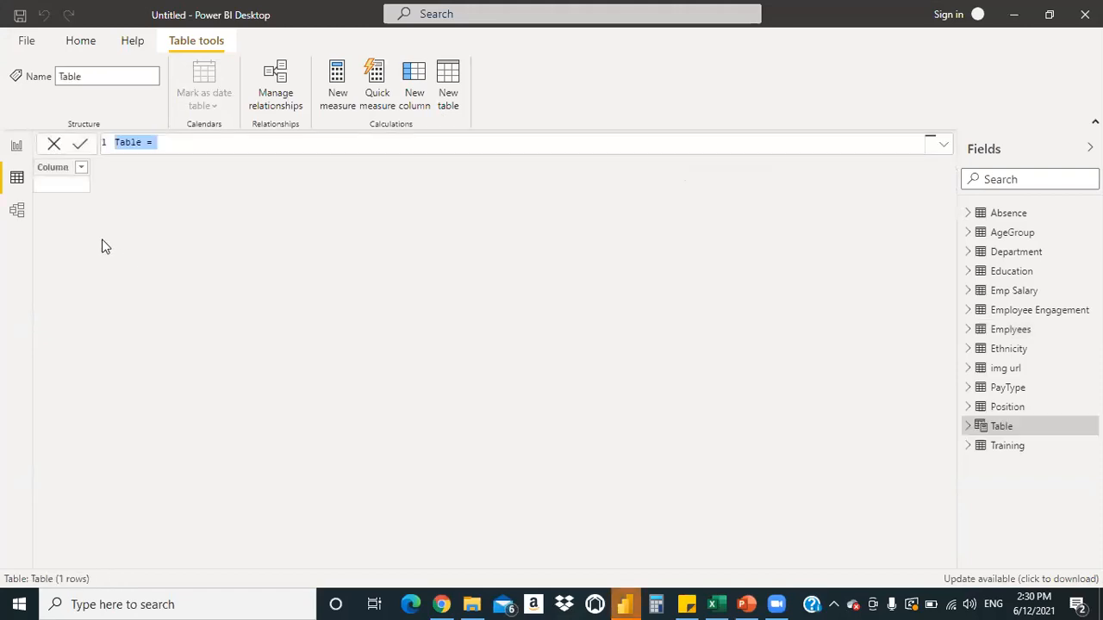
# Cancel the empty 'Table =' calculated table from the formula bar
pyautogui.click(54, 145)
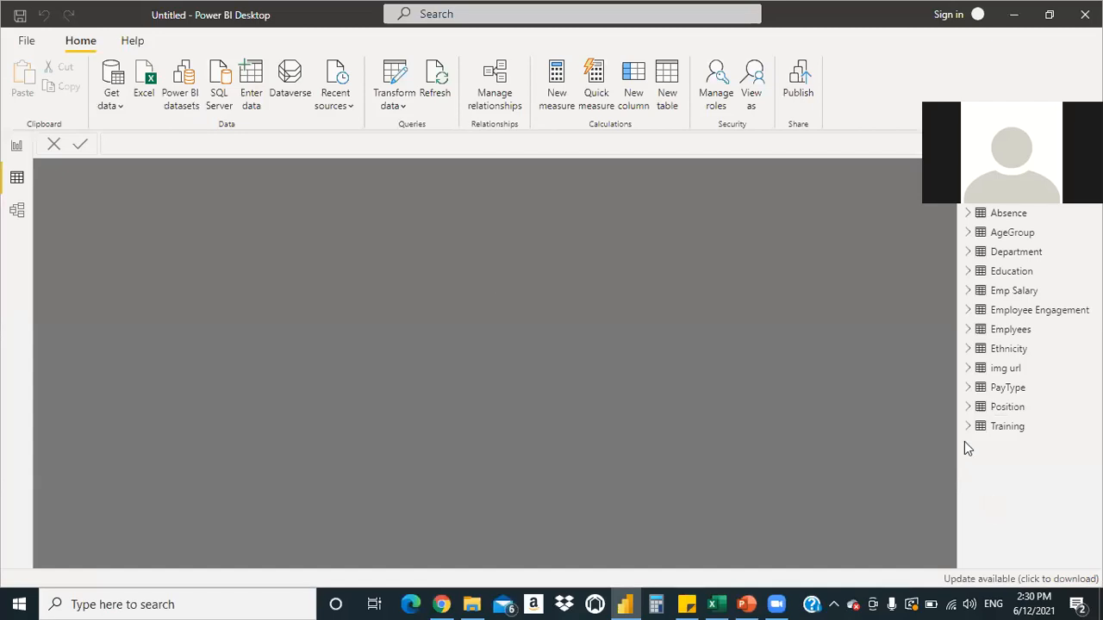
# Browse the Absence and Training table rows, then return to the Report canvas
pyautogui.click(1012, 217)
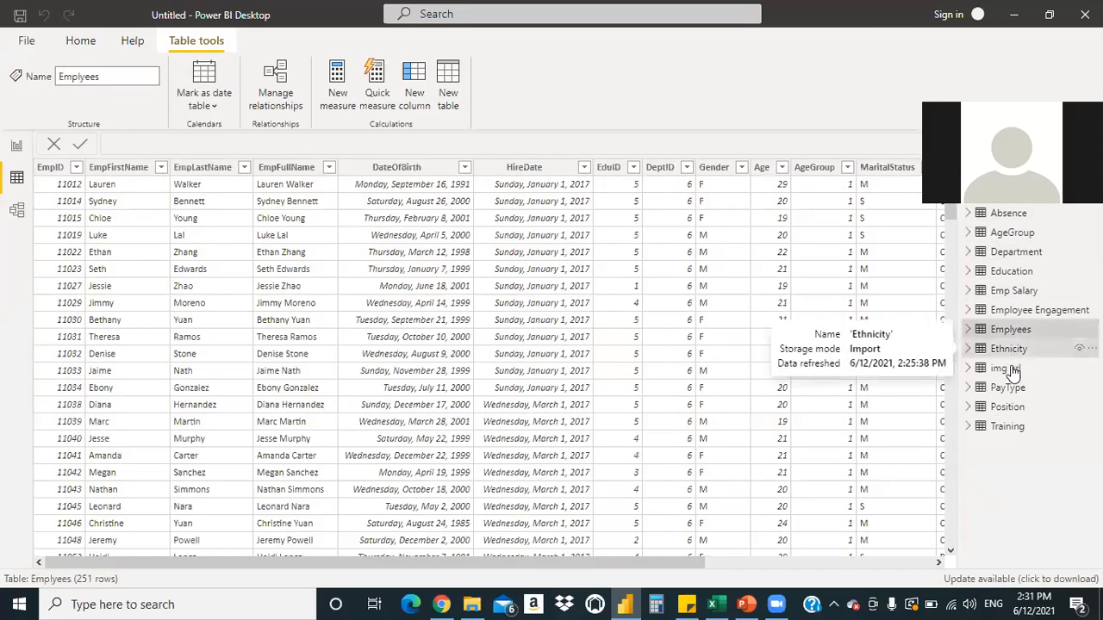
pyautogui.click(1000, 427)
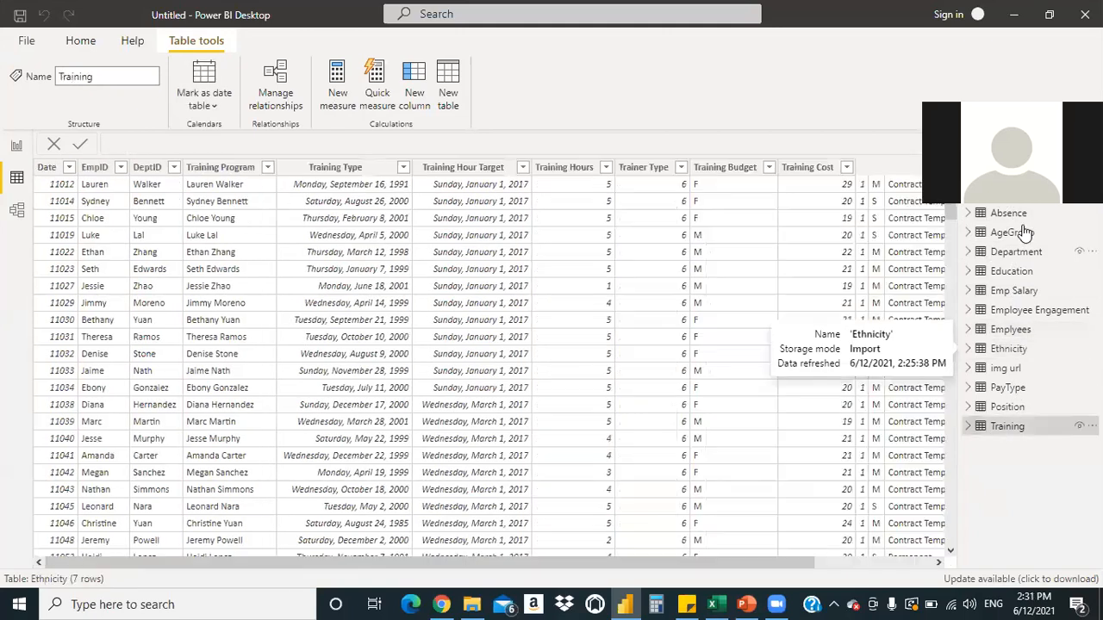
pyautogui.click(1014, 217)
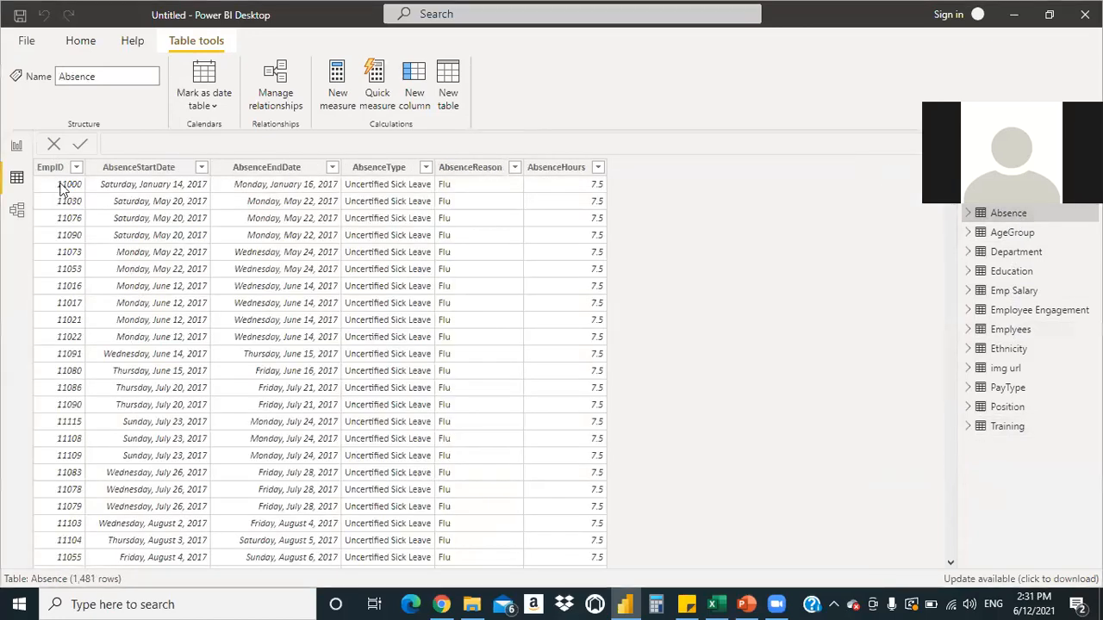
pyautogui.click(14, 145)
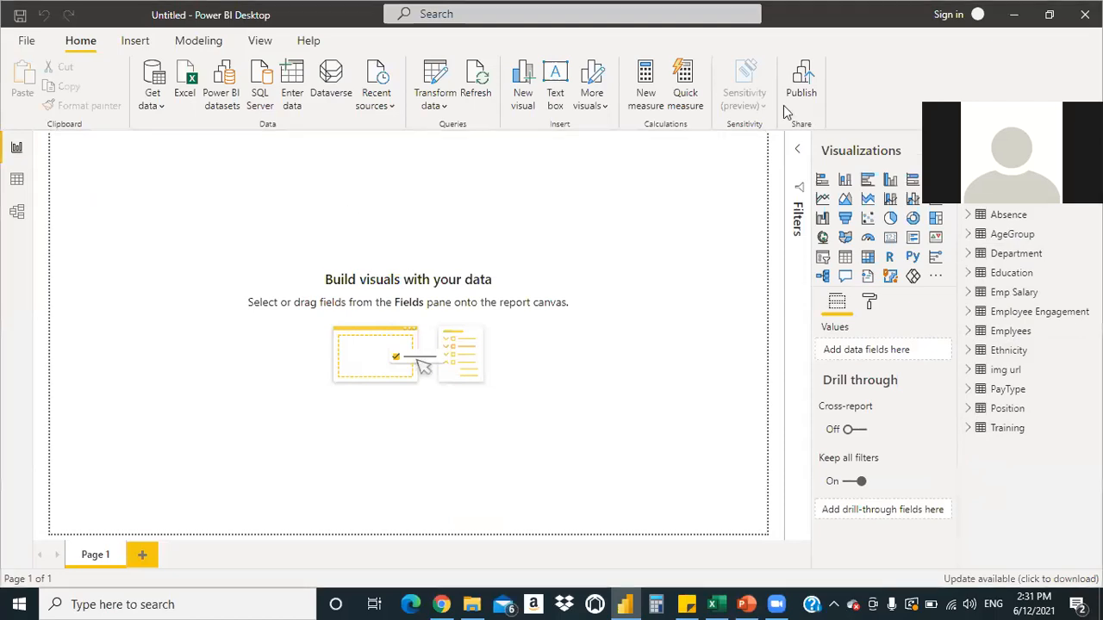
# Expand Emplyees in the Fields pane and scroll through its listed columns
pyautogui.click(969, 333)
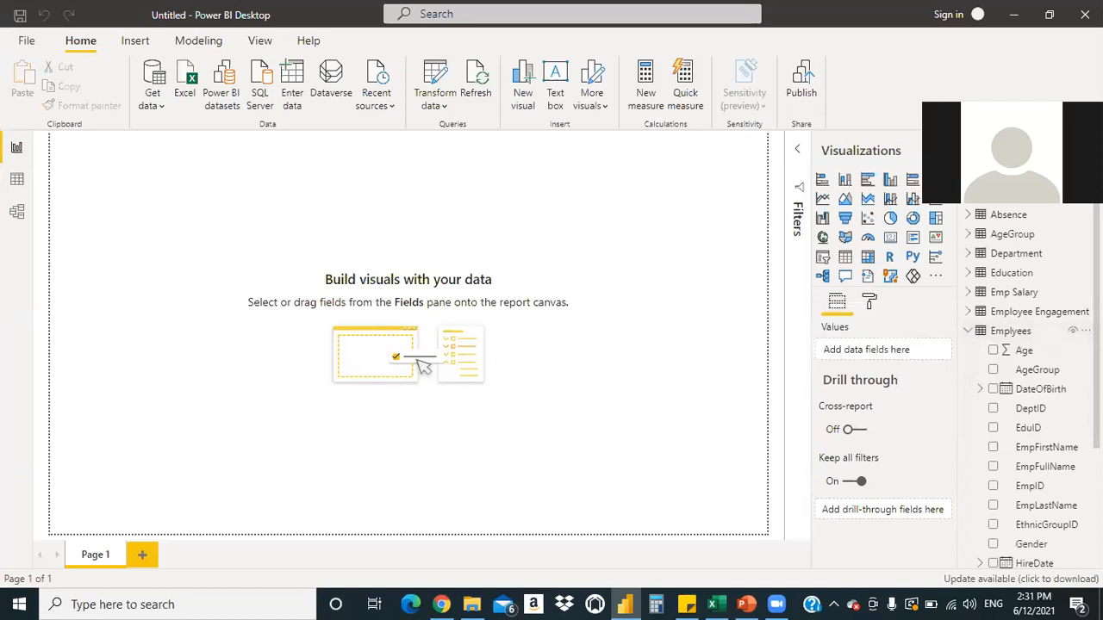
pyautogui.scroll(-2, 1031, 386)
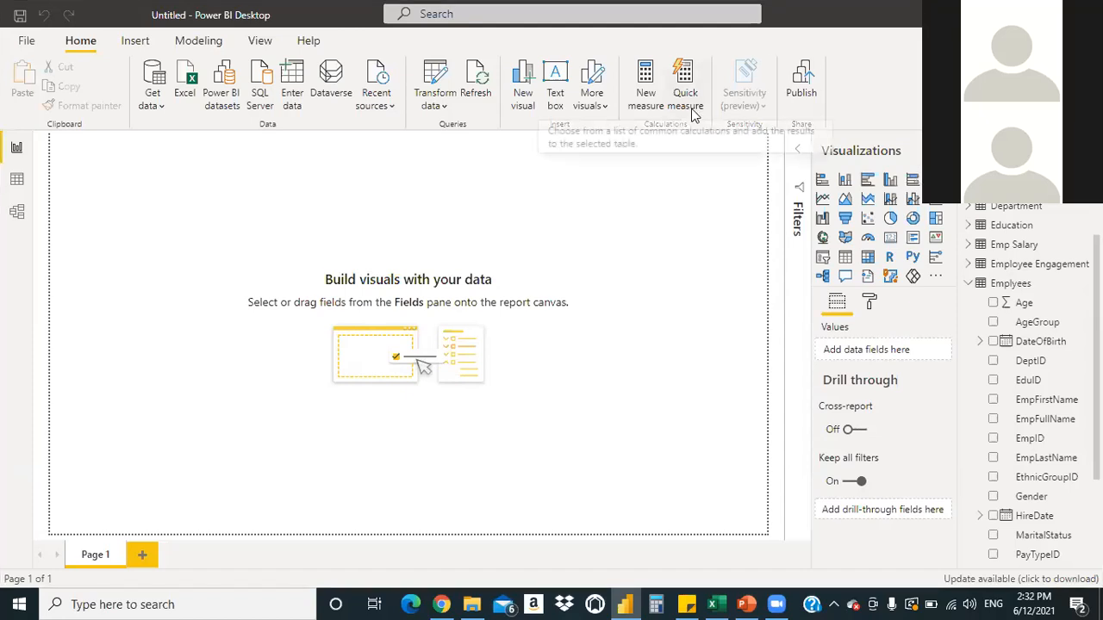
# Open Model view and collapse the Properties pane to widen the diagram
pyautogui.click(17, 213)
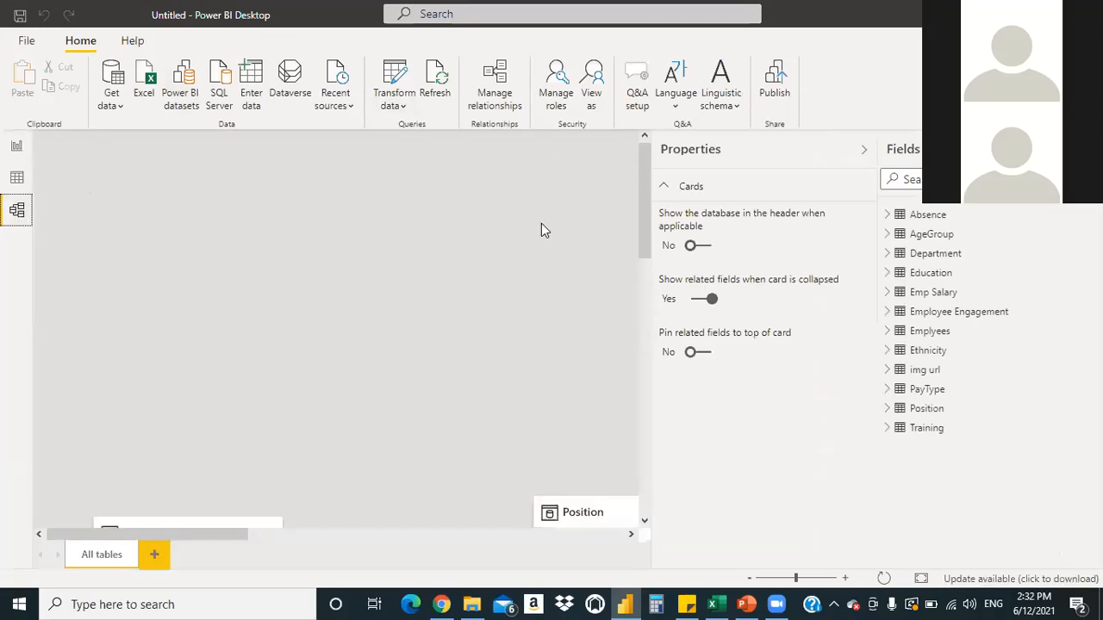
pyautogui.click(863, 149)
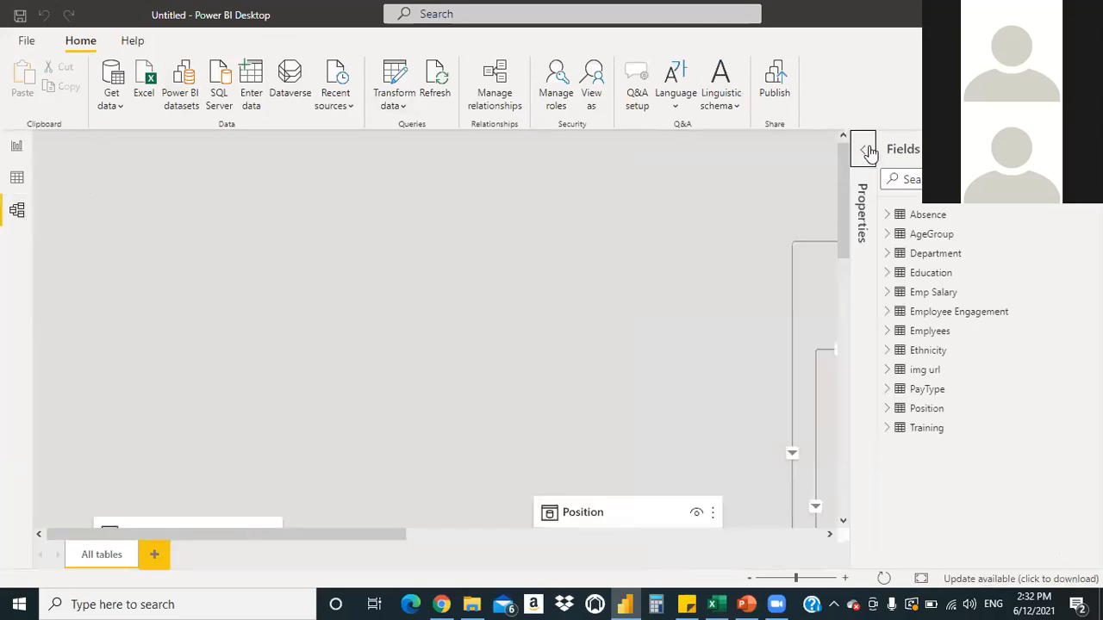
pyautogui.moveTo(841, 220); pyautogui.dragTo(450, 165)
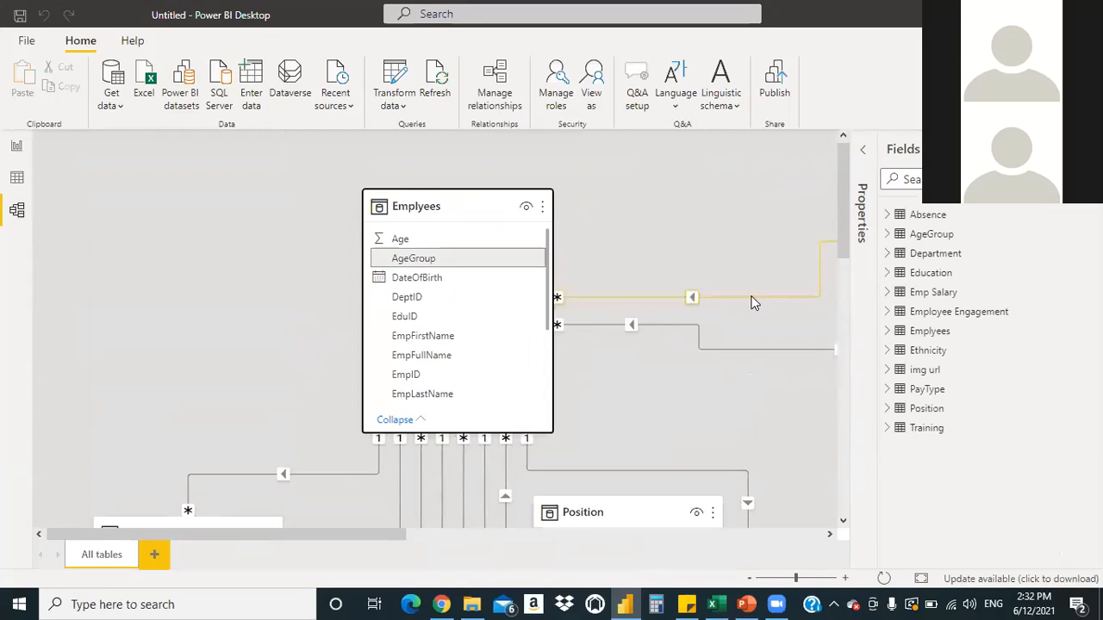
pyautogui.moveTo(843, 250)
pyautogui.mouseDown()
pyautogui.moveTo(859, 430)
pyautogui.moveTo(865, 338)
pyautogui.moveTo(837, 233)
pyautogui.mouseUp()
# Move the Training, Position, Ethnicity, Employee Engagement and Department cards into a tidier layout
pyautogui.moveTo(205, 504); pyautogui.dragTo(112, 431)
pyautogui.moveTo(660, 483); pyautogui.dragTo(427, 434)
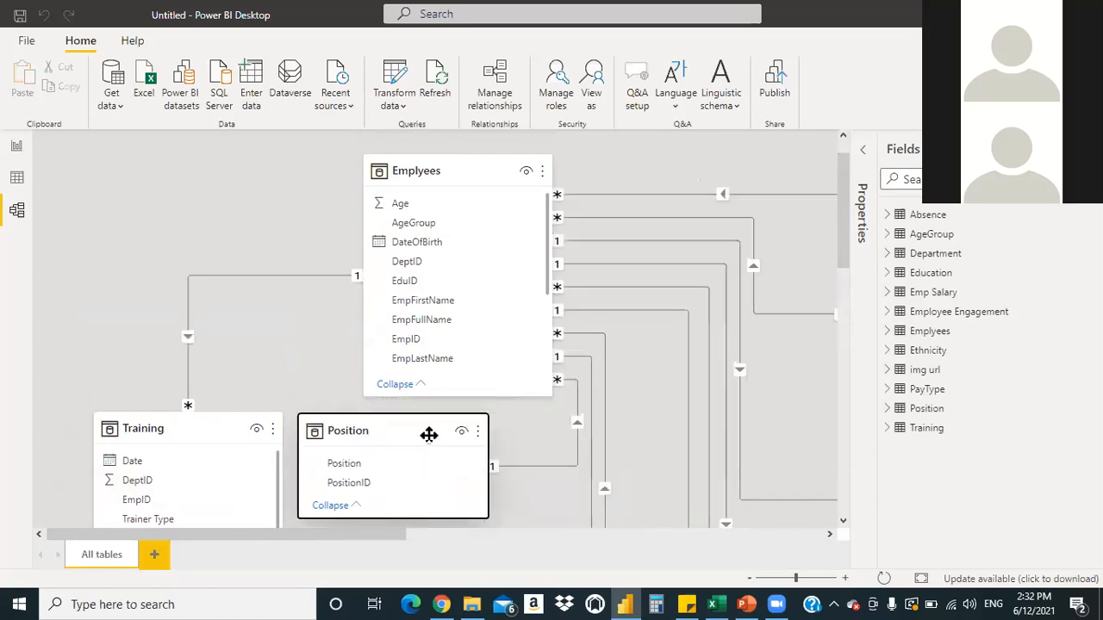
pyautogui.scroll(-1, 844, 248)
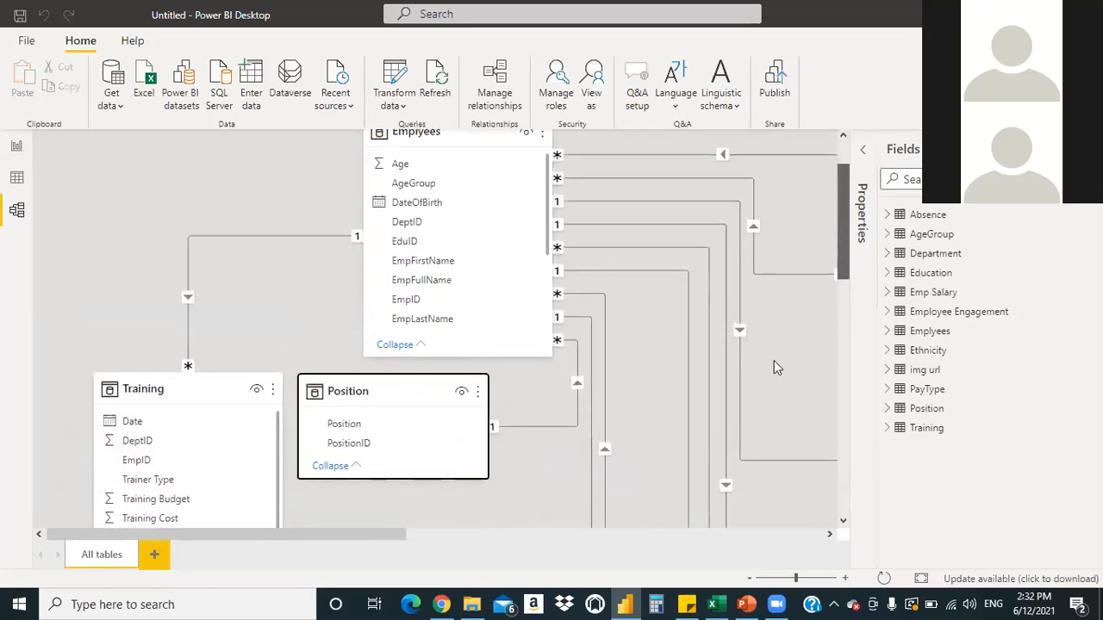
pyautogui.moveTo(322, 541); pyautogui.dragTo(551, 540)
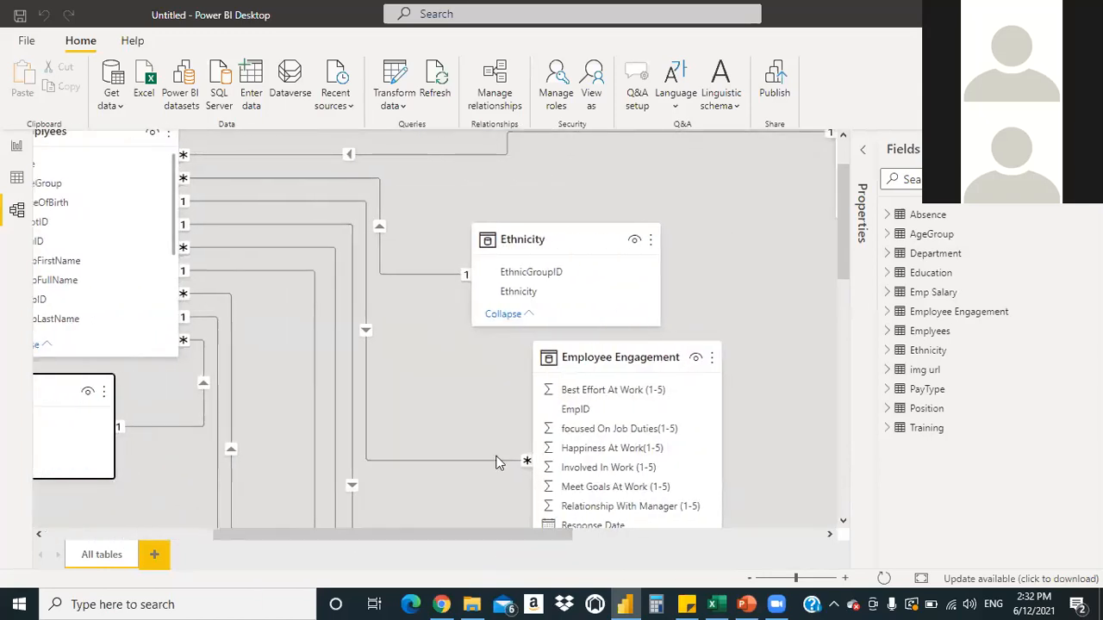
pyautogui.moveTo(575, 241); pyautogui.dragTo(247, 391)
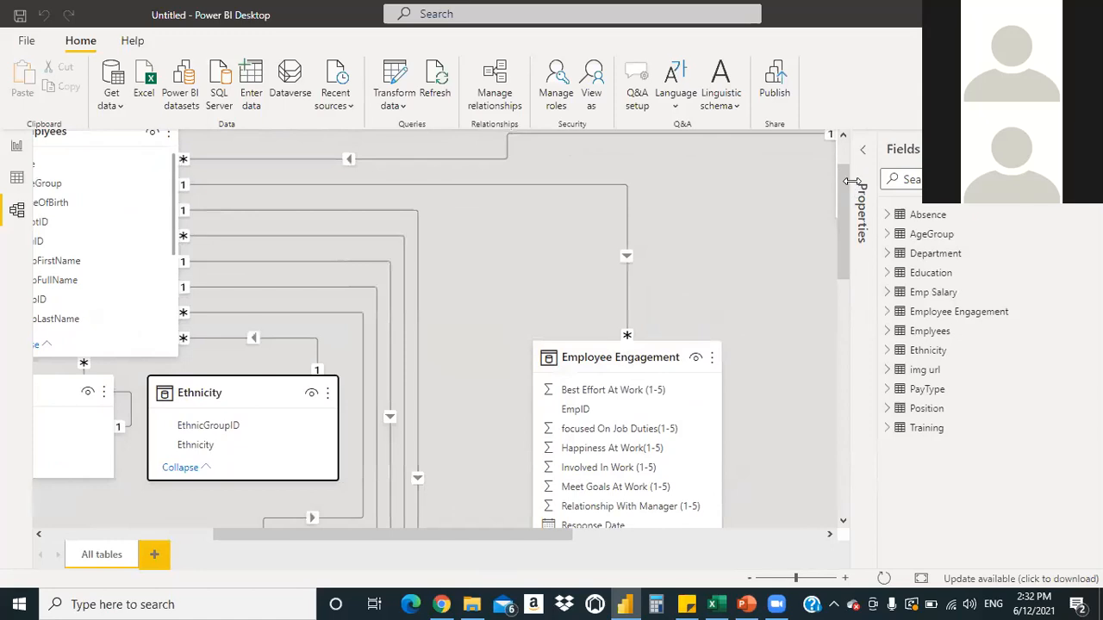
pyautogui.moveTo(837, 188); pyautogui.dragTo(835, 224)
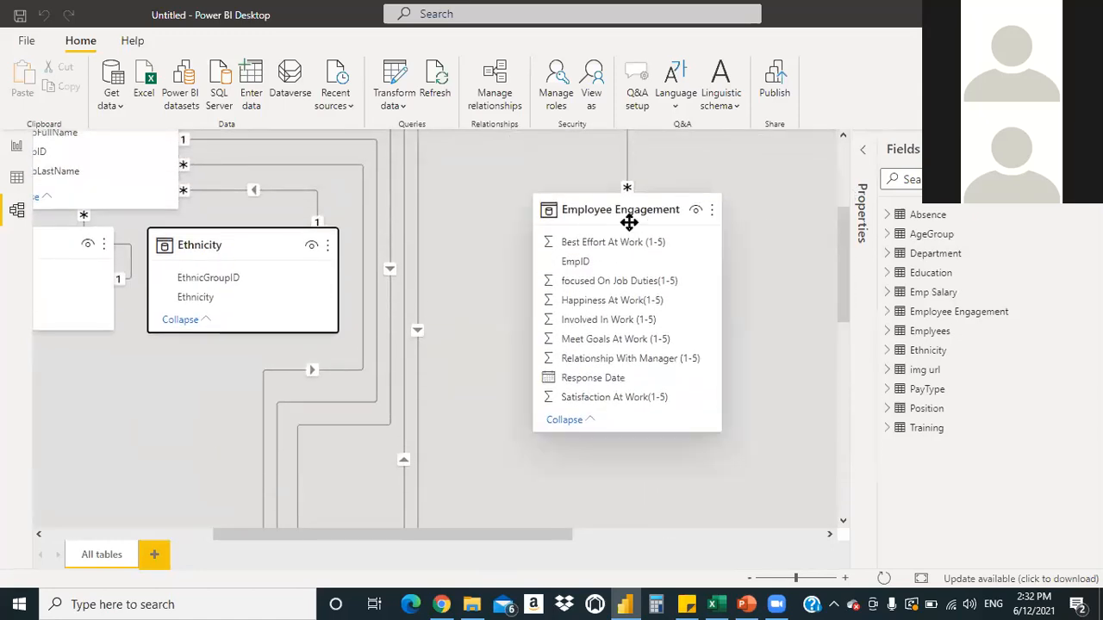
pyautogui.moveTo(629, 208); pyautogui.dragTo(449, 254)
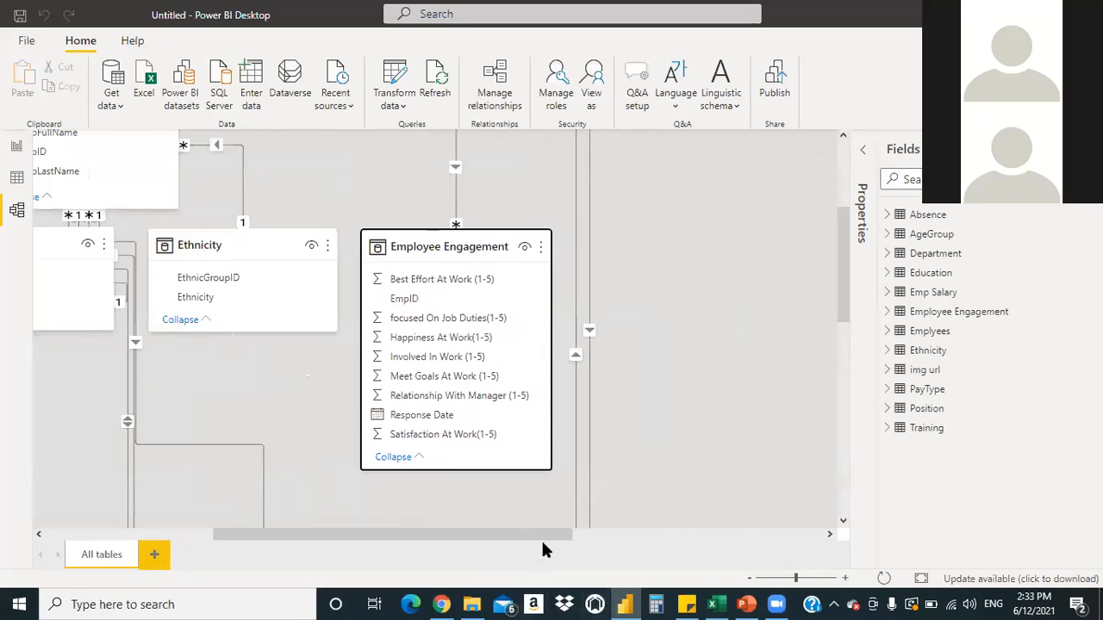
pyautogui.moveTo(576, 534); pyautogui.dragTo(309, 532)
pyautogui.moveTo(844, 273); pyautogui.dragTo(848, 382)
pyautogui.moveTo(542, 247); pyautogui.dragTo(488, 113)
# Place Department below Position, Emp Salary to its right, and img url below Department
pyautogui.moveTo(664, 400); pyautogui.dragTo(679, 152)
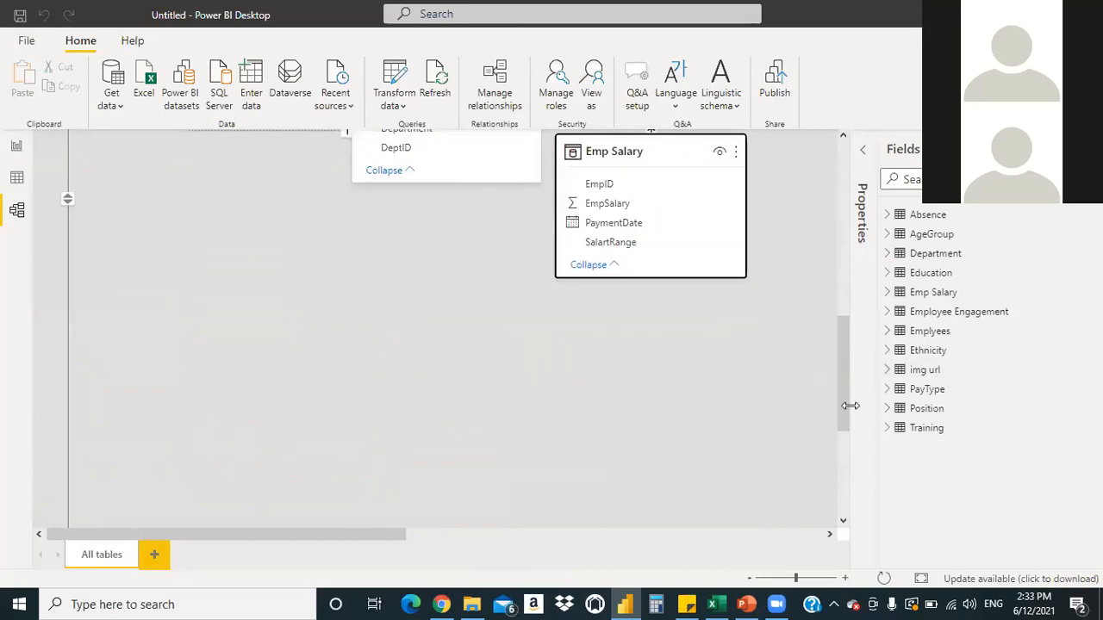
pyautogui.moveTo(846, 402); pyautogui.dragTo(840, 297)
pyautogui.moveTo(464, 442); pyautogui.dragTo(416, 362)
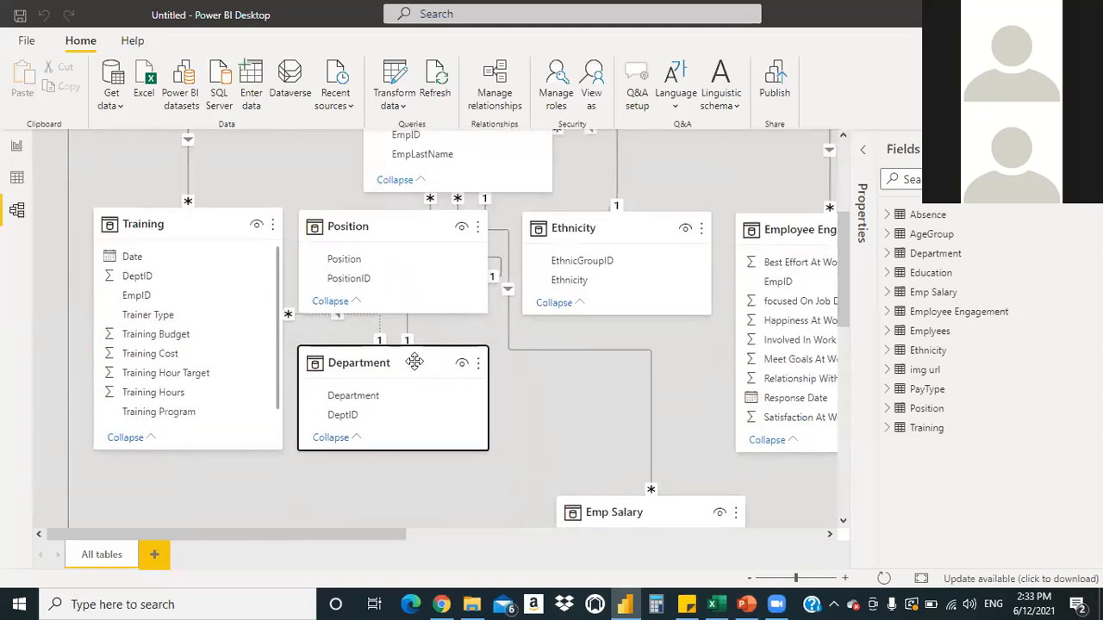
pyautogui.moveTo(669, 507); pyautogui.dragTo(633, 345)
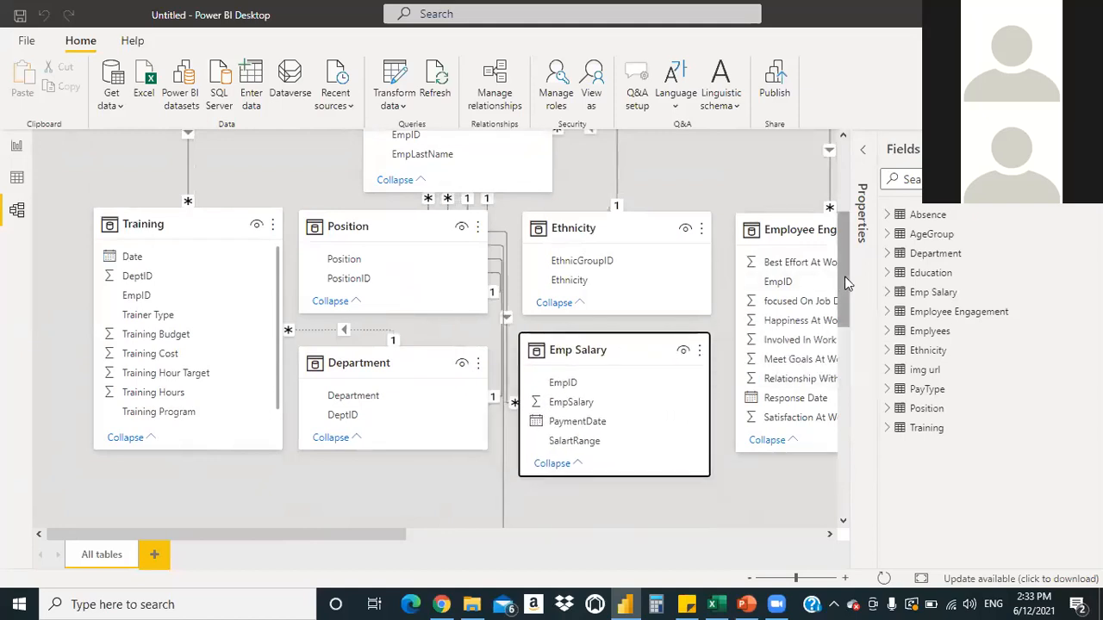
pyautogui.moveTo(840, 278); pyautogui.dragTo(851, 500)
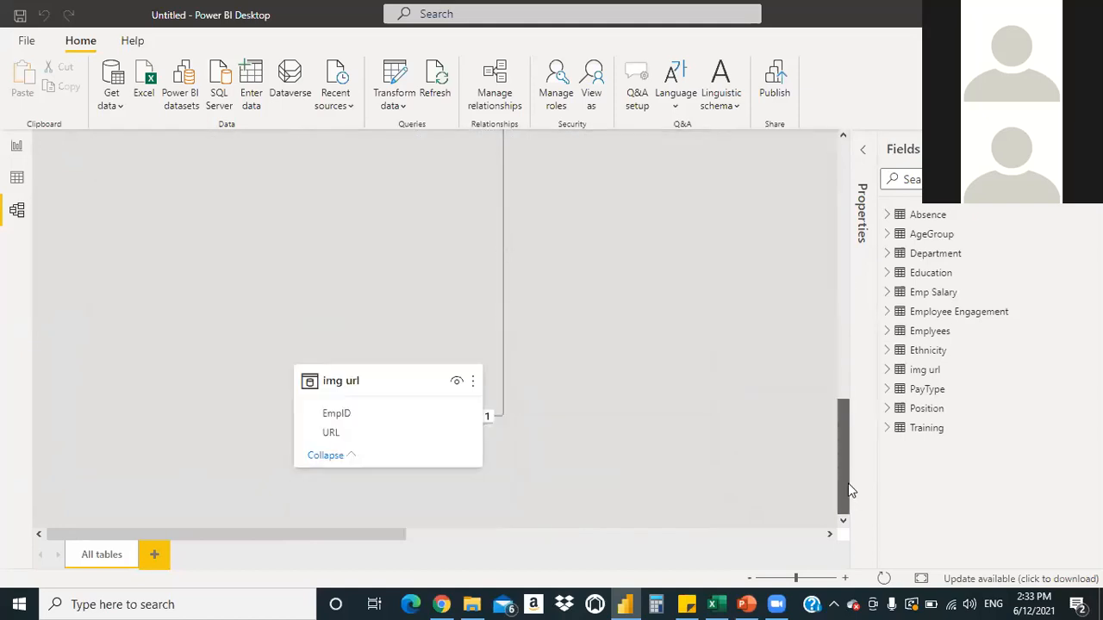
pyautogui.moveTo(396, 390); pyautogui.dragTo(438, 81)
pyautogui.moveTo(834, 424); pyautogui.dragTo(840, 356)
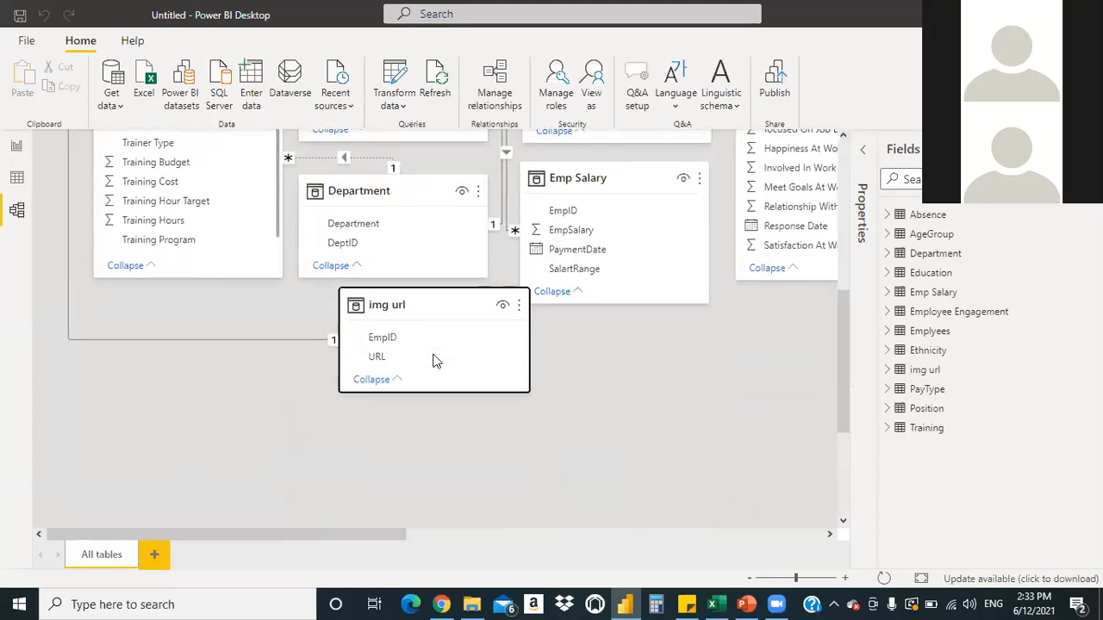
pyautogui.moveTo(448, 298); pyautogui.dragTo(410, 317)
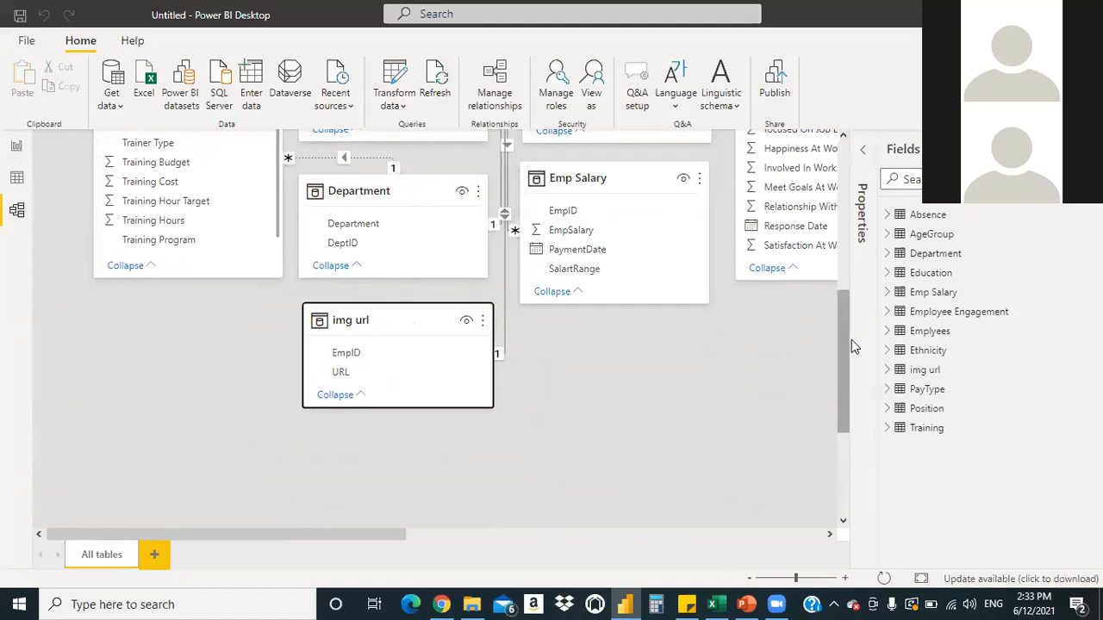
# Pull the Absence and PayType cards into the main diagram area
pyautogui.moveTo(351, 534); pyautogui.dragTo(576, 527)
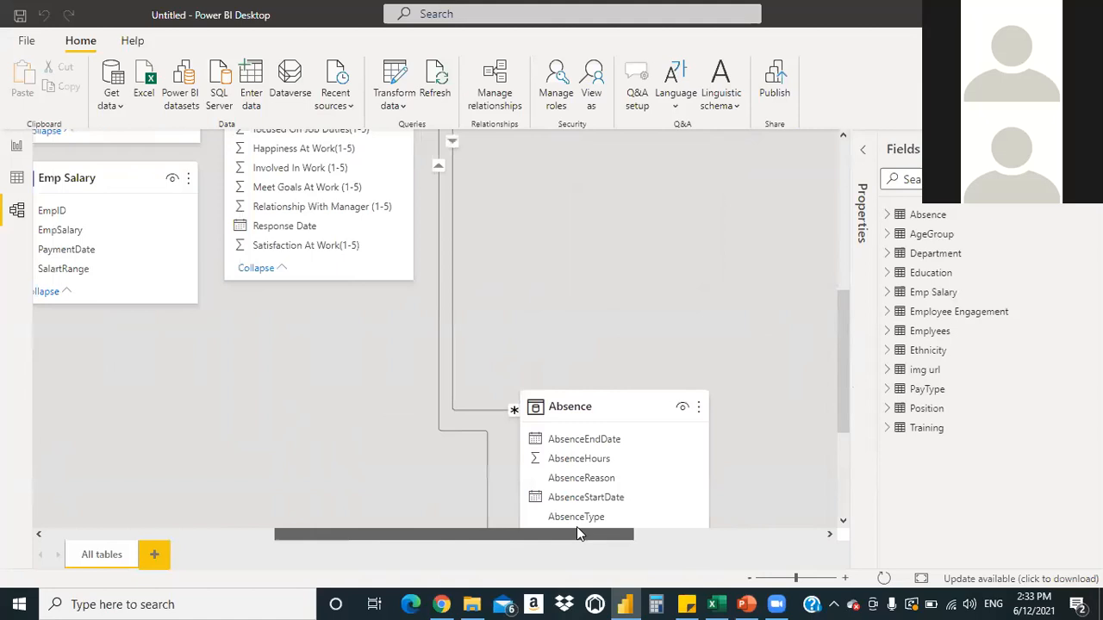
pyautogui.moveTo(629, 405); pyautogui.dragTo(113, 339)
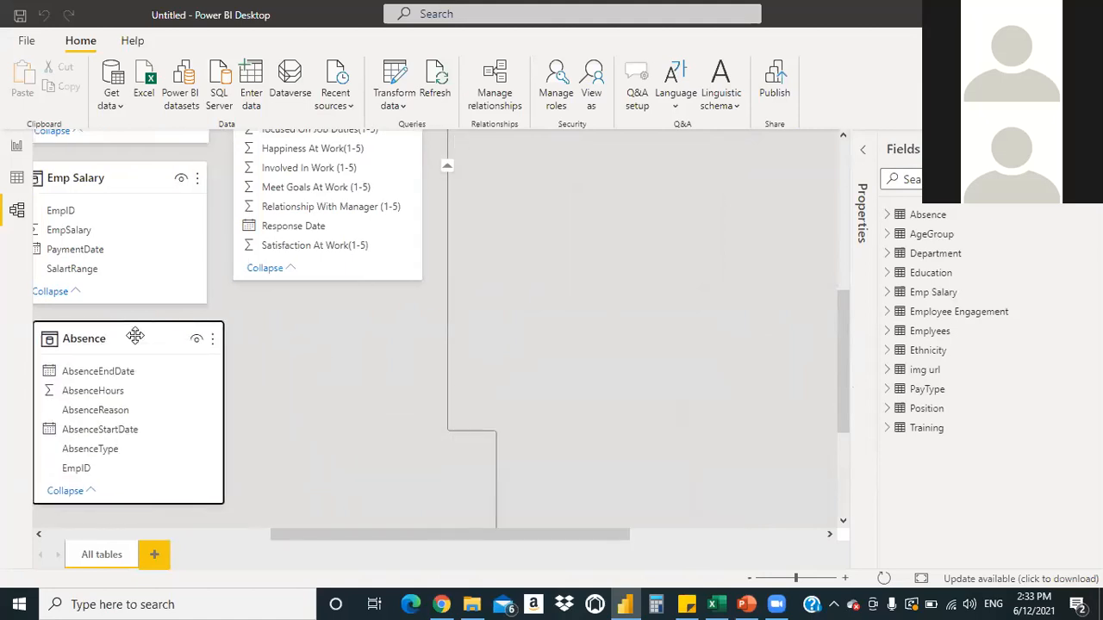
pyautogui.moveTo(609, 533); pyautogui.dragTo(834, 520)
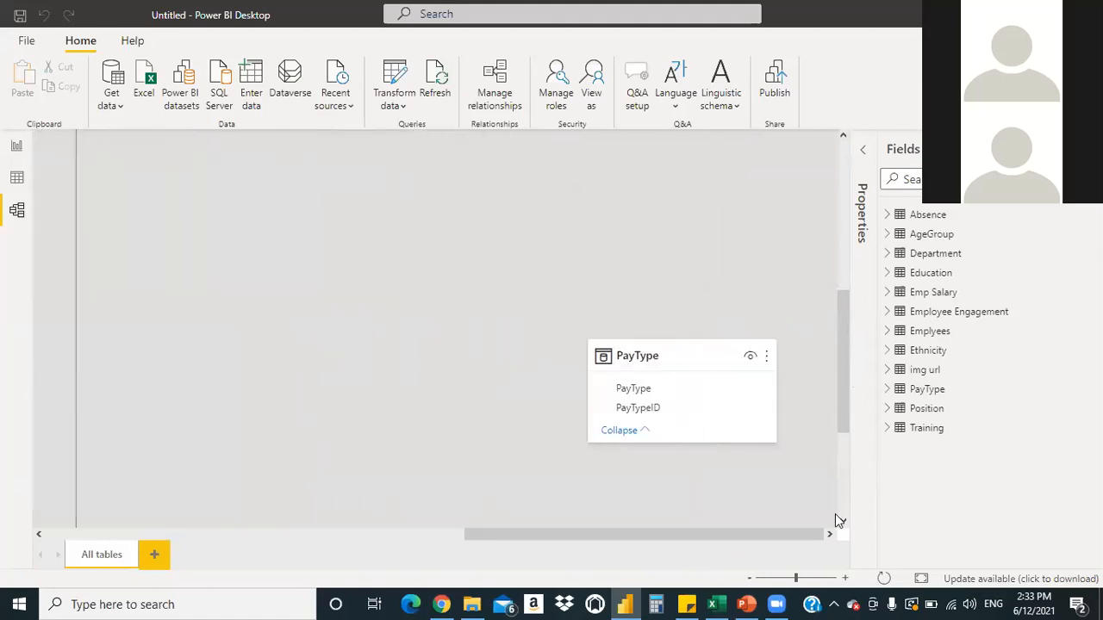
pyautogui.moveTo(696, 347); pyautogui.dragTo(250, 324)
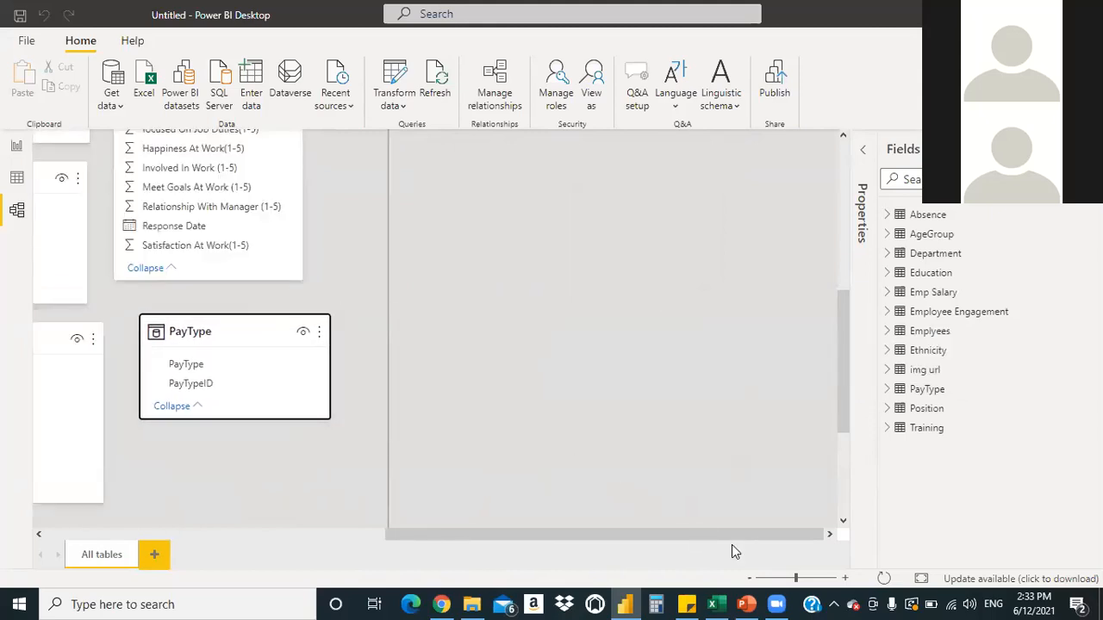
pyautogui.moveTo(733, 525); pyautogui.dragTo(413, 537)
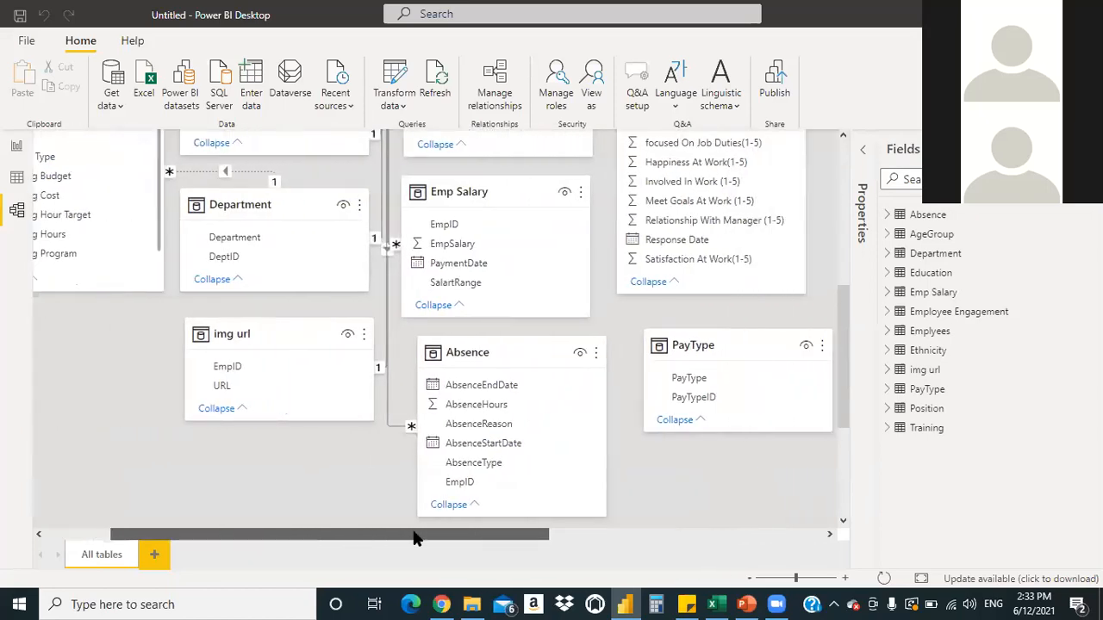
pyautogui.moveTo(414, 537); pyautogui.dragTo(373, 524)
pyautogui.moveTo(841, 300); pyautogui.dragTo(834, 177)
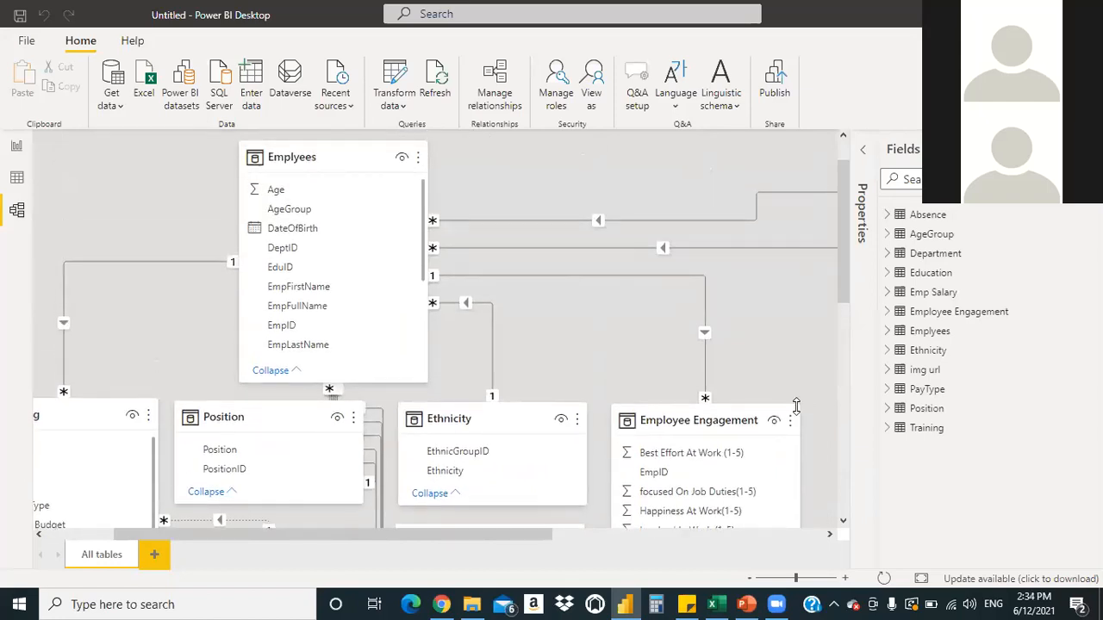
pyautogui.moveTo(502, 539); pyautogui.dragTo(798, 544)
# Move AgeGroup beside Employee Engagement and bring Education in close to the other tables
pyautogui.moveTo(700, 159); pyautogui.dragTo(732, 428)
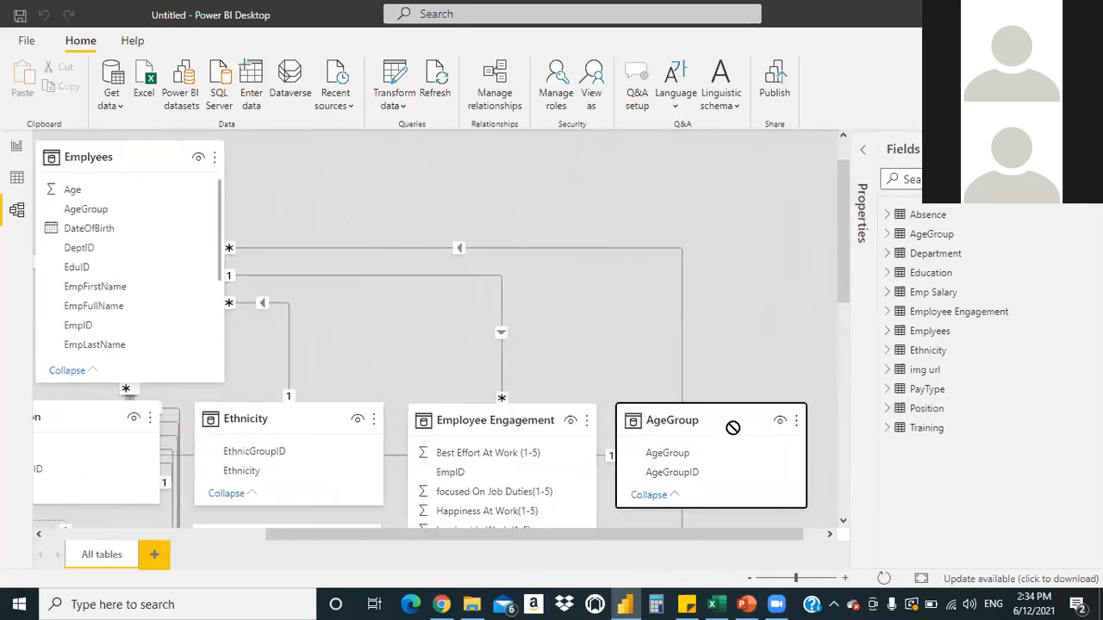
pyautogui.moveTo(772, 532); pyautogui.dragTo(832, 531)
pyautogui.moveTo(839, 250); pyautogui.dragTo(850, 402)
pyautogui.moveTo(669, 381); pyautogui.dragTo(498, 426)
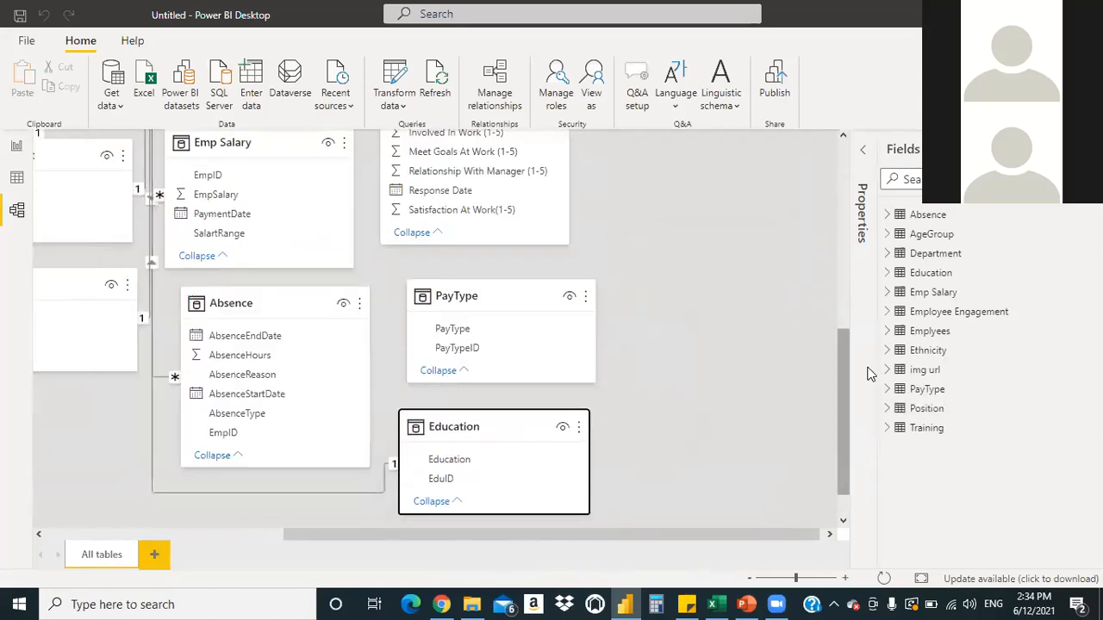
pyautogui.moveTo(847, 399); pyautogui.dragTo(845, 487)
pyautogui.moveTo(693, 533); pyautogui.dragTo(473, 527)
pyautogui.moveTo(568, 525); pyautogui.dragTo(827, 329)
pyautogui.moveTo(670, 295); pyautogui.dragTo(20, 475)
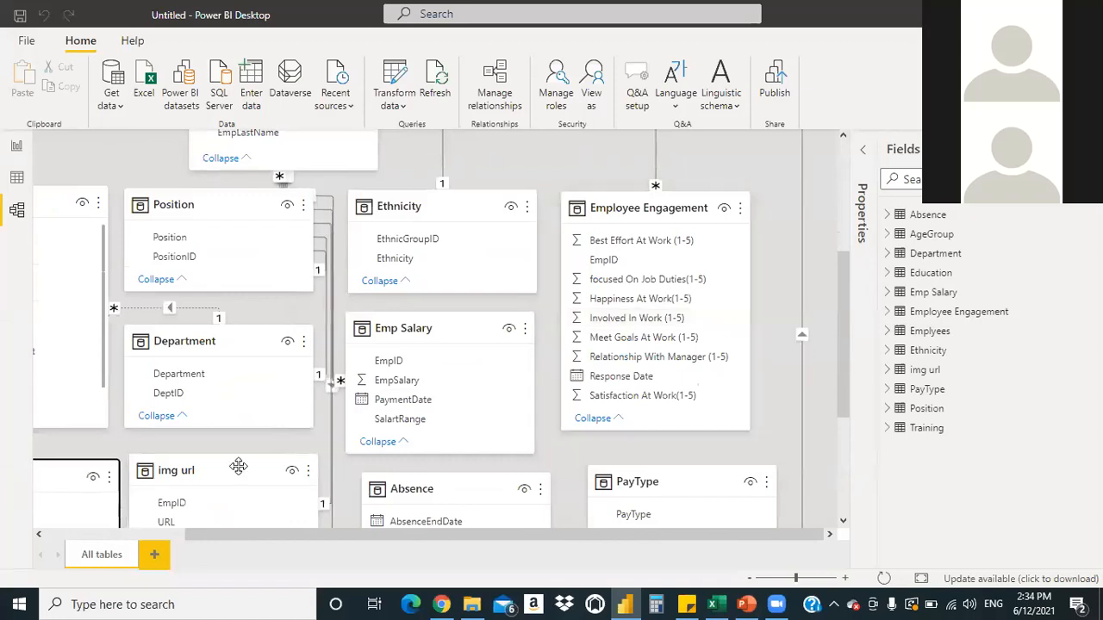
pyautogui.moveTo(360, 534); pyautogui.dragTo(175, 535)
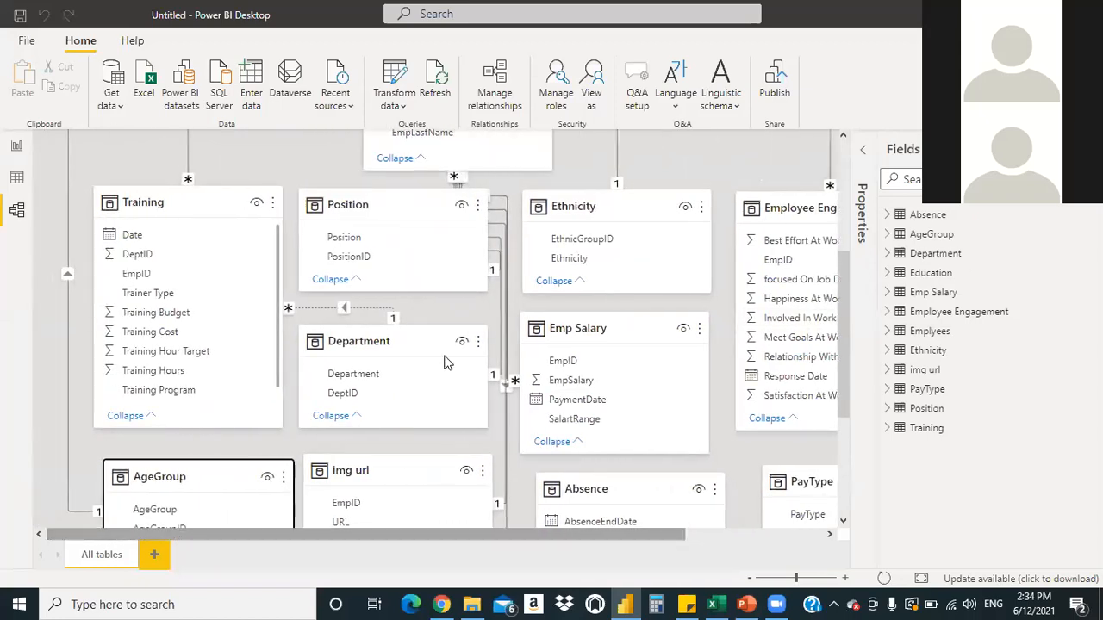
pyautogui.moveTo(837, 344); pyautogui.dragTo(826, 243)
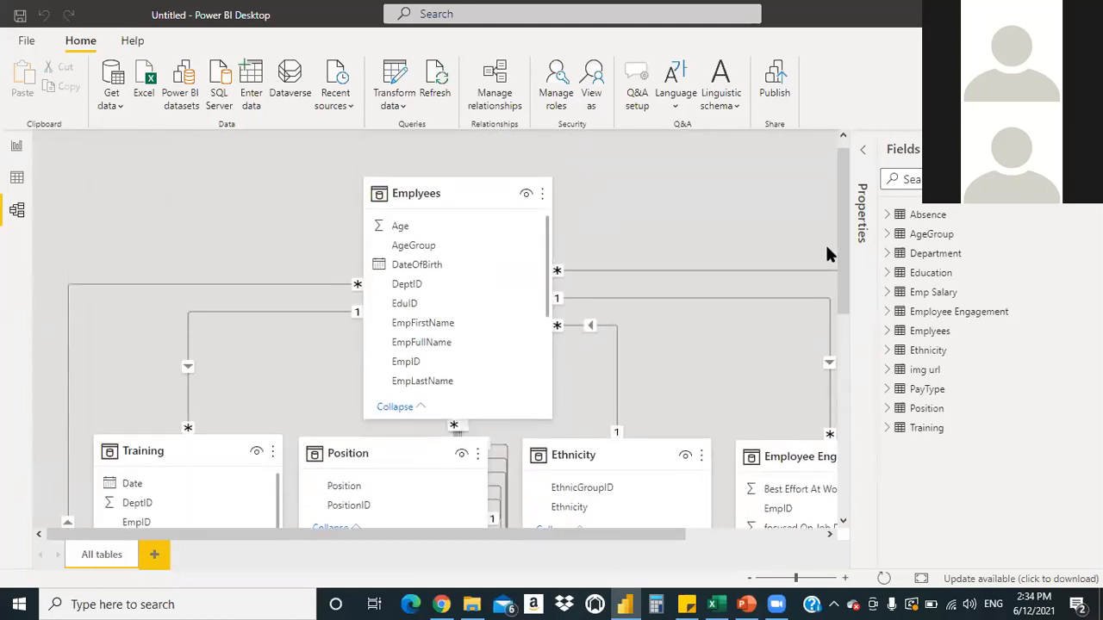
# Nudge the Emplyees card a little left above Training and the other tables
pyautogui.moveTo(846, 234); pyautogui.dragTo(644, 206)
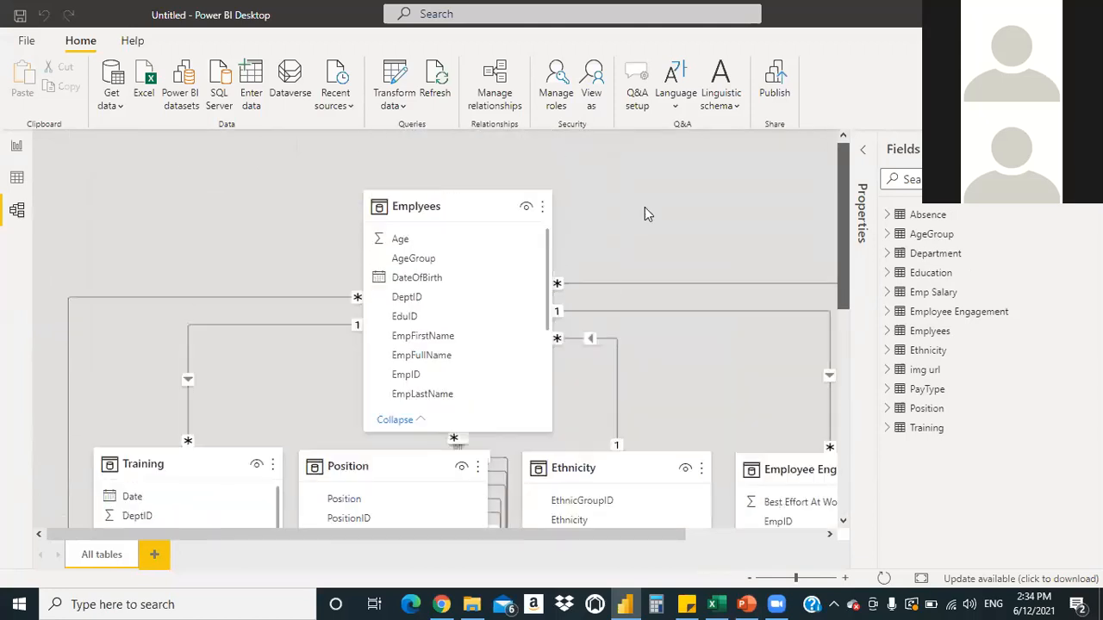
pyautogui.moveTo(478, 208); pyautogui.dragTo(471, 179)
pyautogui.moveTo(842, 228); pyautogui.dragTo(832, 178)
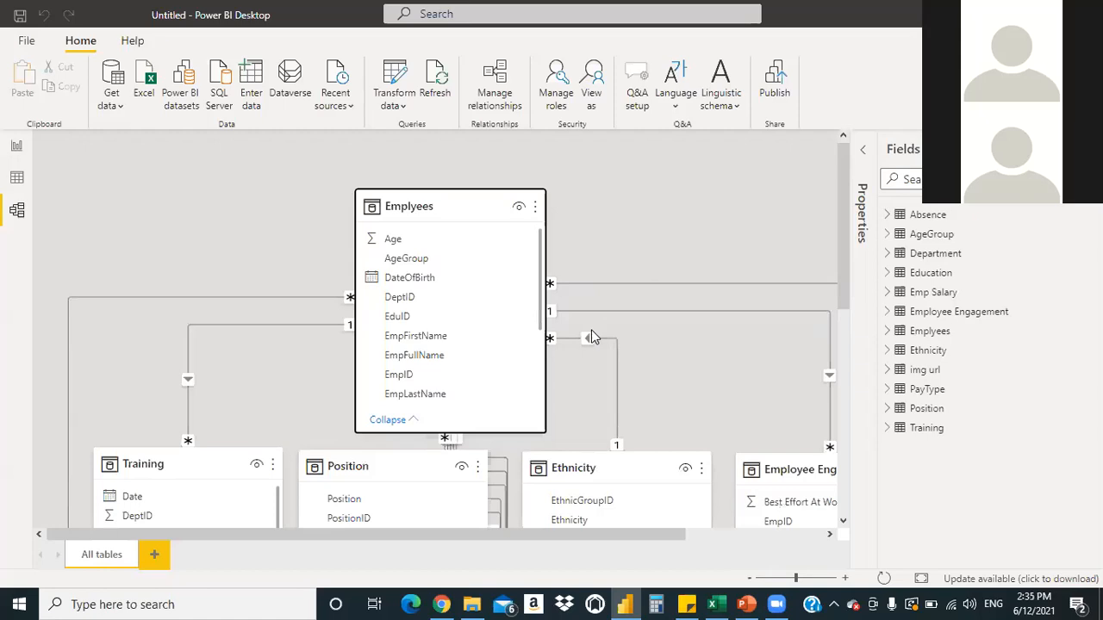
pyautogui.moveTo(843, 225)
pyautogui.mouseDown()
pyautogui.moveTo(846, 289)
pyautogui.moveTo(846, 229)
pyautogui.mouseUp()
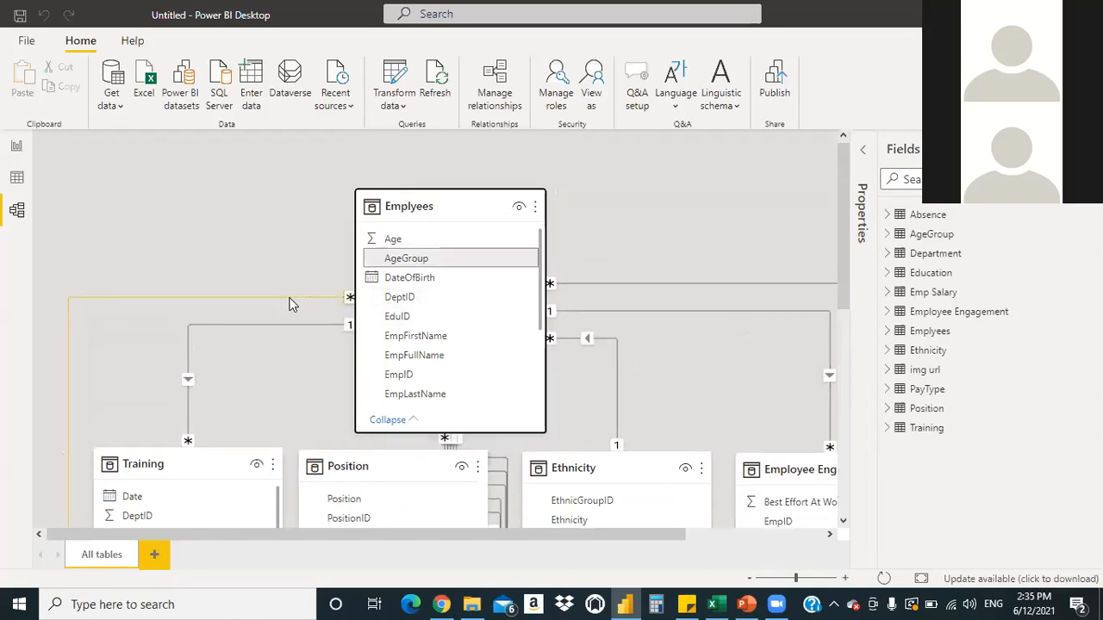
pyautogui.moveTo(838, 256); pyautogui.dragTo(843, 344)
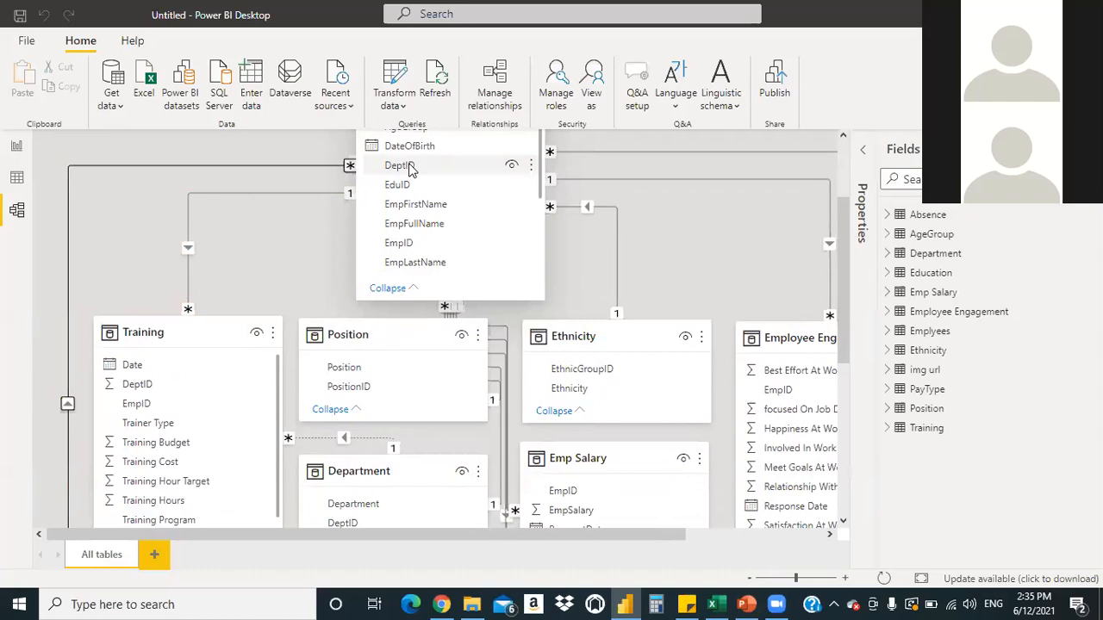
pyautogui.moveTo(410, 169); pyautogui.dragTo(173, 390)
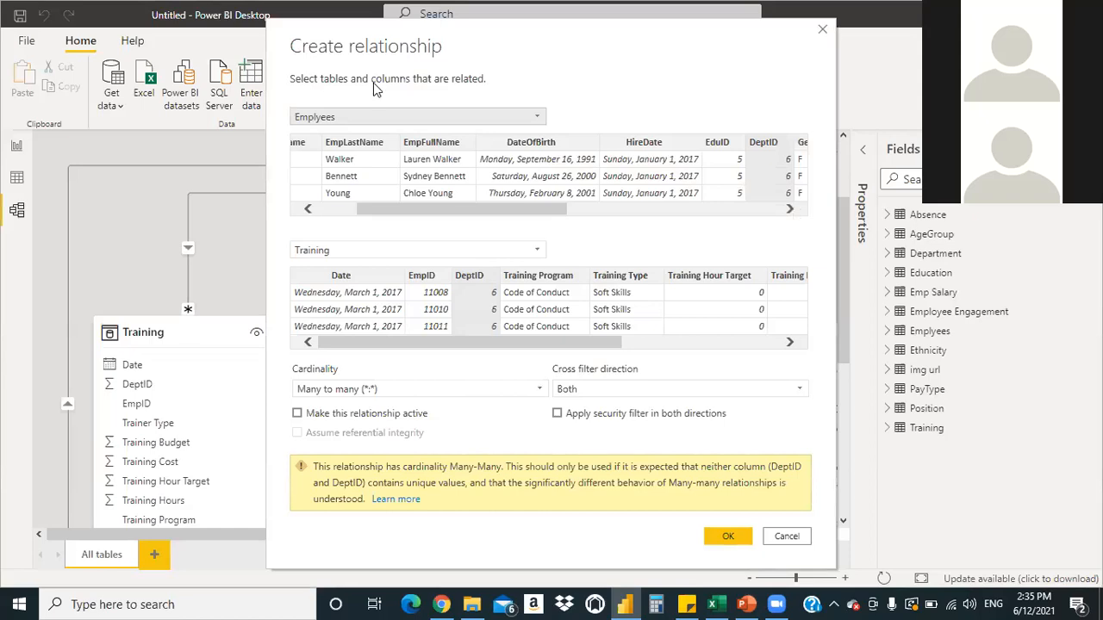
pyautogui.moveTo(487, 208); pyautogui.dragTo(410, 220)
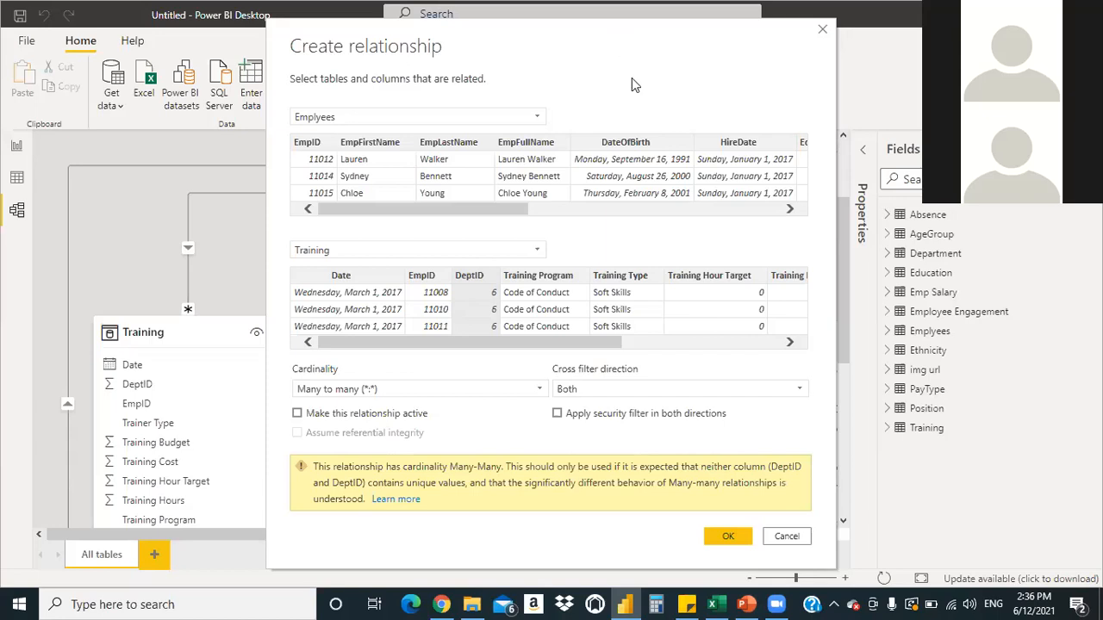
pyautogui.click(823, 32)
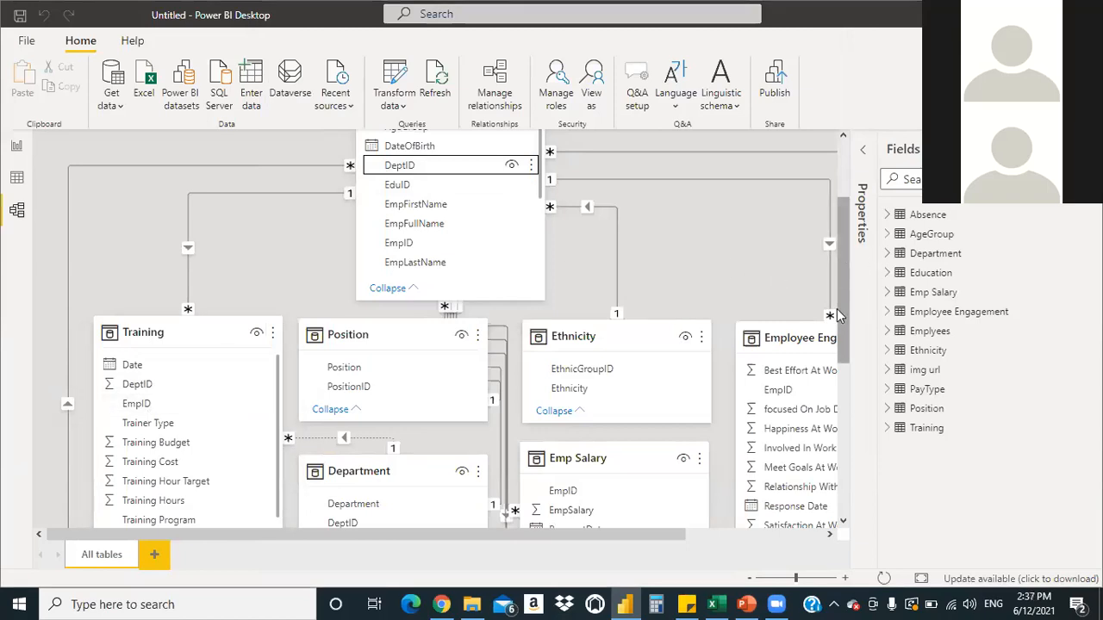
pyautogui.scroll(-3, 607, 334)
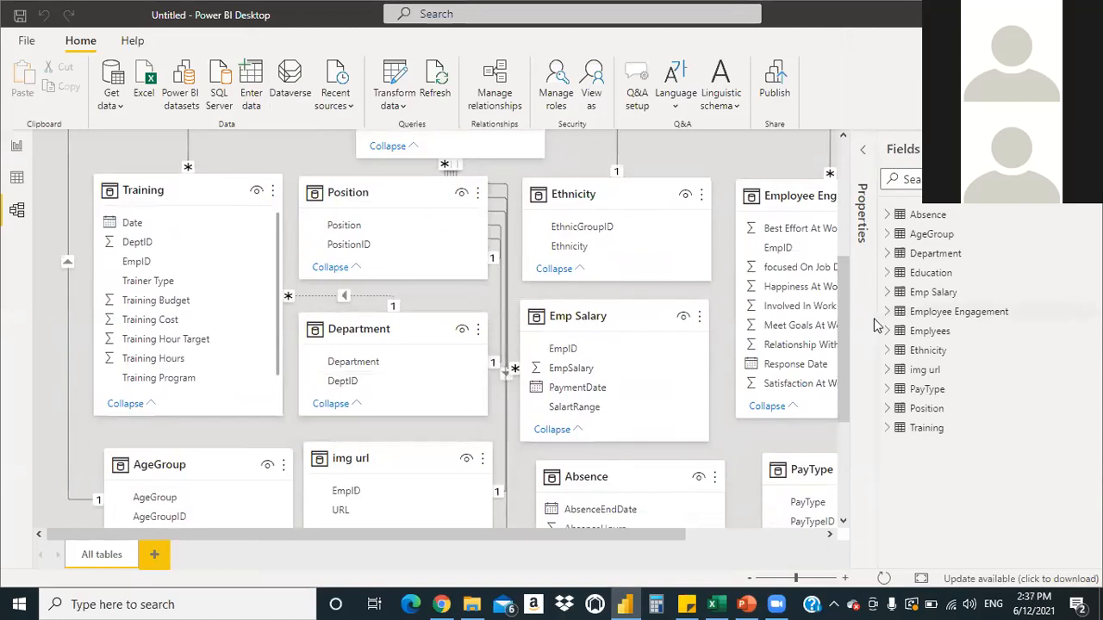
pyautogui.moveTo(840, 333)
pyautogui.mouseDown()
pyautogui.moveTo(840, 397)
pyautogui.moveTo(834, 325)
pyautogui.mouseUp()
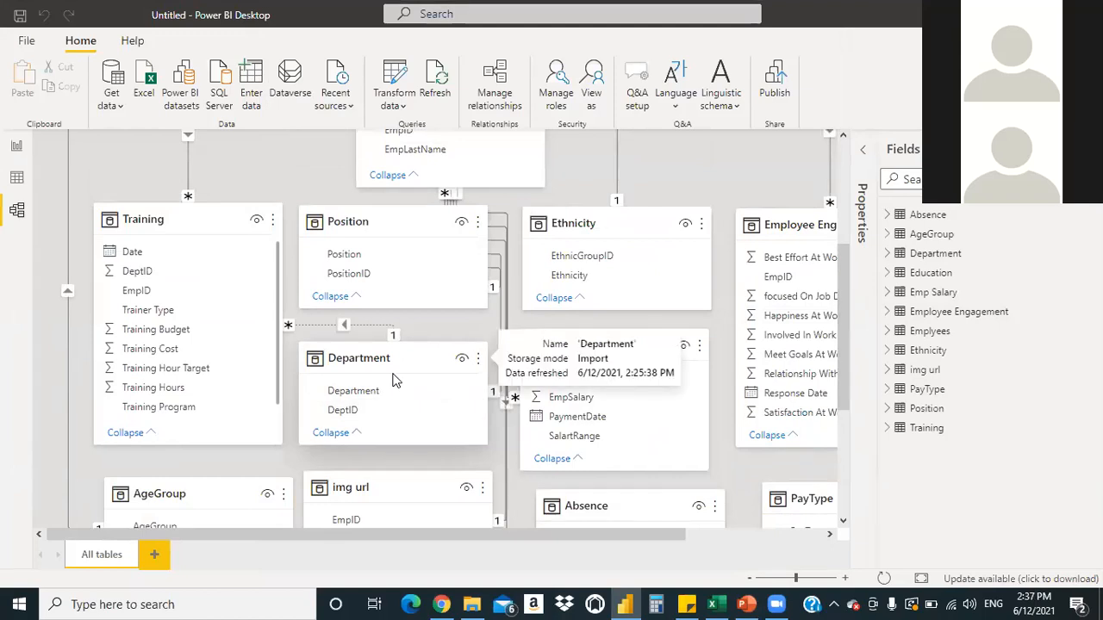
pyautogui.moveTo(842, 281); pyautogui.dragTo(839, 230)
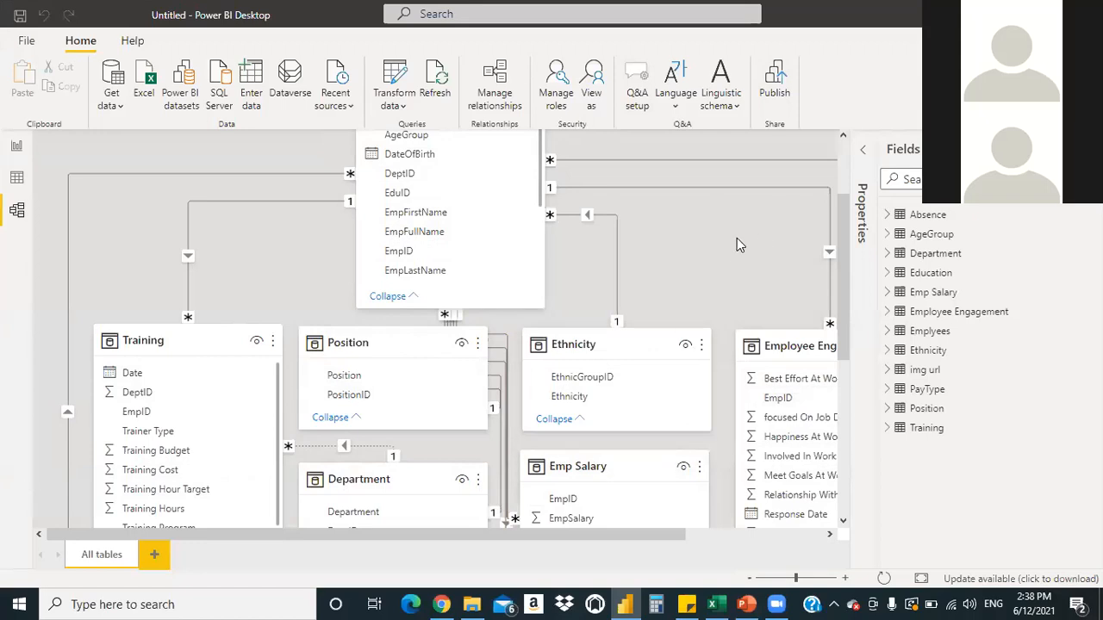
pyautogui.moveTo(843, 259); pyautogui.dragTo(837, 171)
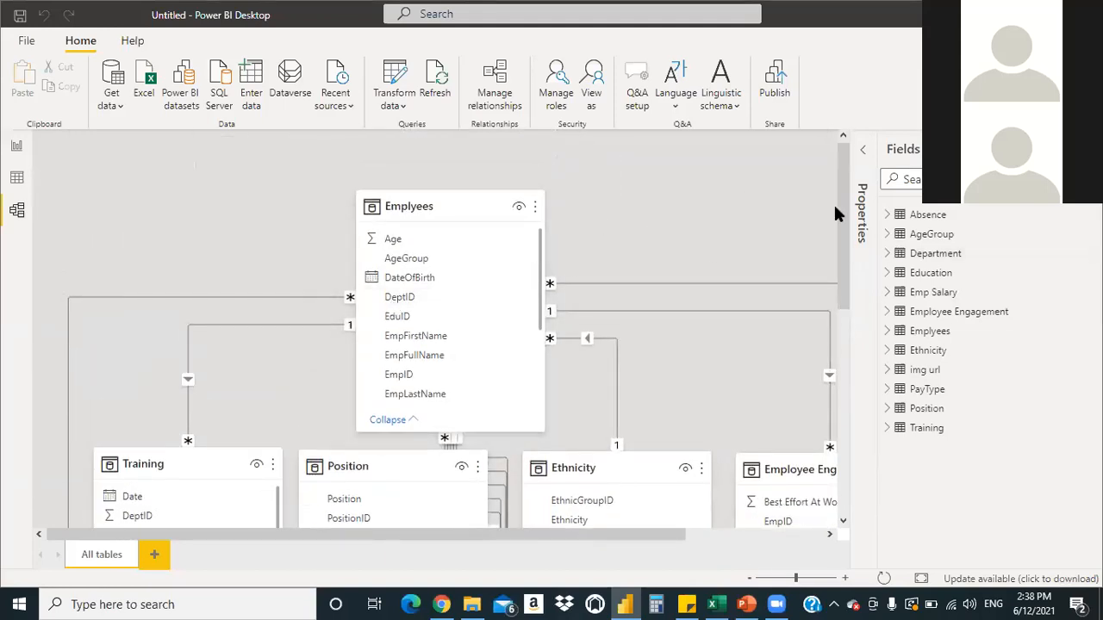
pyautogui.moveTo(846, 205); pyautogui.dragTo(842, 265)
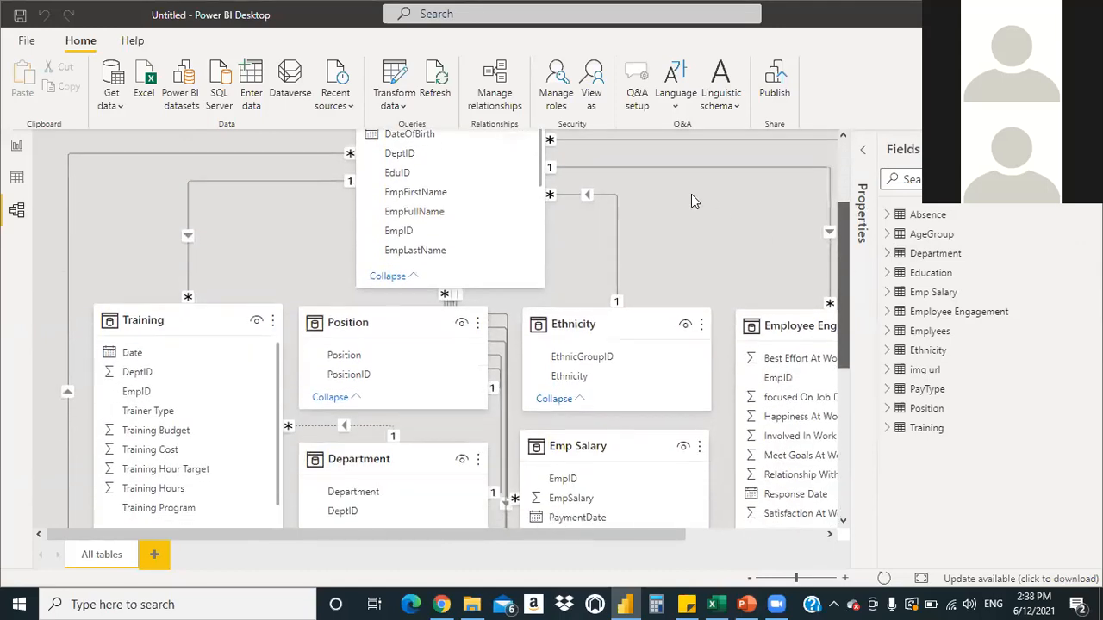
pyautogui.scroll(1, 681, 202)
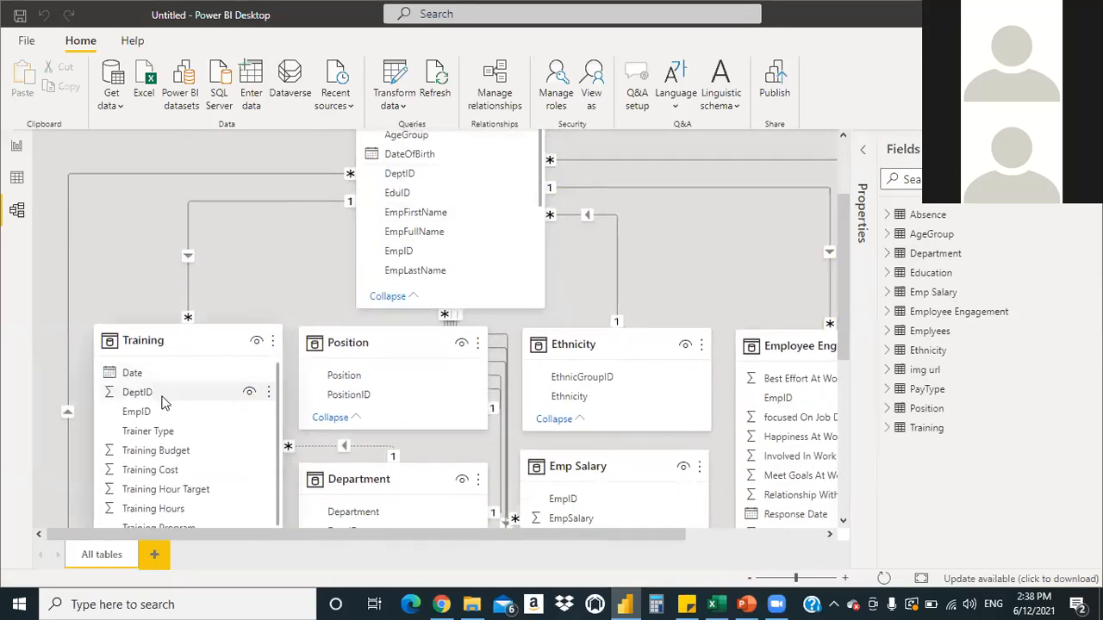
pyautogui.moveTo(840, 245); pyautogui.dragTo(846, 318)
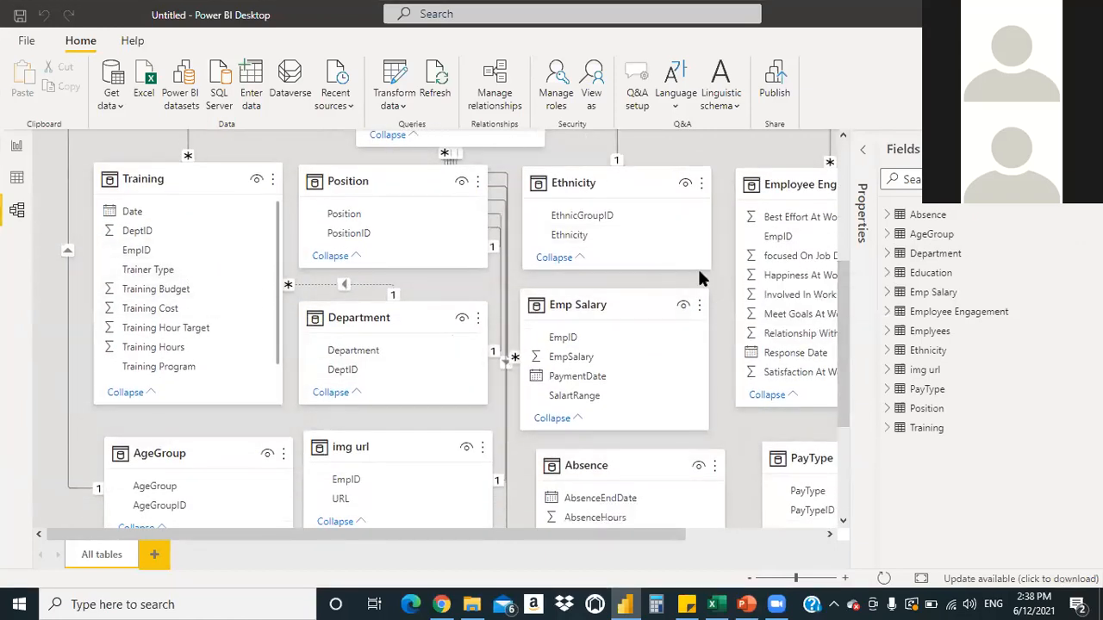
pyautogui.moveTo(843, 310); pyautogui.dragTo(849, 412)
pyautogui.moveTo(606, 536); pyautogui.dragTo(689, 548)
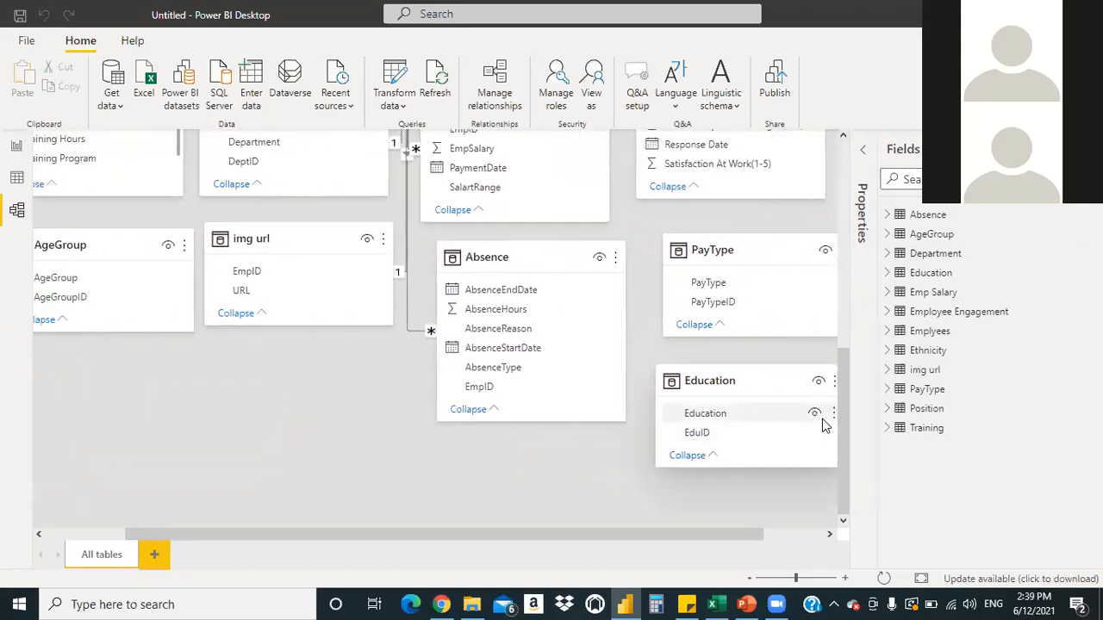
pyautogui.moveTo(840, 411); pyautogui.dragTo(835, 230)
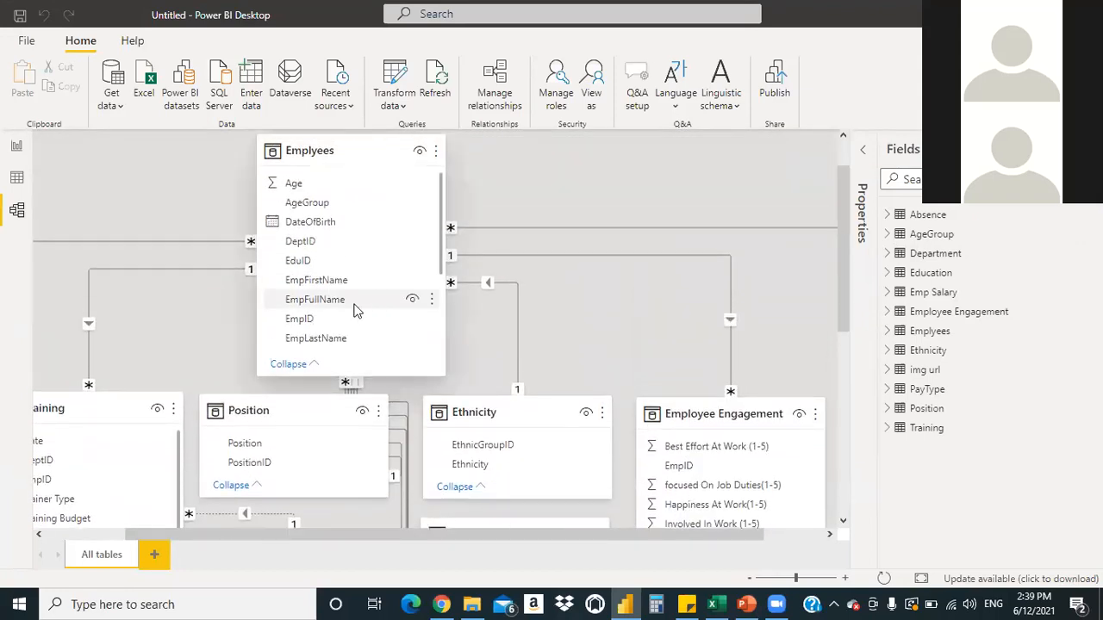
pyautogui.moveTo(841, 302); pyautogui.dragTo(860, 414)
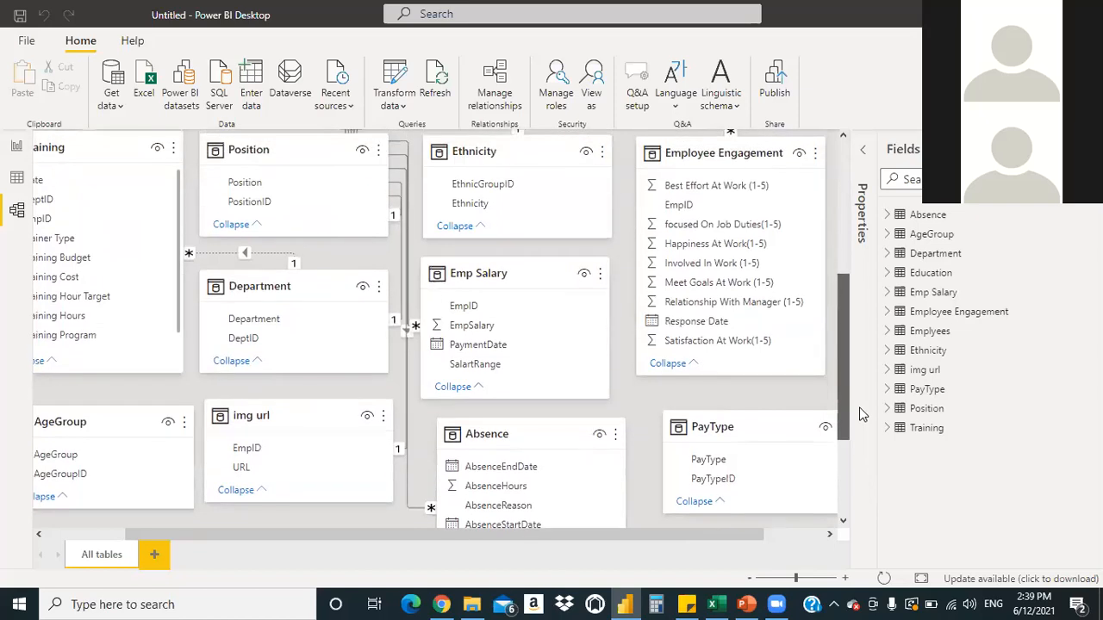
pyautogui.moveTo(717, 540); pyautogui.dragTo(438, 523)
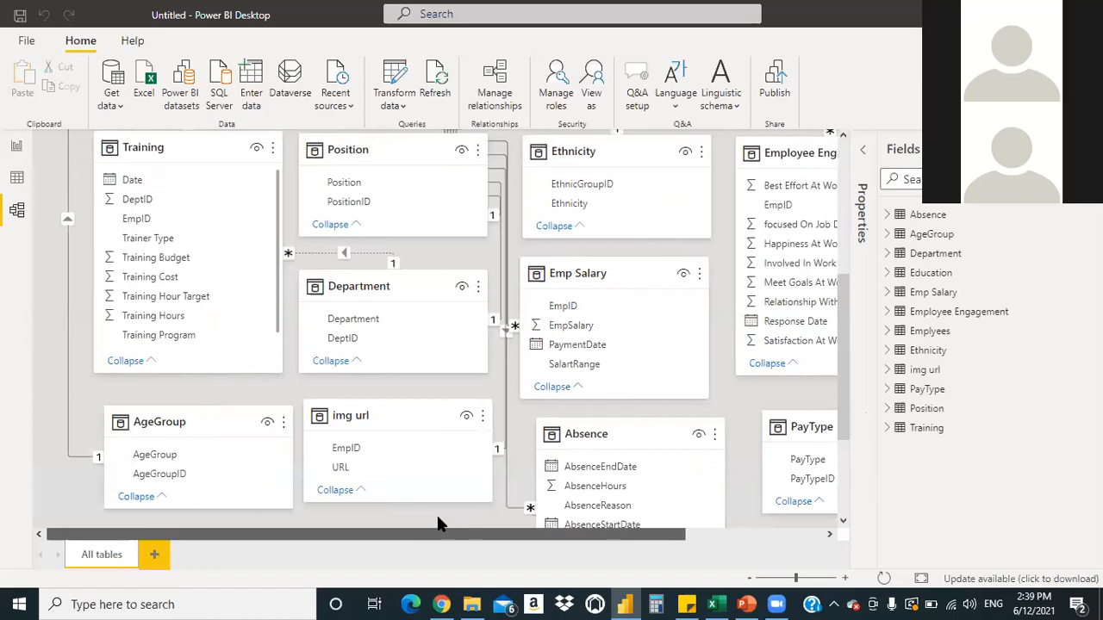
pyautogui.moveTo(848, 351); pyautogui.dragTo(839, 183)
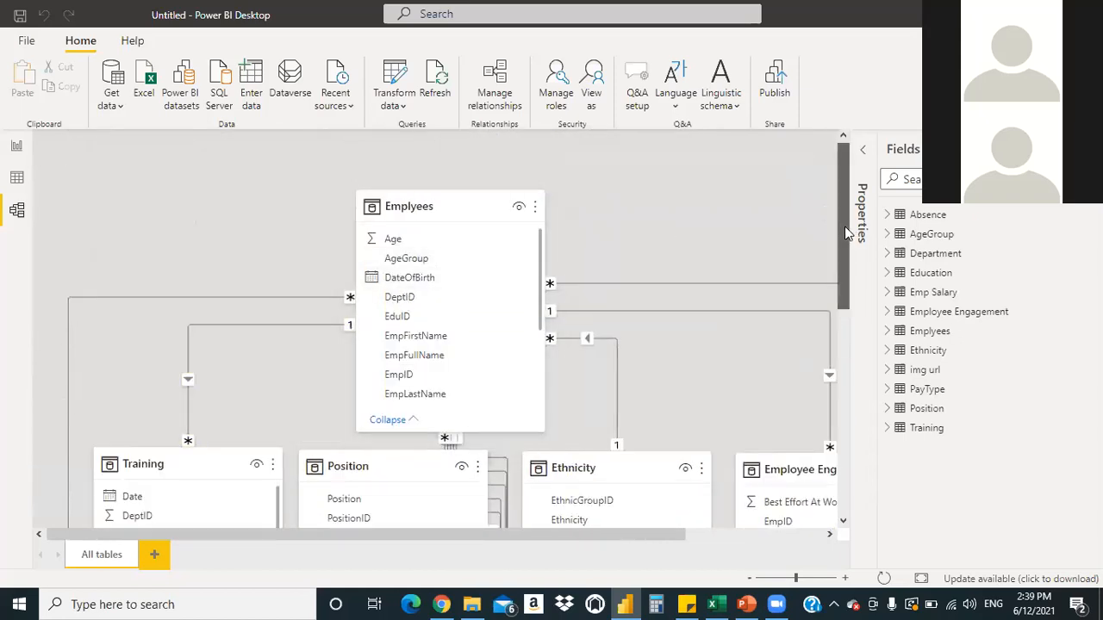
pyautogui.moveTo(395, 297); pyautogui.dragTo(131, 516)
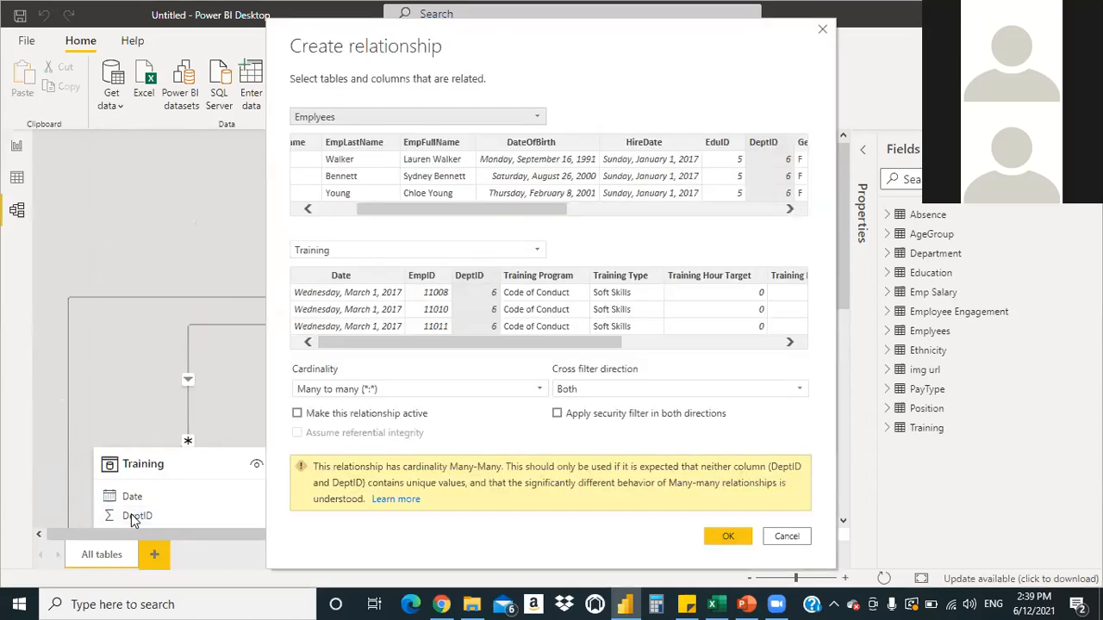
pyautogui.click(822, 28)
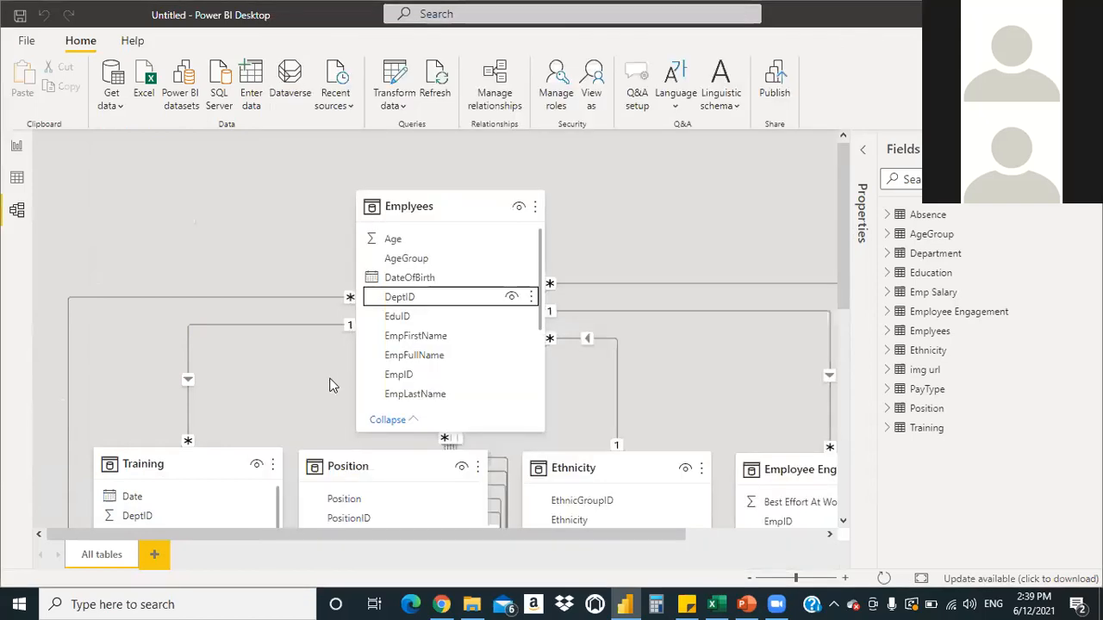
pyautogui.moveTo(840, 172); pyautogui.dragTo(837, 228)
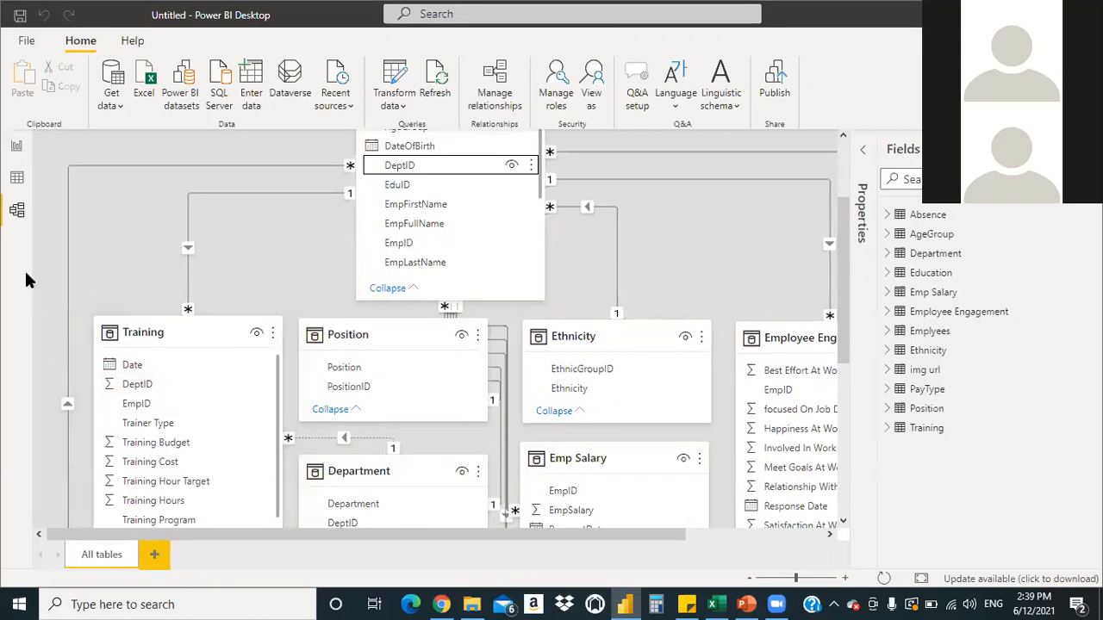
# Set Training's DeptID column to Don't summarize in Data view, then go back to Model view
pyautogui.click(16, 179)
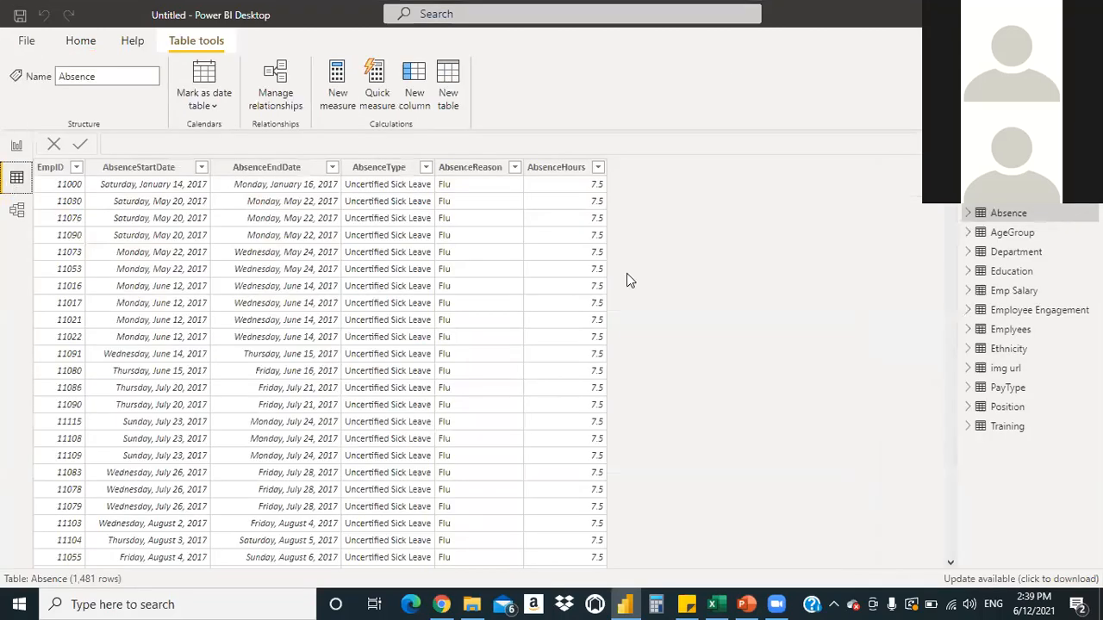
pyautogui.click(1008, 426)
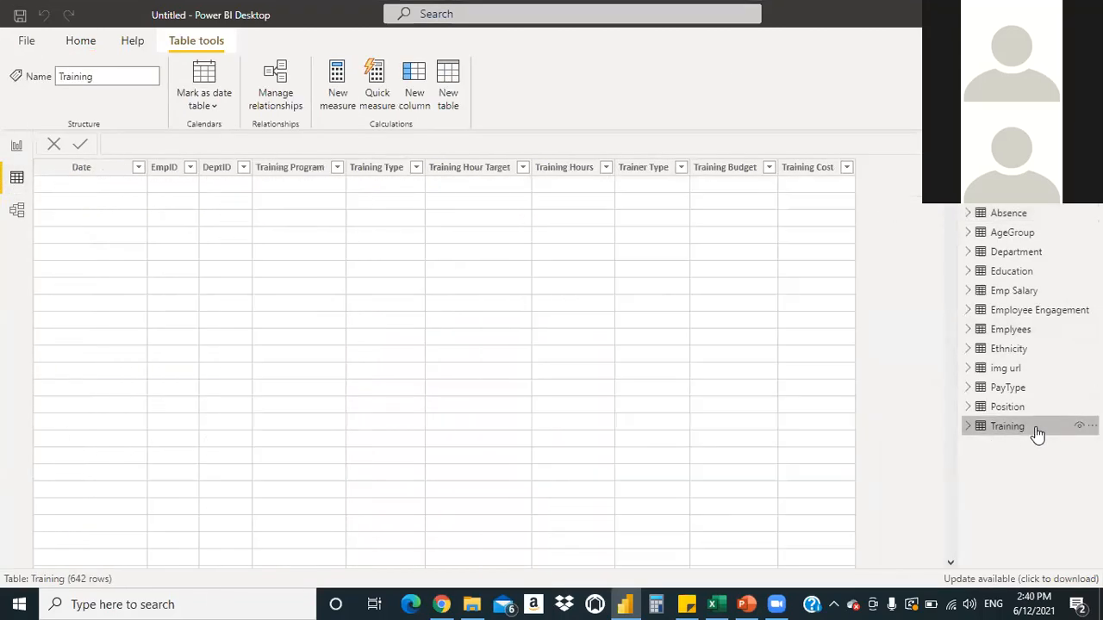
pyautogui.click(215, 167)
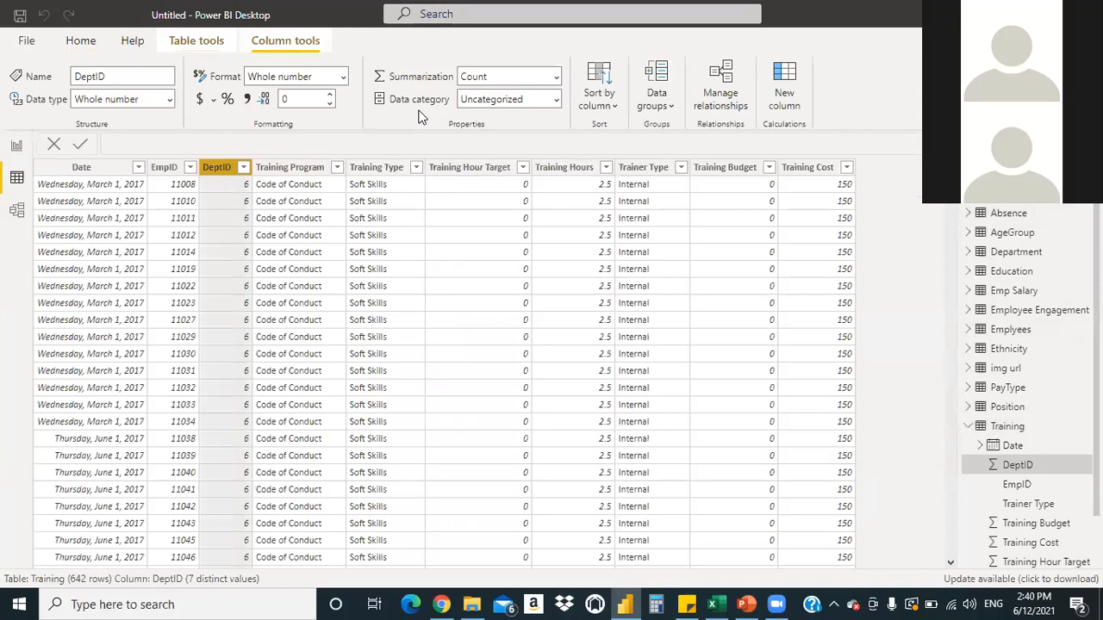
pyautogui.click(556, 77)
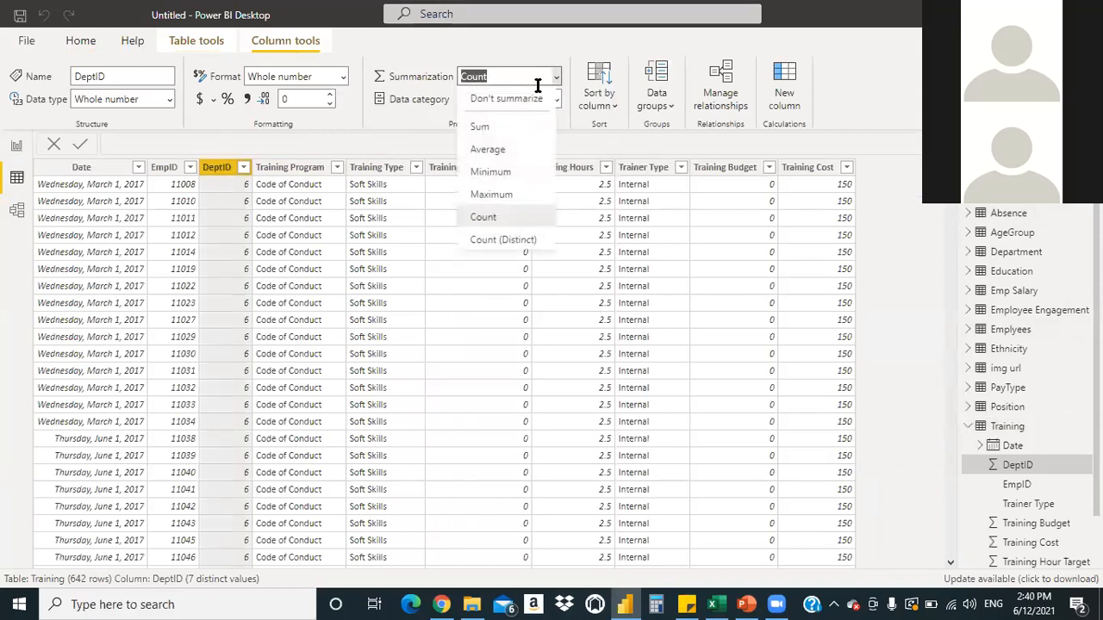
pyautogui.click(523, 97)
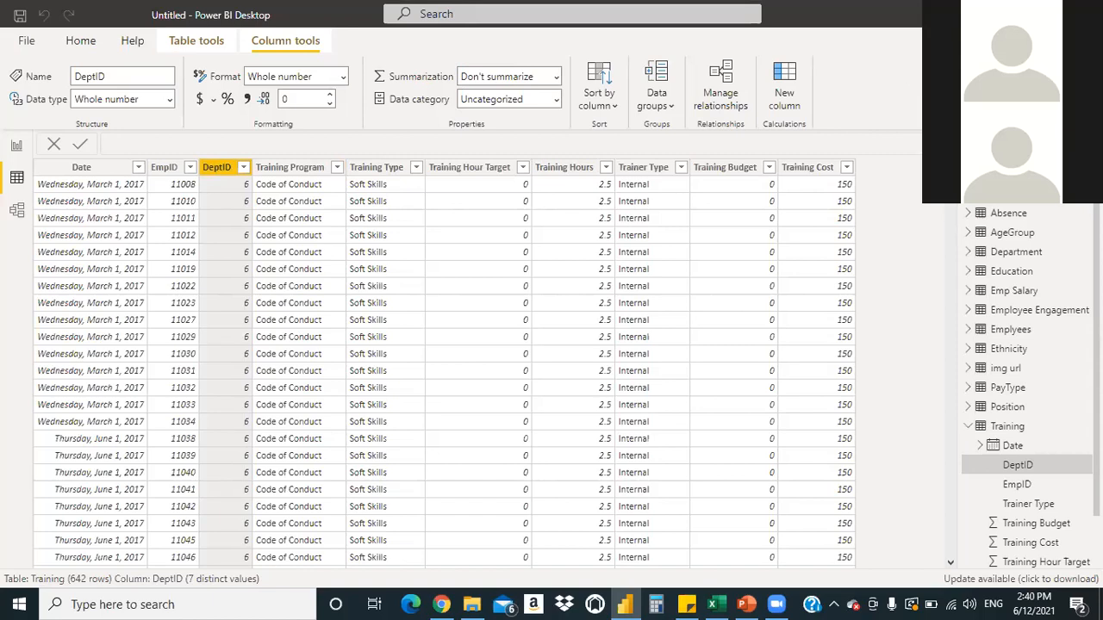
pyautogui.click(8, 217)
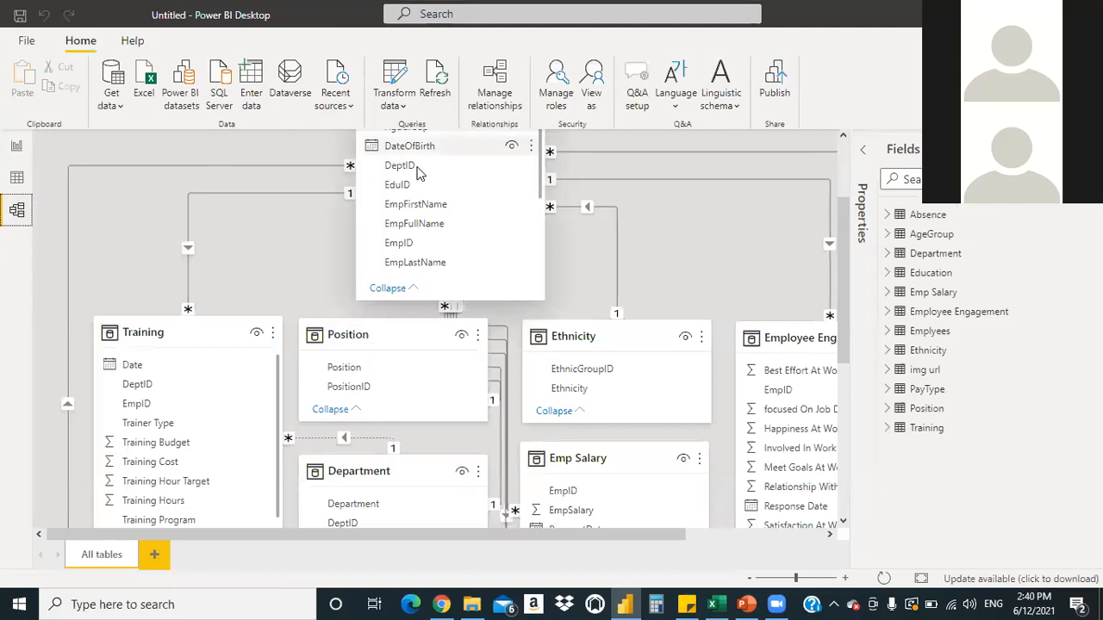
# Drag Emplyees DeptID onto Training and try an active, both-direction relationship
pyautogui.click(418, 172)
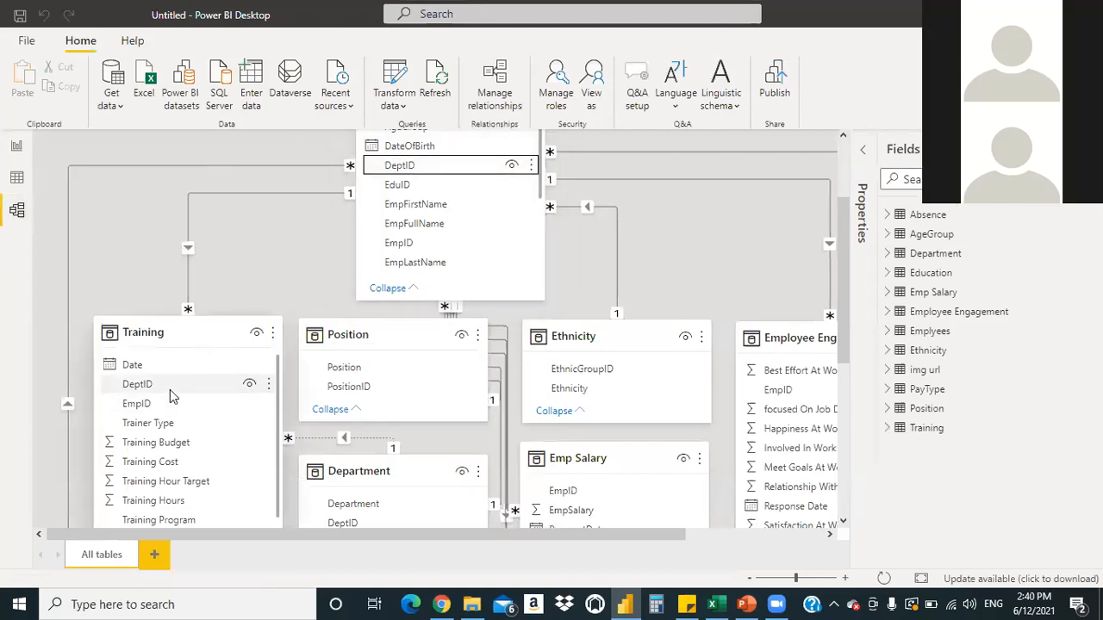
pyautogui.moveTo(438, 174); pyautogui.dragTo(169, 384)
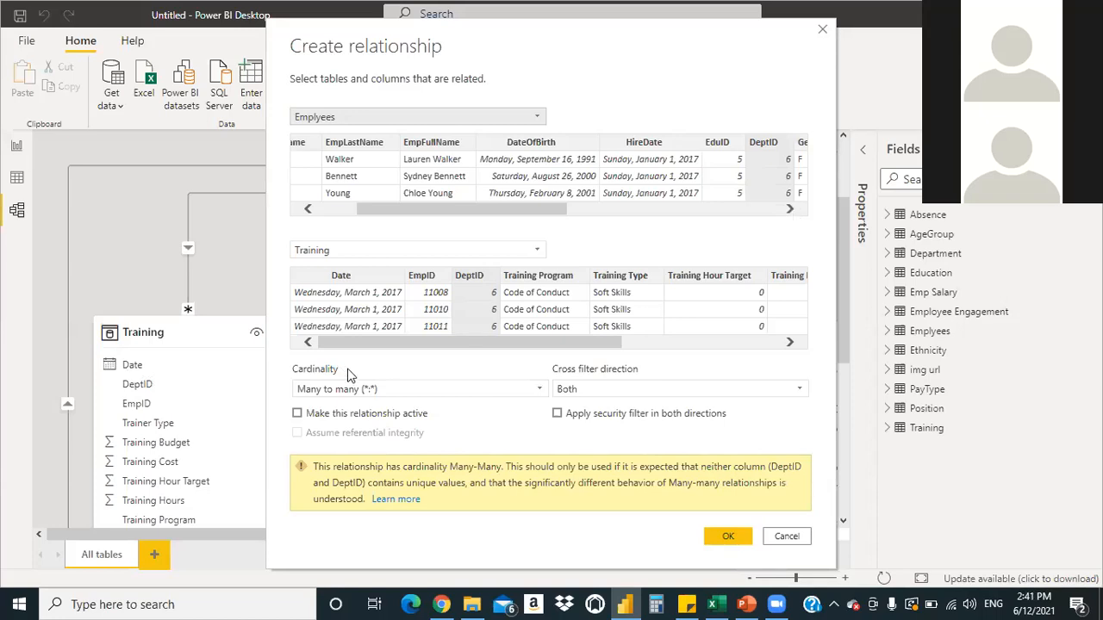
pyautogui.click(297, 415)
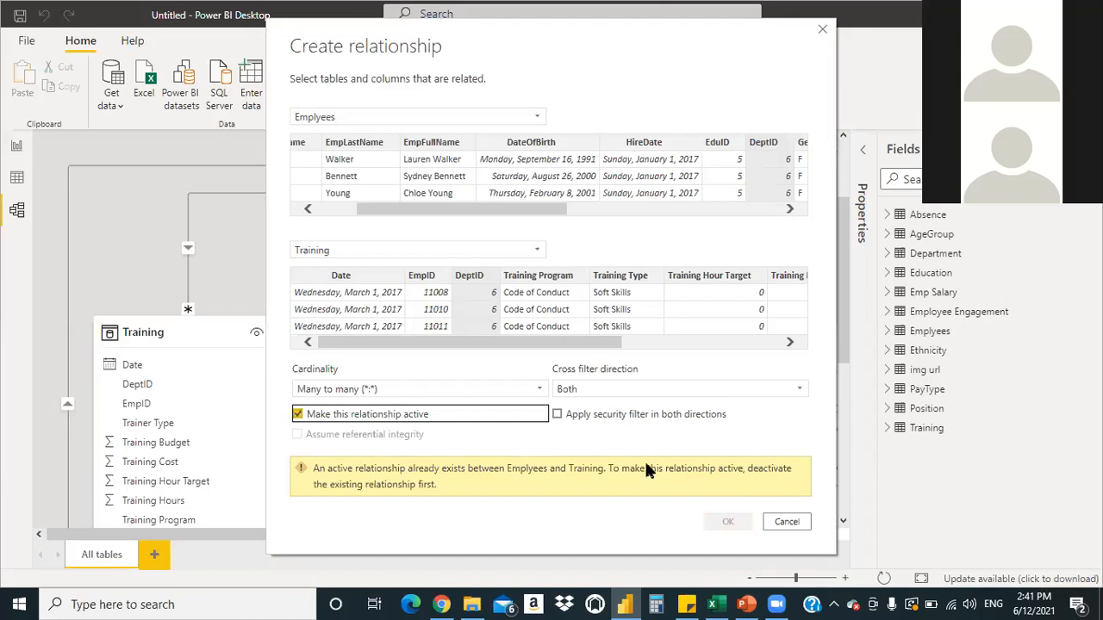
pyautogui.click(557, 415)
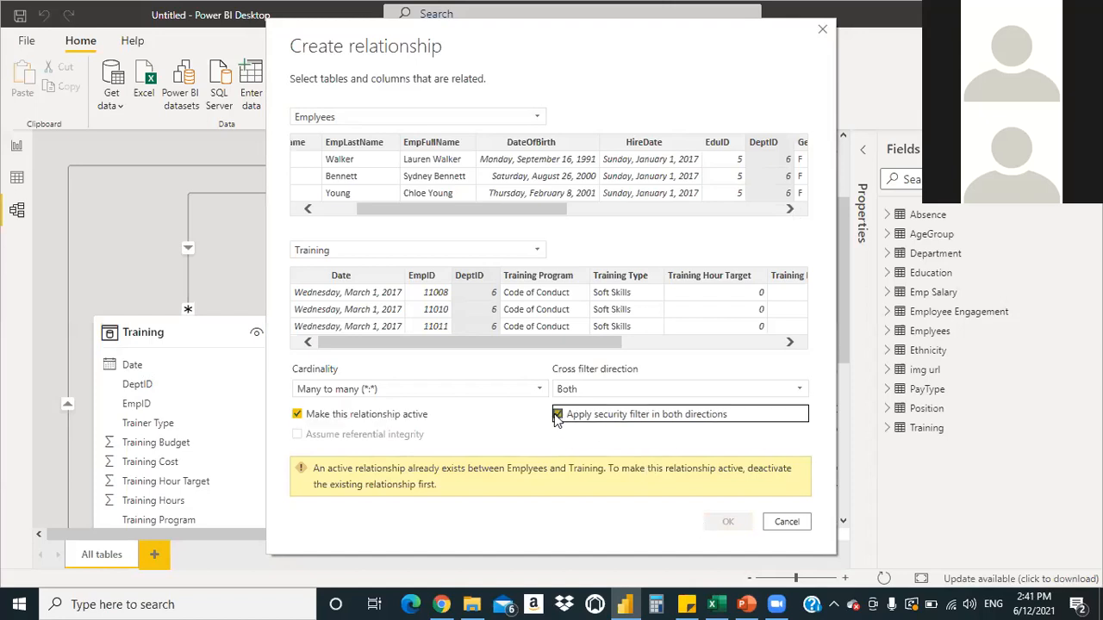
# Leave it inactive, cancel the many-to-many relationship, and view Training's data
pyautogui.click(317, 417)
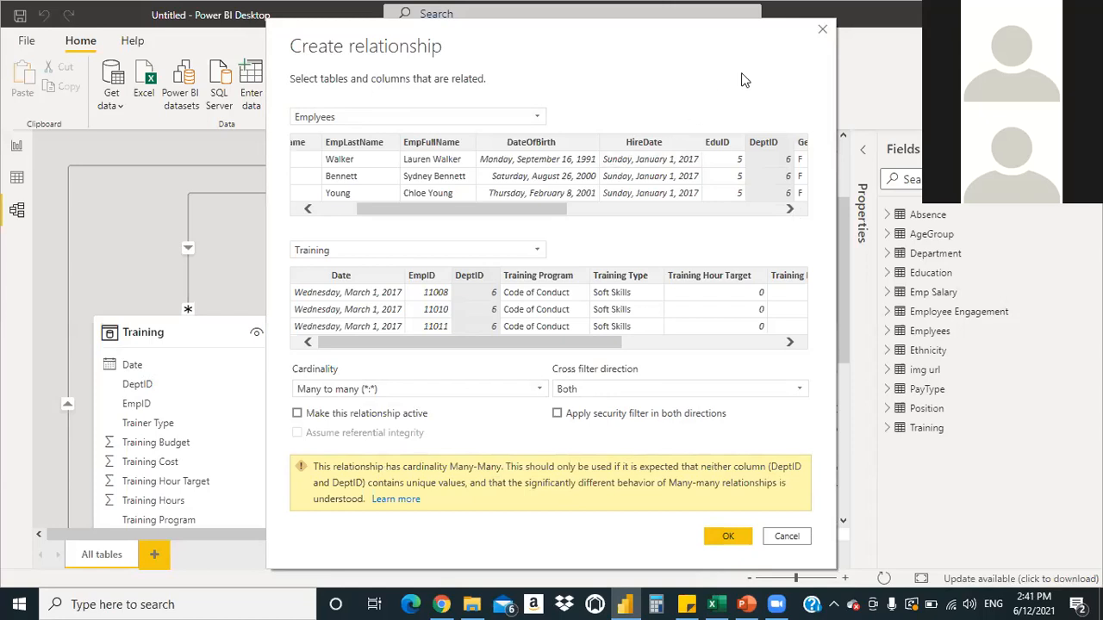
pyautogui.click(784, 536)
pyautogui.click(17, 180)
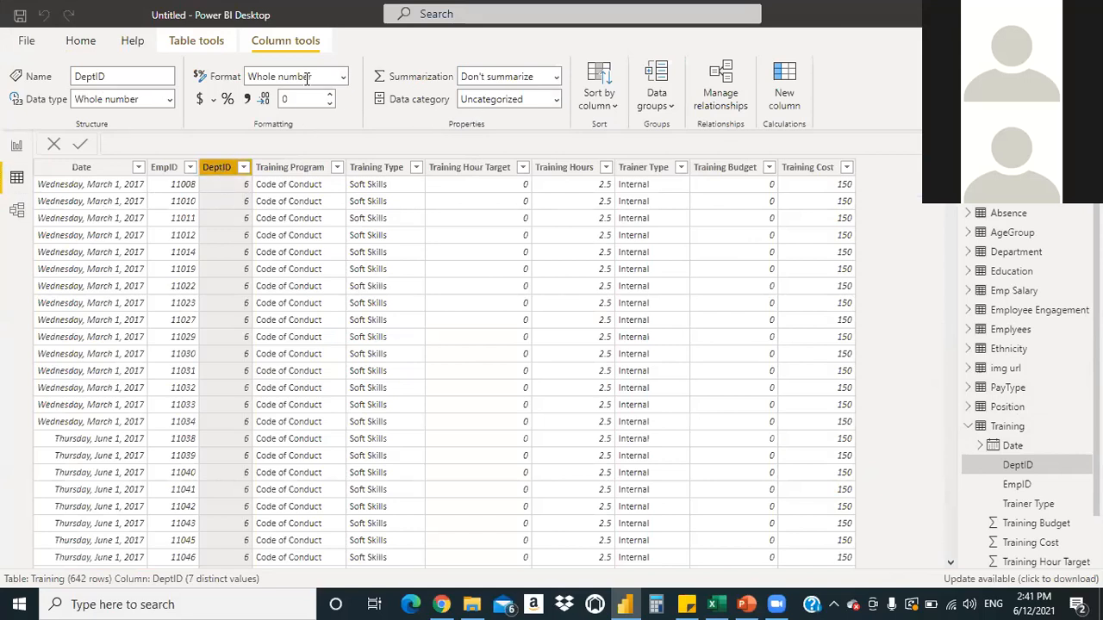
pyautogui.click(554, 79)
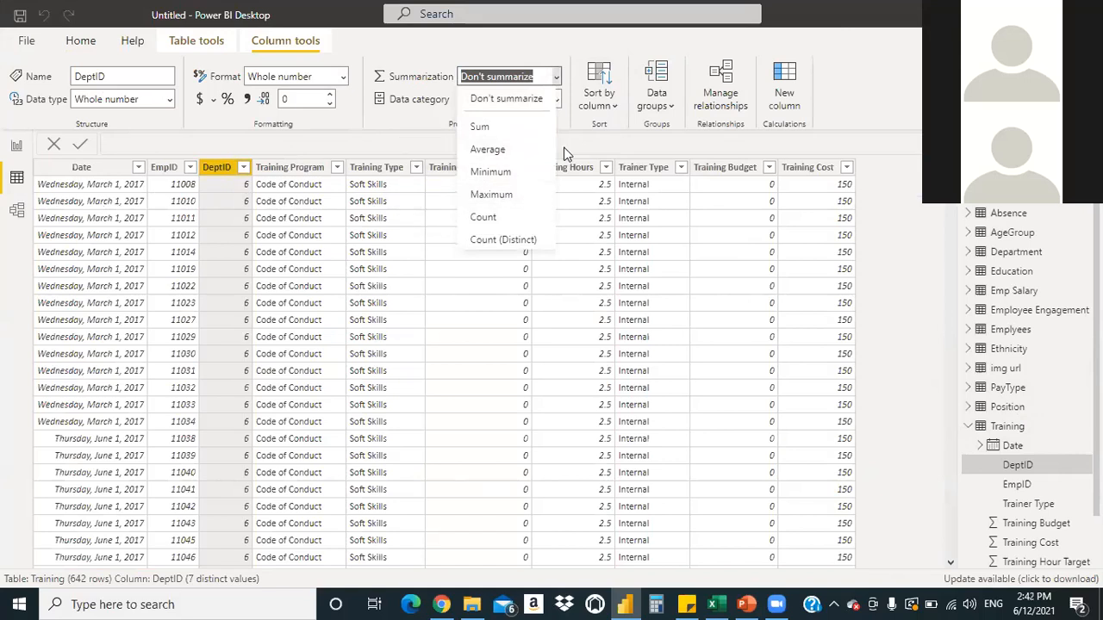
pyautogui.click(862, 76)
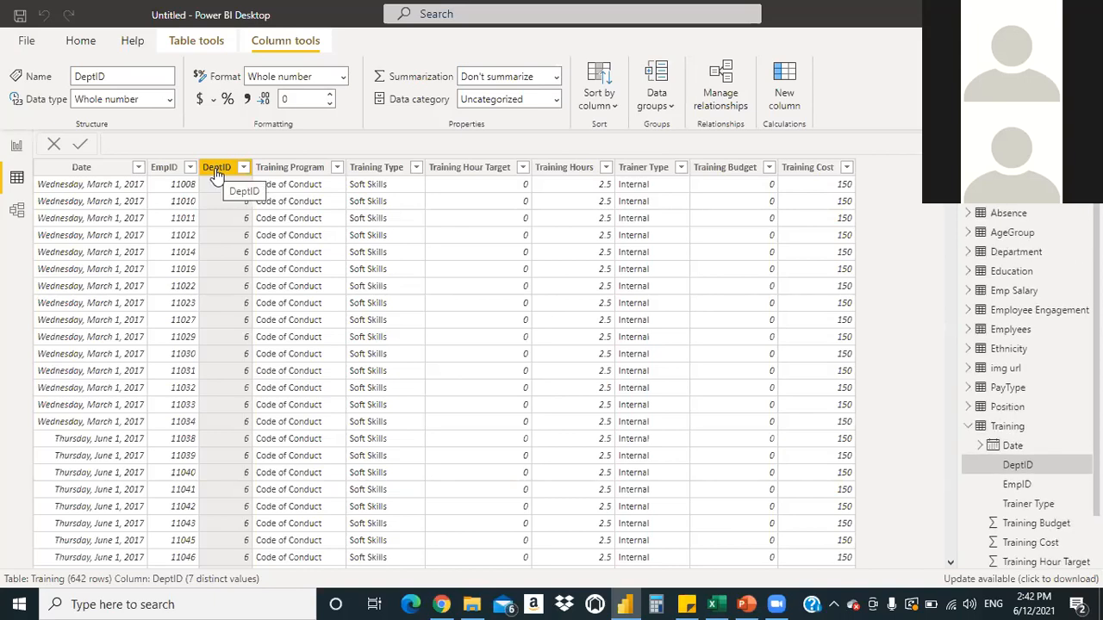
# Create an inactive many-to-many DeptID relationship from Emplyees to Training in Model view
pyautogui.click(19, 216)
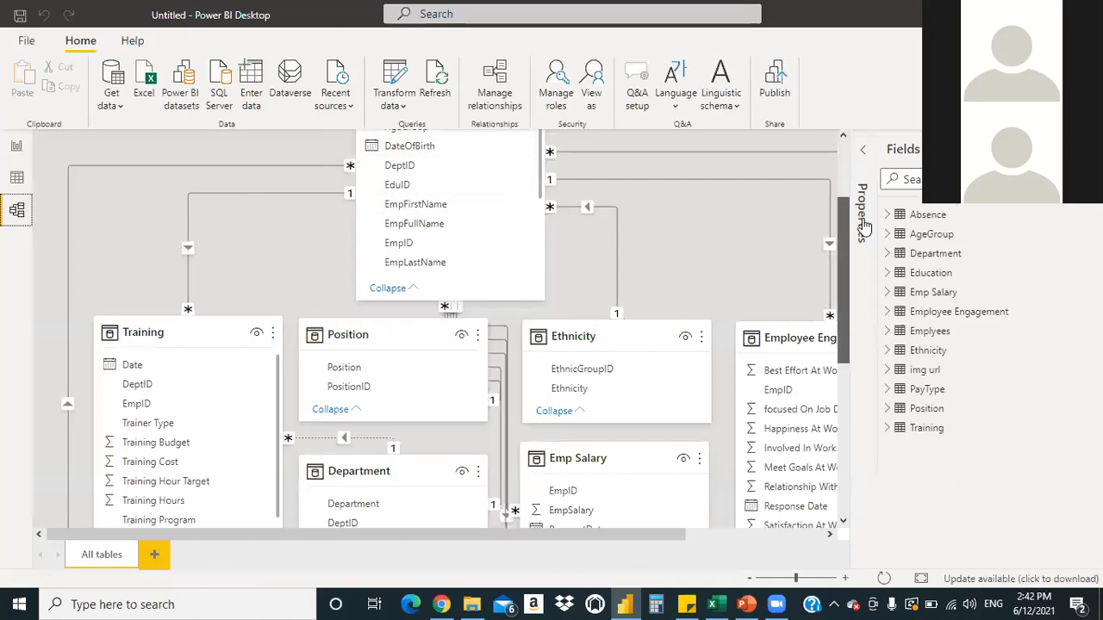
pyautogui.scroll(2, 509, 327)
pyautogui.moveTo(392, 296); pyautogui.dragTo(142, 534)
pyautogui.moveTo(433, 296); pyautogui.dragTo(170, 517)
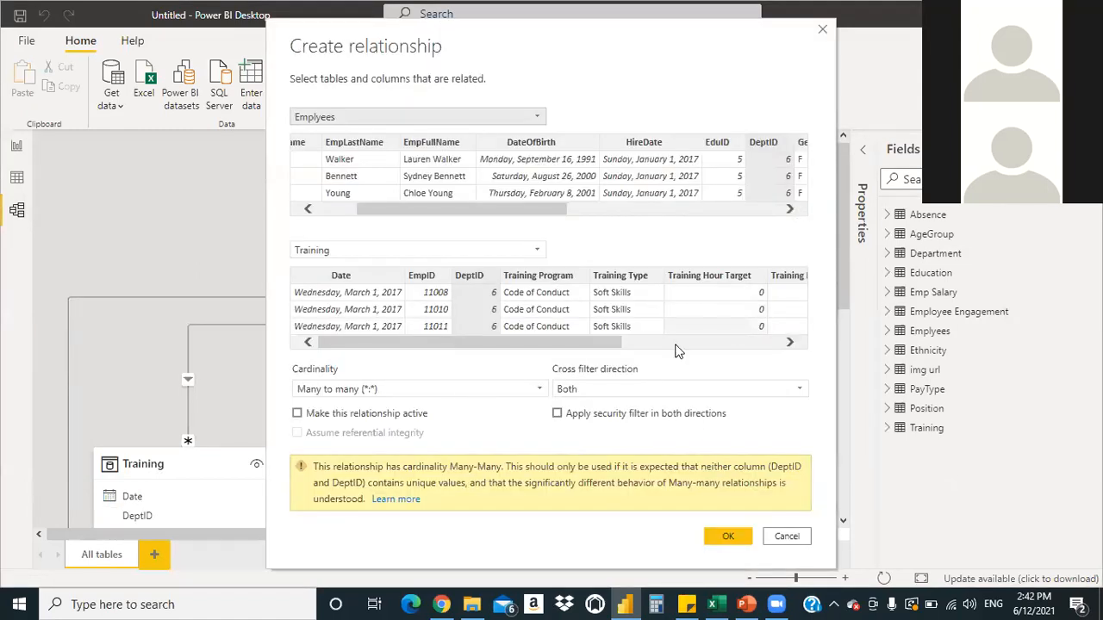
pyautogui.click(716, 536)
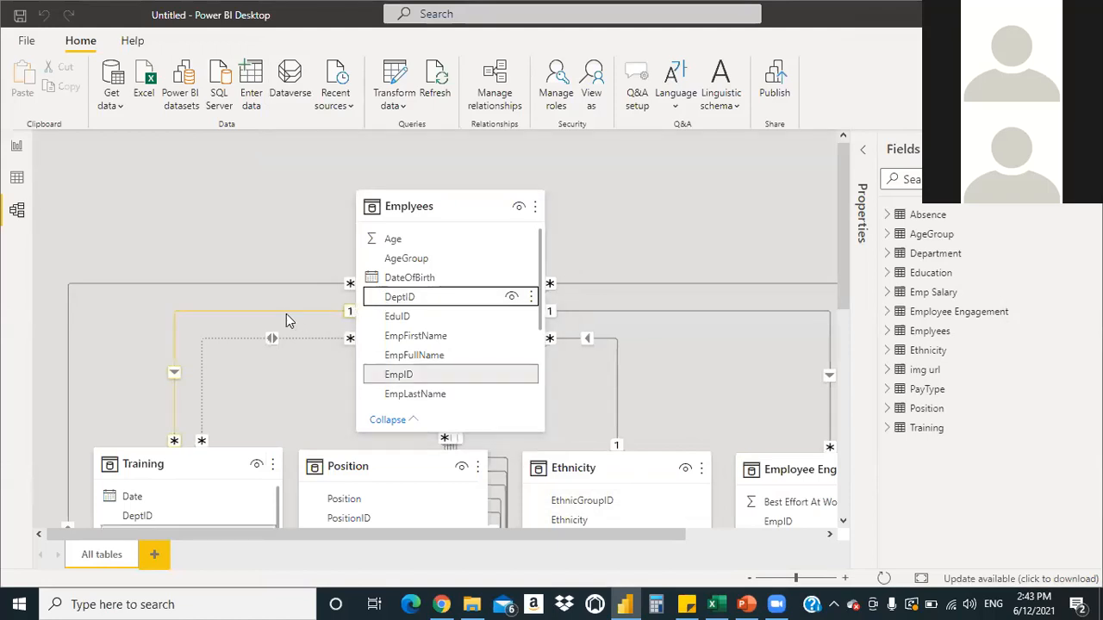
pyautogui.click(399, 297)
pyautogui.scroll(-3, 837, 252)
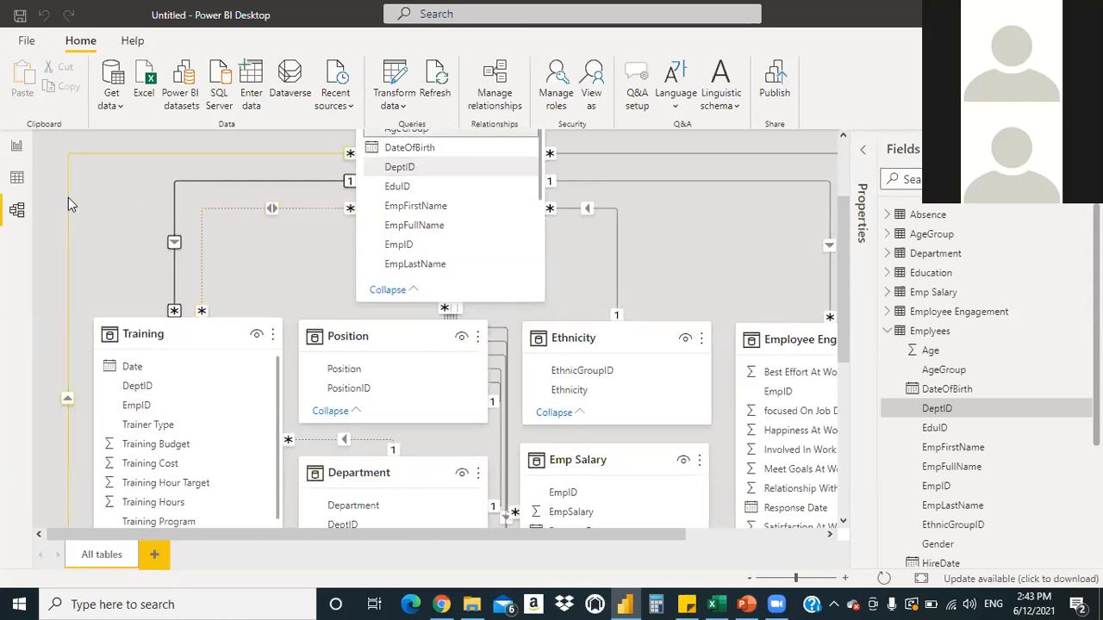
pyautogui.click(17, 176)
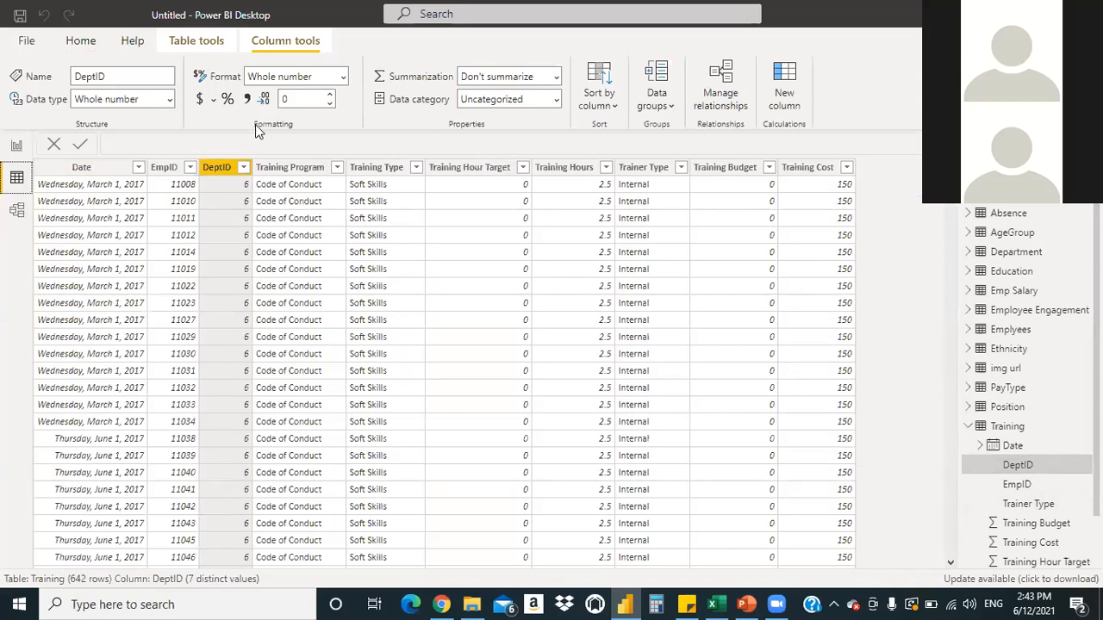
pyautogui.click(244, 168)
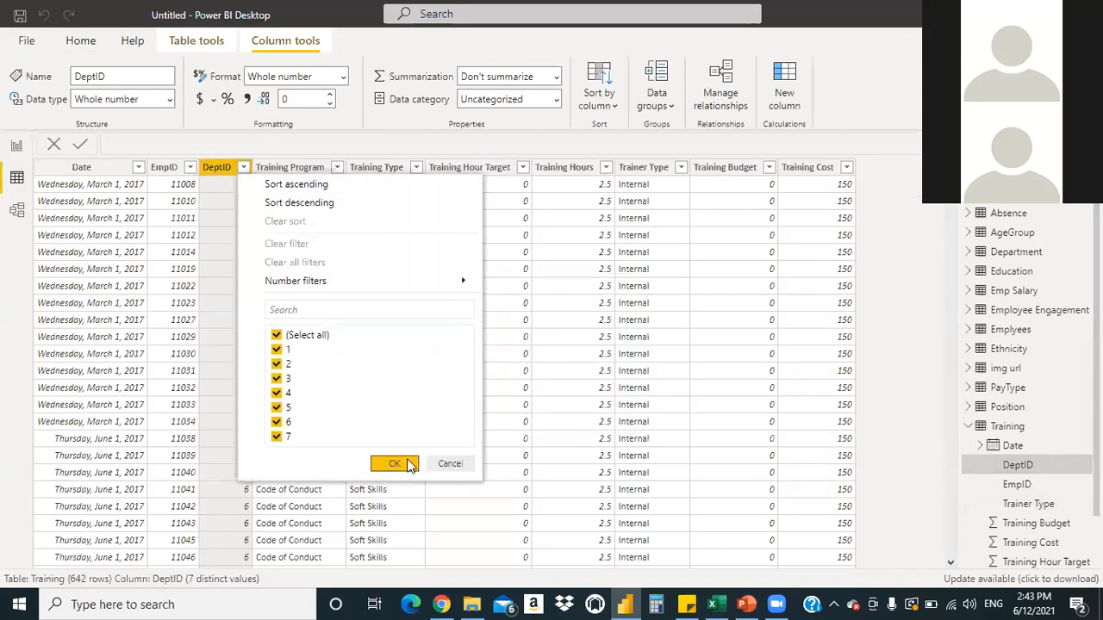
pyautogui.click(444, 465)
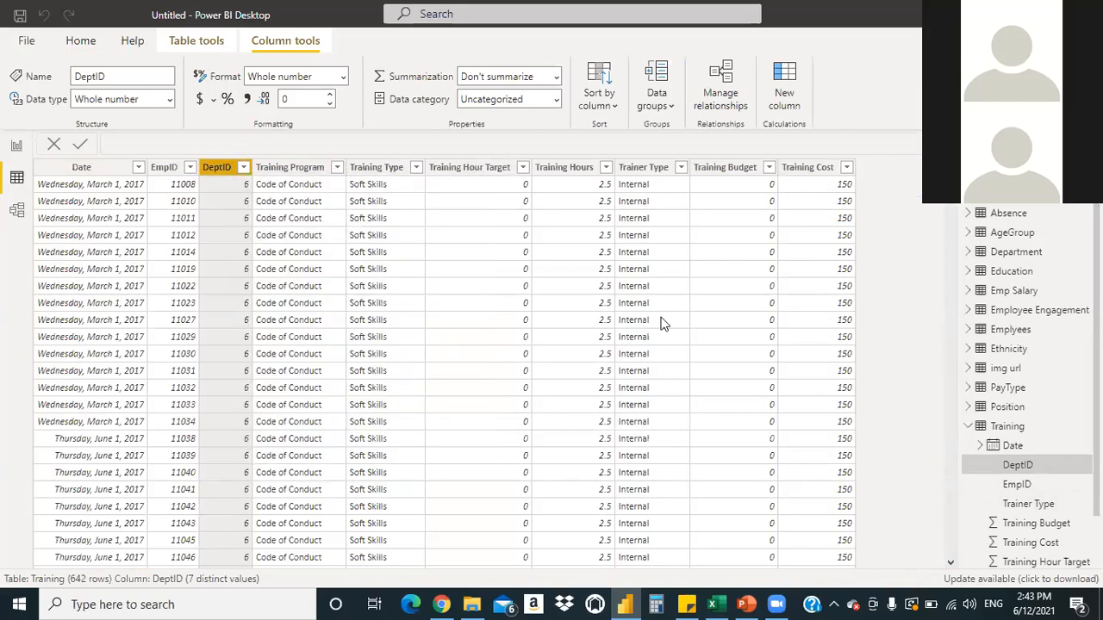
pyautogui.click(1011, 330)
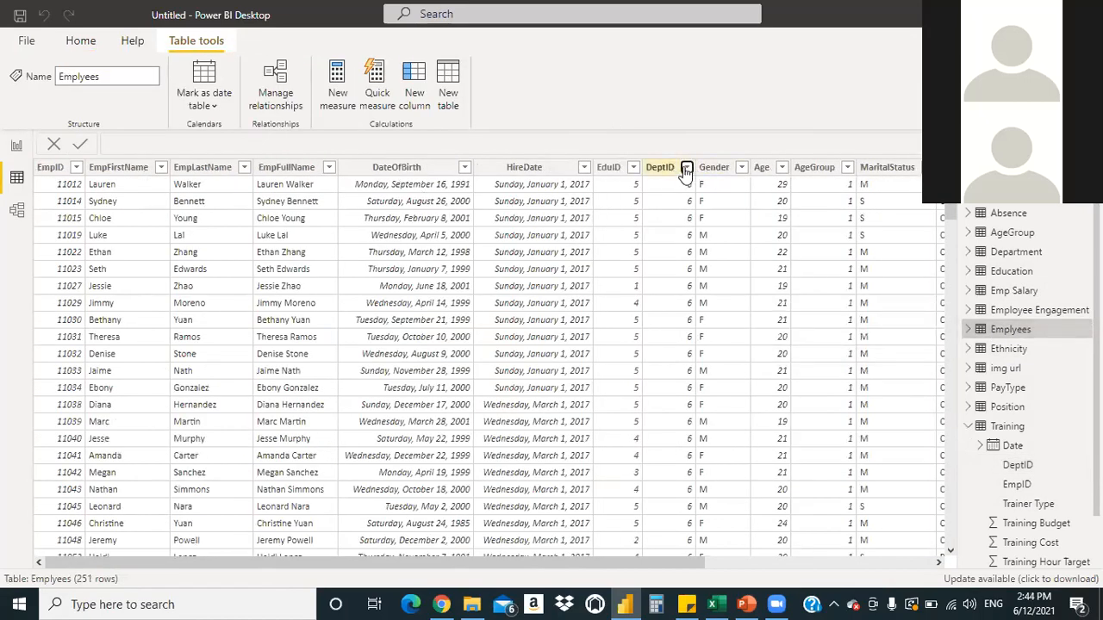
pyautogui.click(686, 168)
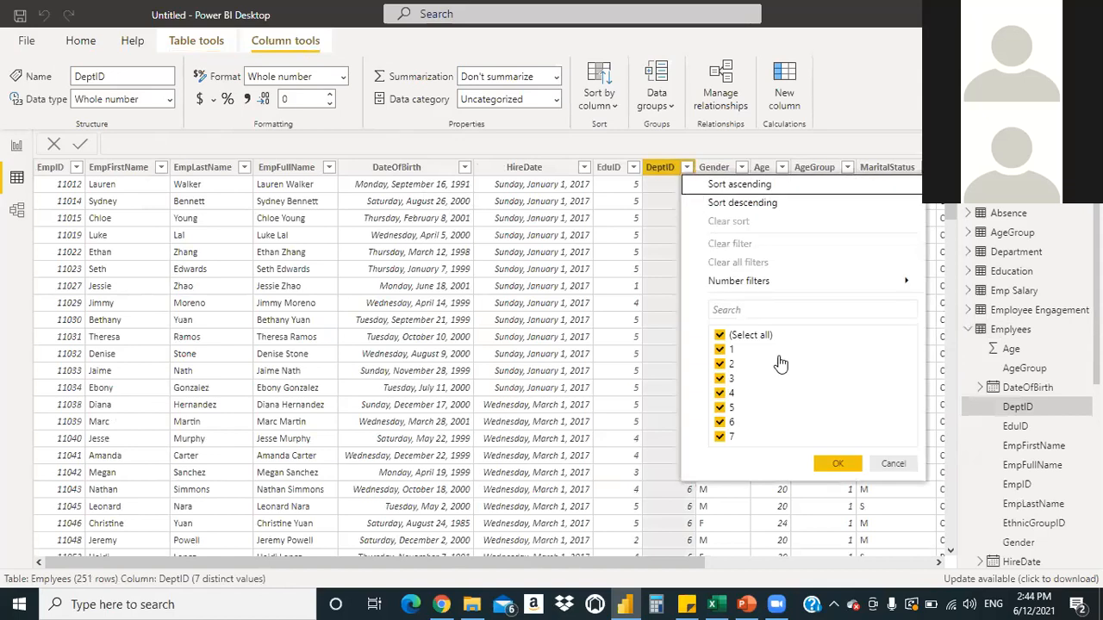
pyautogui.click(881, 463)
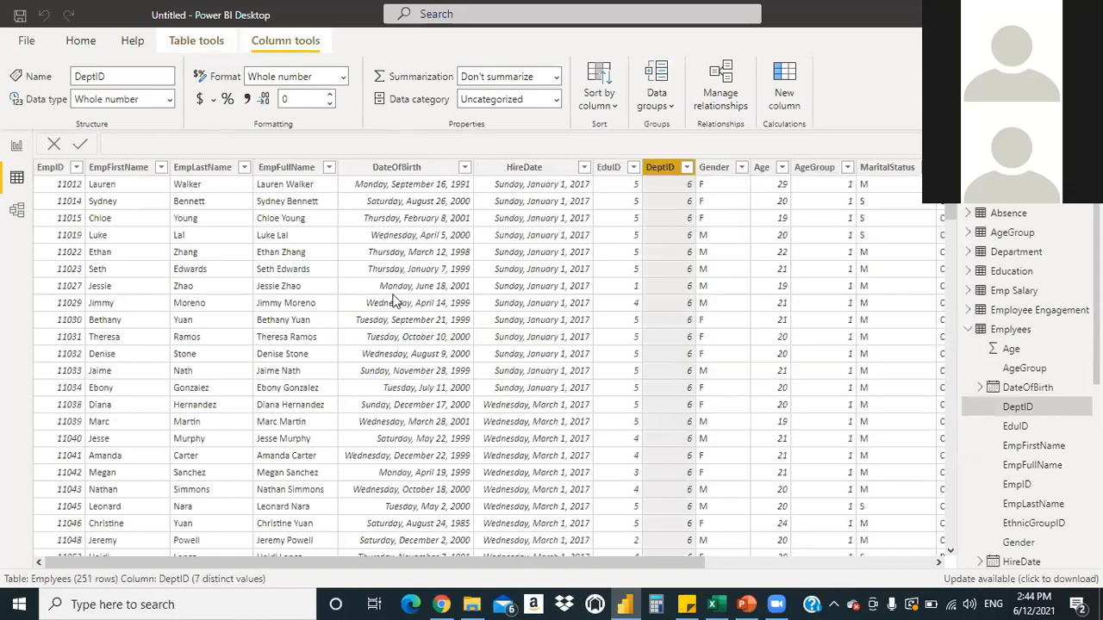
pyautogui.click(17, 213)
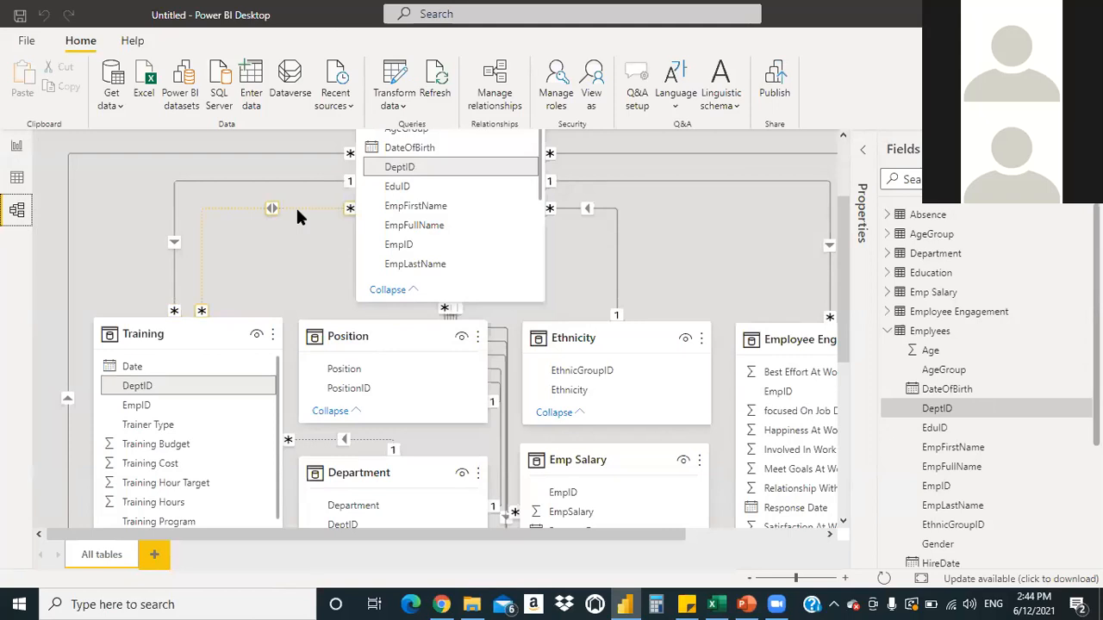
pyautogui.click(297, 210)
# Delete the Emplyees–Training DeptID relationship line and confirm the deletion
pyautogui.rightClick(201, 212)
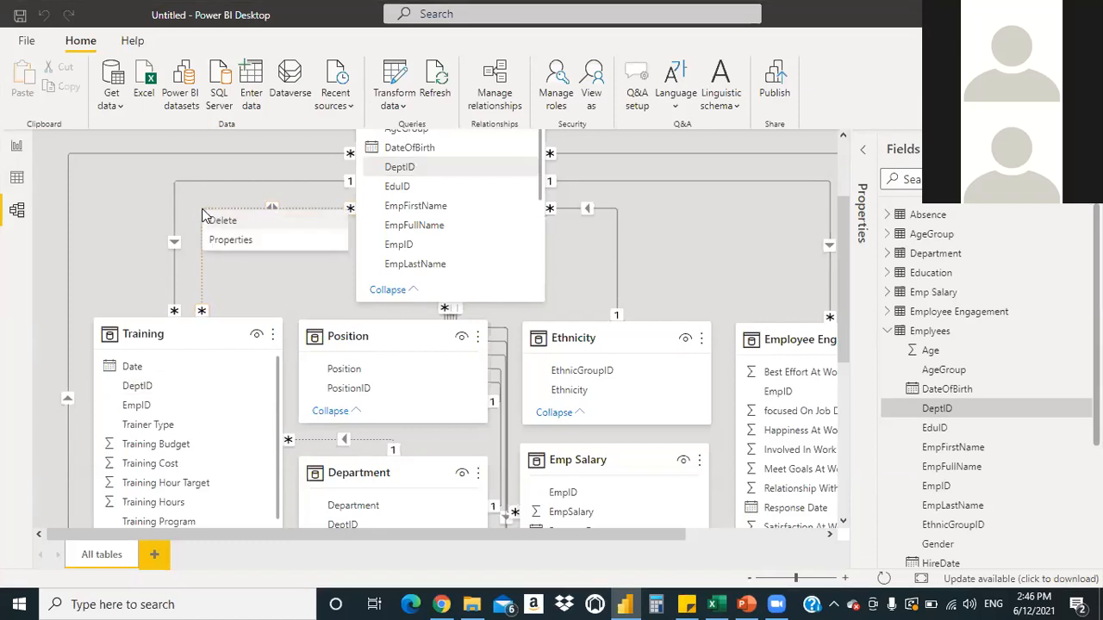
pyautogui.click(222, 220)
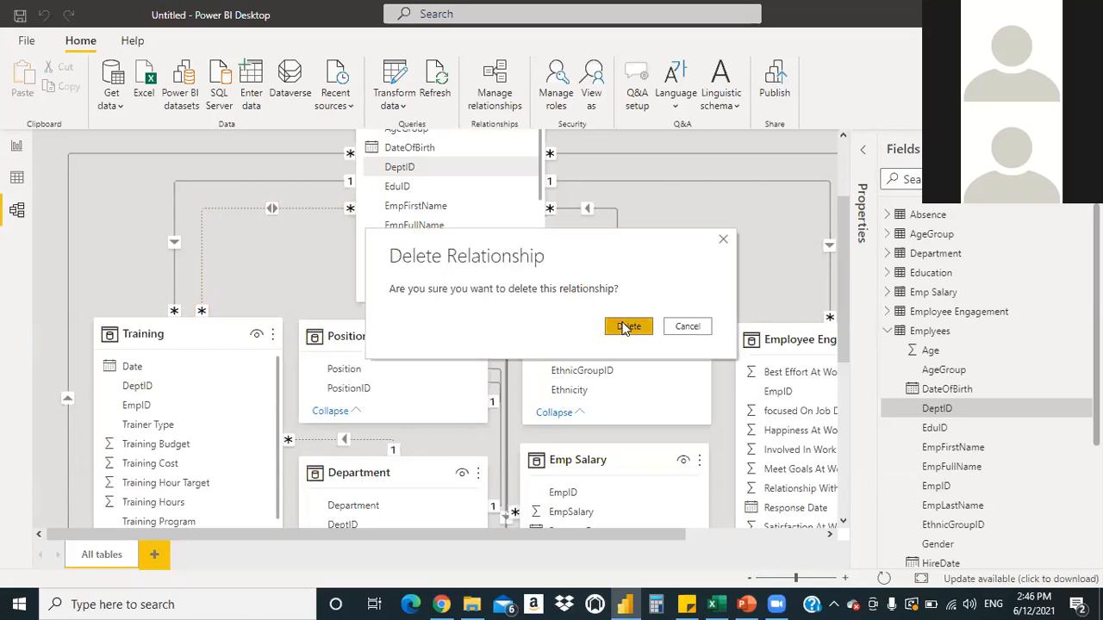
pyautogui.click(626, 327)
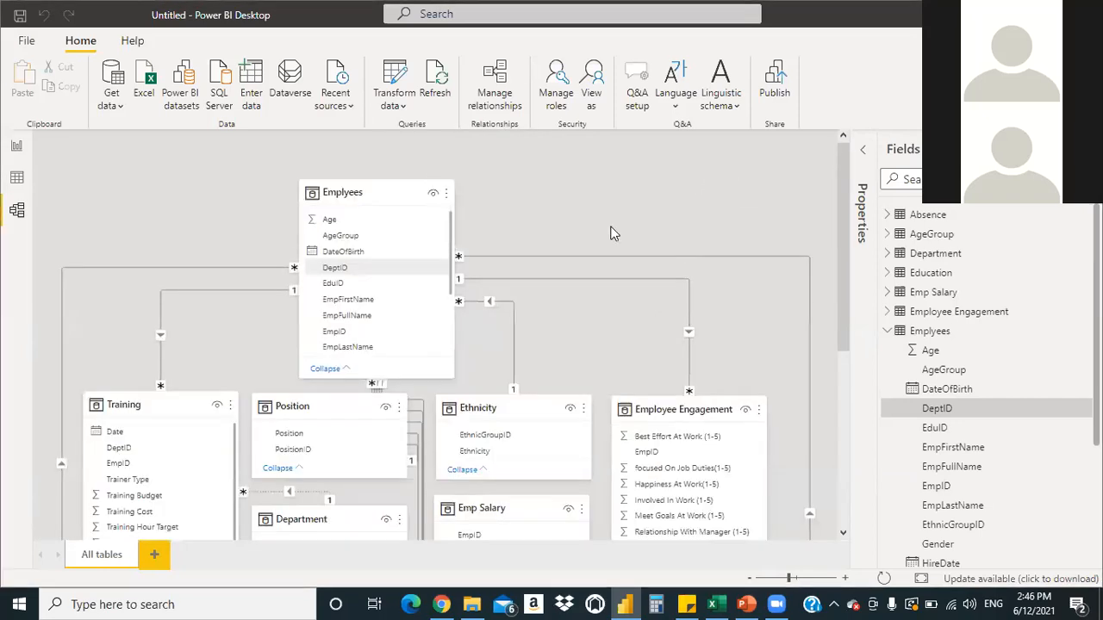
# Nudge the Emplyees table card slightly right so it sits above Training, Position and Ethnicity
pyautogui.moveTo(845, 307)
pyautogui.mouseDown()
pyautogui.moveTo(843, 519)
pyautogui.moveTo(837, 322)
pyautogui.mouseUp()
pyautogui.moveTo(843, 328)
pyautogui.mouseDown()
pyautogui.moveTo(843, 474)
pyautogui.moveTo(839, 314)
pyautogui.mouseUp()
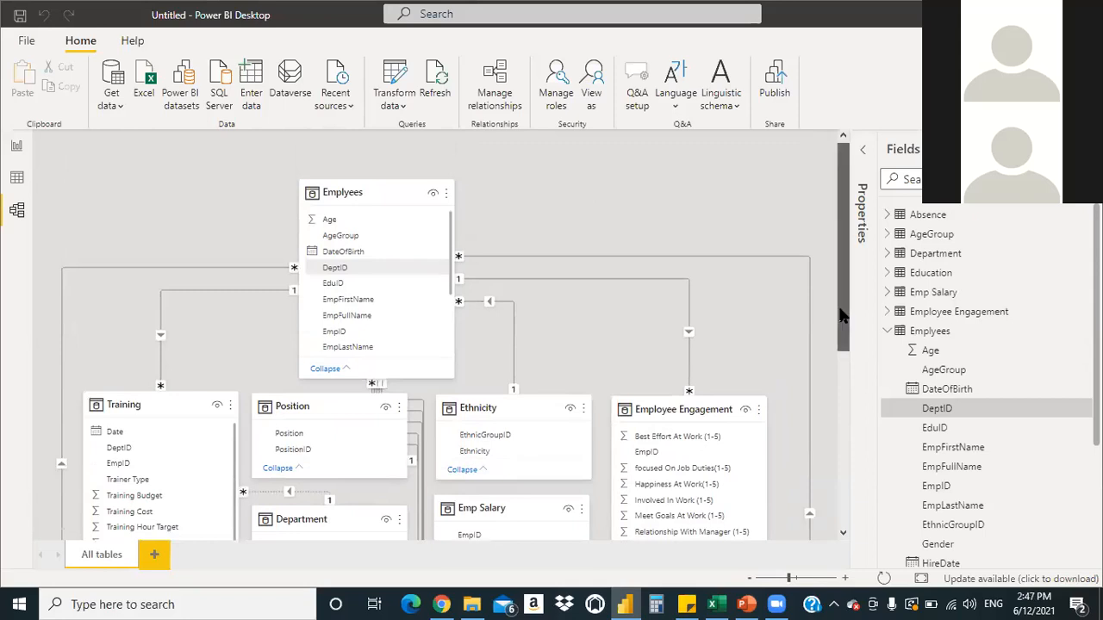
pyautogui.moveTo(841, 307)
pyautogui.mouseDown()
pyautogui.moveTo(831, 476)
pyautogui.moveTo(840, 312)
pyautogui.mouseUp()
pyautogui.moveTo(844, 418); pyautogui.dragTo(842, 325)
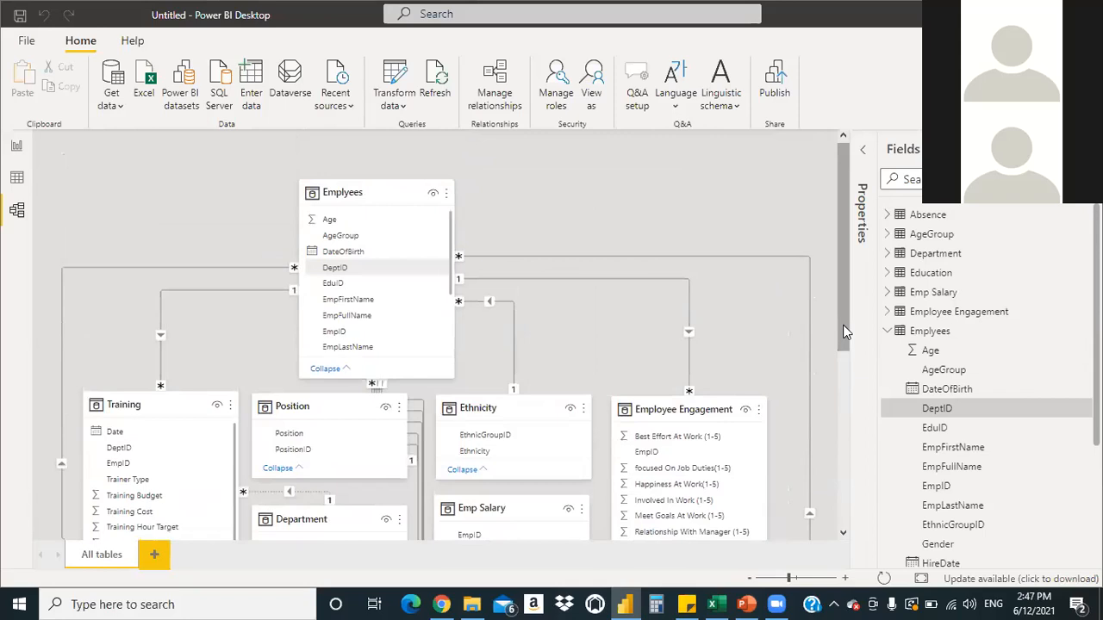
pyautogui.moveTo(399, 190); pyautogui.dragTo(447, 139)
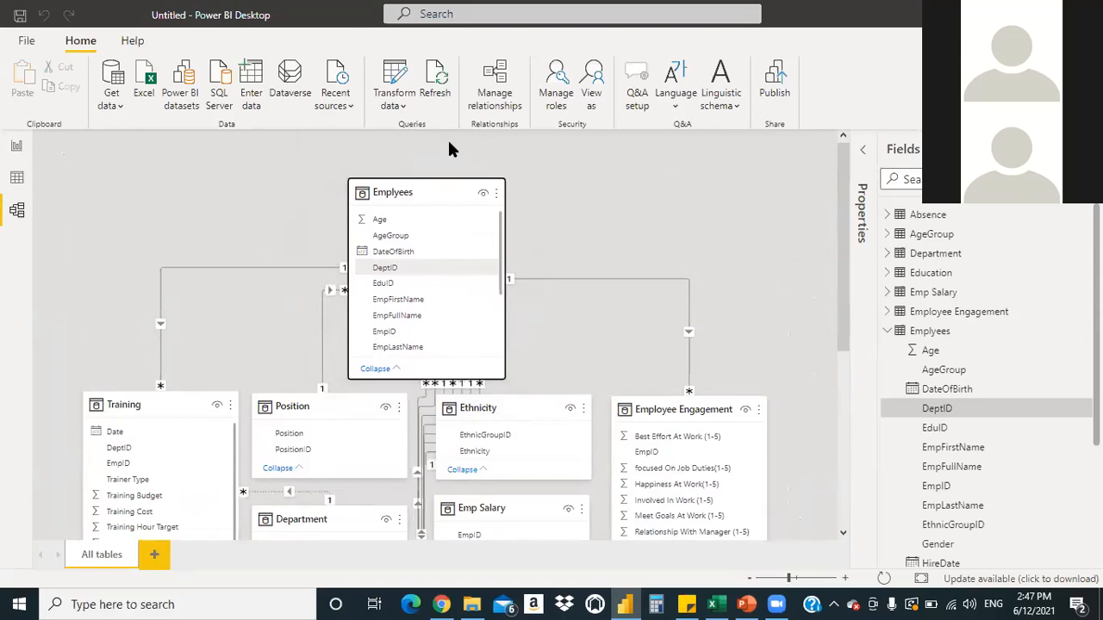
pyautogui.click(212, 20)
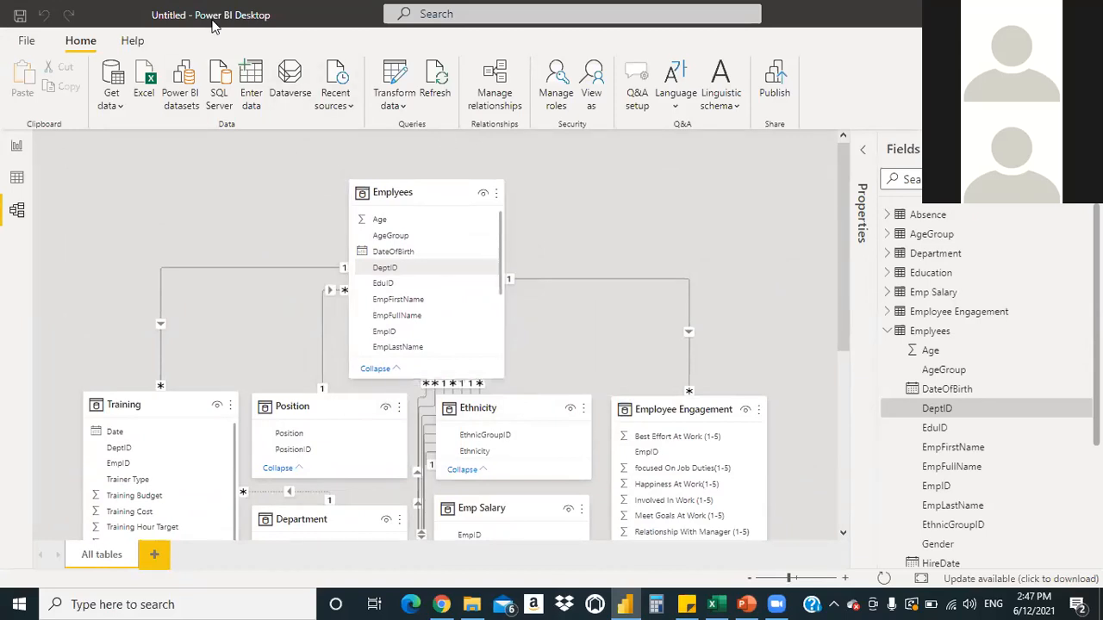
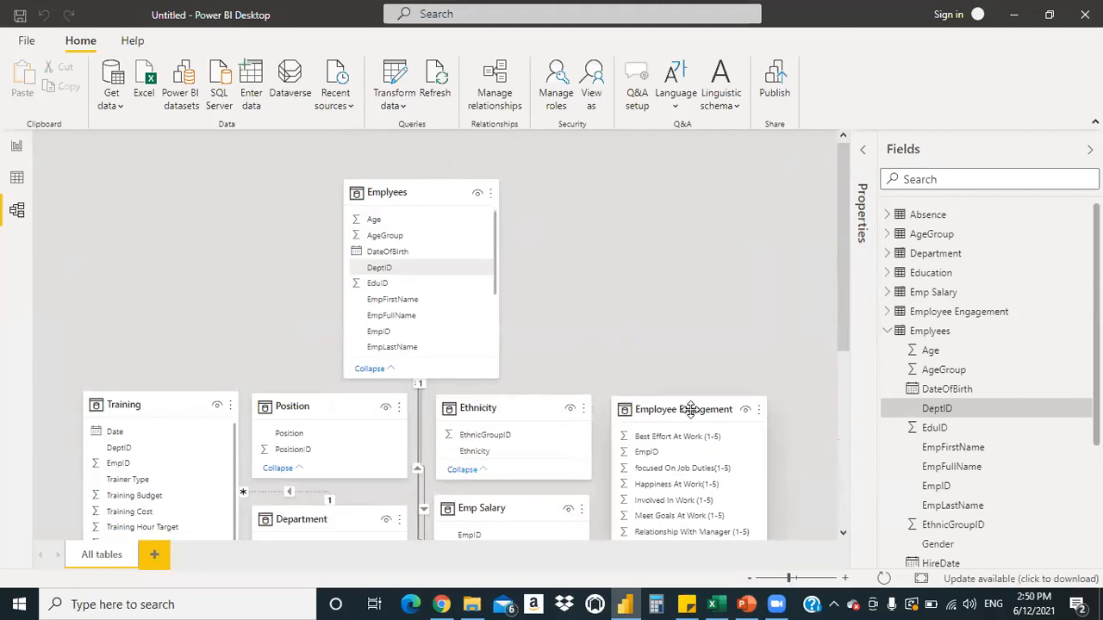
# Shift the Ethnicity and Emp Salary table cards to the right
pyautogui.moveTo(508, 408); pyautogui.dragTo(555, 402)
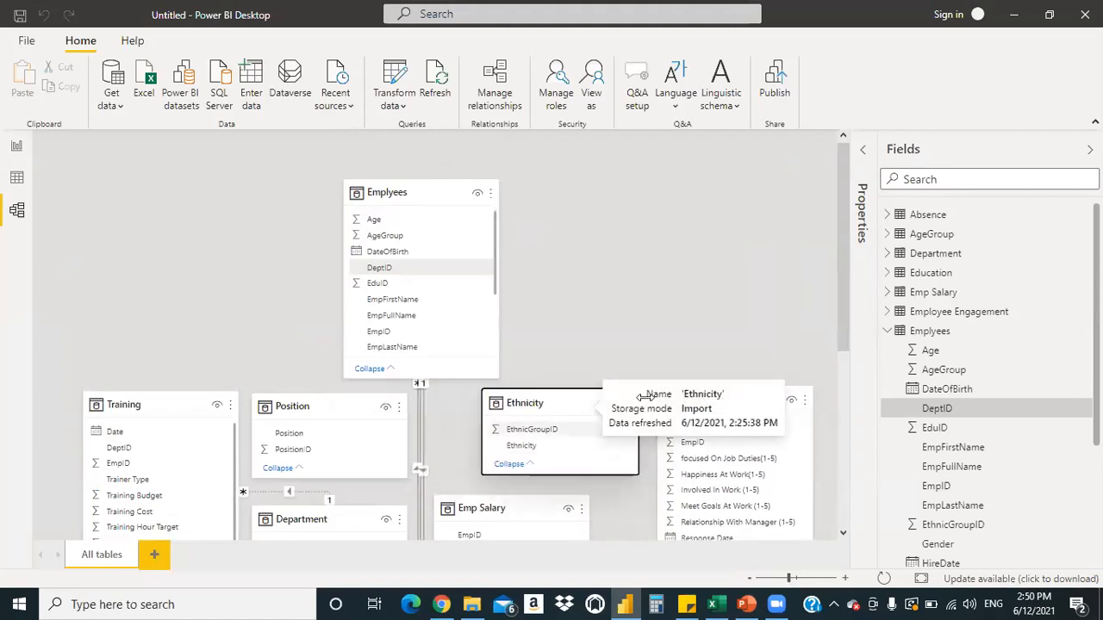
pyautogui.moveTo(517, 504); pyautogui.dragTo(572, 502)
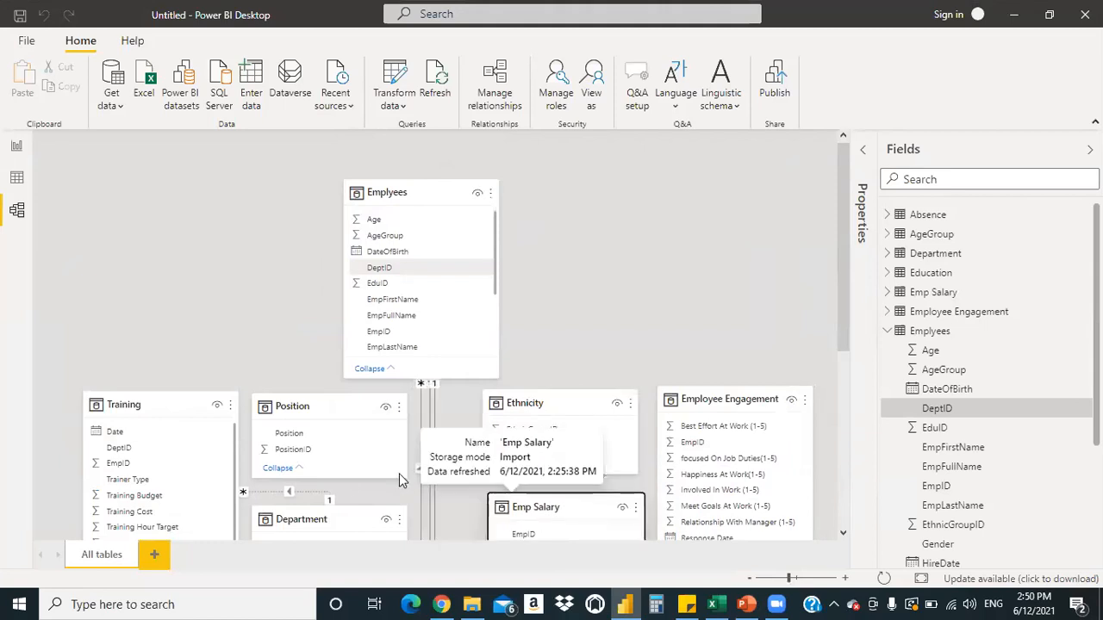
# Delete the Training–Department relationship and another relationship below Emplyees, confirming each deletion
pyautogui.rightClick(303, 490)
pyautogui.click(318, 499)
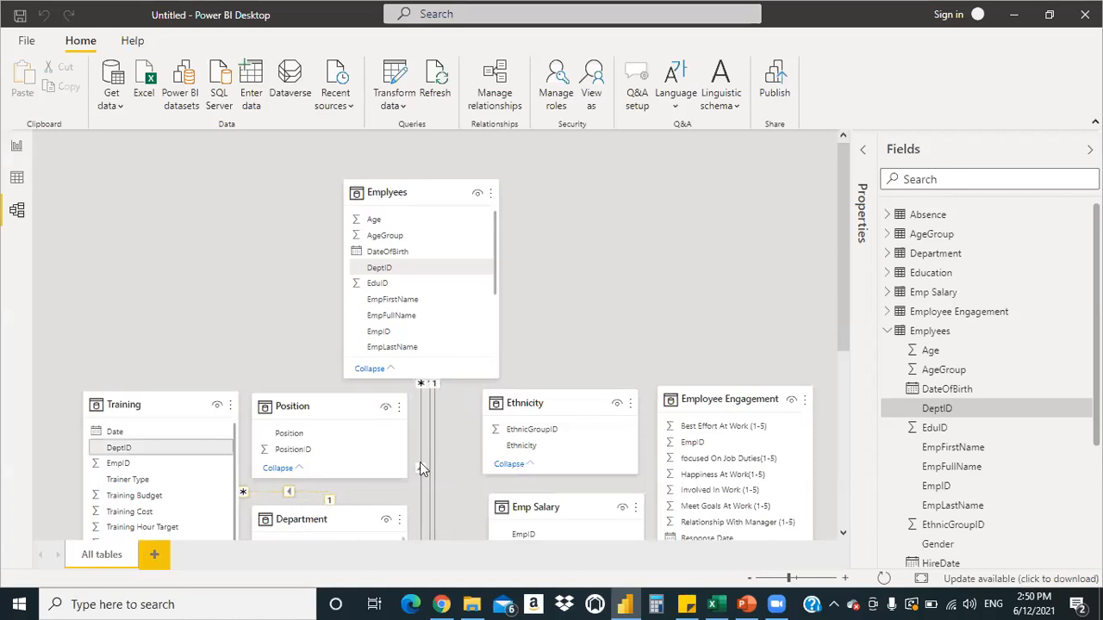
pyautogui.click(620, 324)
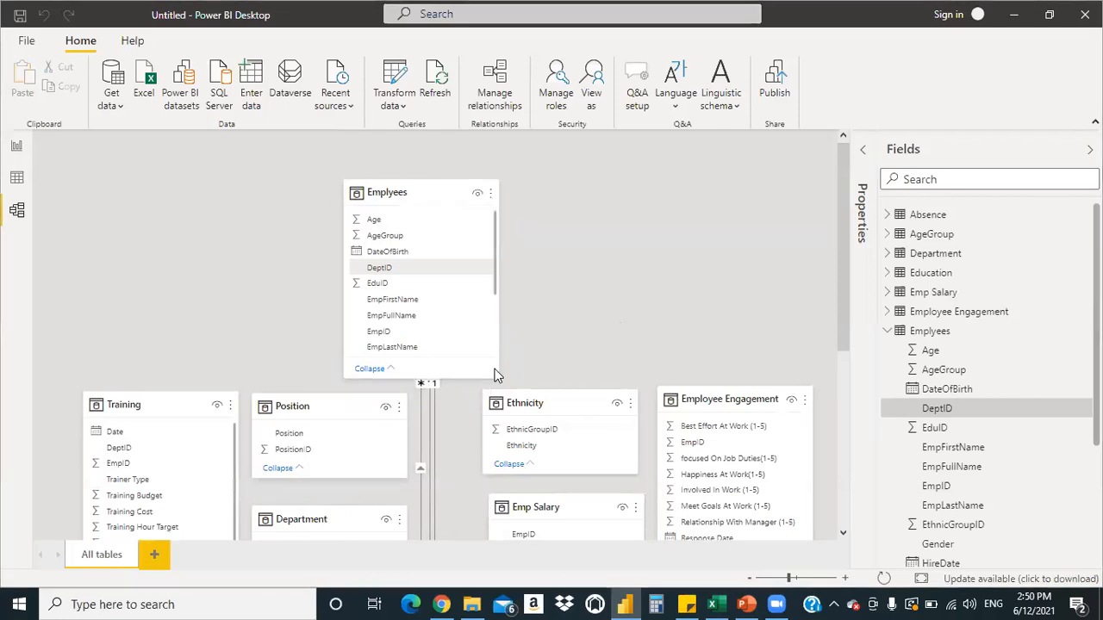
pyautogui.rightClick(421, 451)
pyautogui.click(437, 459)
pyautogui.click(623, 325)
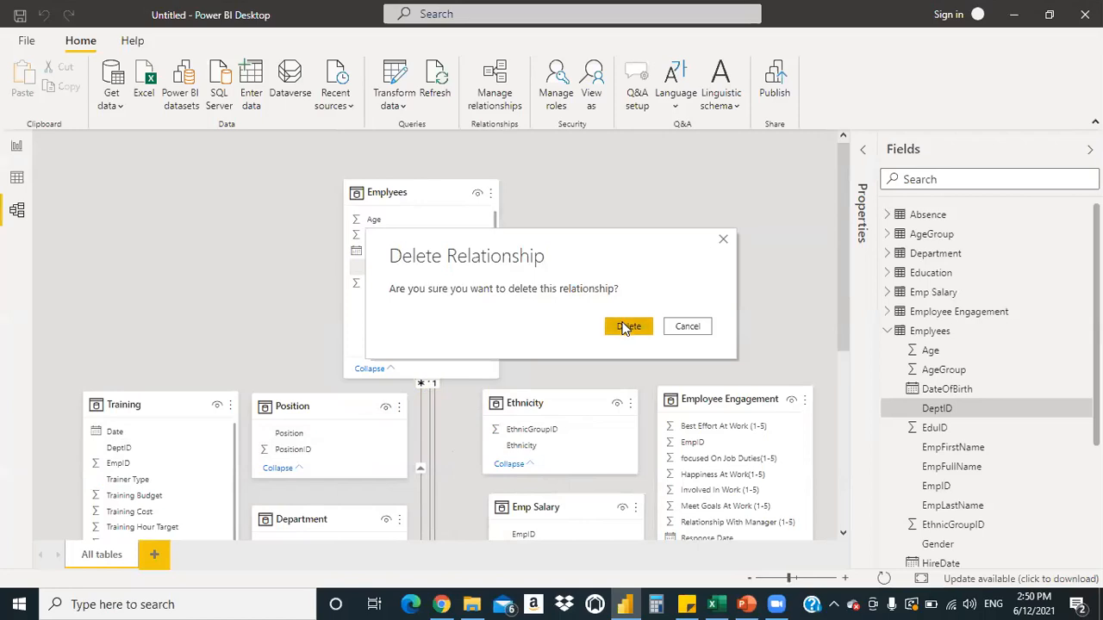
# Delete the one-to-one relationship and the last remaining relationship line, confirming each
pyautogui.rightClick(428, 440)
pyautogui.click(439, 449)
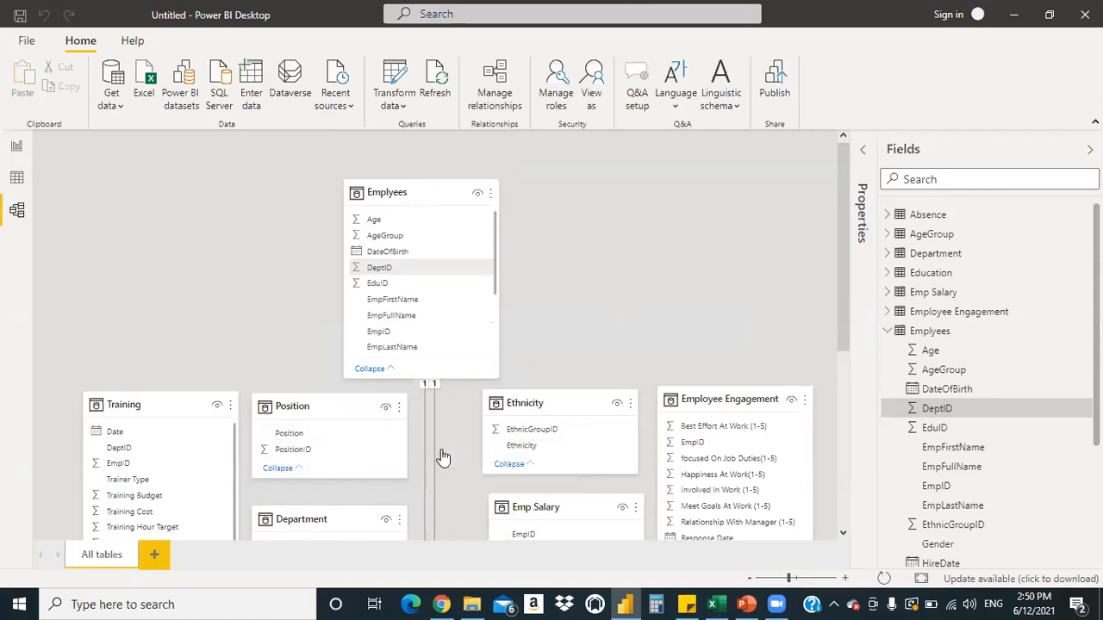
pyautogui.click(618, 332)
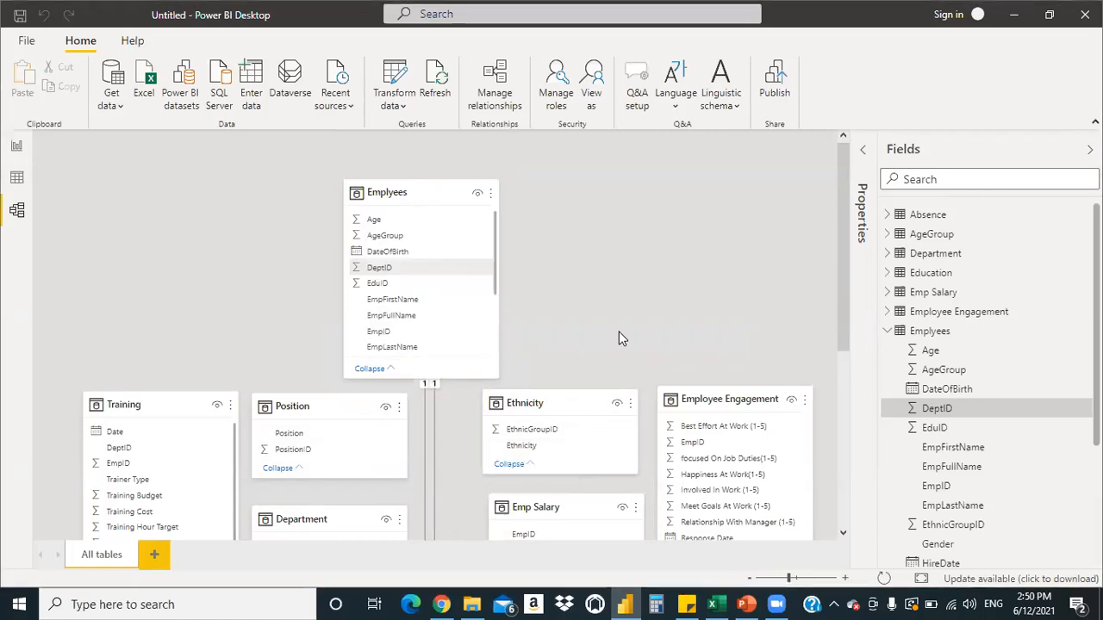
pyautogui.rightClick(426, 441)
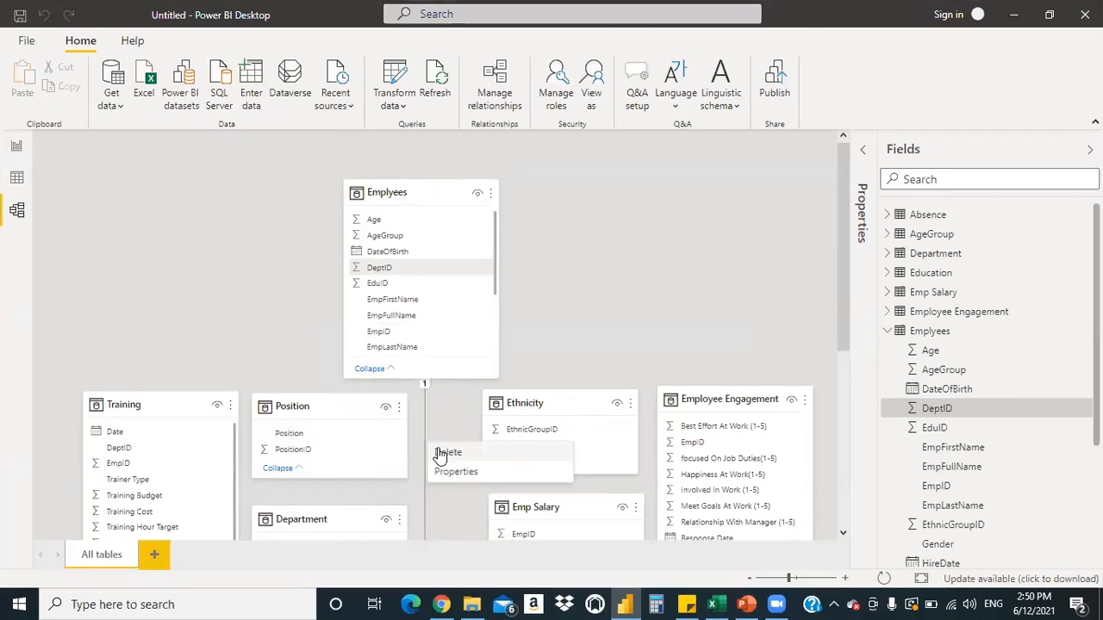
pyautogui.click(439, 451)
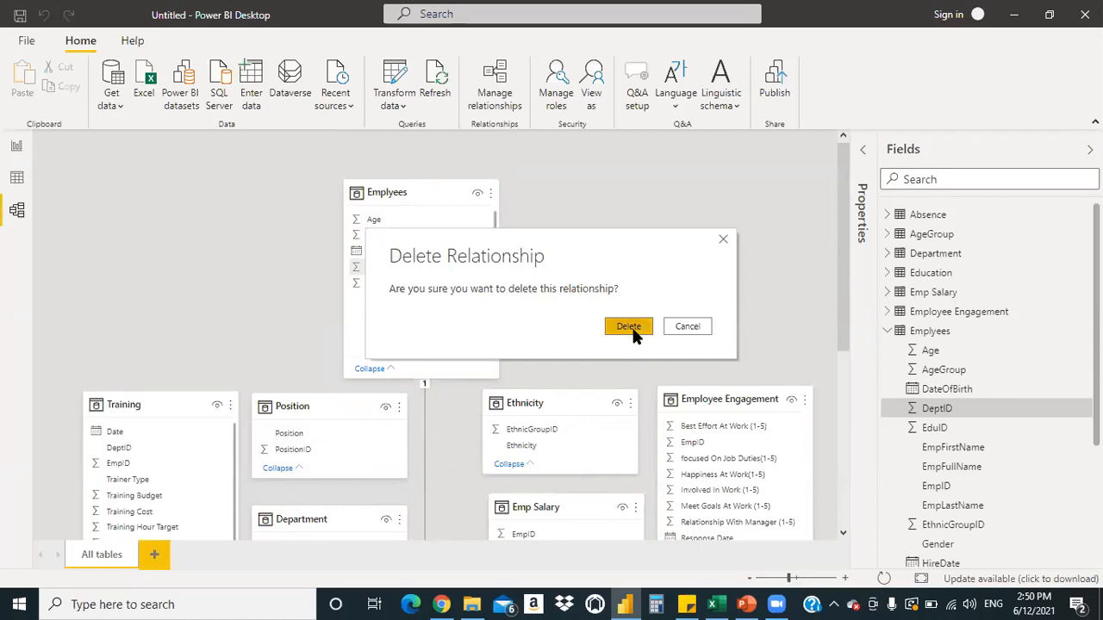
pyautogui.click(634, 332)
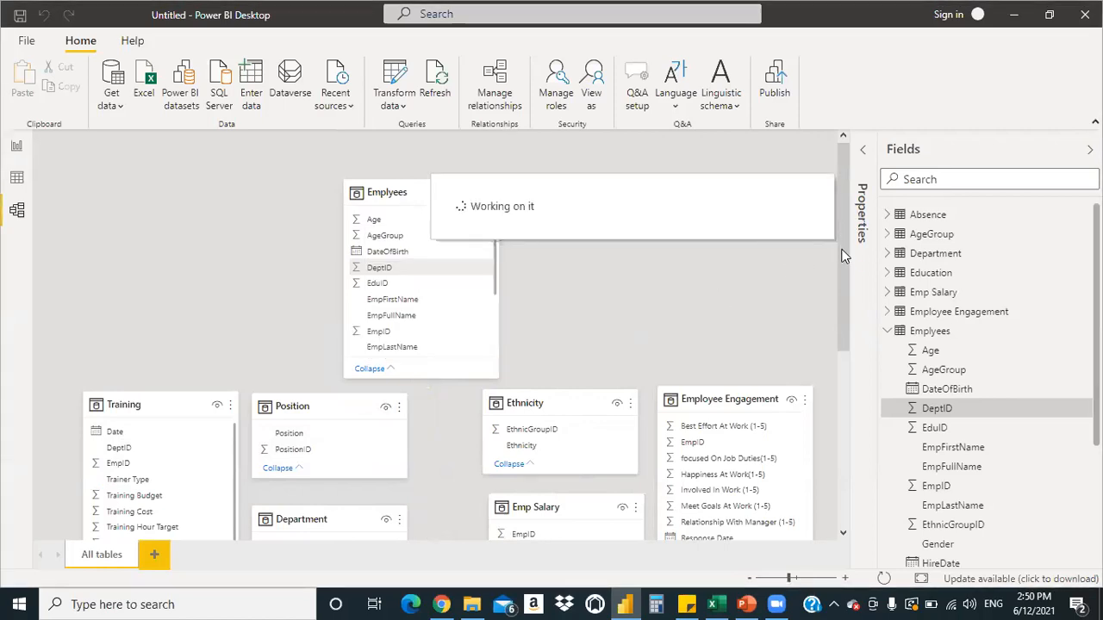
pyautogui.moveTo(844, 248); pyautogui.dragTo(843, 326)
# Move the Position, Department and Training table cards to the right
pyautogui.moveTo(340, 218); pyautogui.dragTo(396, 219)
pyautogui.moveTo(350, 322); pyautogui.dragTo(411, 324)
pyautogui.moveTo(182, 218)
pyautogui.mouseDown()
pyautogui.moveTo(218, 224)
pyautogui.moveTo(189, 222)
pyautogui.mouseUp()
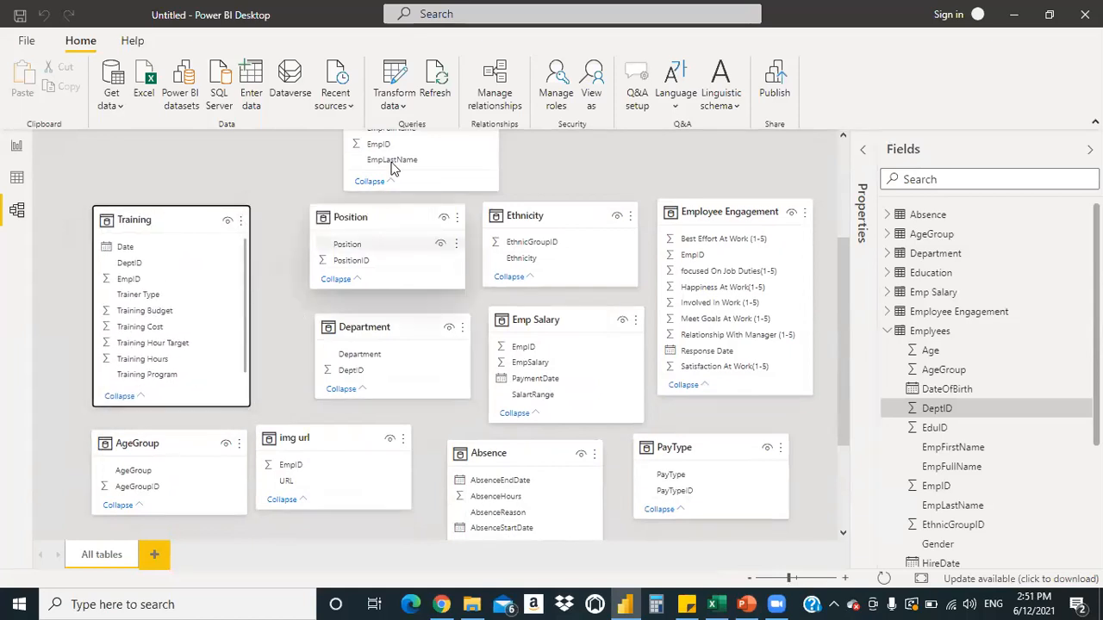
pyautogui.rightClick(268, 218)
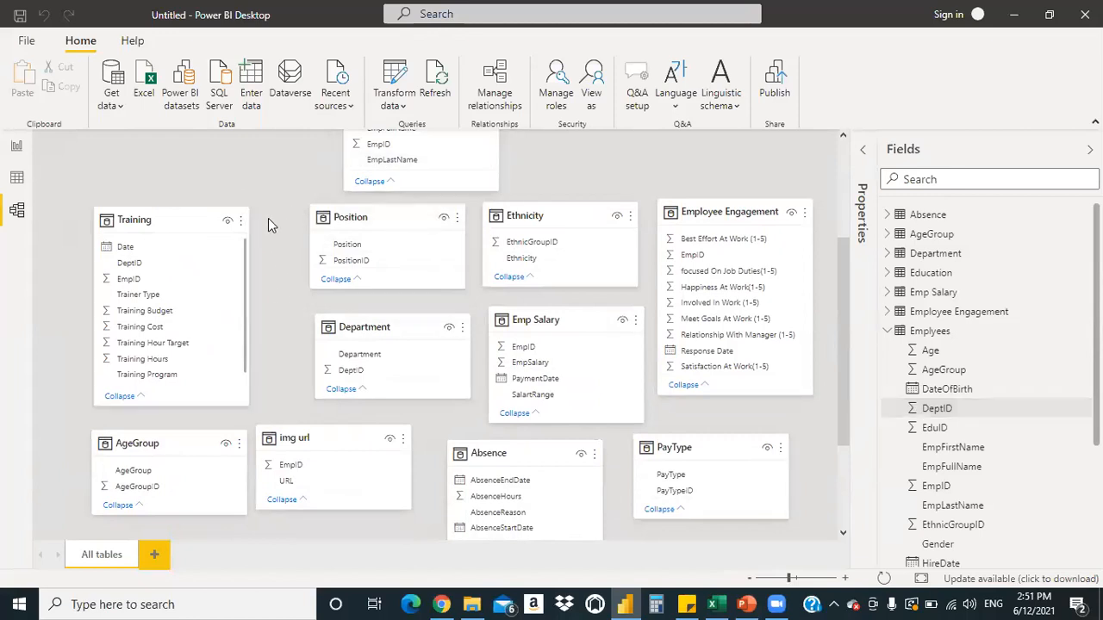
pyautogui.click(284, 166)
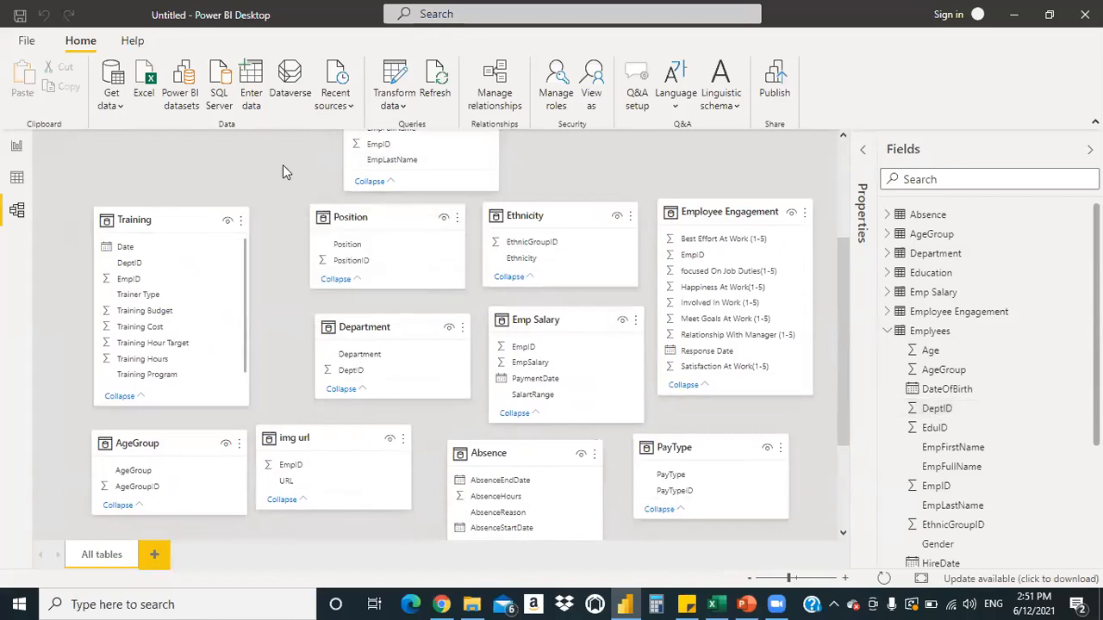
pyautogui.moveTo(166, 219); pyautogui.dragTo(215, 216)
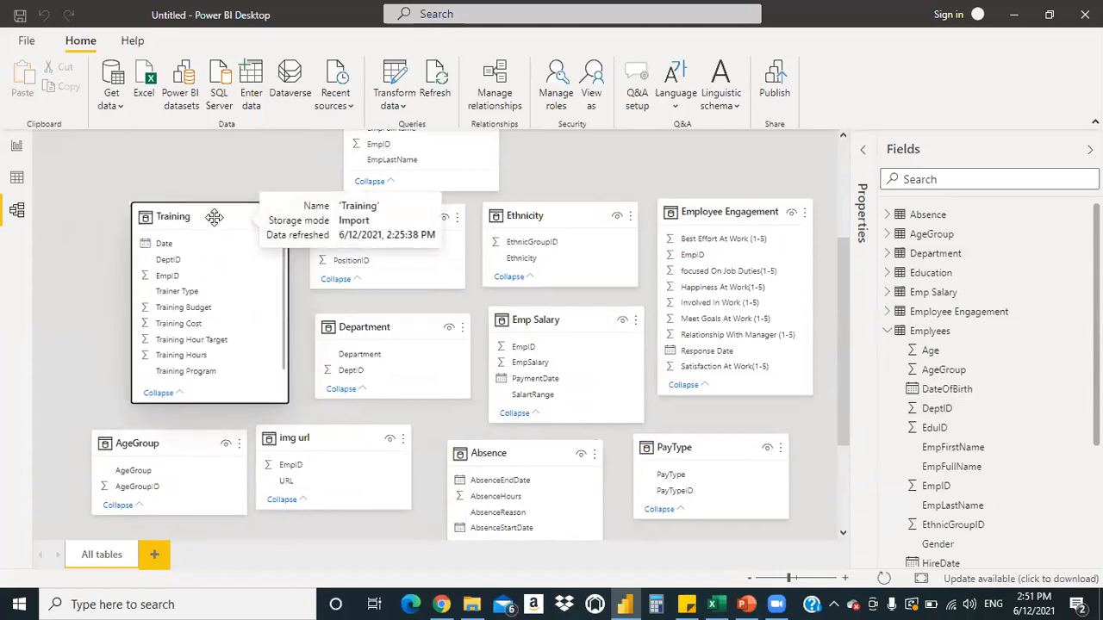
pyautogui.moveTo(402, 219)
pyautogui.mouseDown()
pyautogui.moveTo(448, 219)
pyautogui.moveTo(404, 221)
pyautogui.mouseUp()
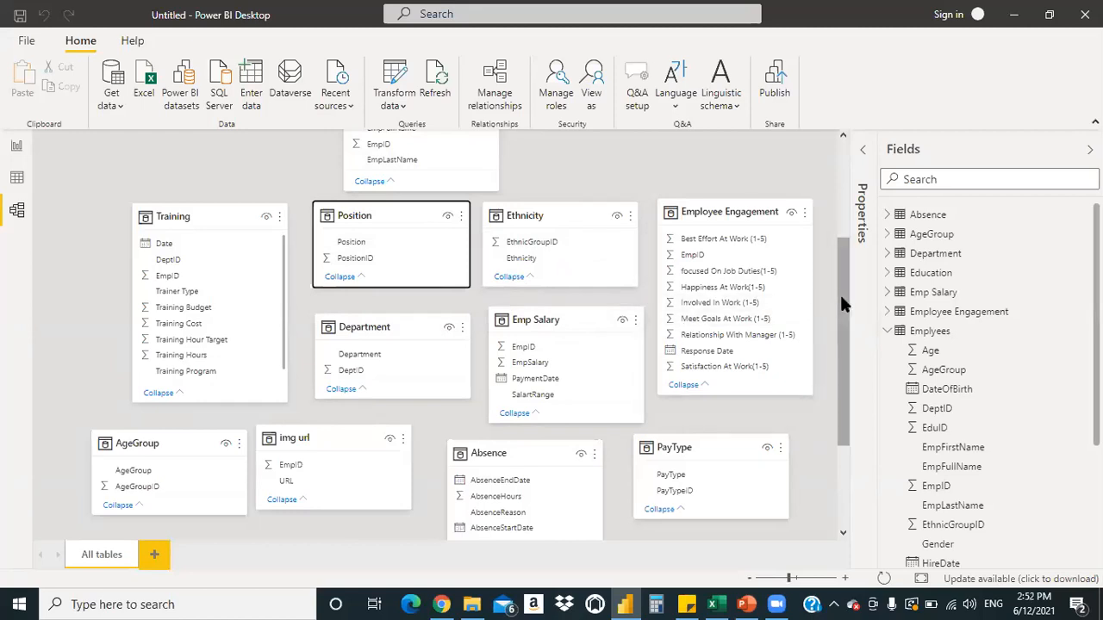
pyautogui.moveTo(840, 295); pyautogui.dragTo(840, 332)
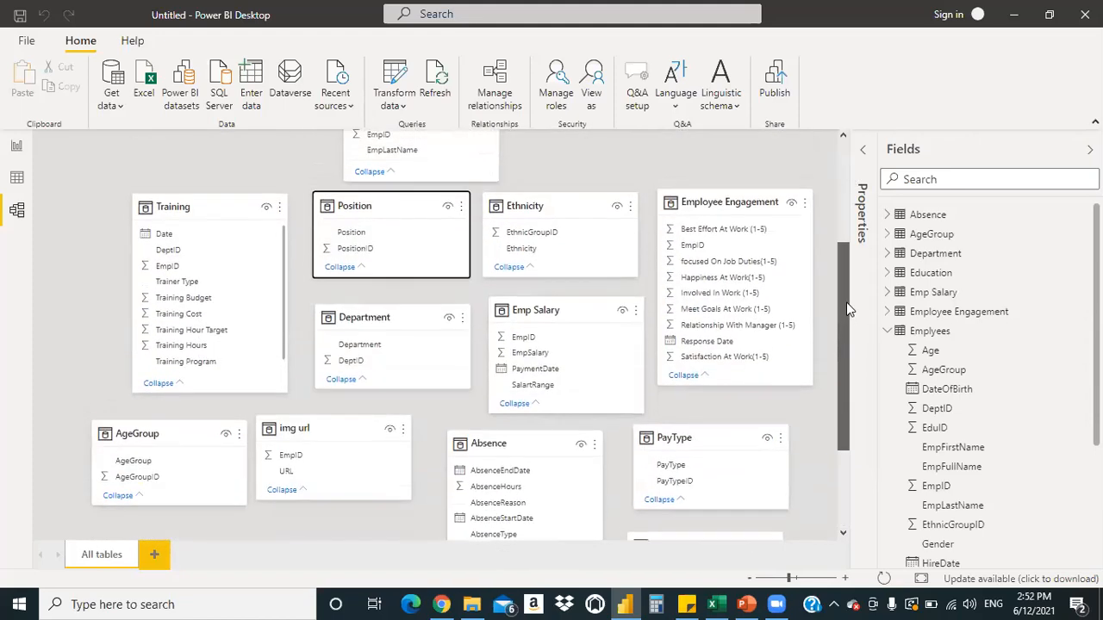
# Shift Training, Position, Department, Ethnicity, Emp Salary and Employee Engagement left into a tight grid
pyautogui.moveTo(207, 208); pyautogui.dragTo(161, 217)
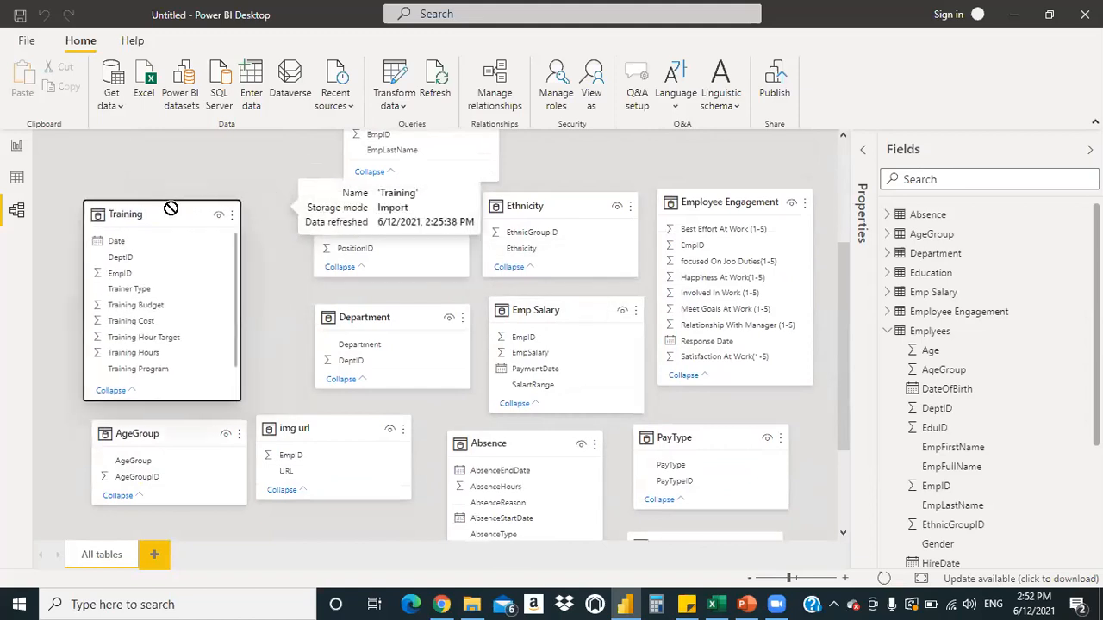
pyautogui.moveTo(428, 212); pyautogui.dragTo(376, 226)
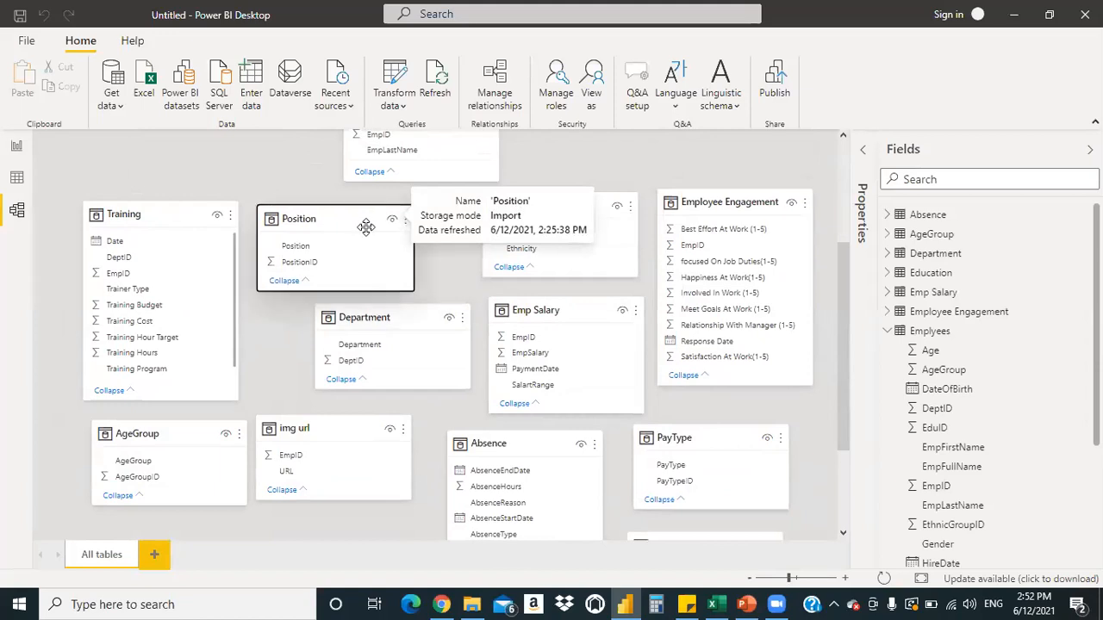
pyautogui.moveTo(396, 318); pyautogui.dragTo(340, 321)
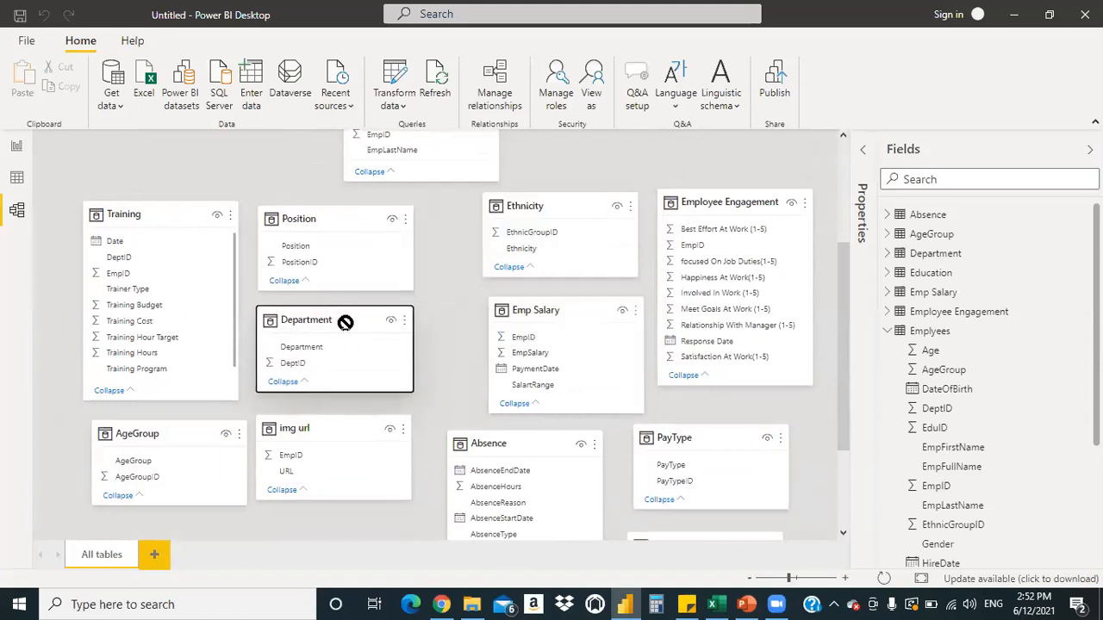
pyautogui.moveTo(559, 206); pyautogui.dragTo(511, 222)
pyautogui.moveTo(565, 310); pyautogui.dragTo(512, 315)
pyautogui.moveTo(758, 201); pyautogui.dragTo(709, 219)
pyautogui.click(704, 437)
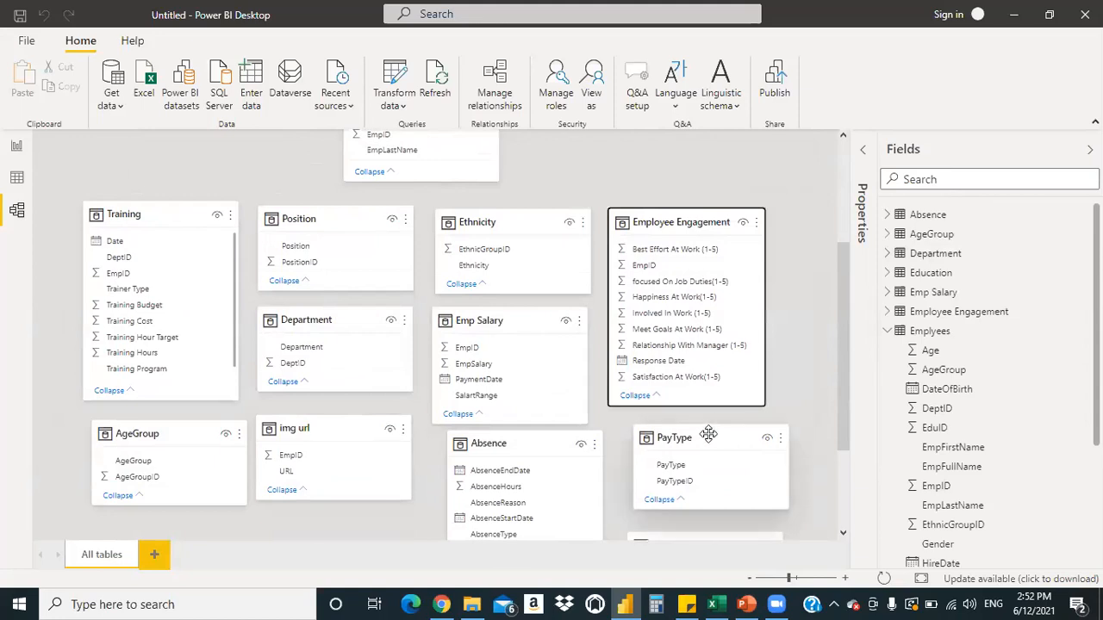
# Shift PayType and Absence slightly left and place Education below img url
pyautogui.moveTo(704, 436); pyautogui.dragTo(687, 434)
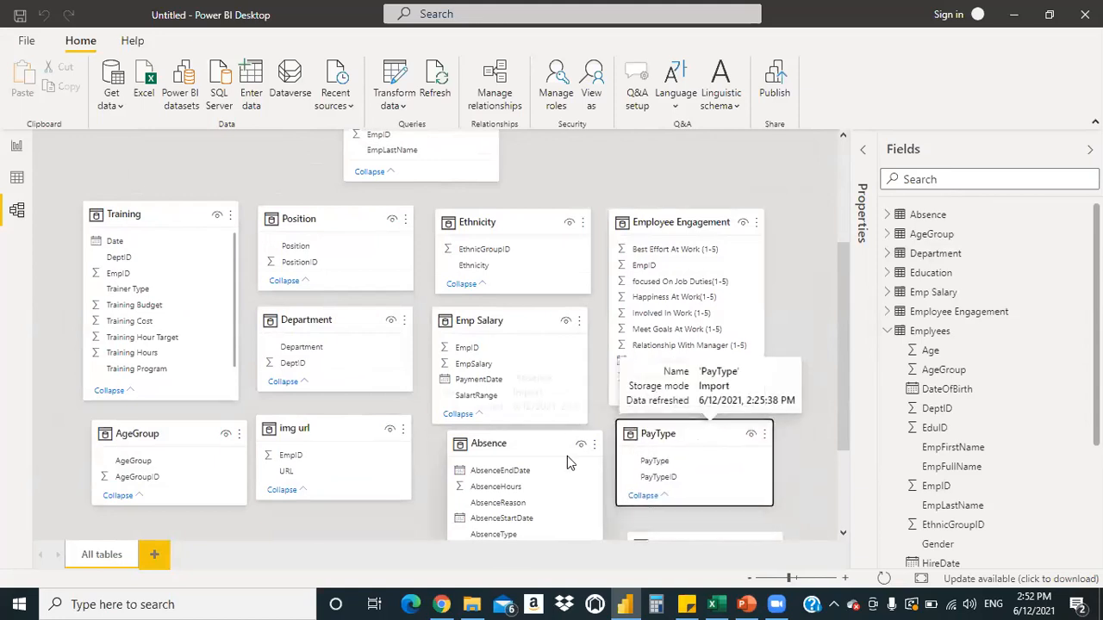
pyautogui.moveTo(541, 441); pyautogui.dragTo(523, 441)
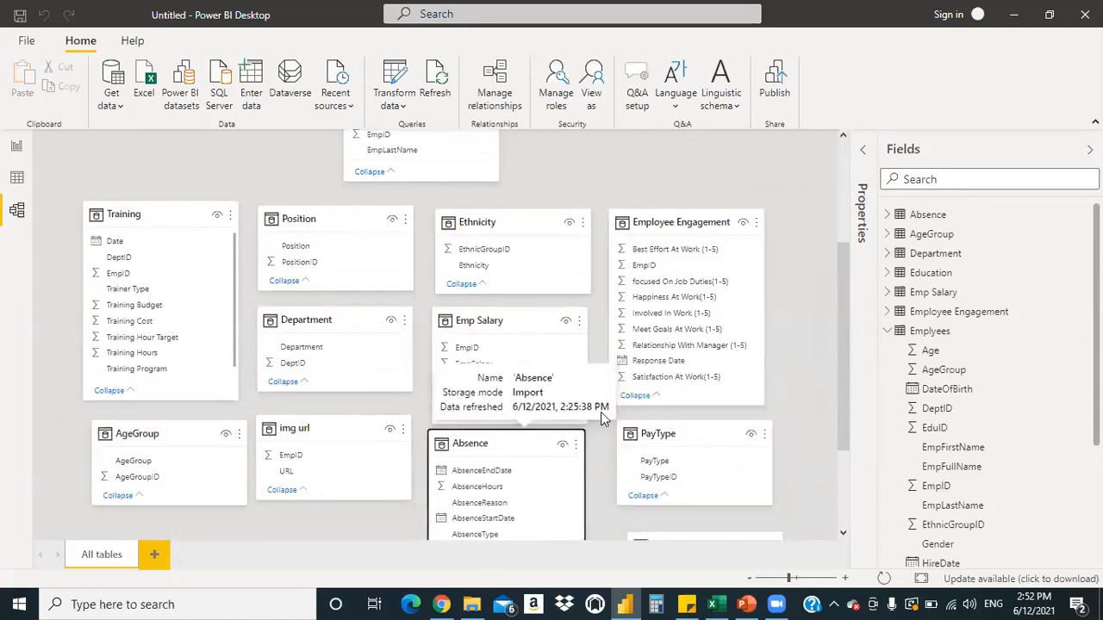
pyautogui.moveTo(841, 356); pyautogui.dragTo(850, 422)
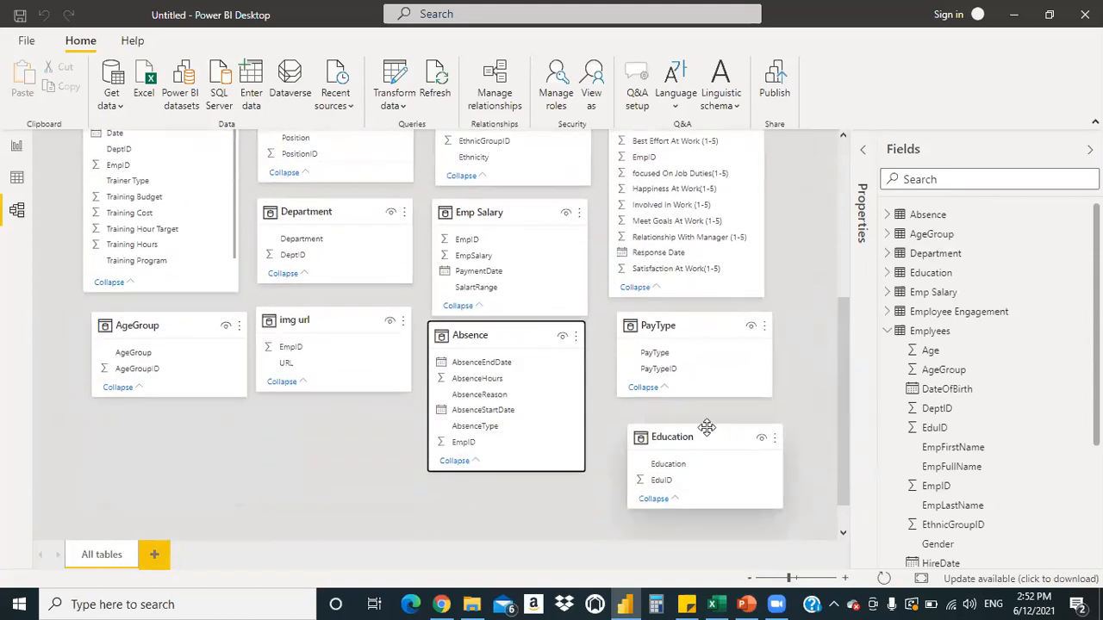
pyautogui.moveTo(706, 433); pyautogui.dragTo(336, 411)
pyautogui.moveTo(842, 392); pyautogui.dragTo(831, 254)
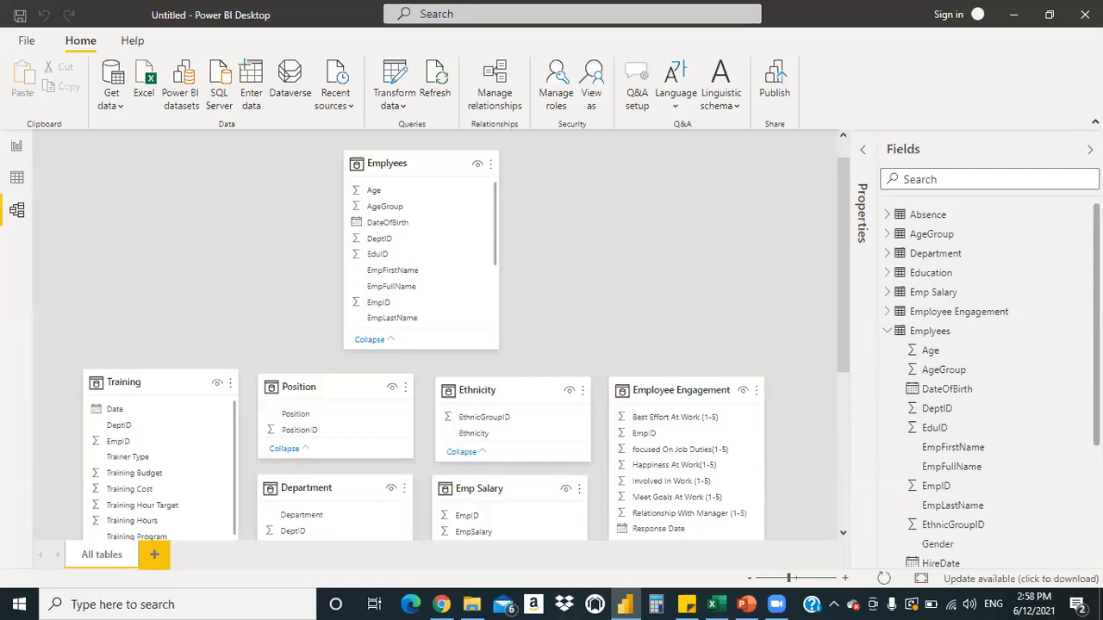
# Return to the model diagram and open the queries for editing
pyautogui.click(21, 215)
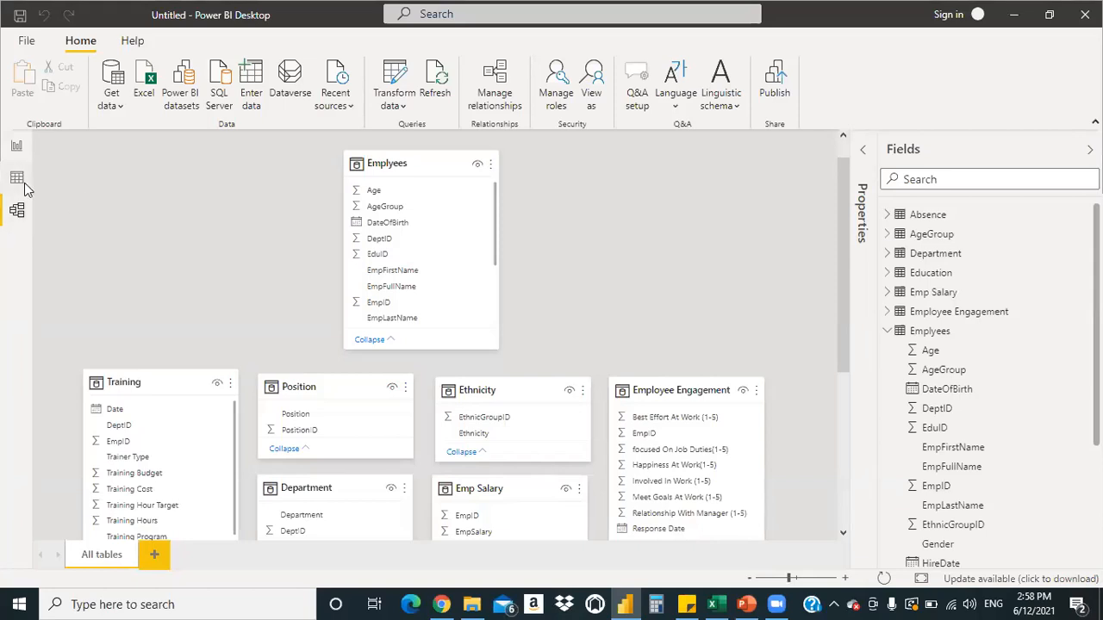
pyautogui.click(14, 208)
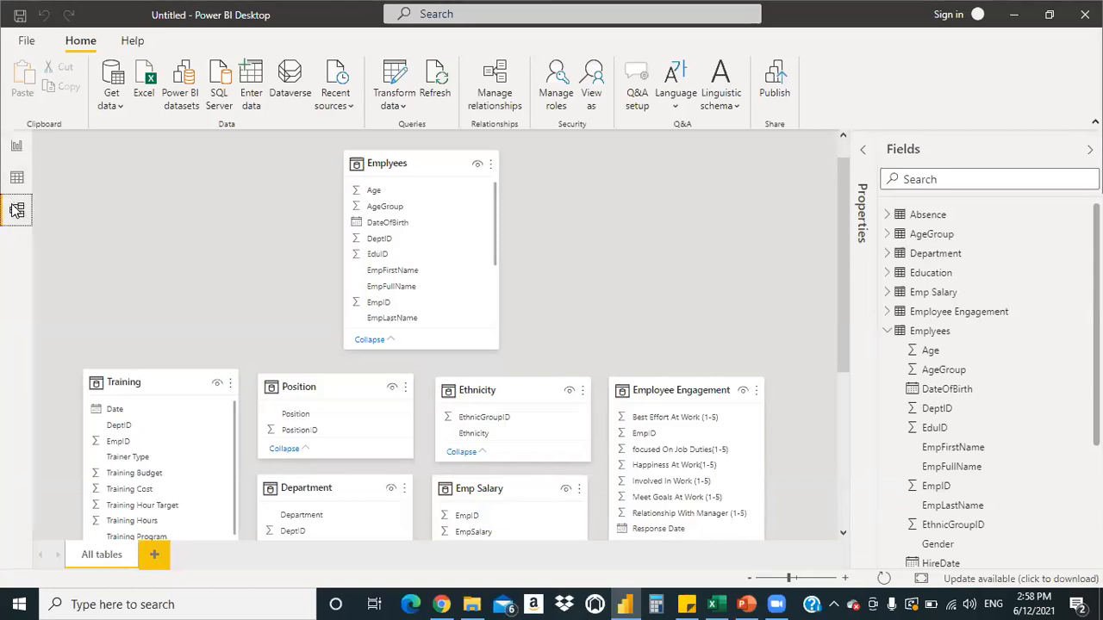
pyautogui.click(405, 107)
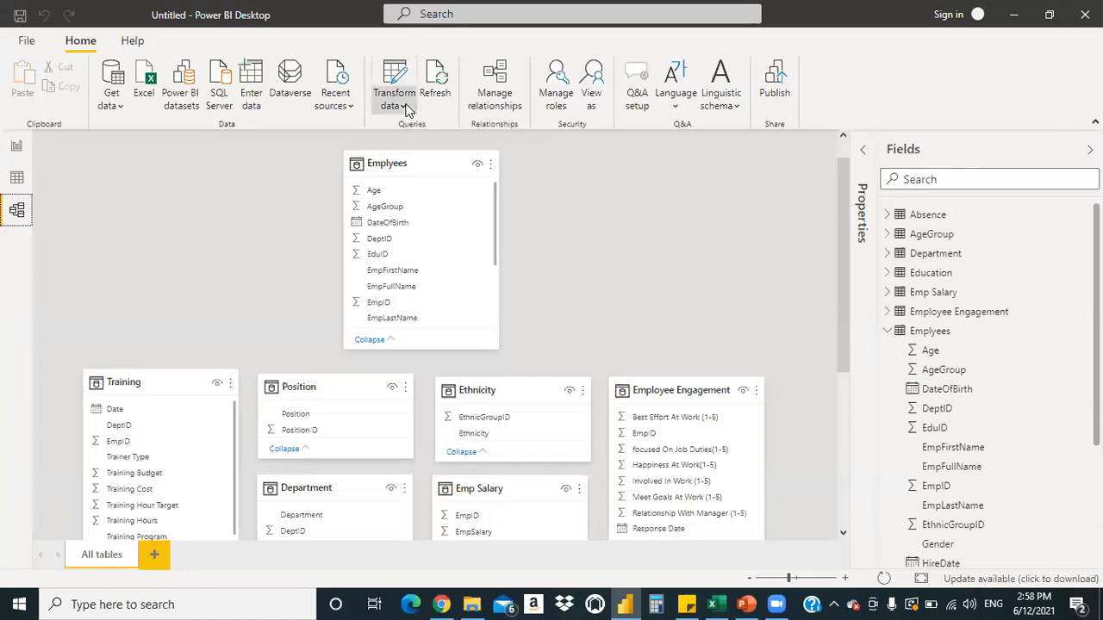
pyautogui.click(414, 131)
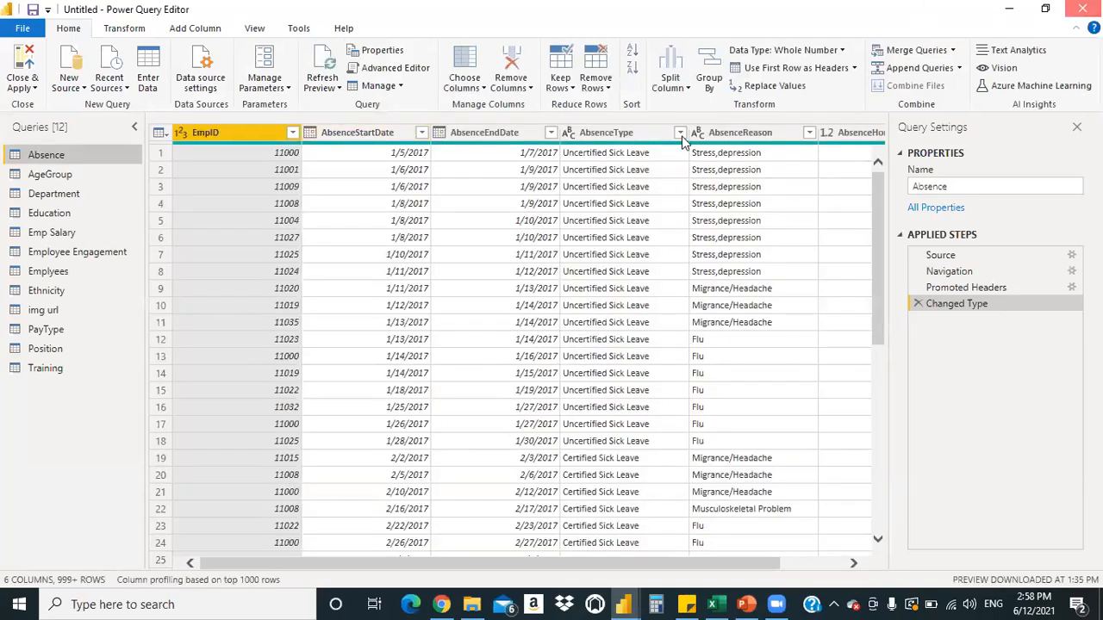
pyautogui.click(1083, 8)
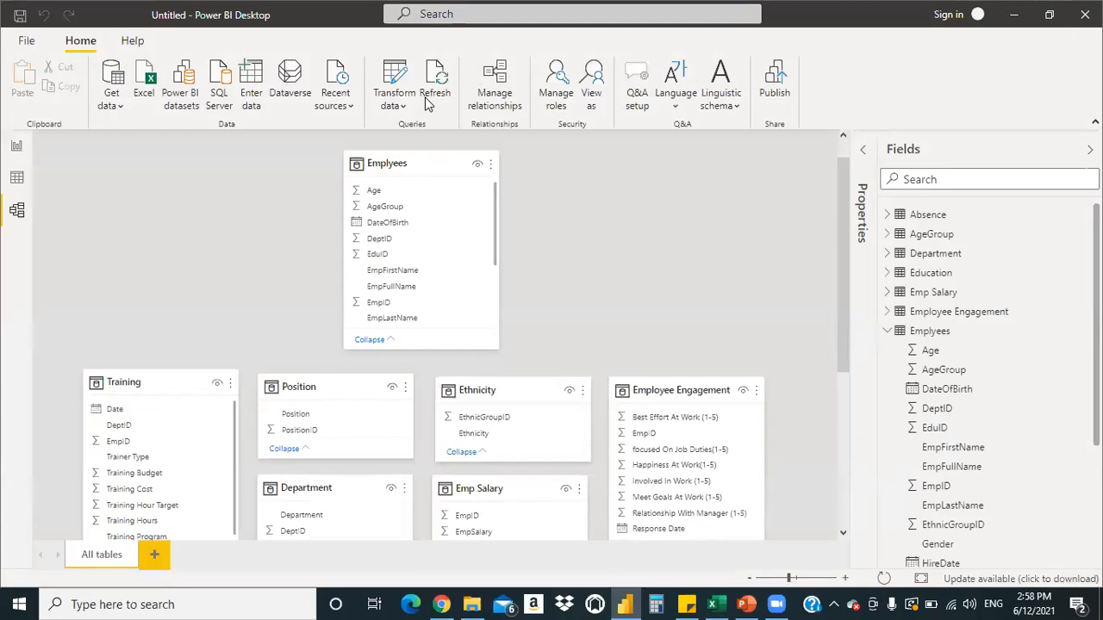
pyautogui.click(403, 106)
# Dismiss the transformation options list and select the Employees table in the model
pyautogui.click(294, 192)
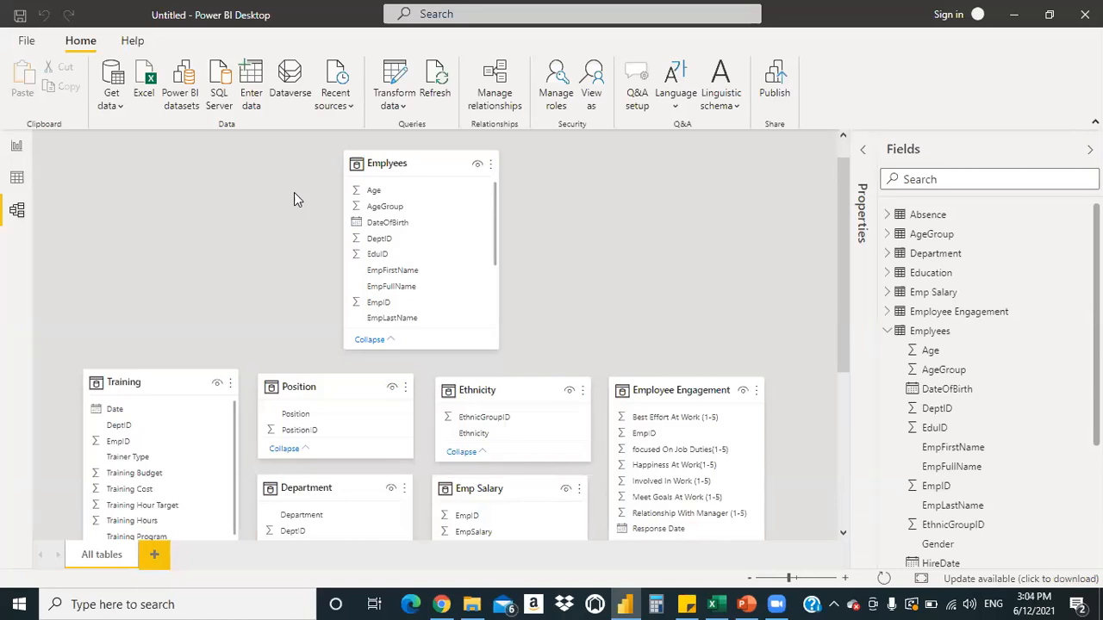
pyautogui.click(424, 163)
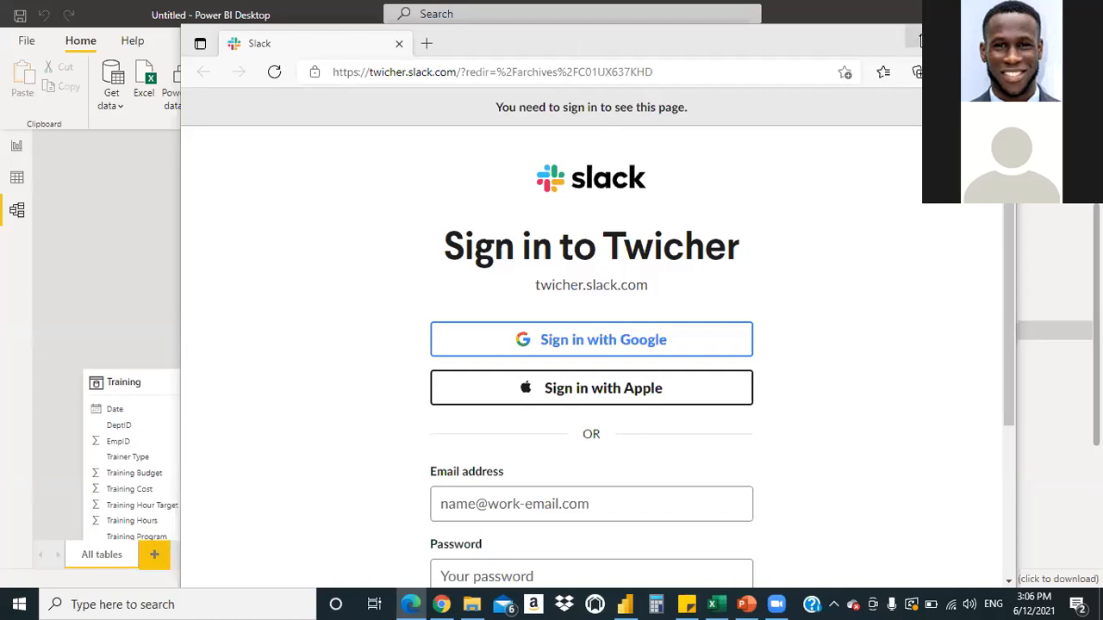
# Move the Slack sign-in browser window up and left to uncover the Power BI field list
pyautogui.click(743, 43)
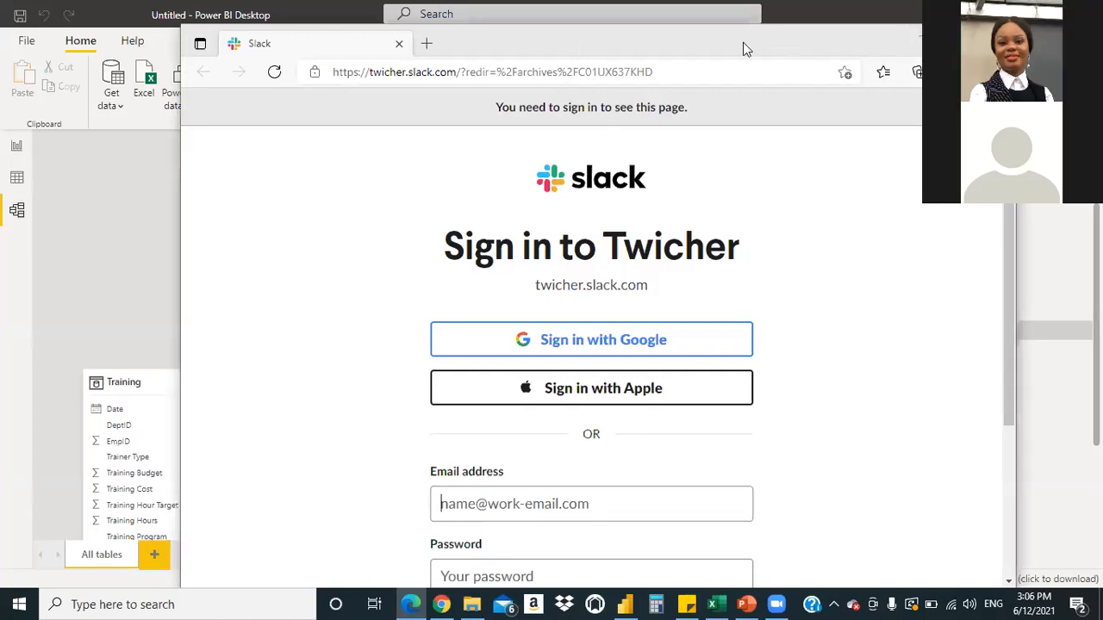
pyautogui.moveTo(743, 43); pyautogui.dragTo(686, 29)
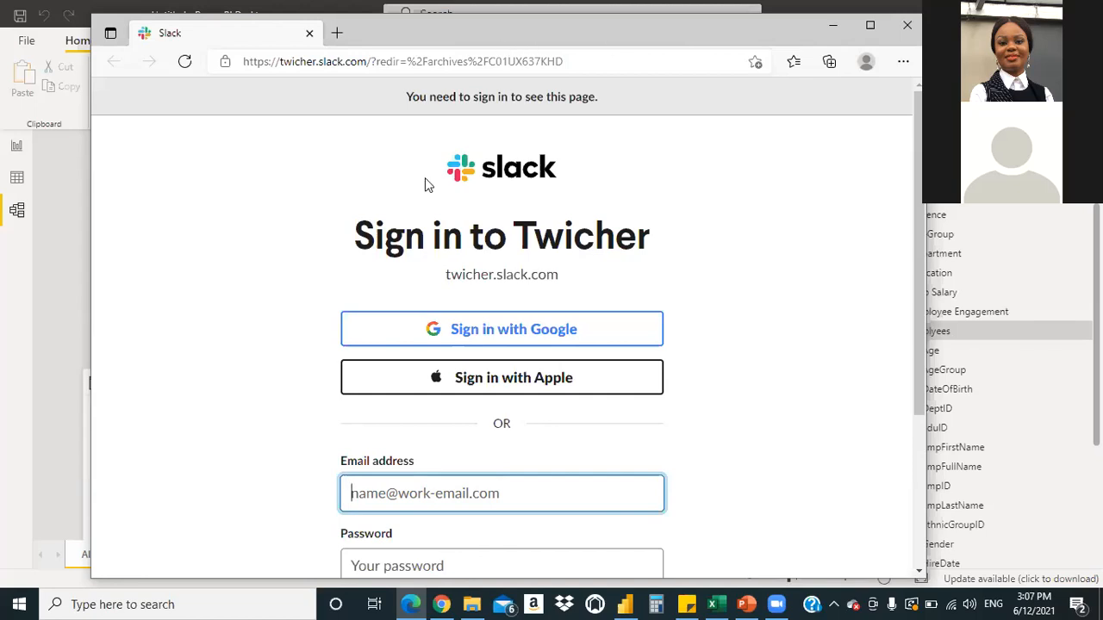
# Sign in to Slack with Google, entering the account e-mail and password
pyautogui.click(529, 329)
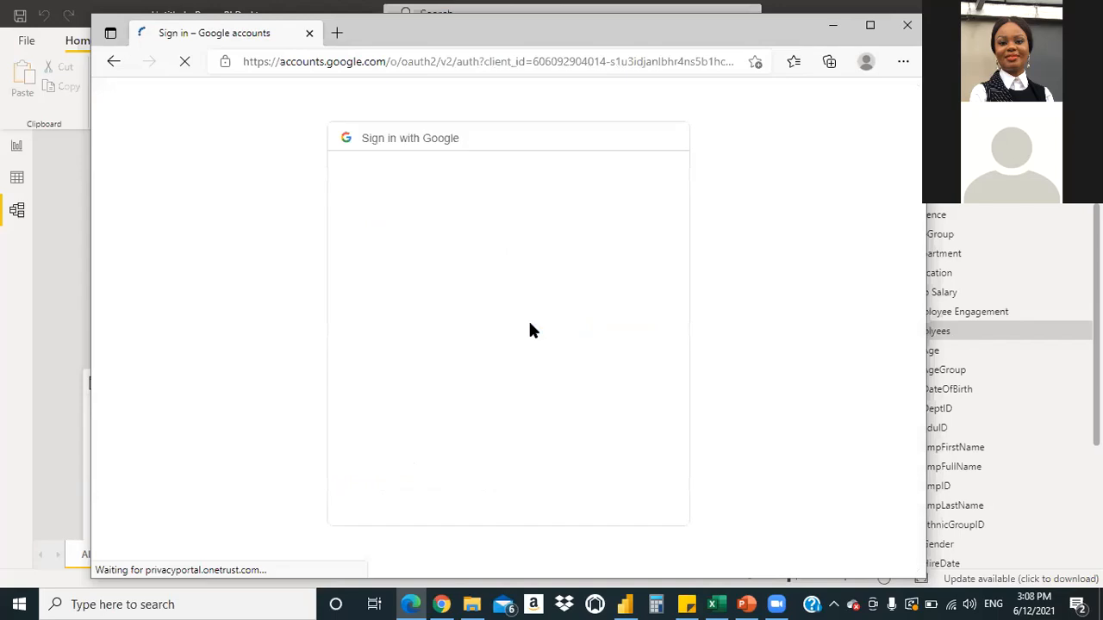
pyautogui.click(429, 293)
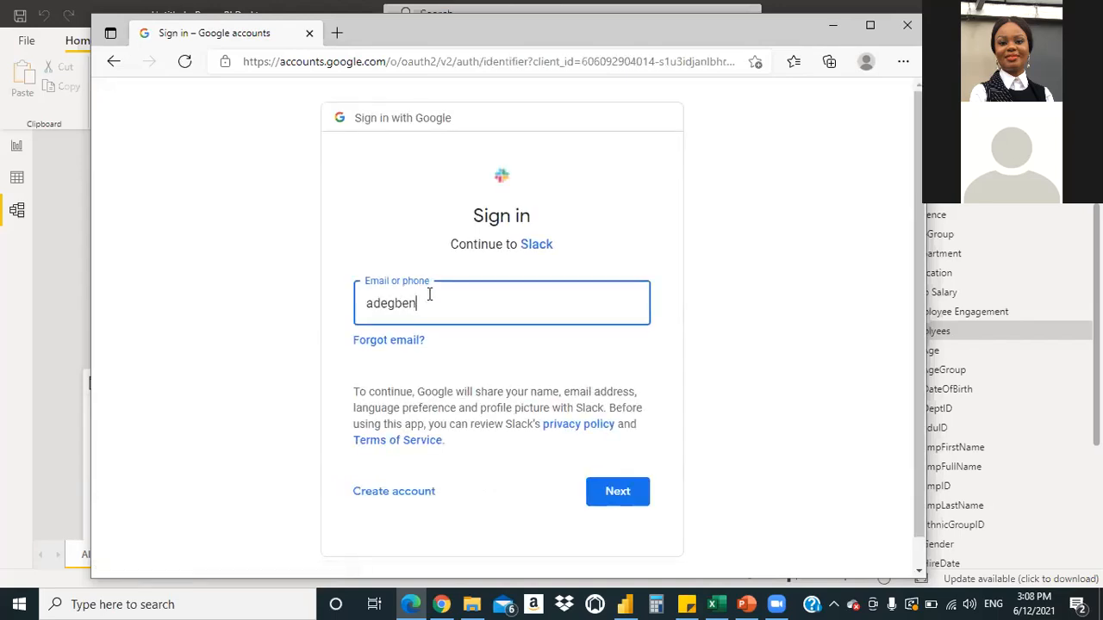
pyautogui.press('Return')
pyautogui.write('••••••••')
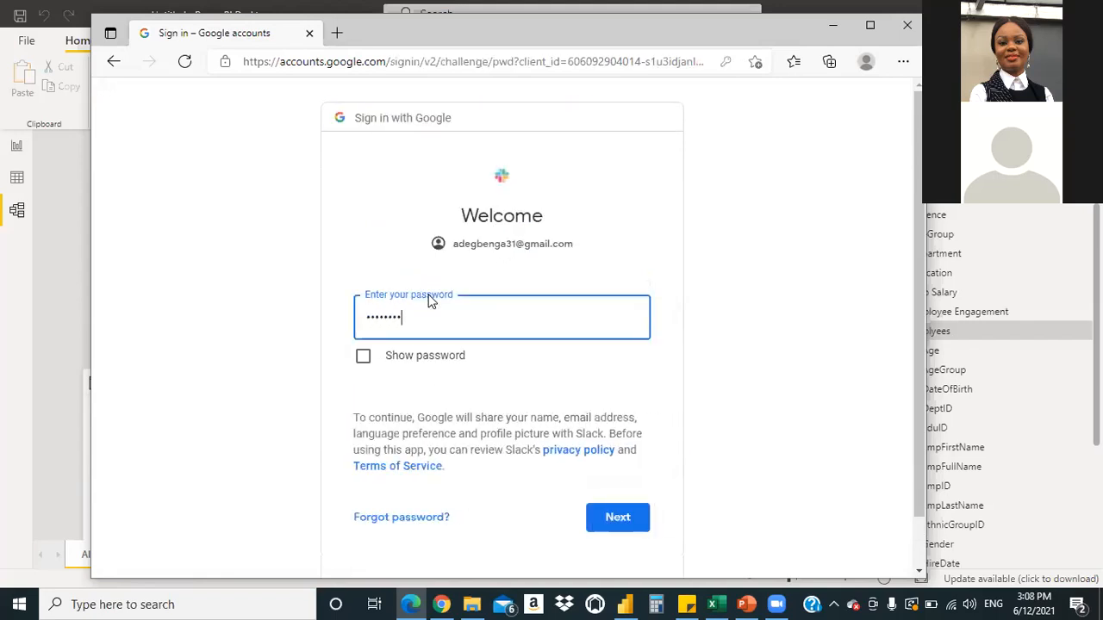
pyautogui.press('Return')
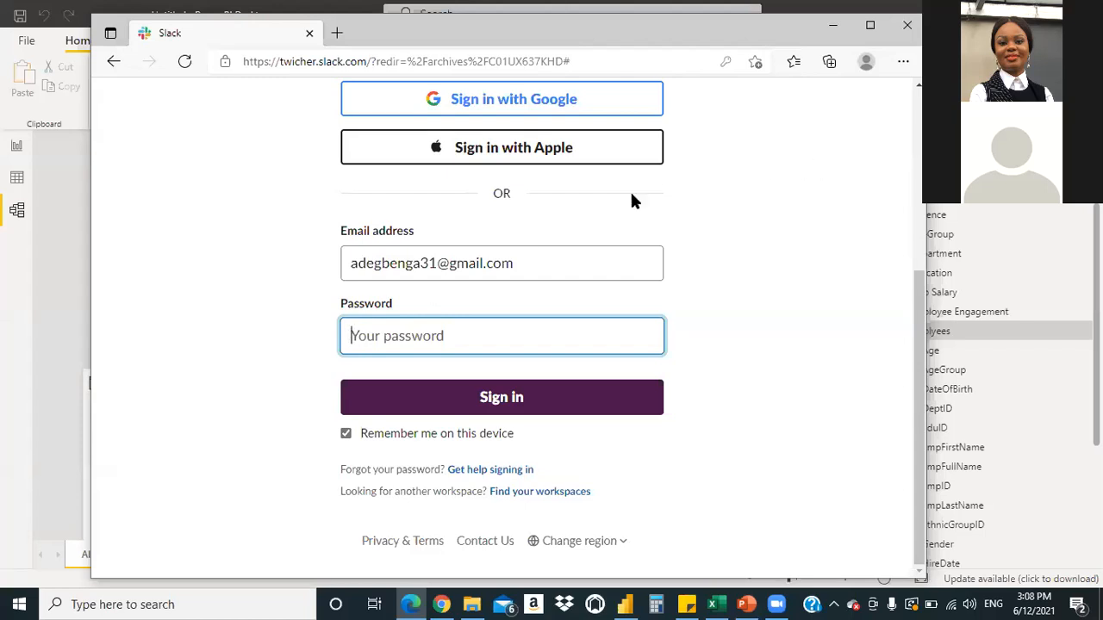
pyautogui.click(653, 248)
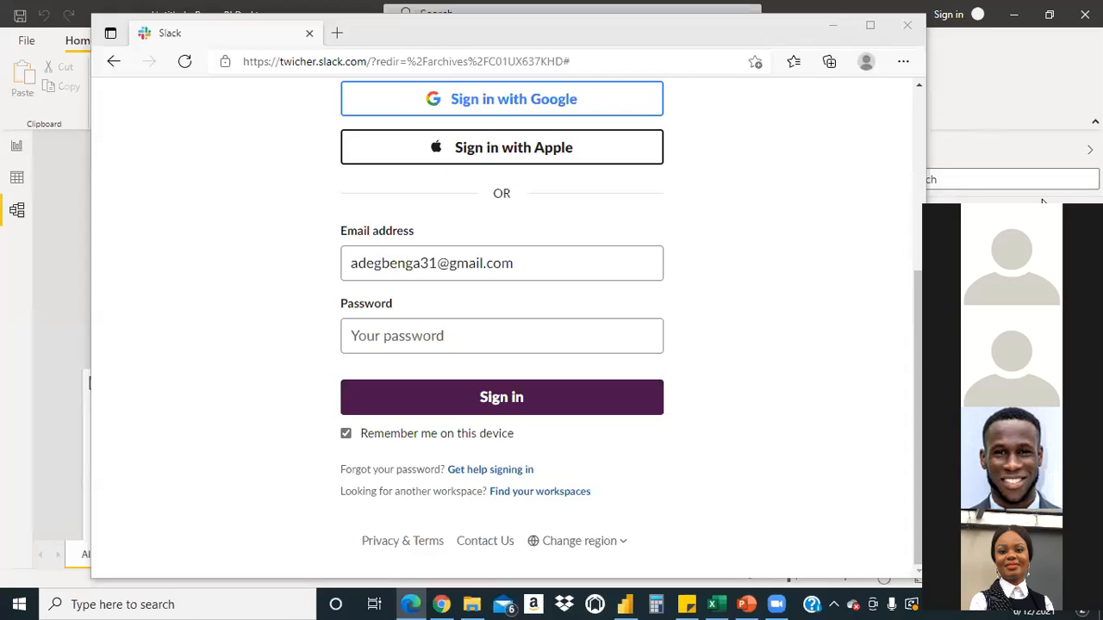
# Close the browser window showing the Slack sign-in page
pyautogui.click(909, 27)
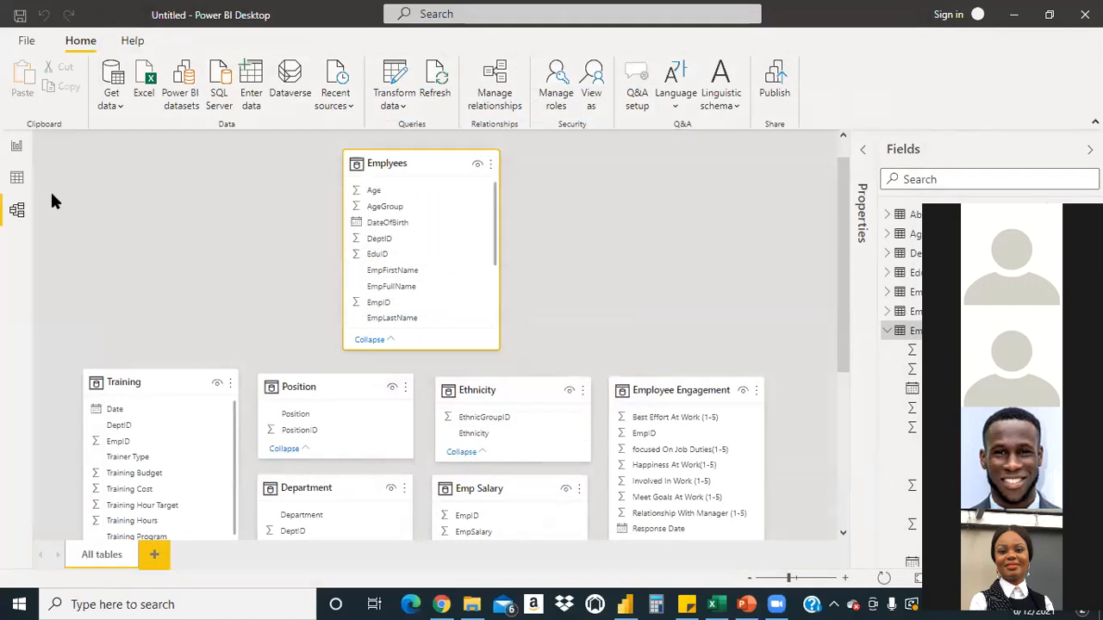
# Save the report as the Power BI file Modelling1 in the Documents folder
pyautogui.click(16, 146)
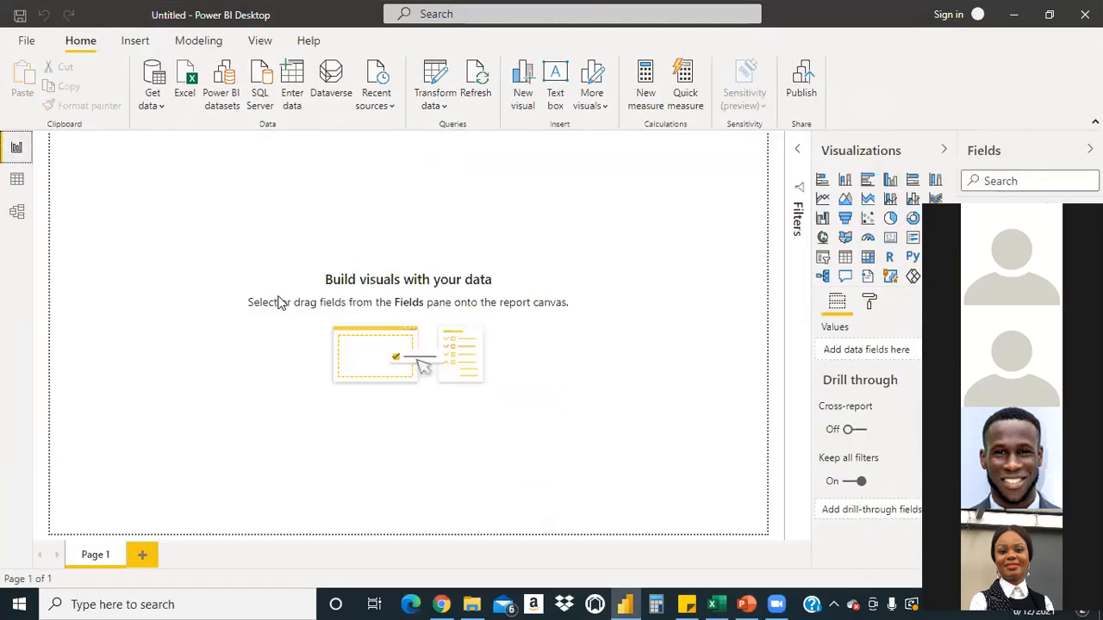
pyautogui.hotkey('ctrl', 's')
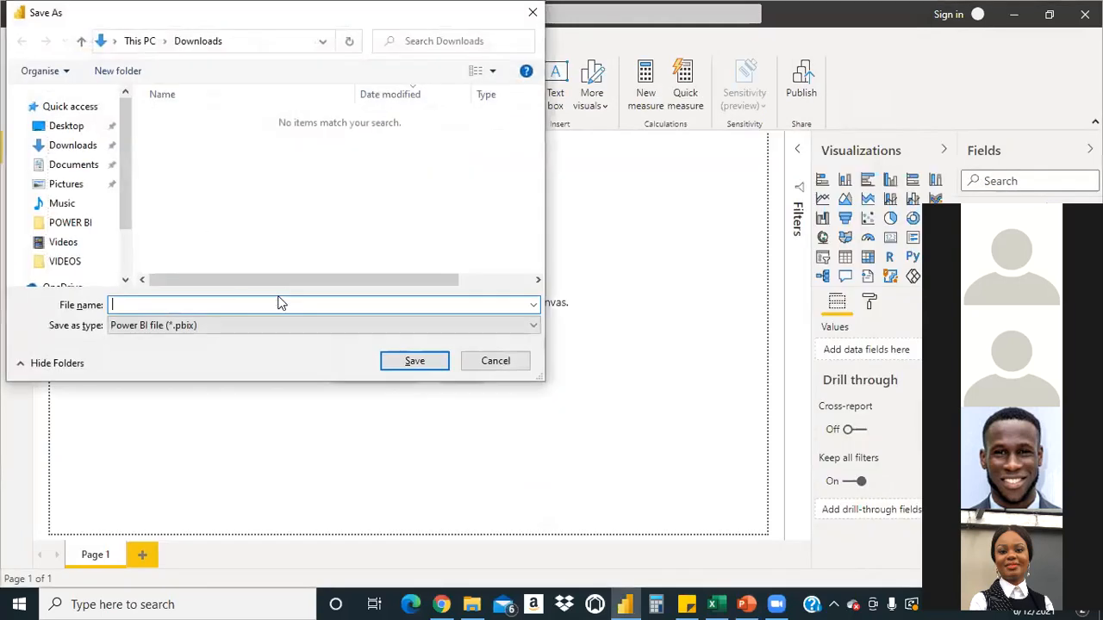
pyautogui.write('Modelling')
pyautogui.write('1')
pyautogui.click(75, 166)
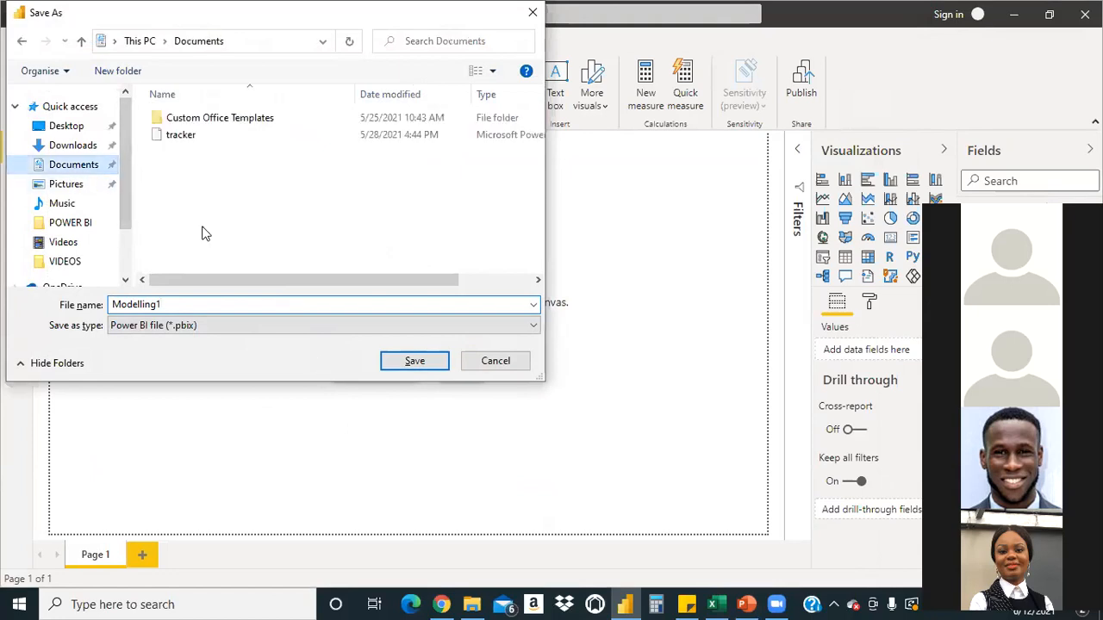
pyautogui.click(414, 363)
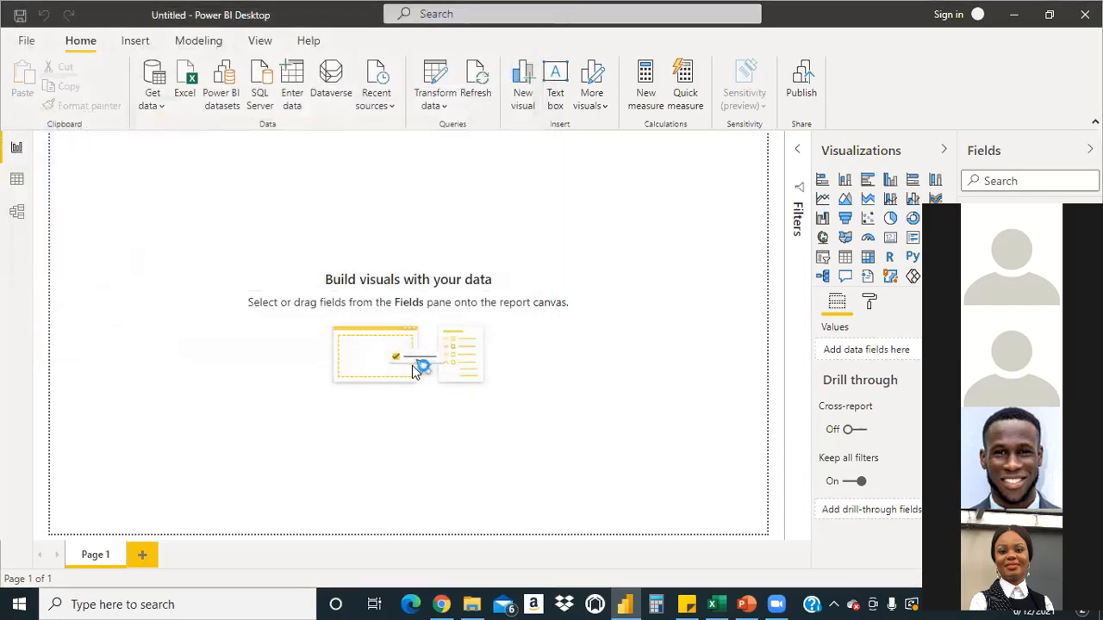